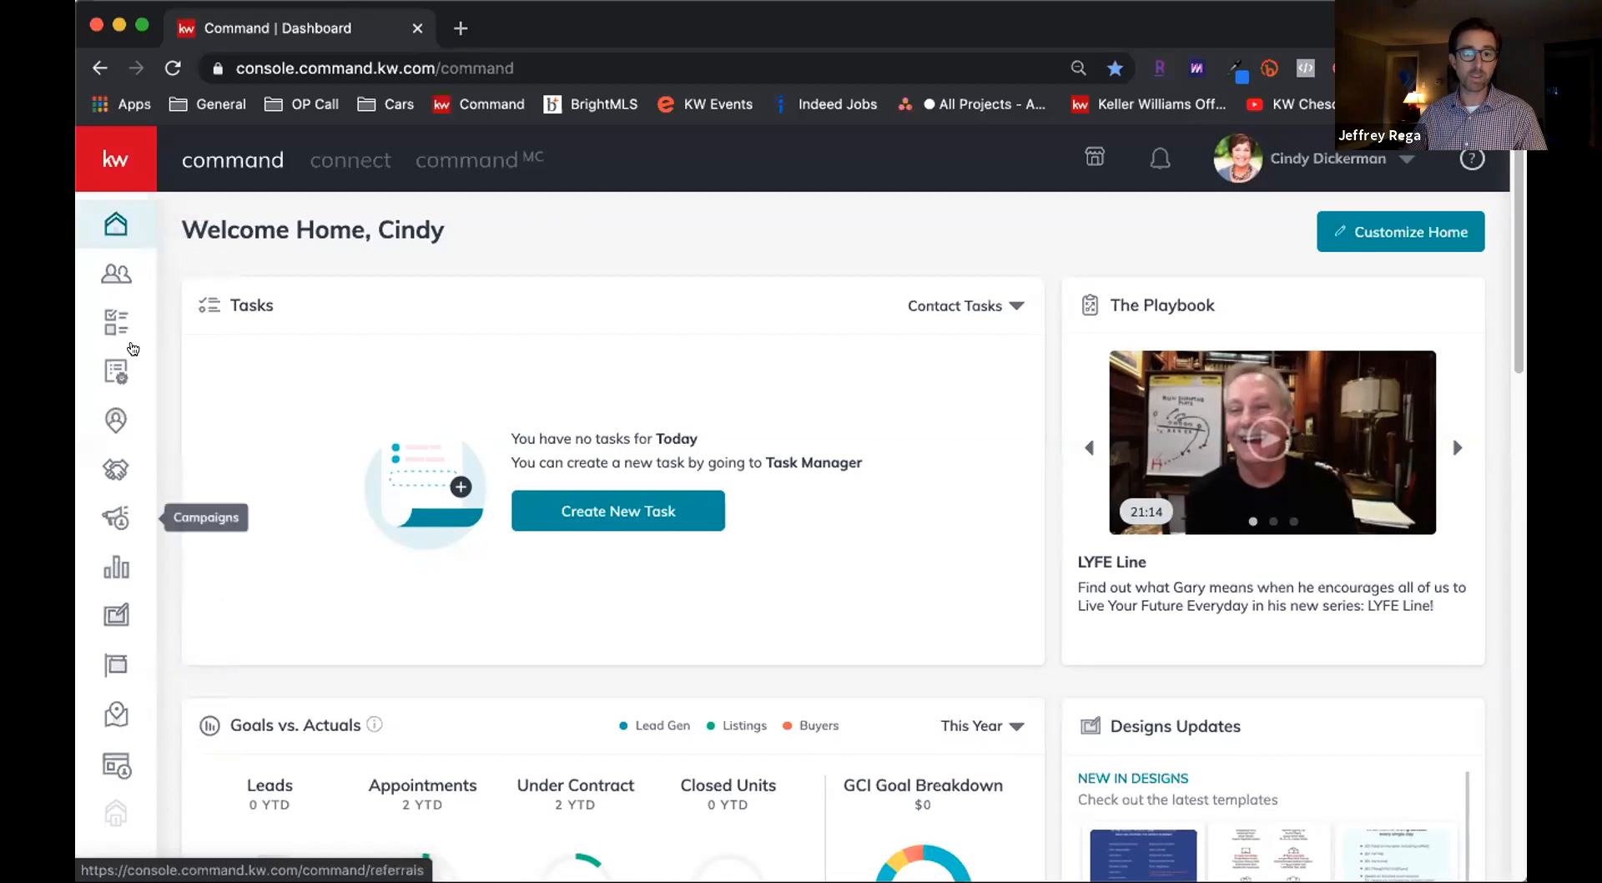
Step: Look over the home dashboard widgets and open the Contacts list from the expanded navigation
scroll(526, 376, "down", 1)
scroll(525, 376, "down", 15)
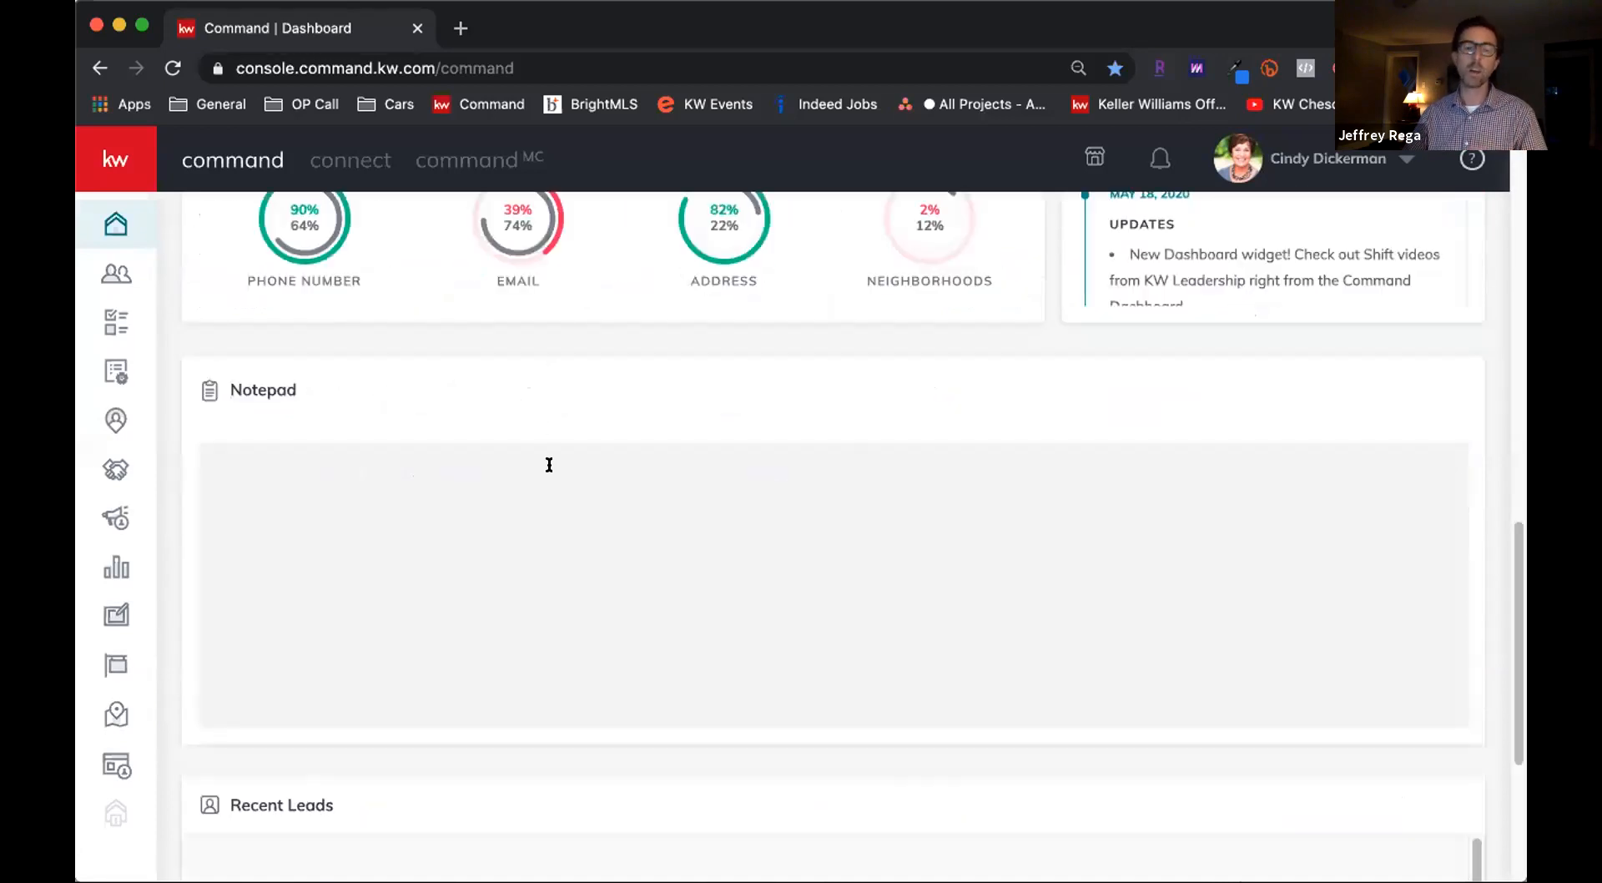
scroll(549, 461, "up", 15)
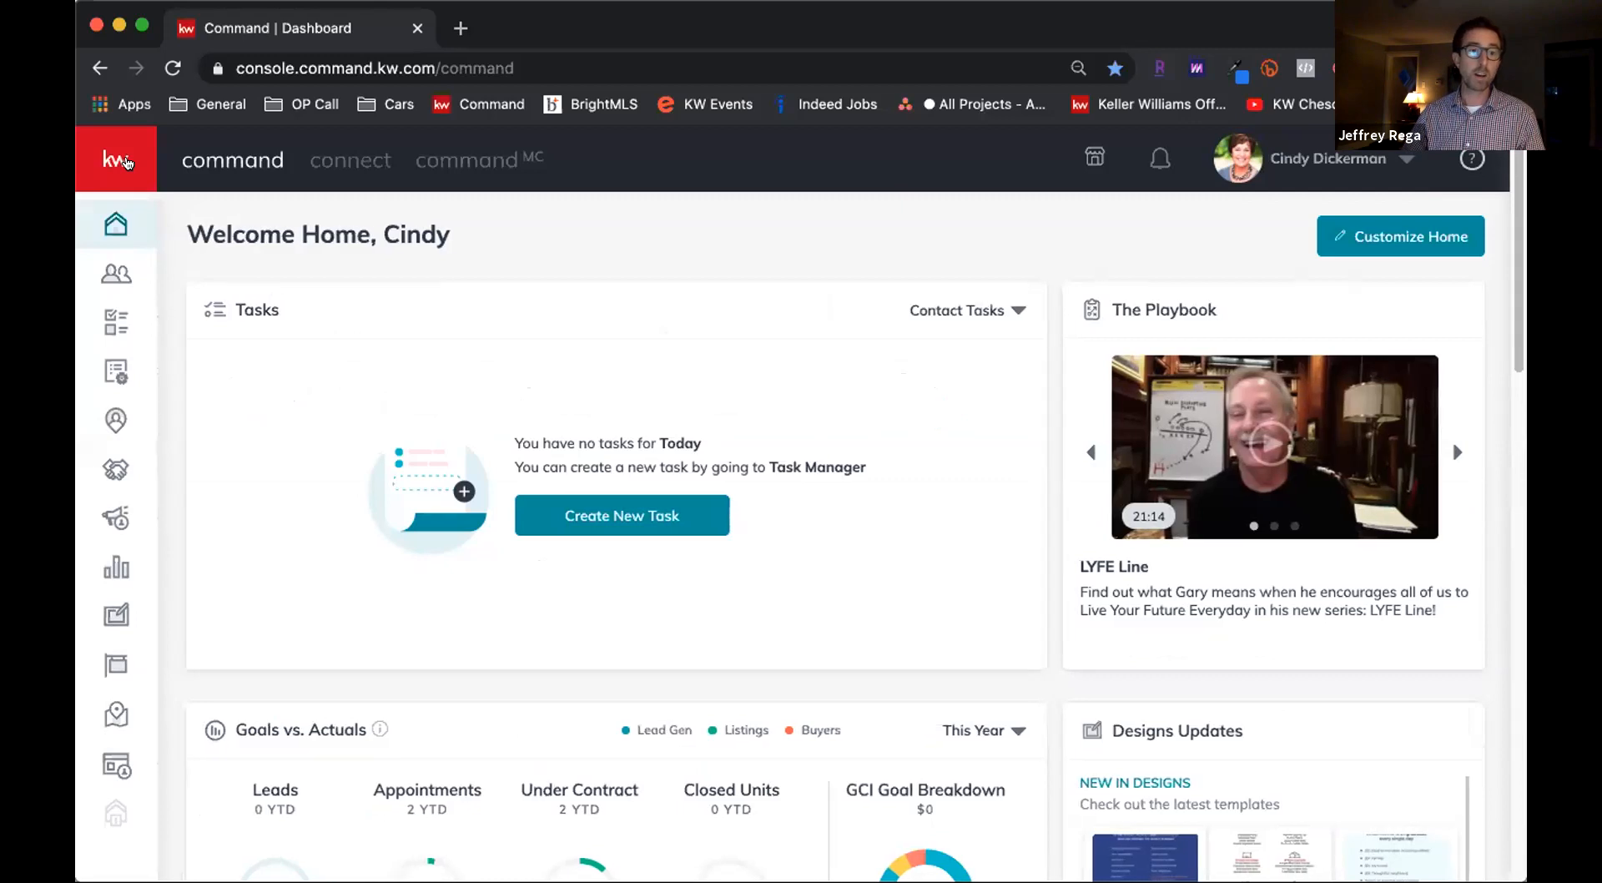
left_click(125, 163)
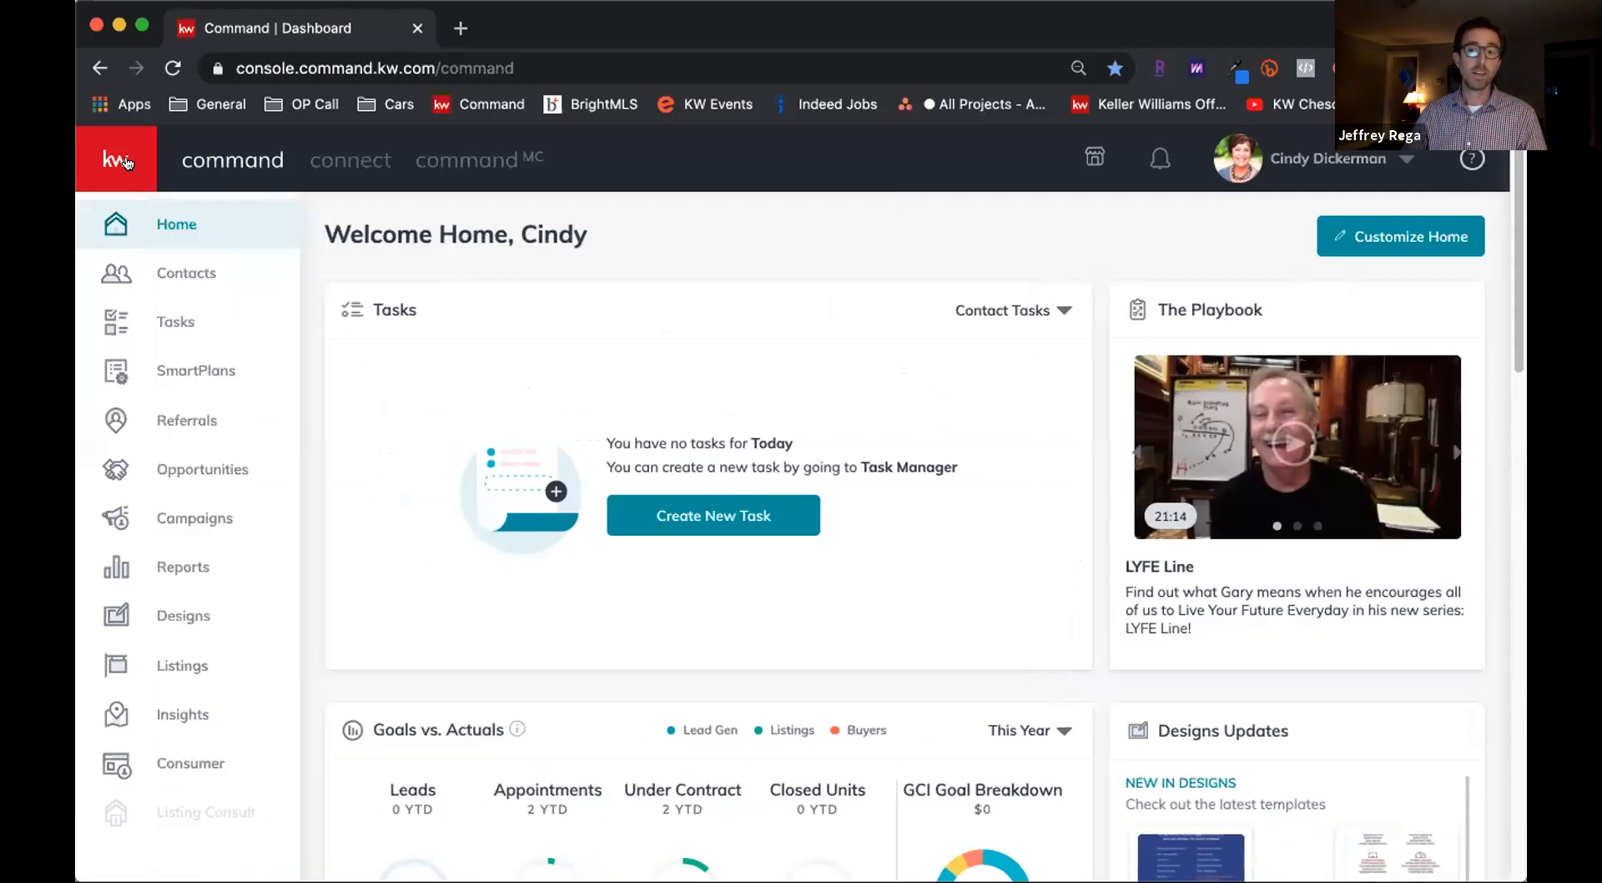
left_click(167, 275)
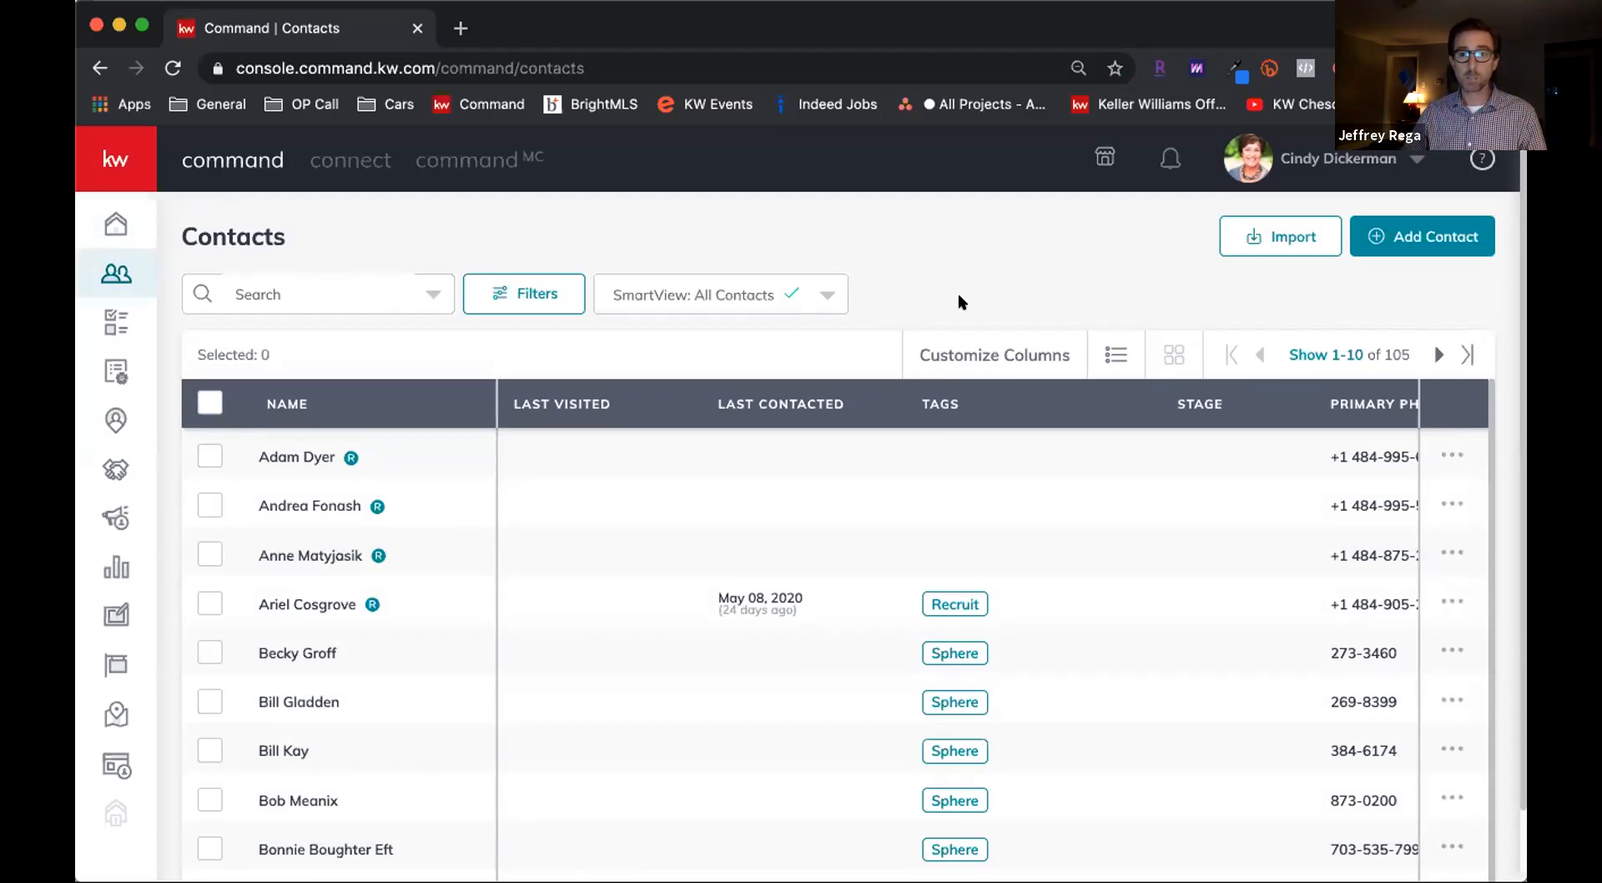
Step: Review the CSV requirements and upload options for importing contacts, and leave without importing anything
left_click(1284, 241)
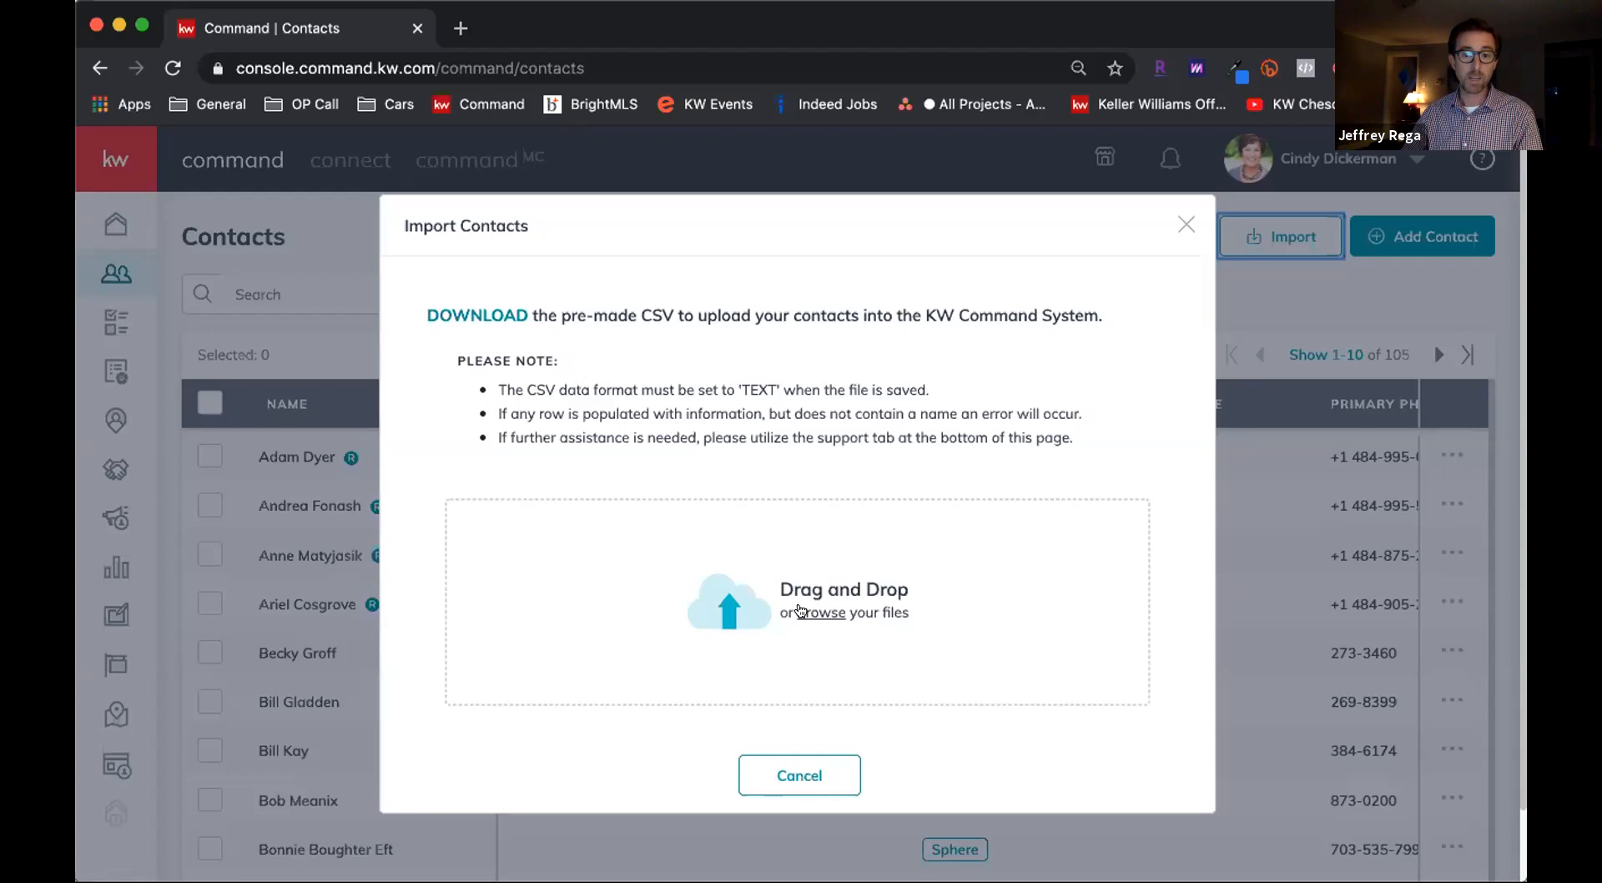
left_click(768, 772)
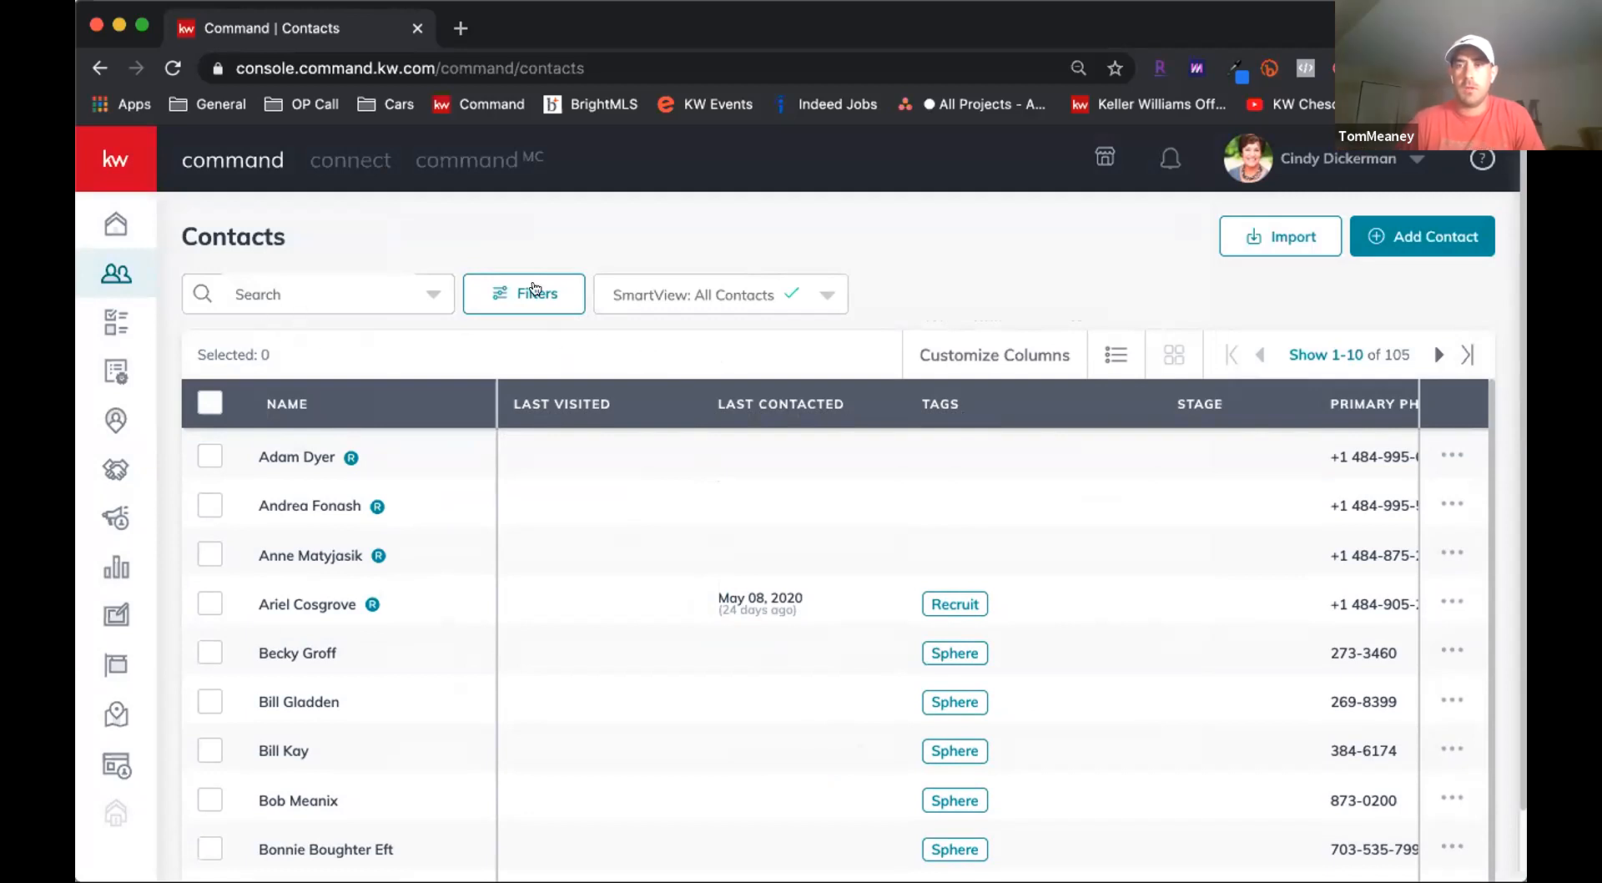
left_click(1283, 237)
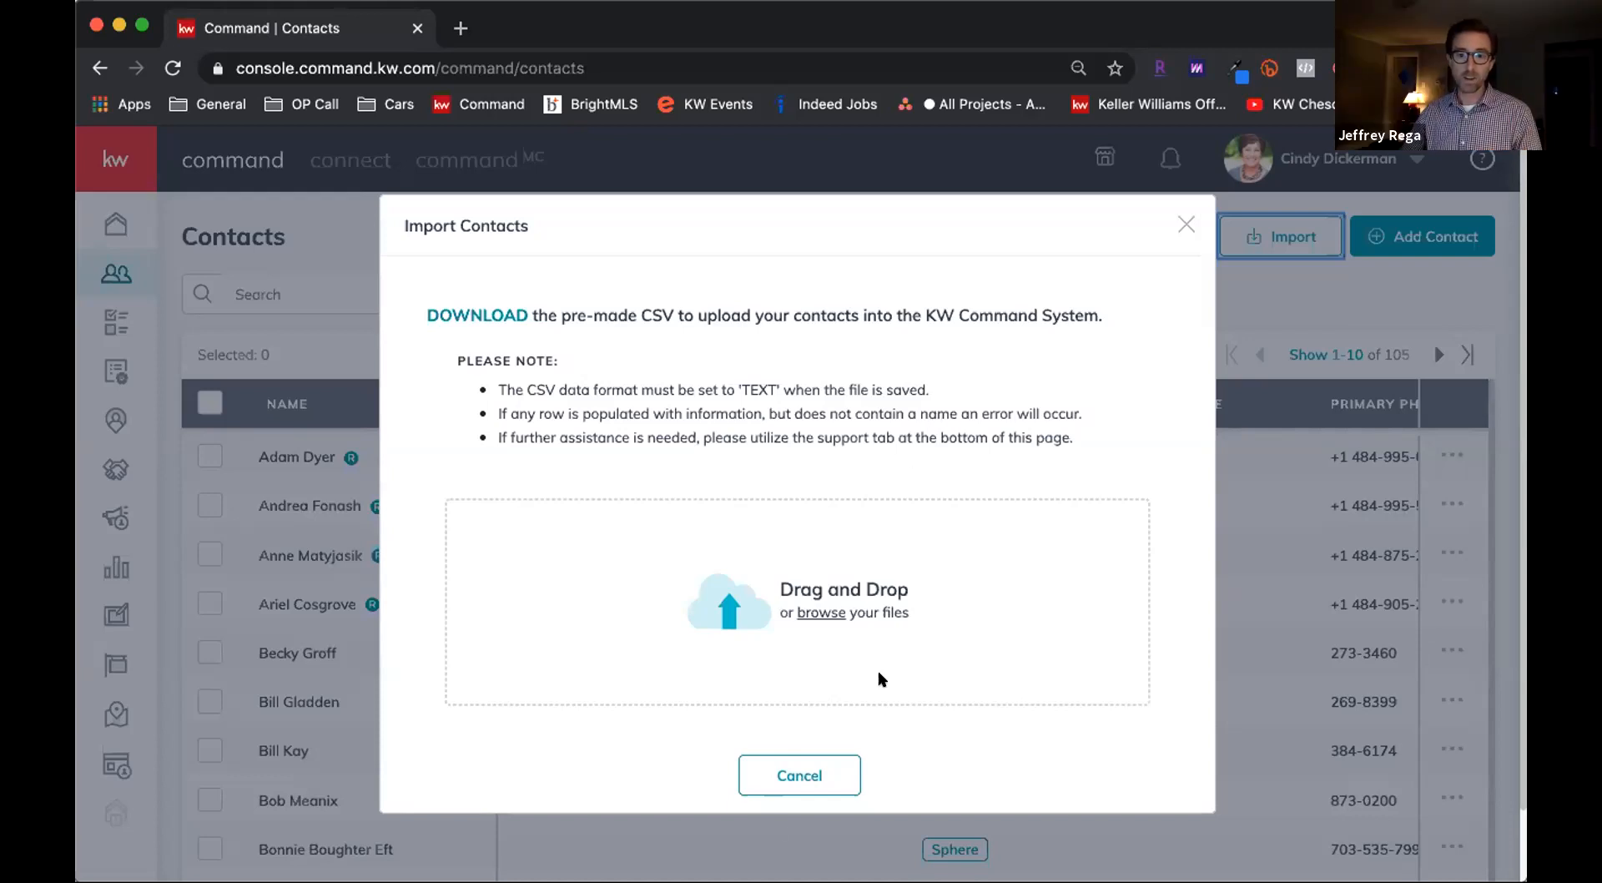
left_click(806, 773)
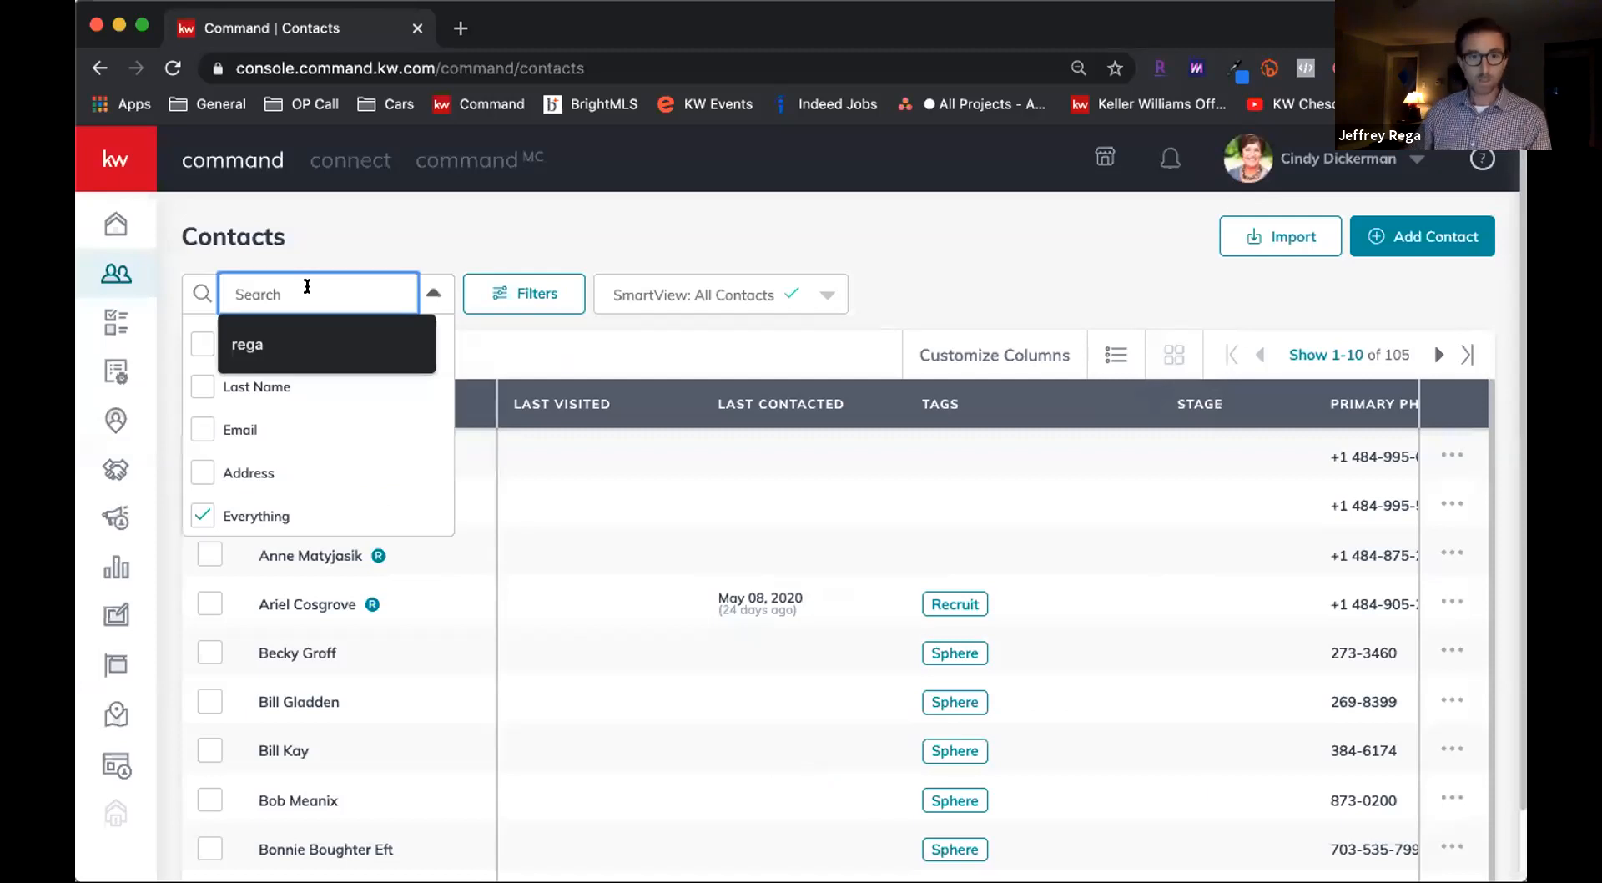
Step: Search all contact fields for the sample contact's surname and open the matching contact record
left_click(244, 344)
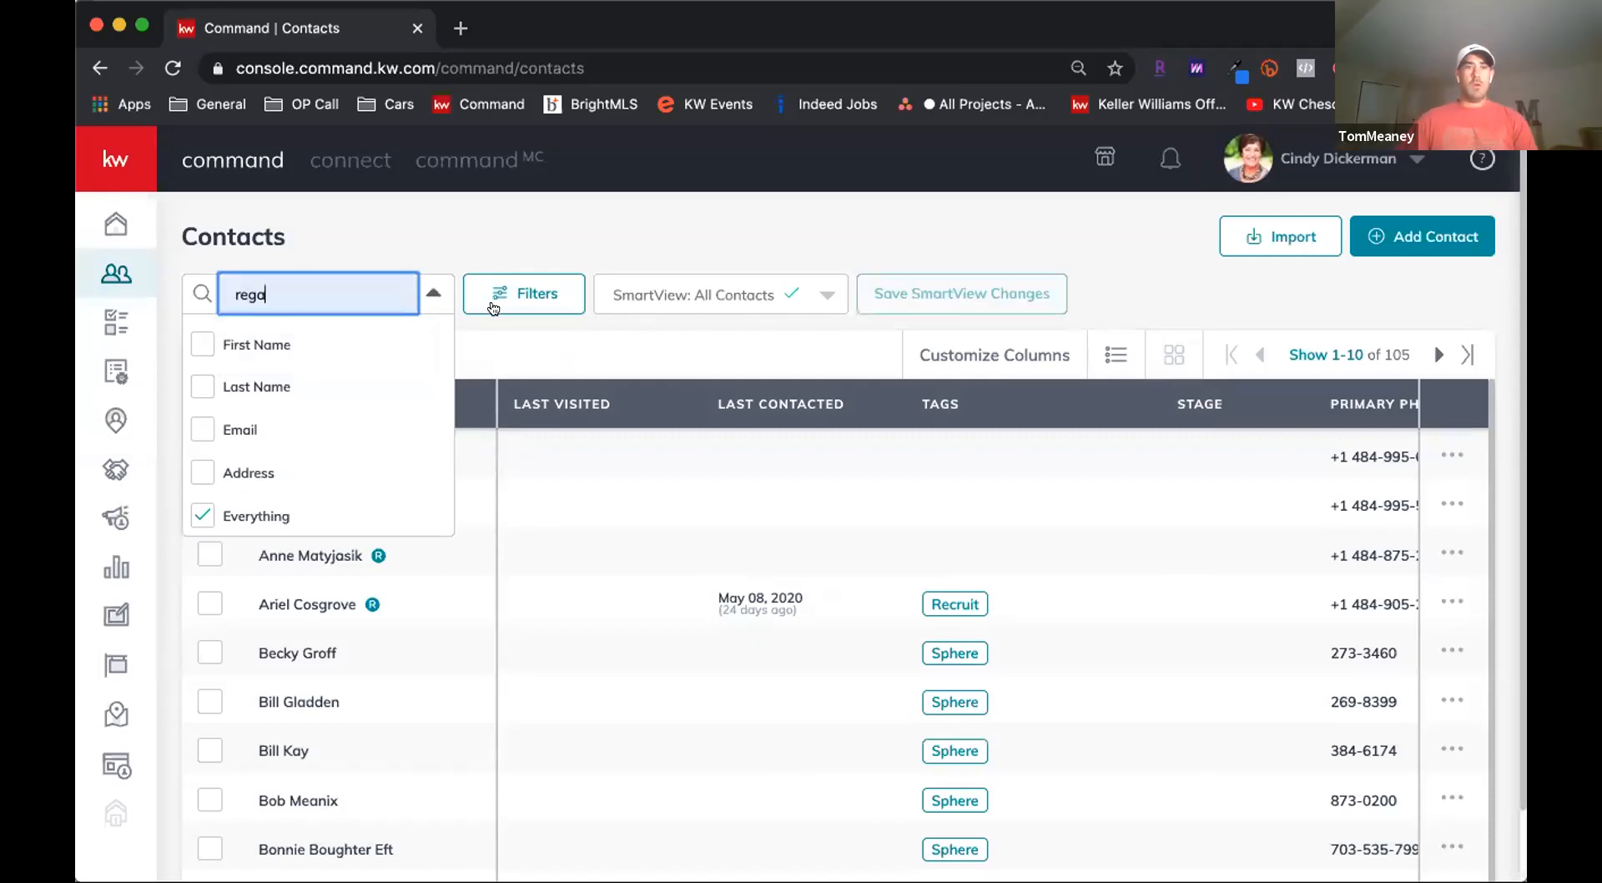
left_click(609, 469)
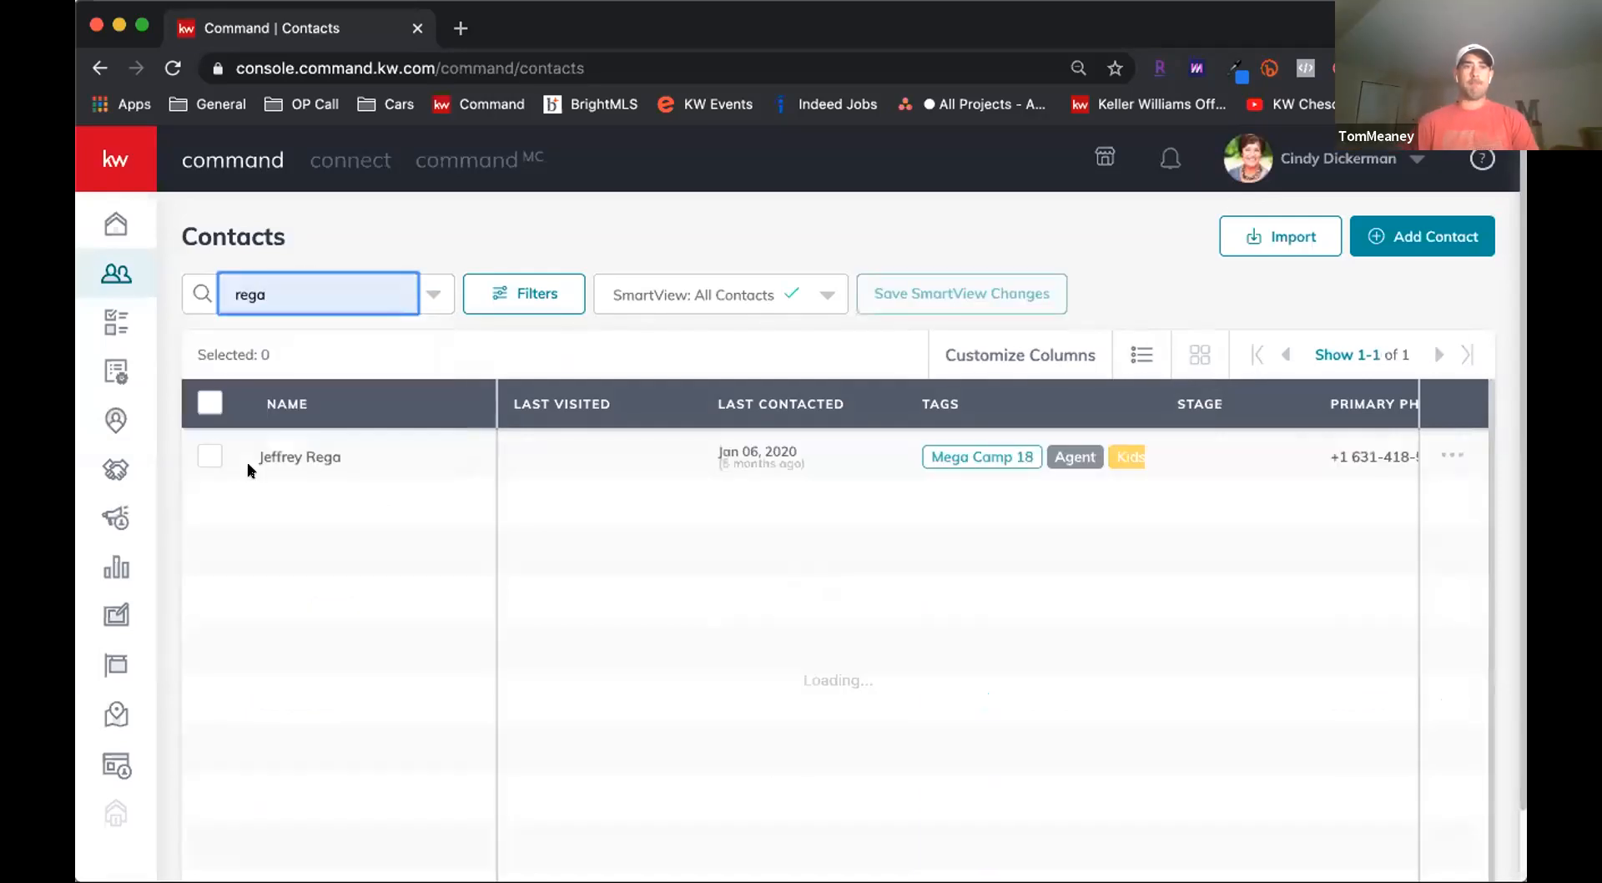
left_click(289, 456)
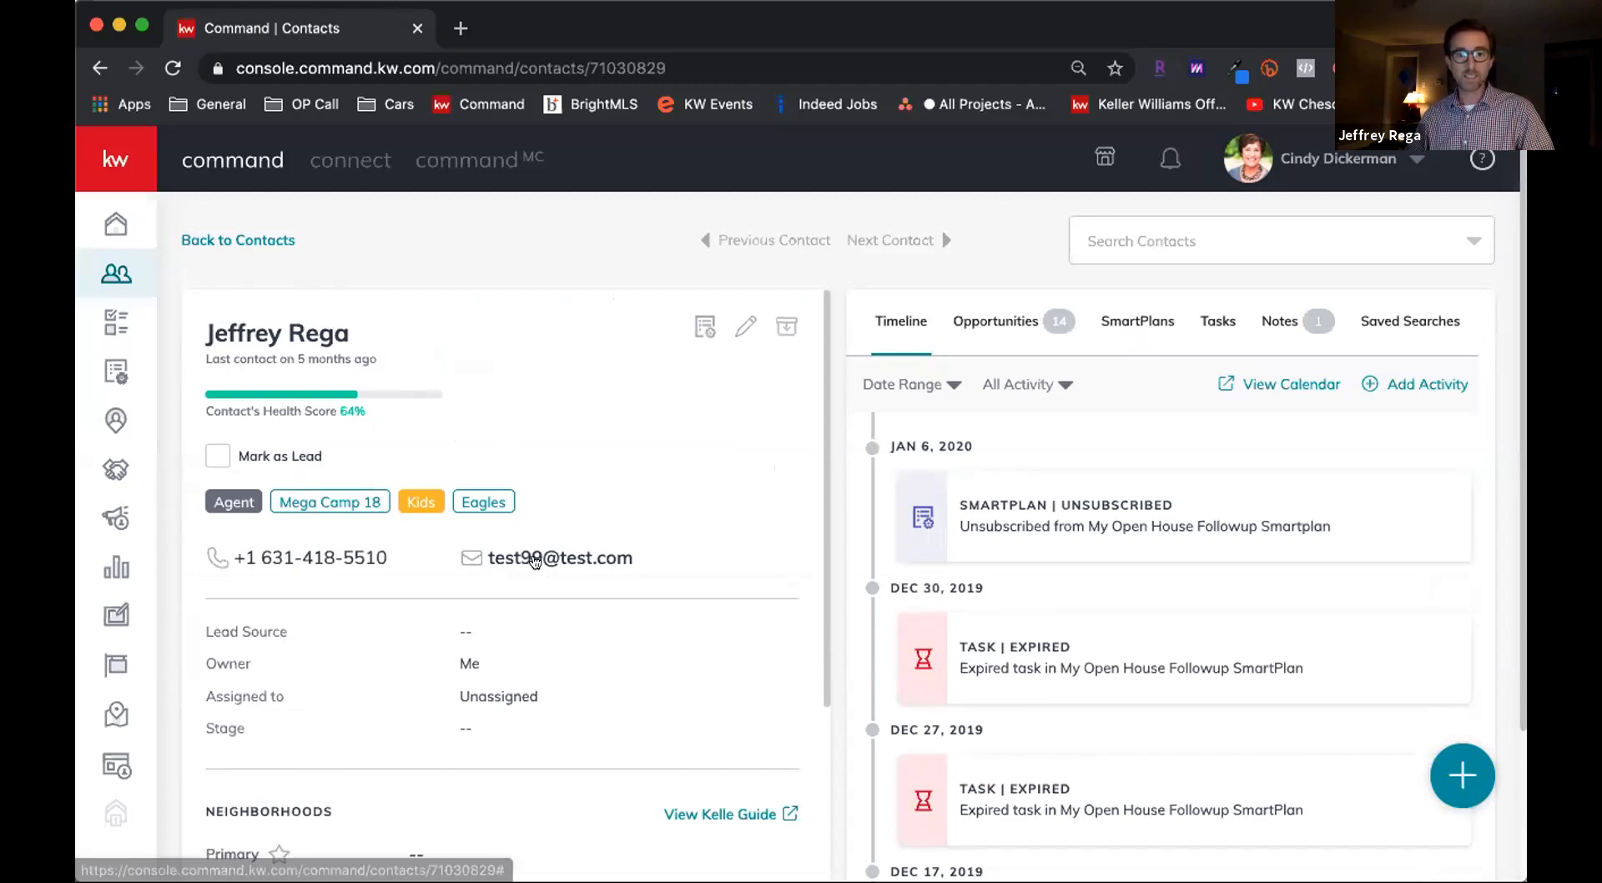
Step: Examine the contact's details, including the health score, neighborhoods and additional contact information
scroll(440, 611, "down", 1)
scroll(442, 602, "down", 10)
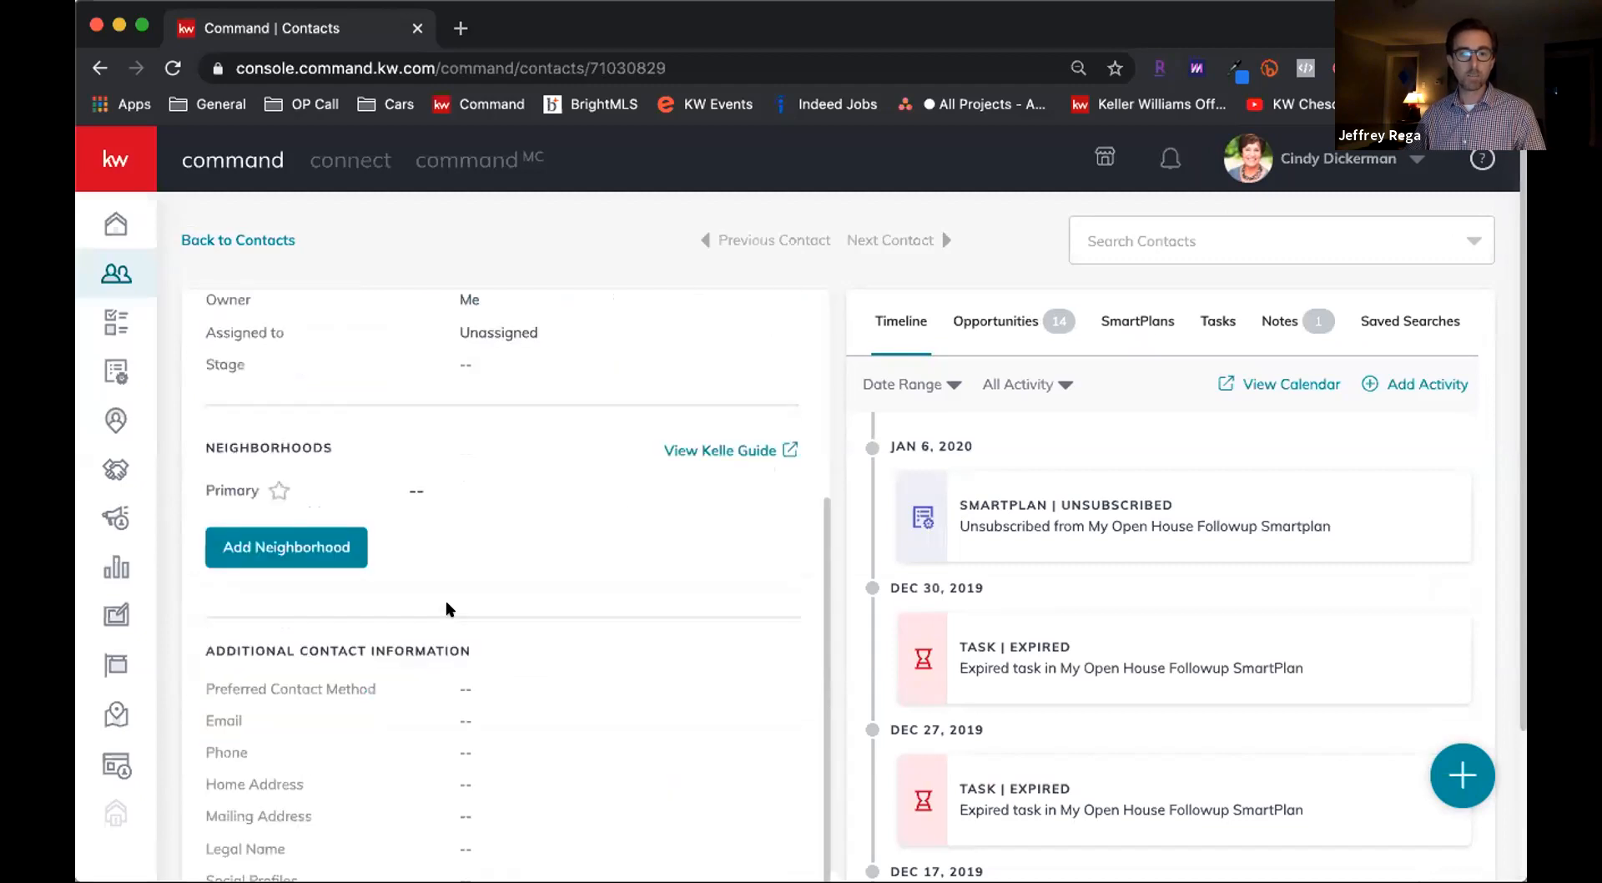
scroll(449, 599, "up", 10)
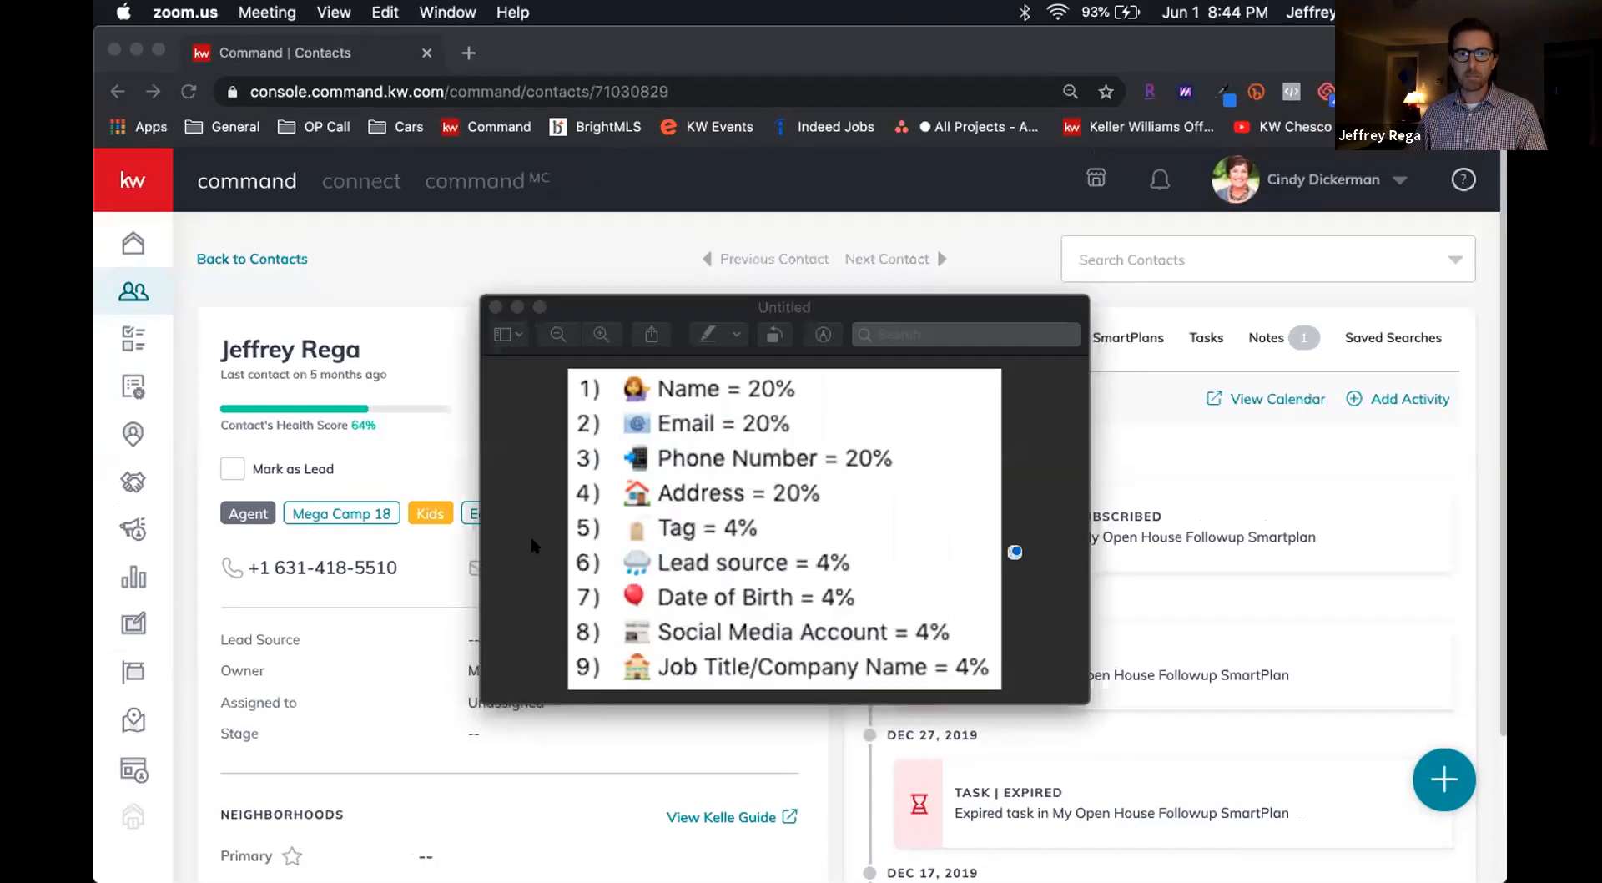
Step: Switch to Preview to read the list of contact health score weightings, move its window aside, and return to Chrome
left_click(1270, 555)
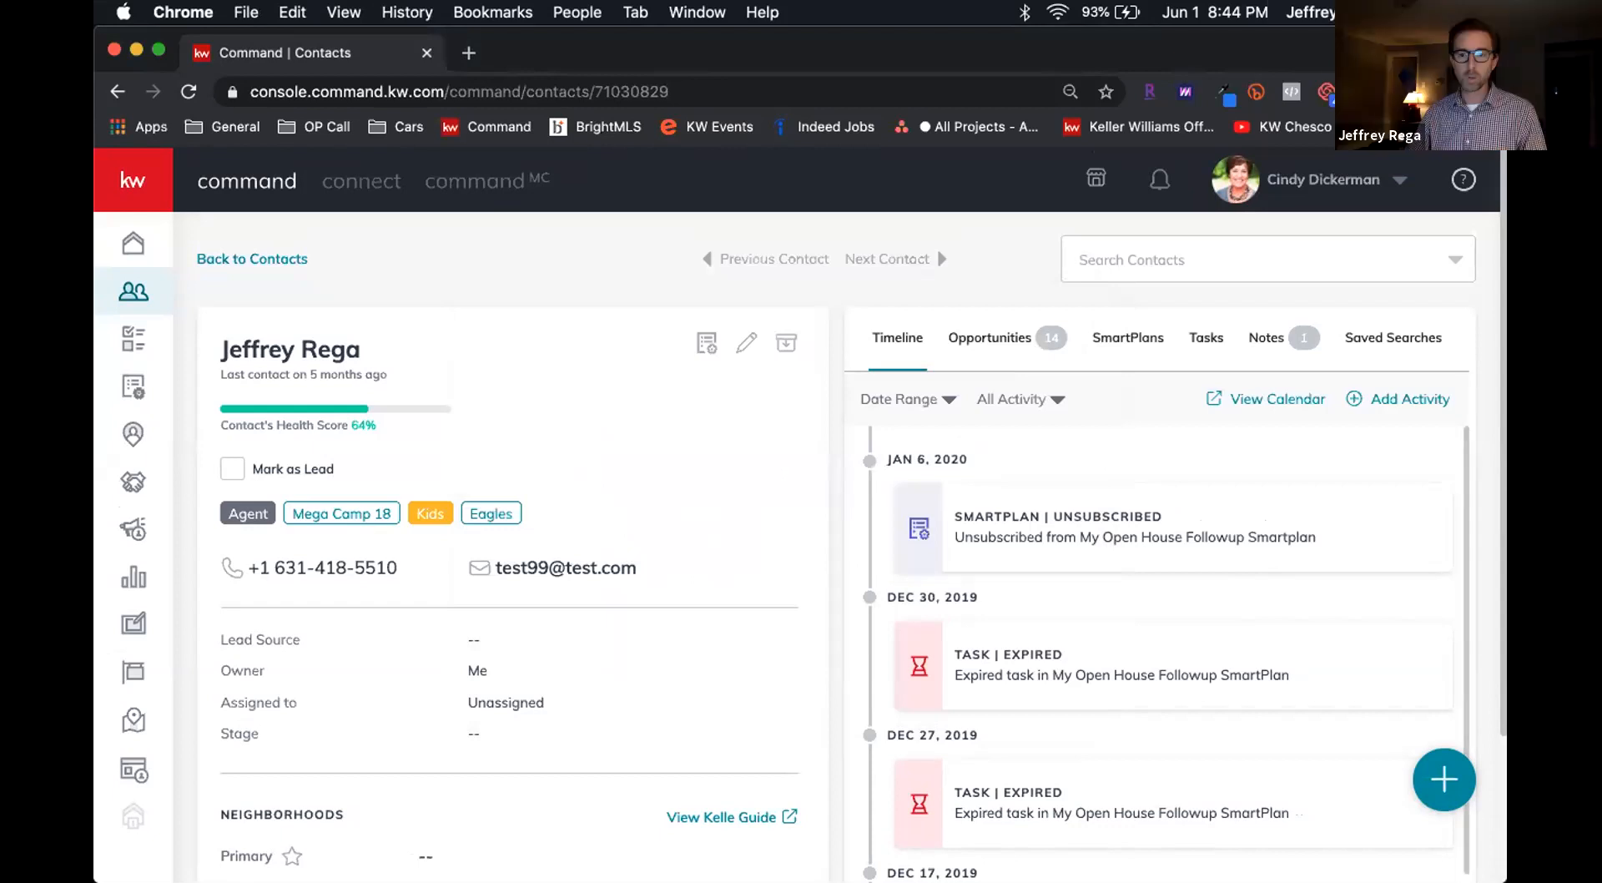
key("ctrl+Up")
left_click(879, 669)
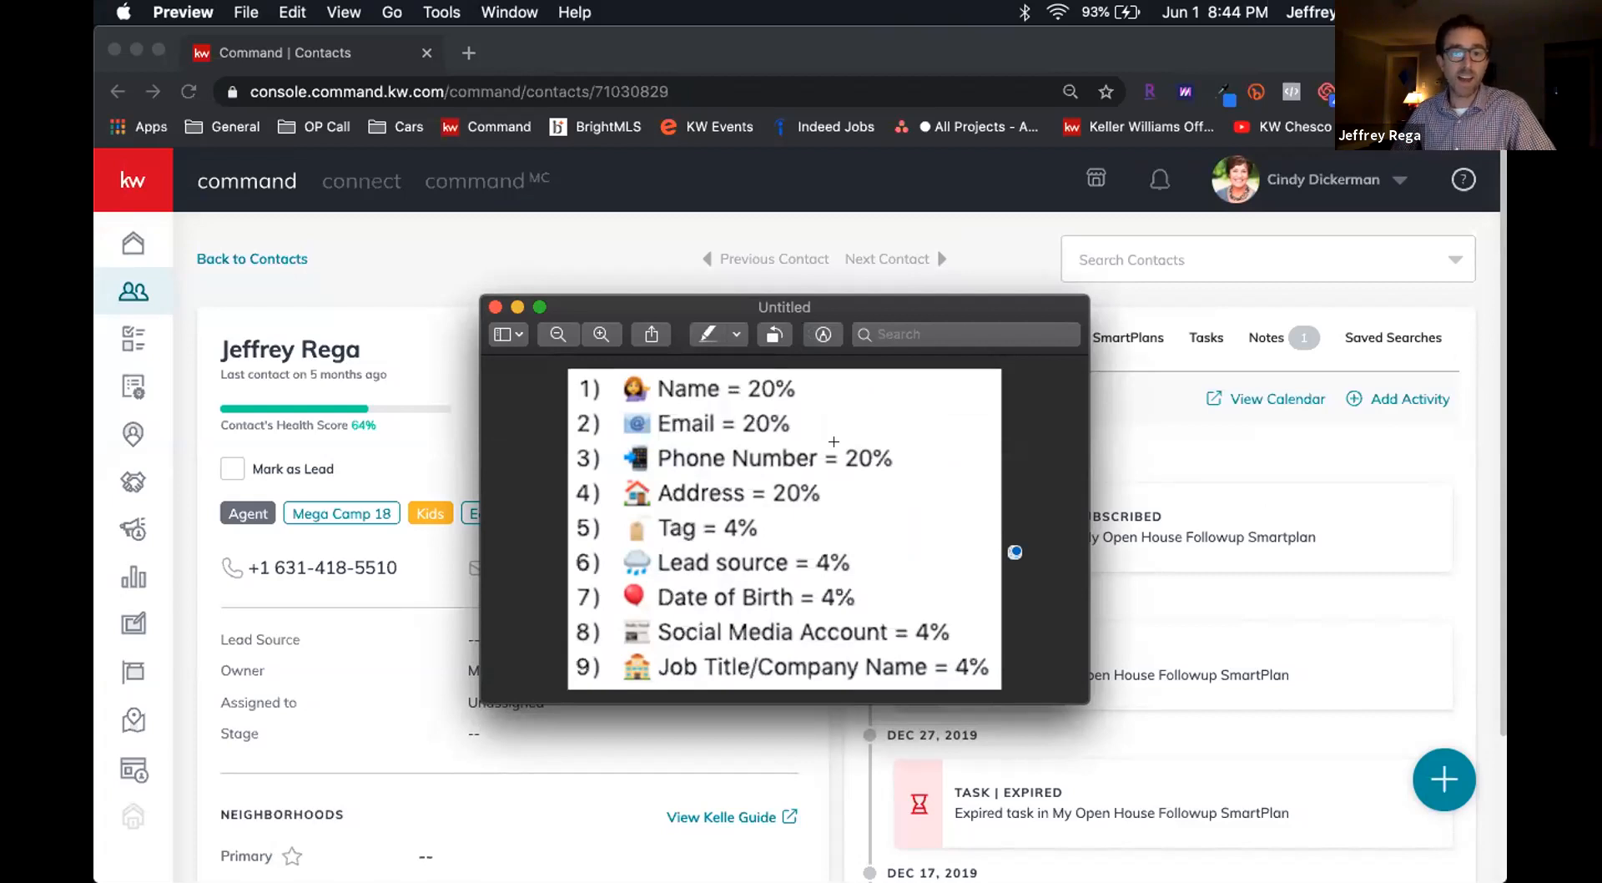
left_click_drag(860, 295, 940, 284)
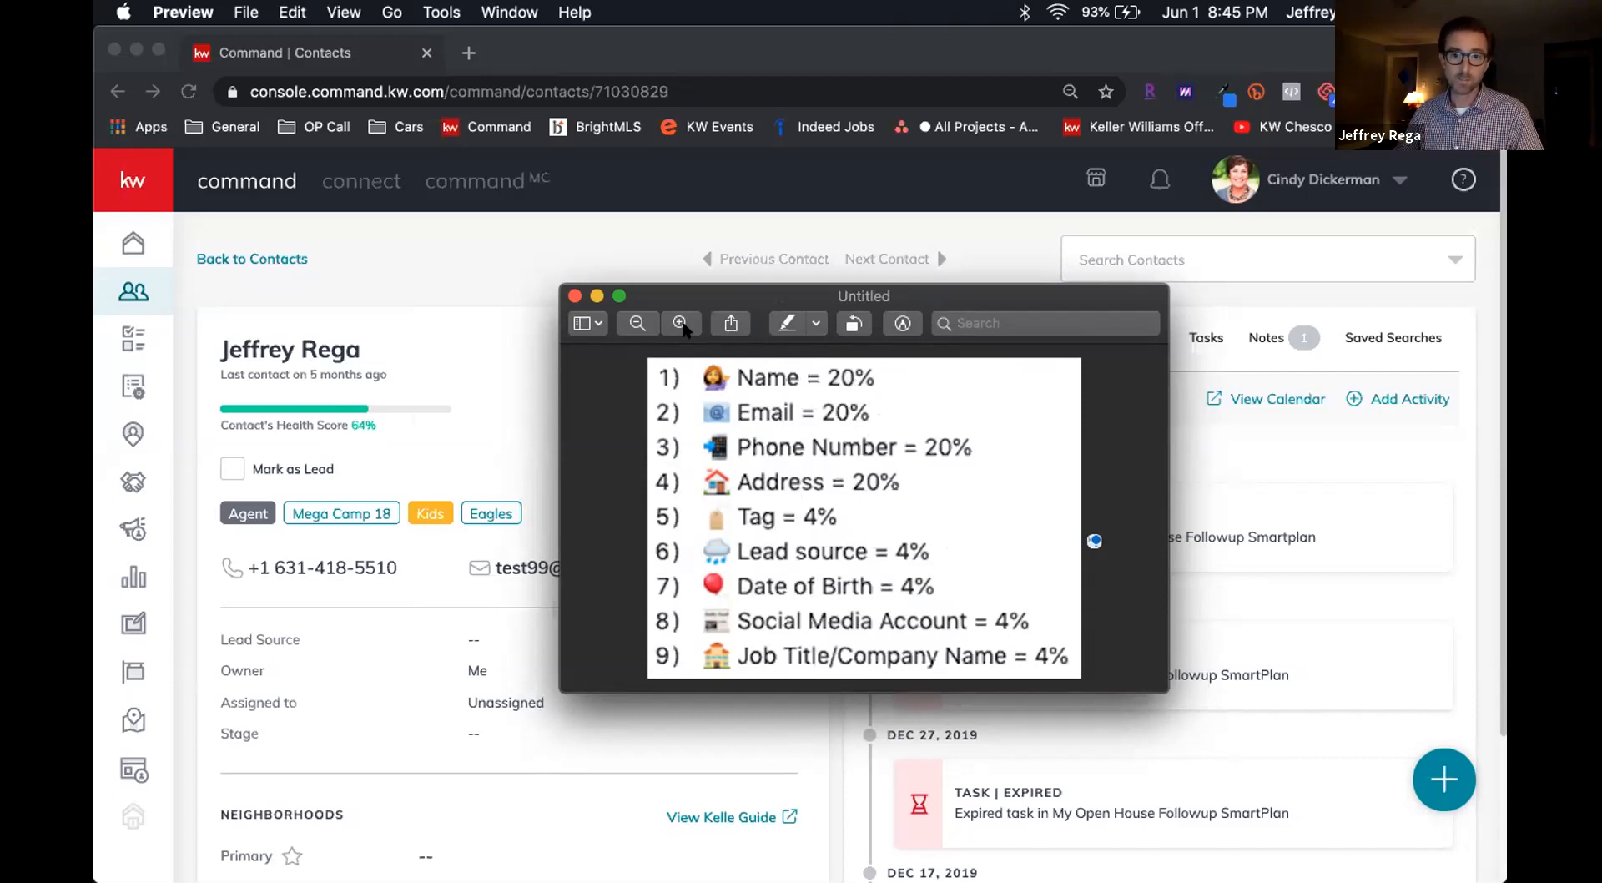
left_click(501, 315)
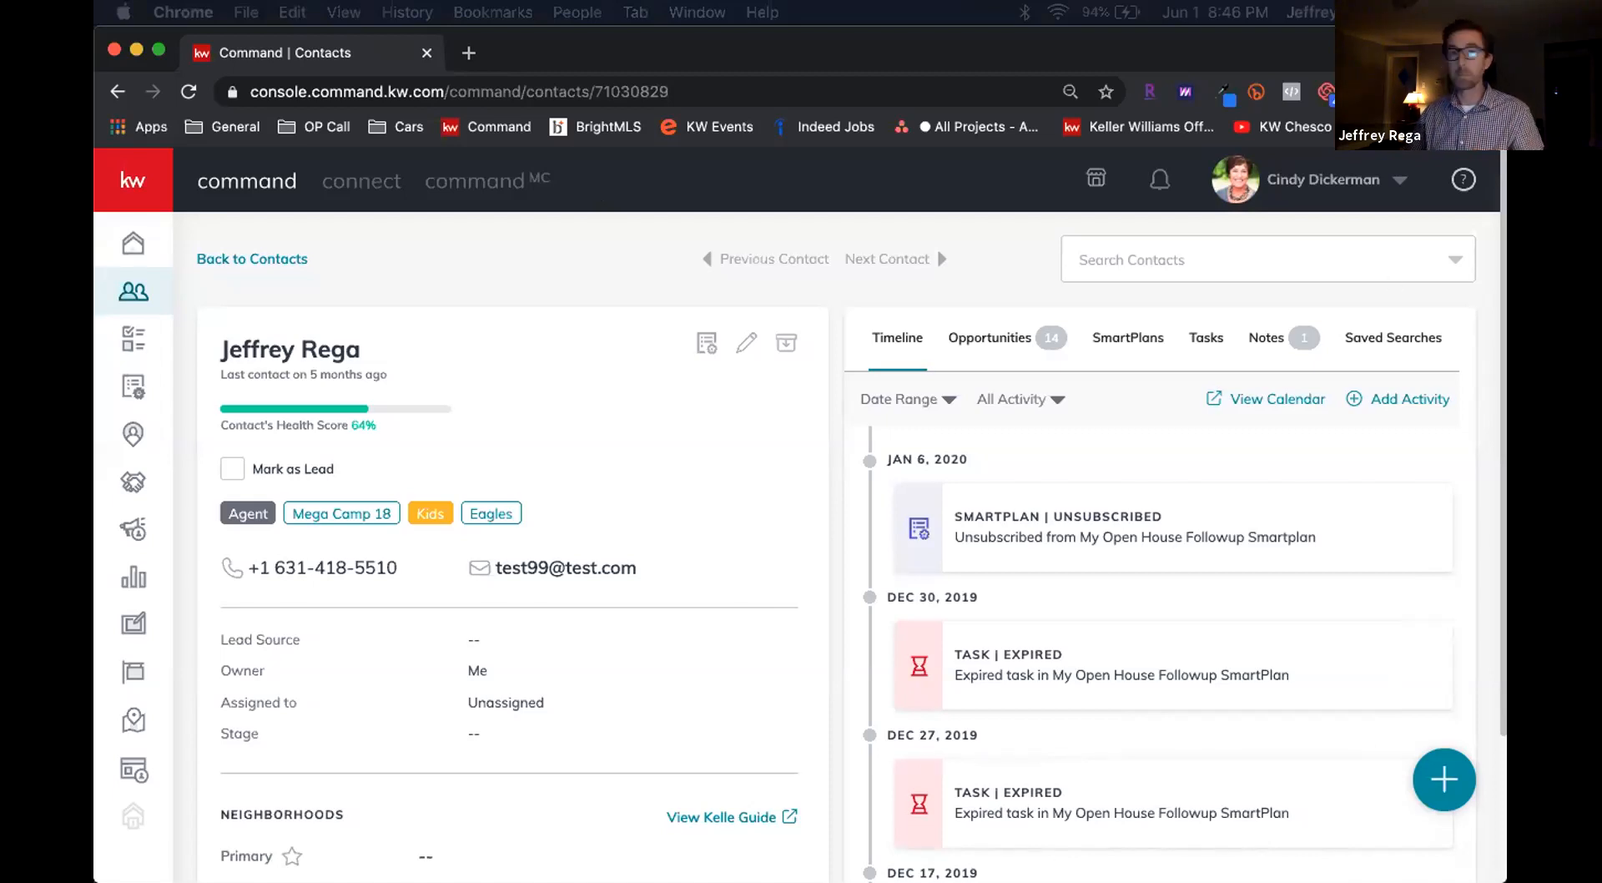
Step: Return from the contact record to the home dashboard, dismiss the KW App notice and view the Database Health Comparison
left_click(217, 260)
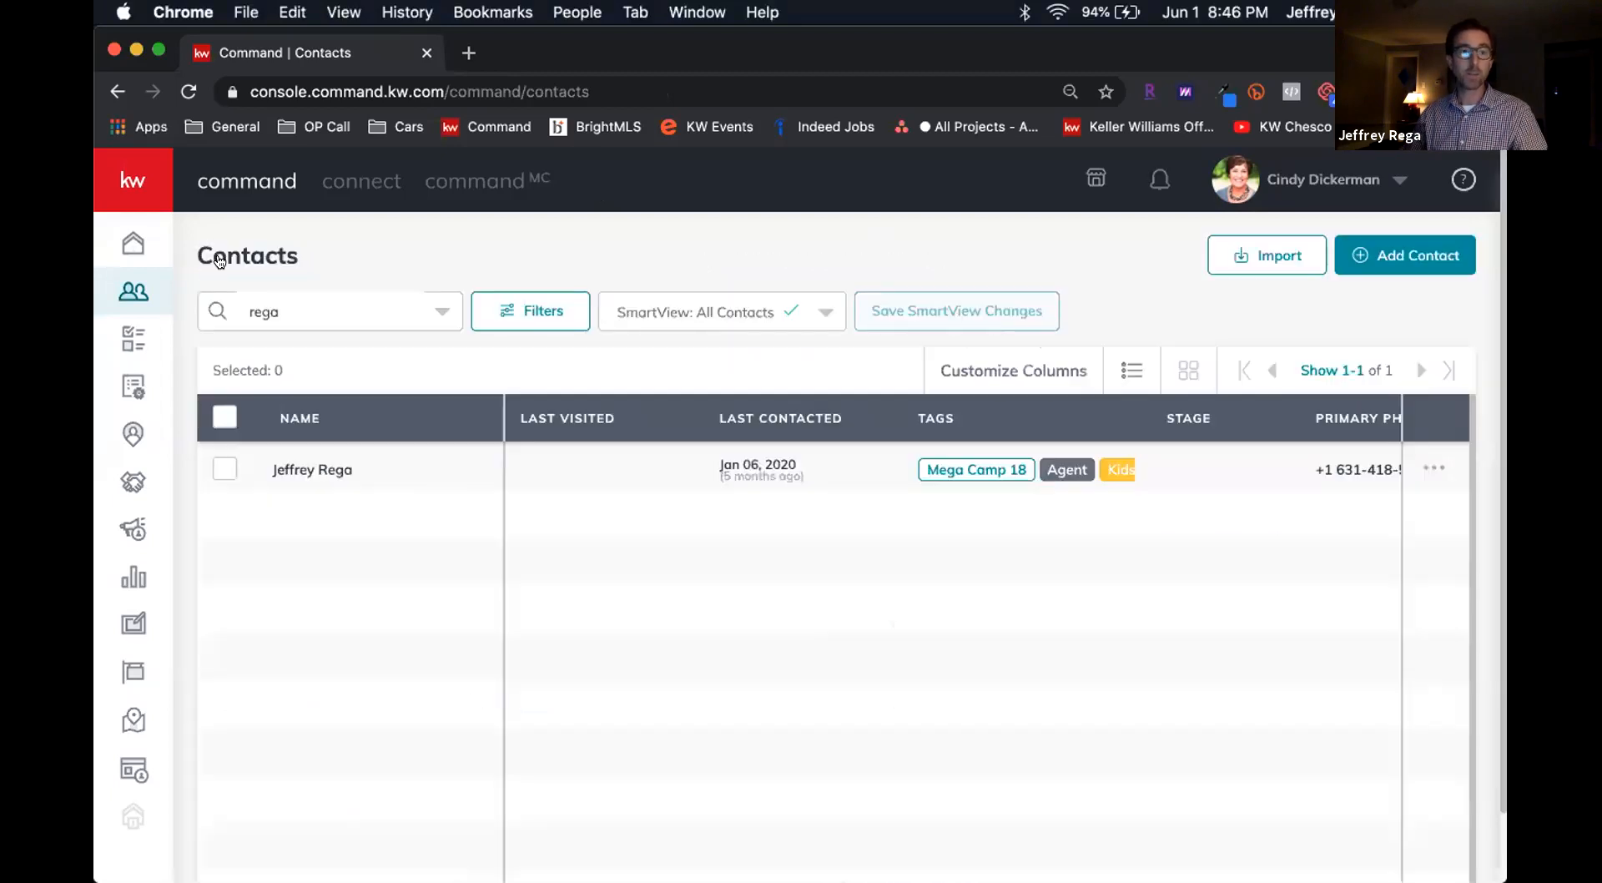
left_click(133, 244)
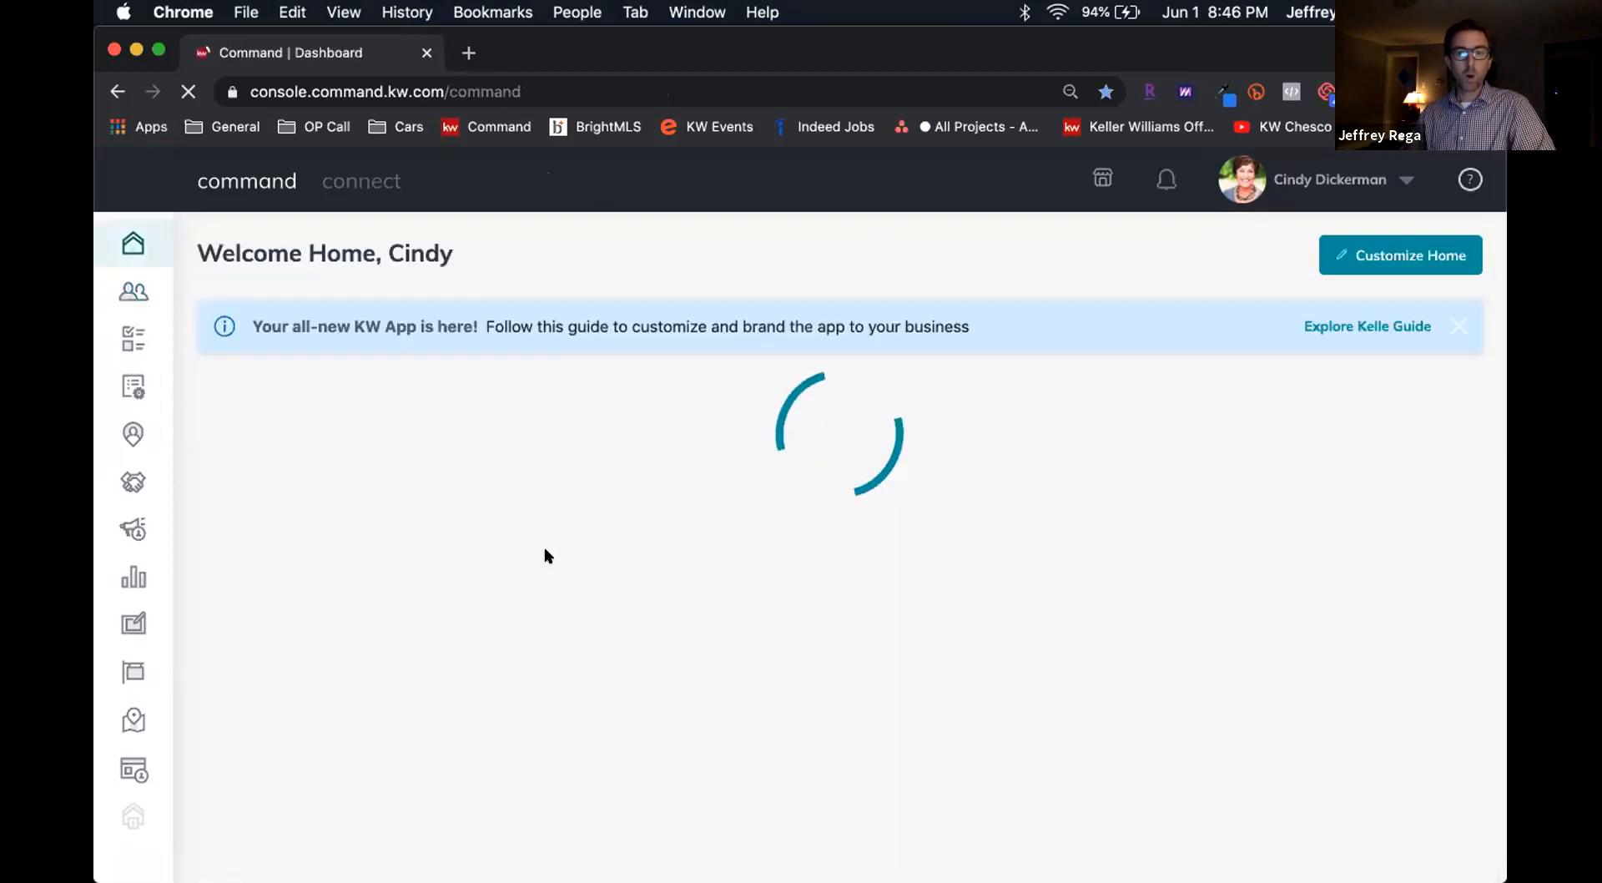
left_click(1452, 328)
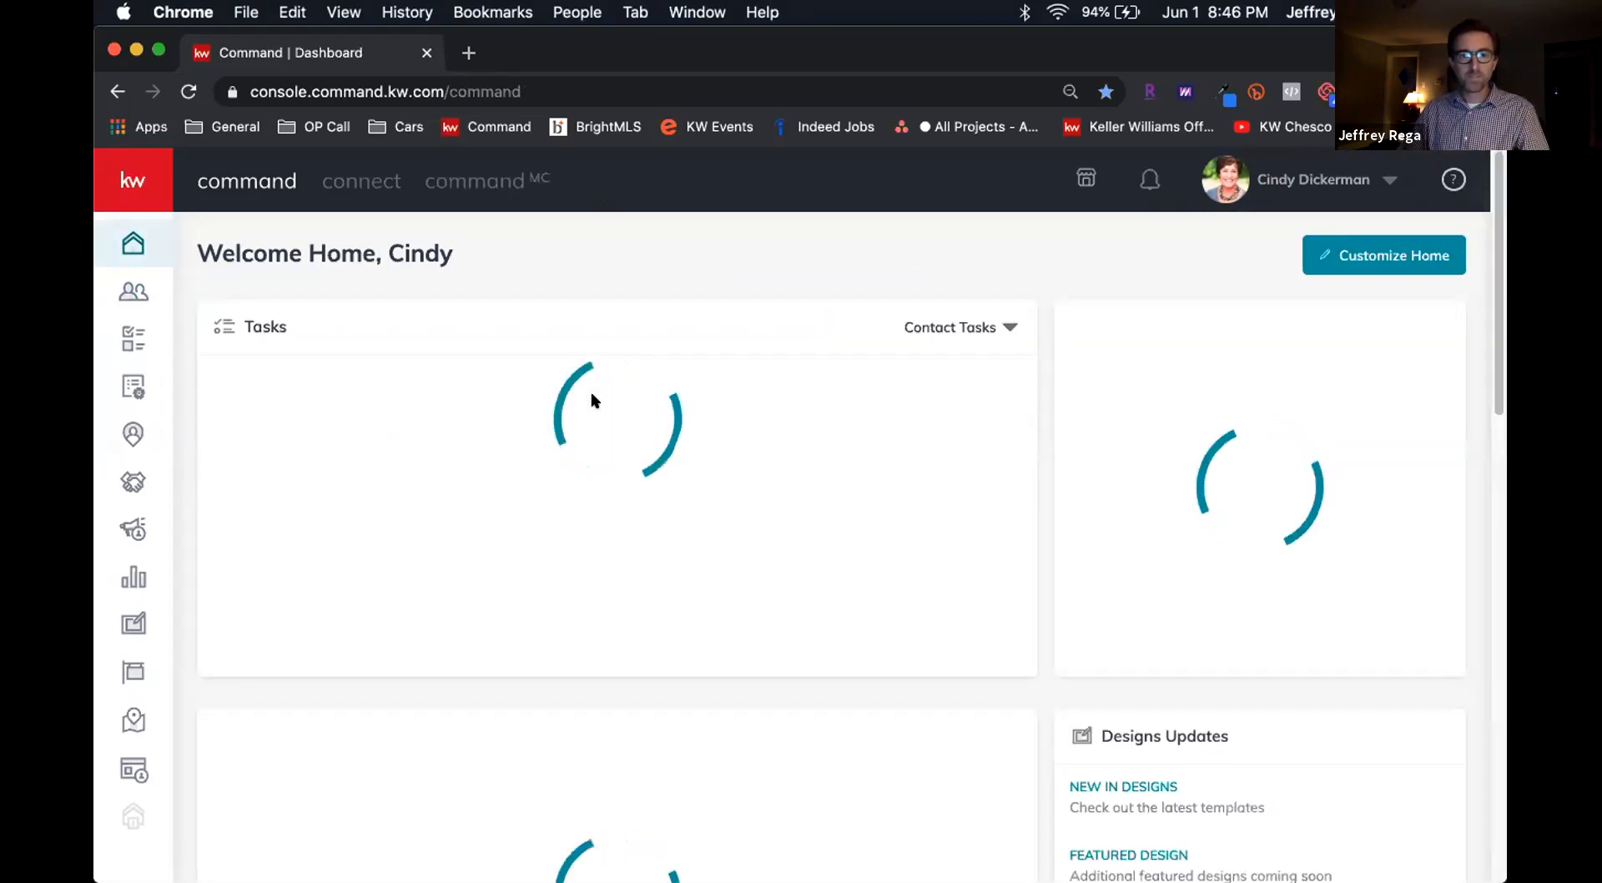
scroll(591, 402, "down", 10)
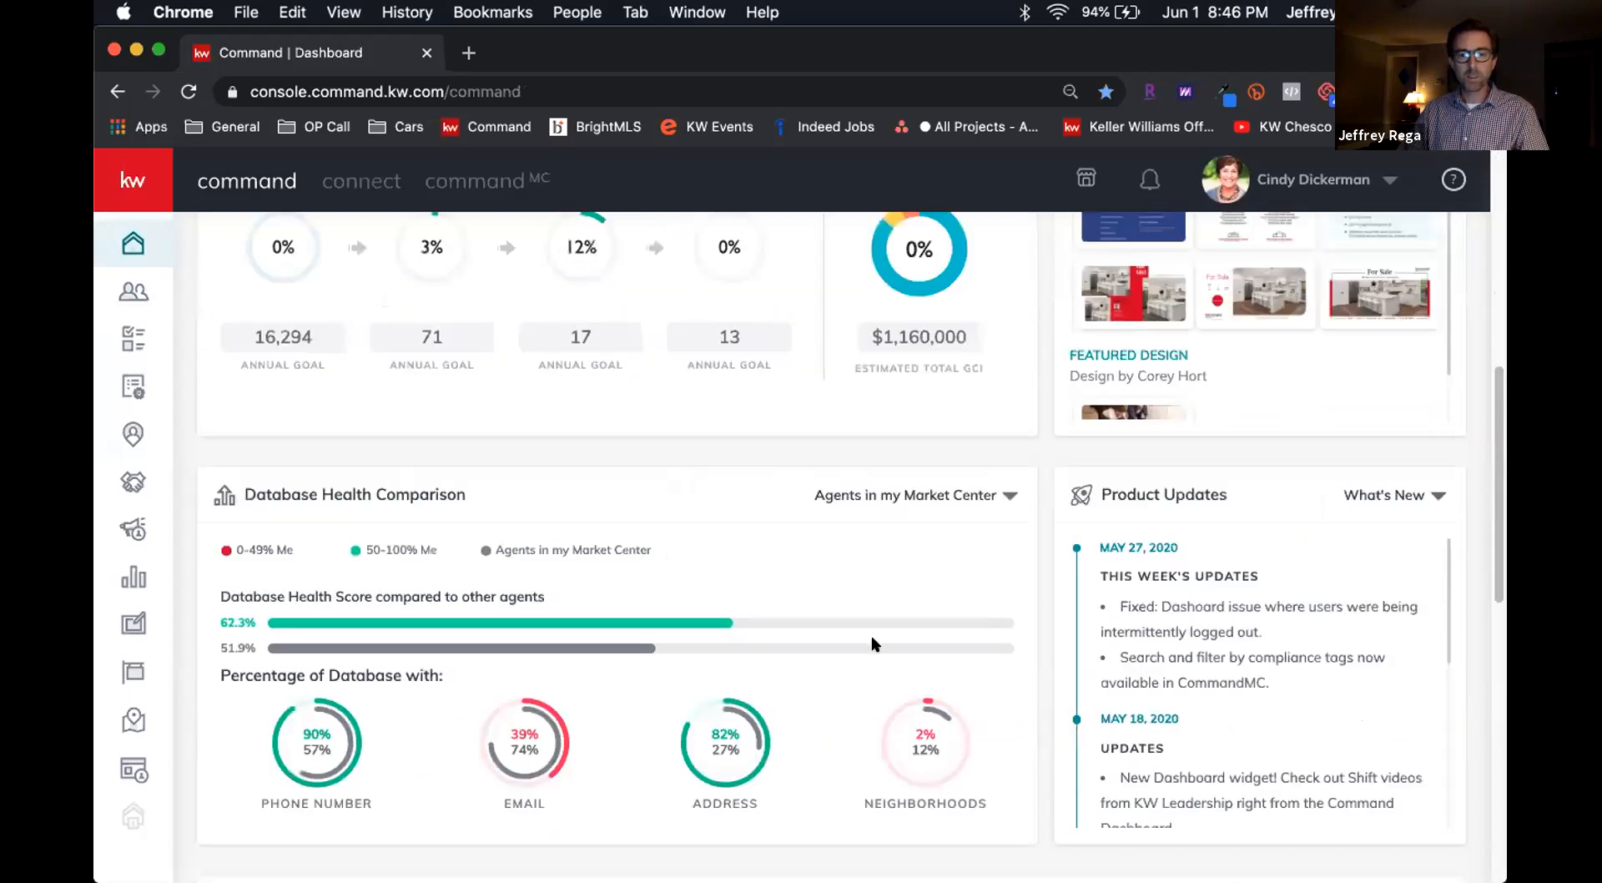
scroll(847, 545, "down", 1)
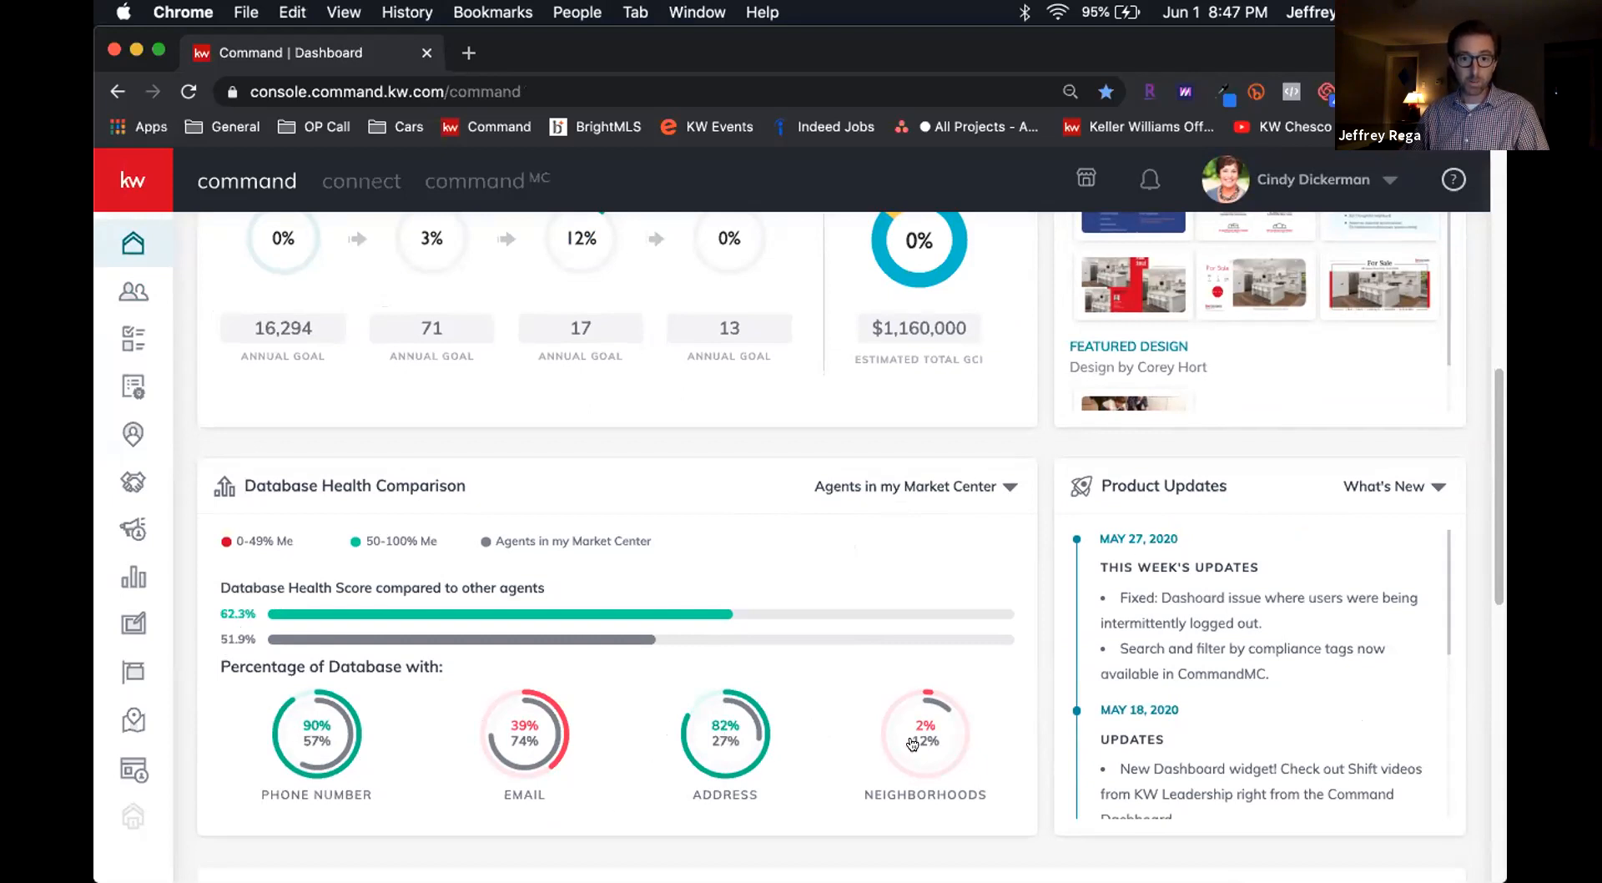
Step: Compare database health against Agents in the Top Production Bracket and against Agents in my Production Bracket
left_click(924, 490)
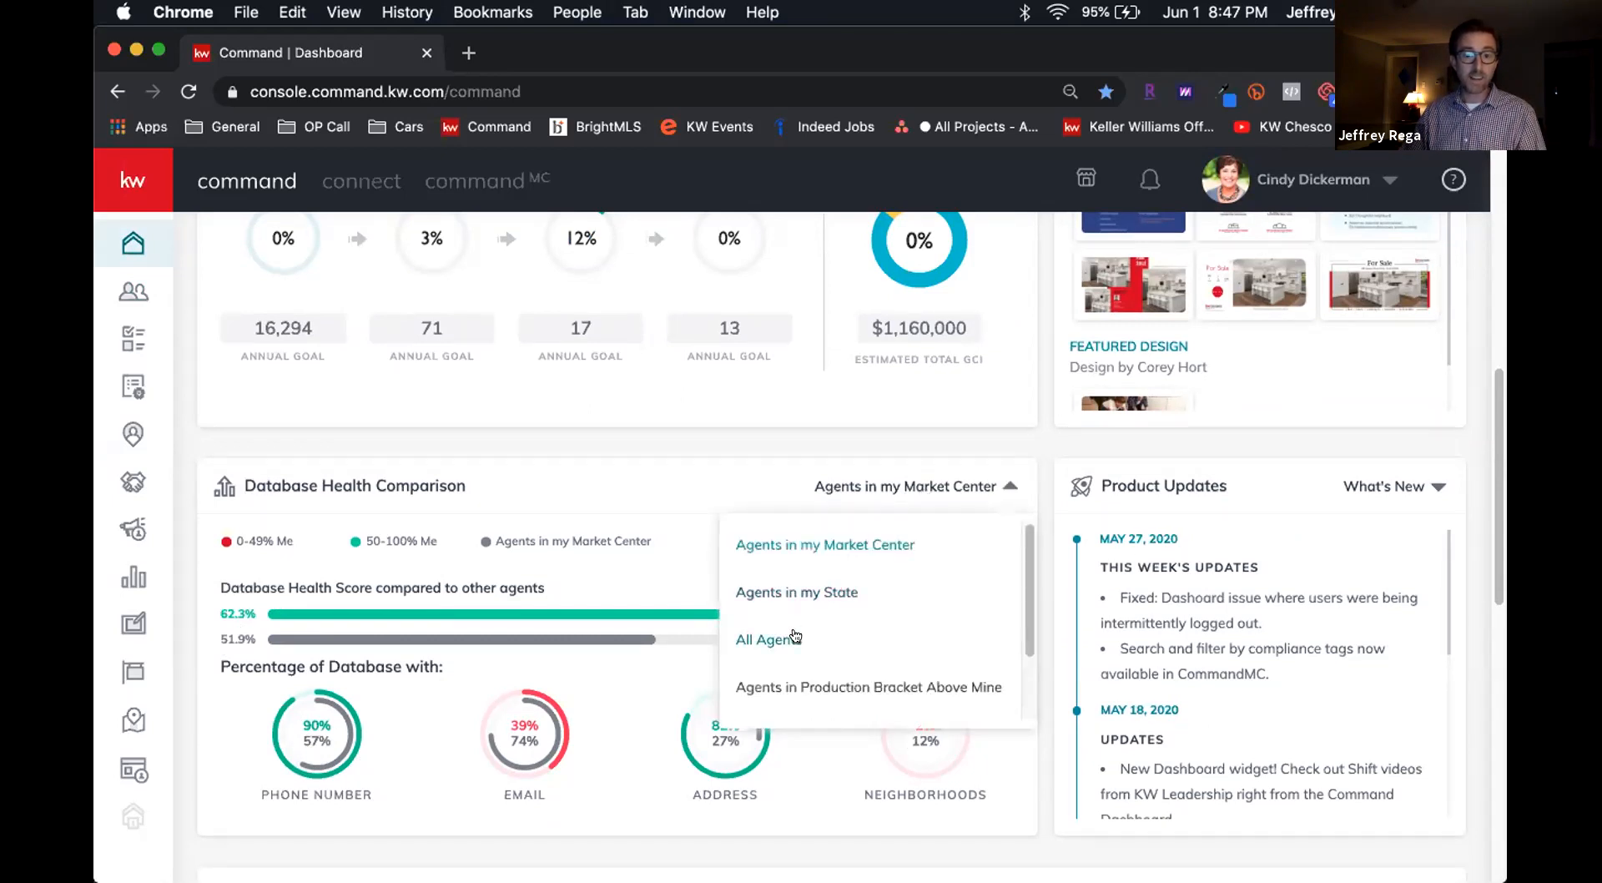
scroll(794, 636, "down", 2)
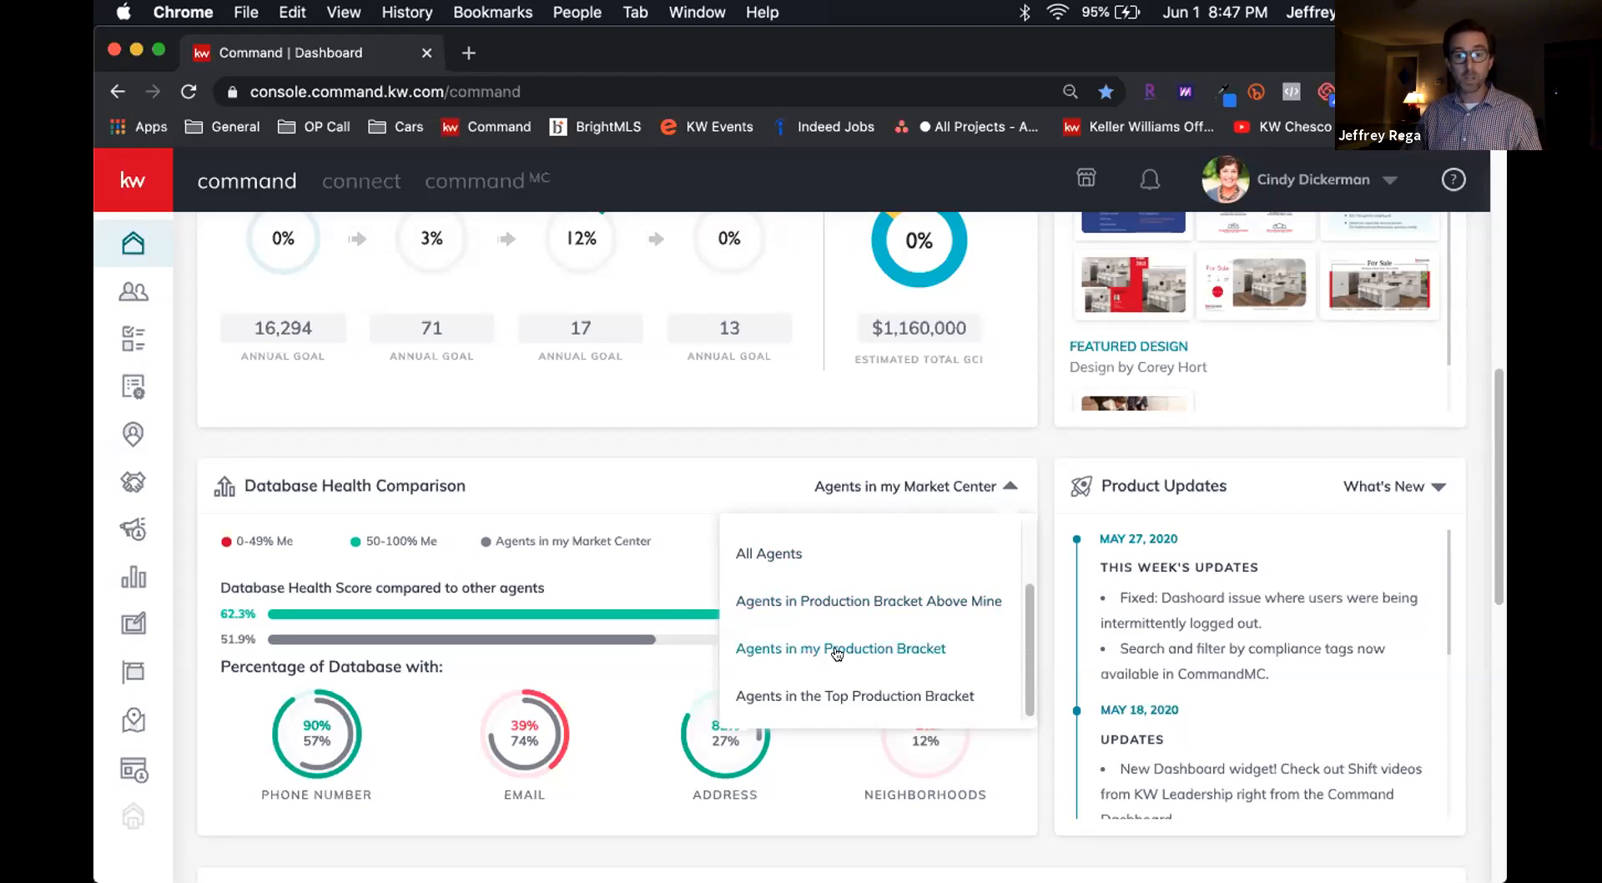
left_click(830, 696)
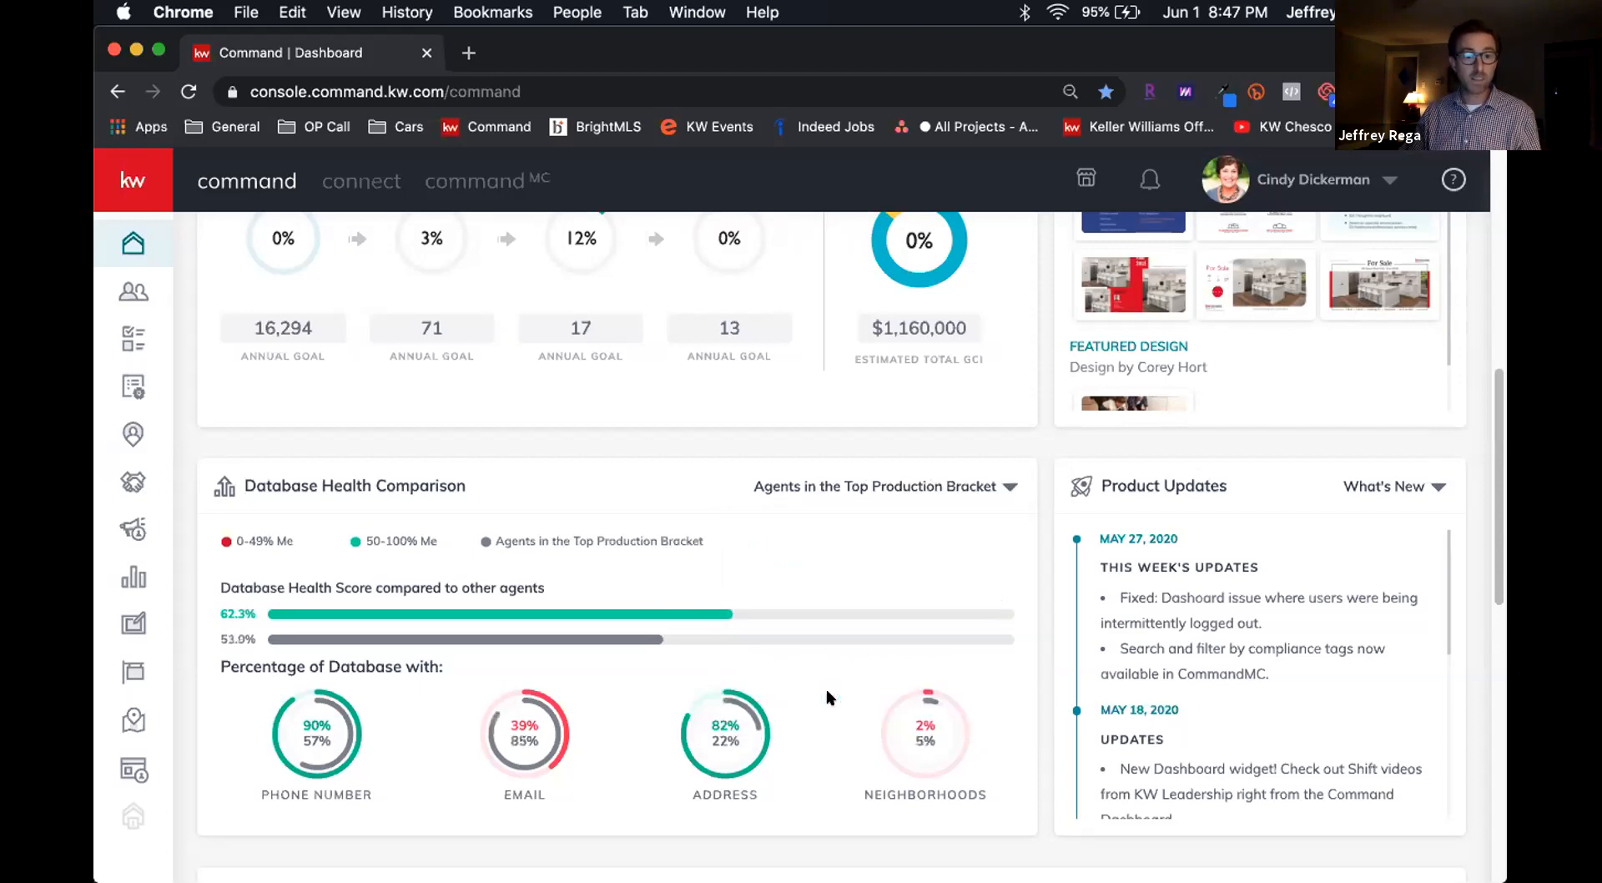
left_click(929, 485)
left_click(869, 637)
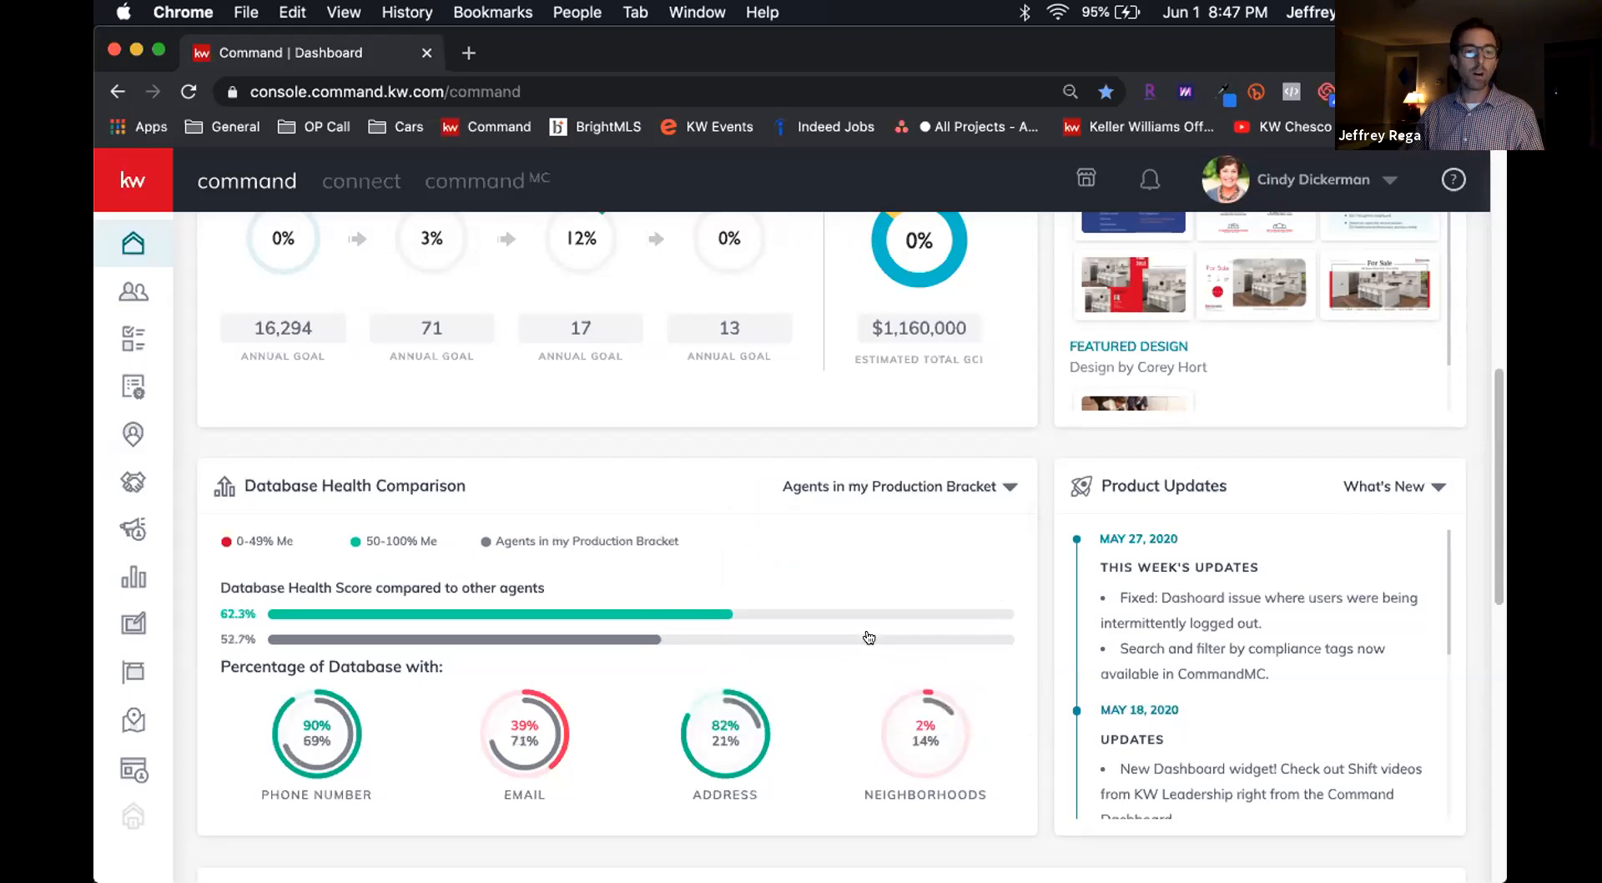
left_click(926, 485)
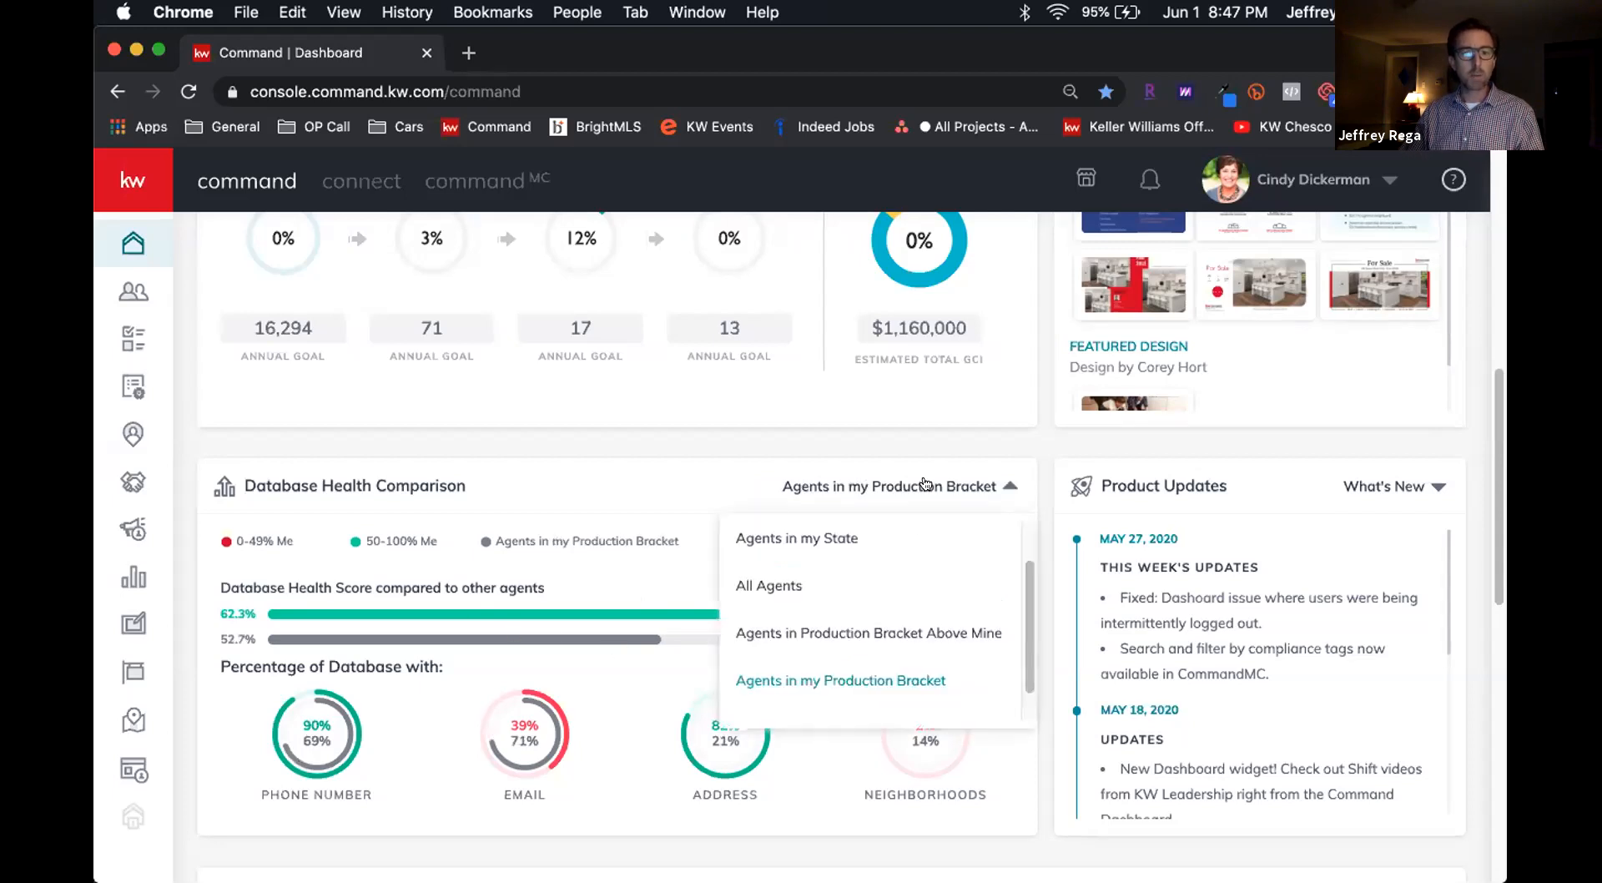
Step: Open the report dashboard from the health score and examine its Database Health and Database Activity Score sections
left_click(466, 618)
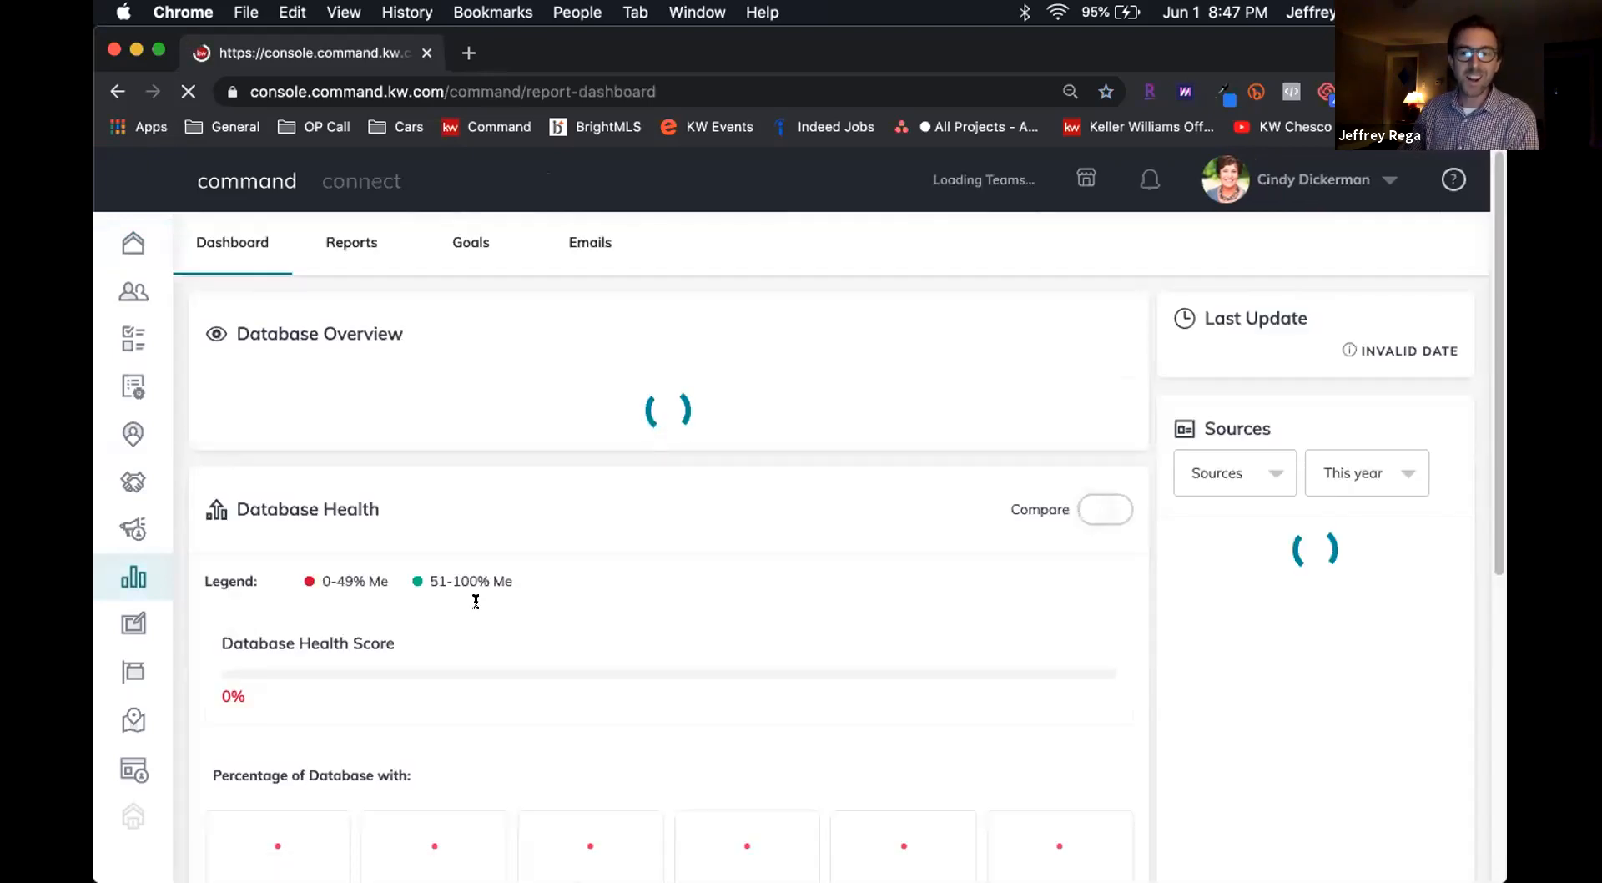
scroll(474, 599, "down", 5)
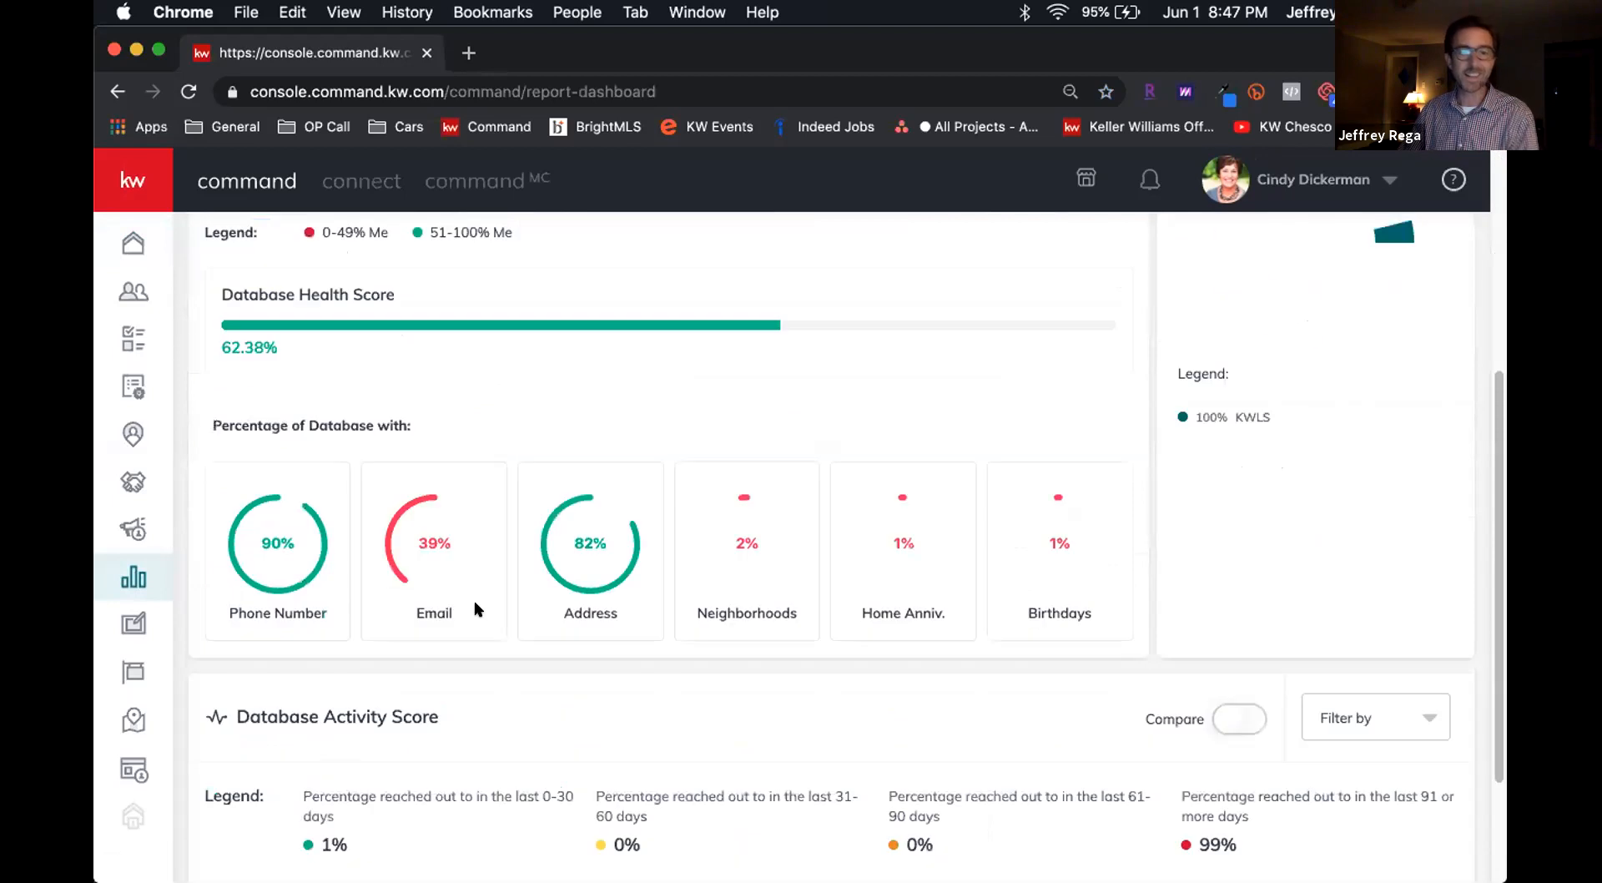
scroll(474, 599, "down", 2)
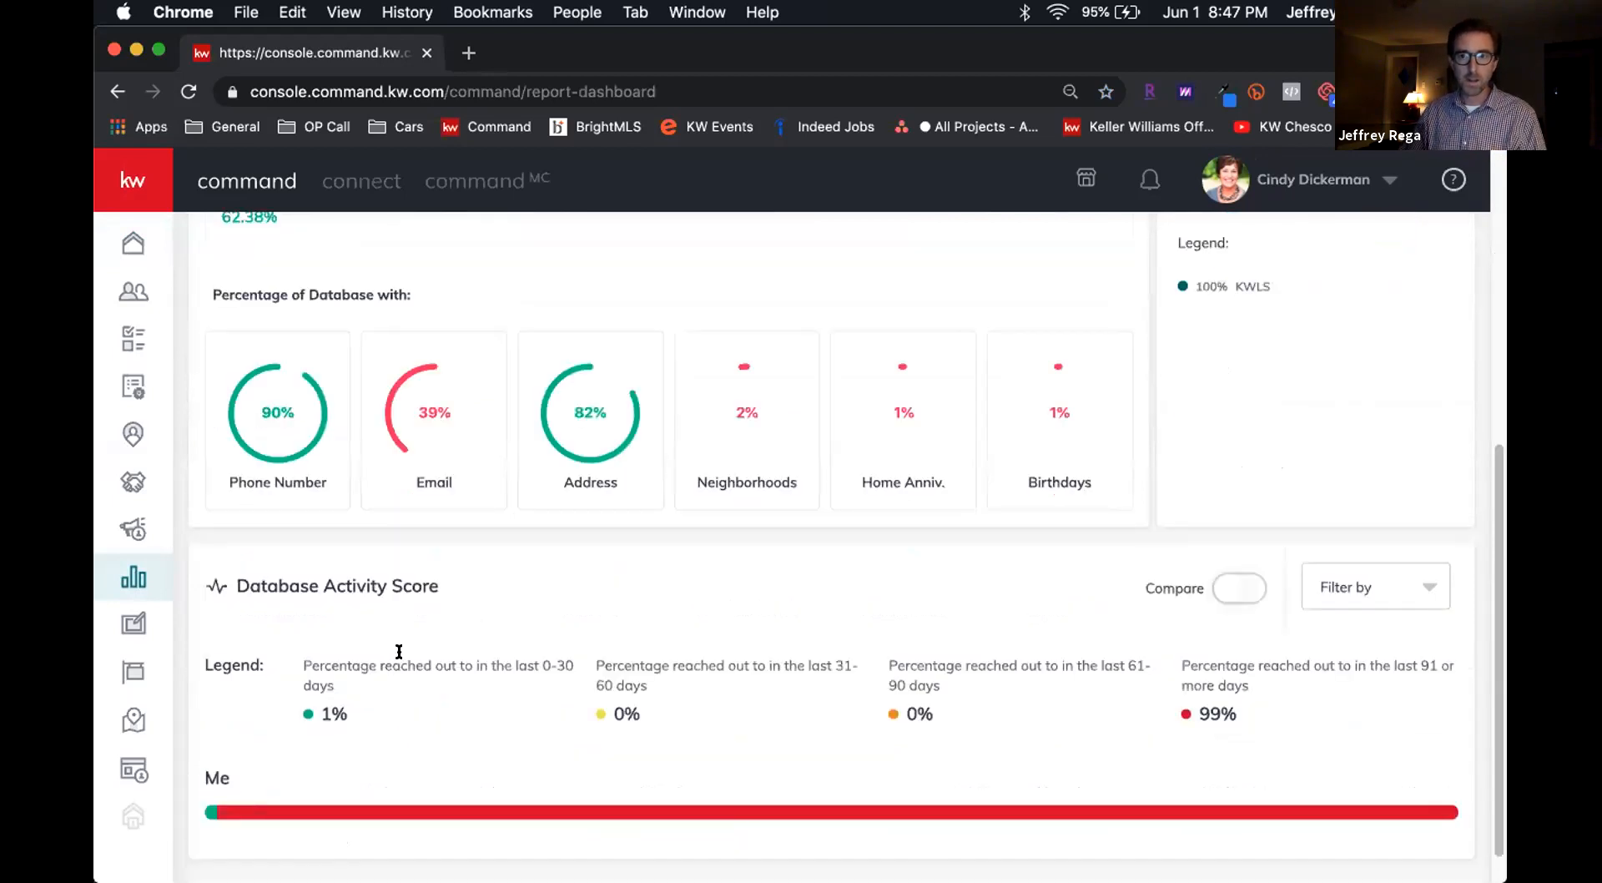
scroll(399, 652, "up", 7)
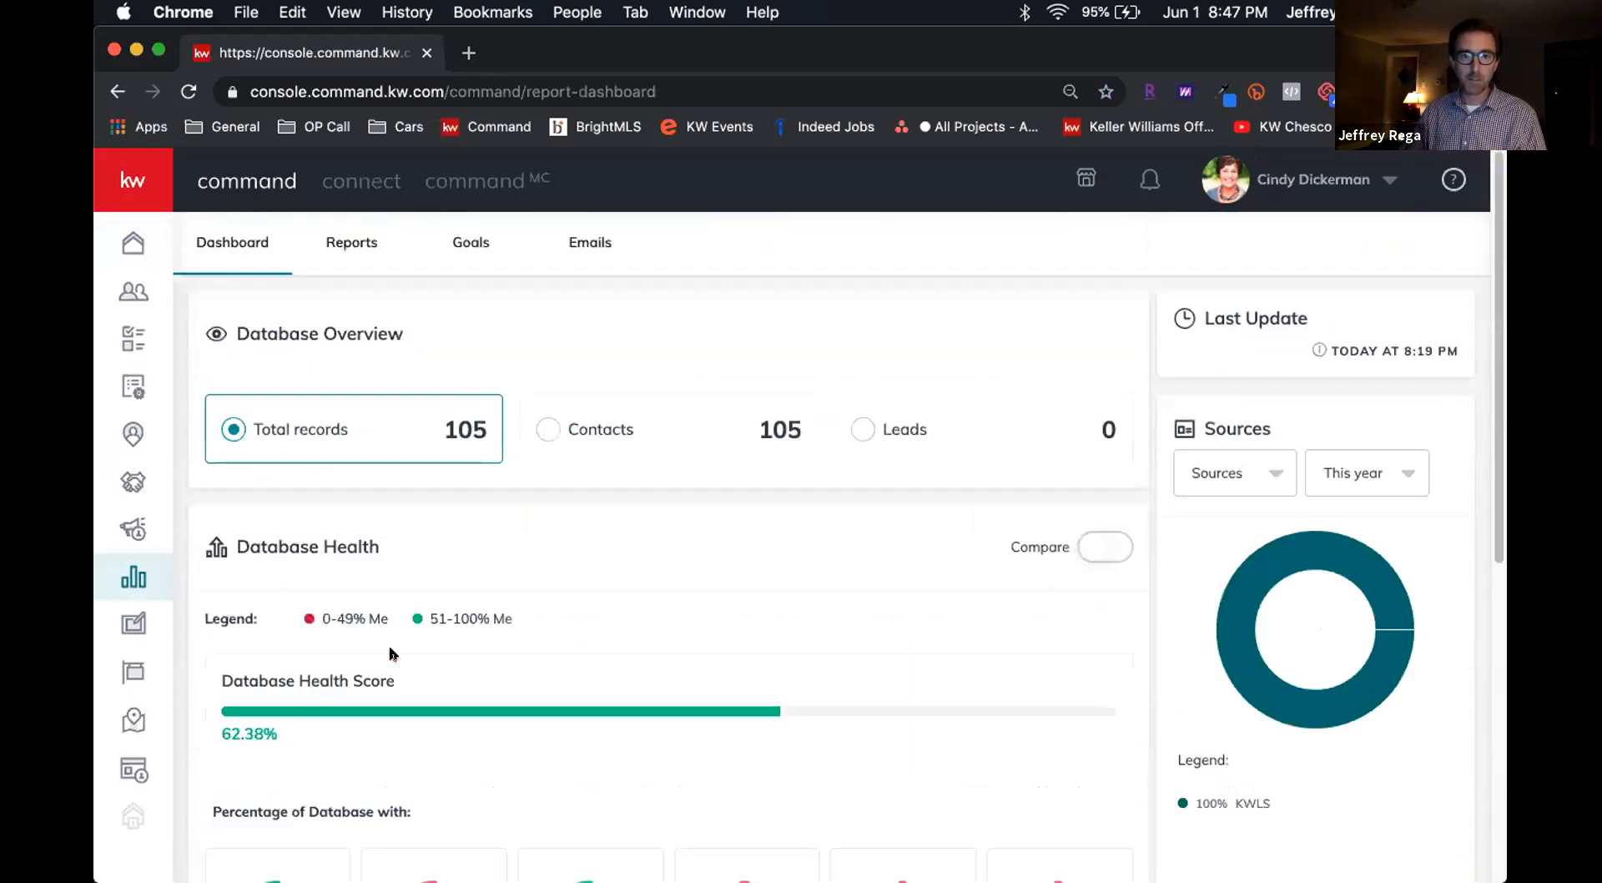
Step: Go back to the home dashboard, dismiss the KW App notice, and review Goals vs. Actuals and Database Health Comparison
left_click(138, 242)
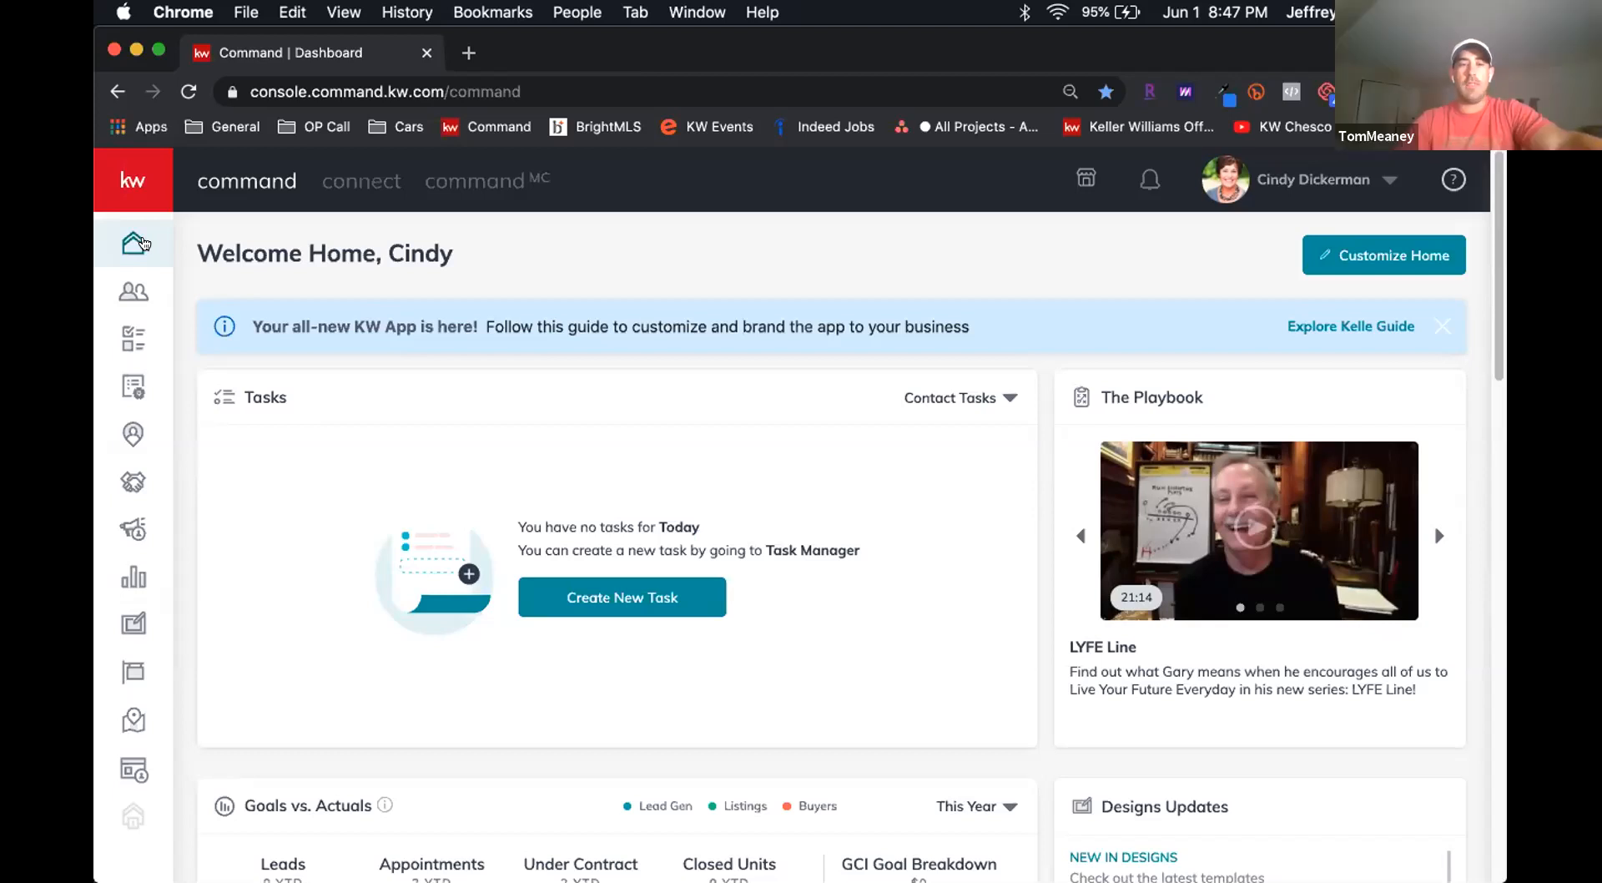
left_click(1437, 327)
scroll(733, 390, "down", 5)
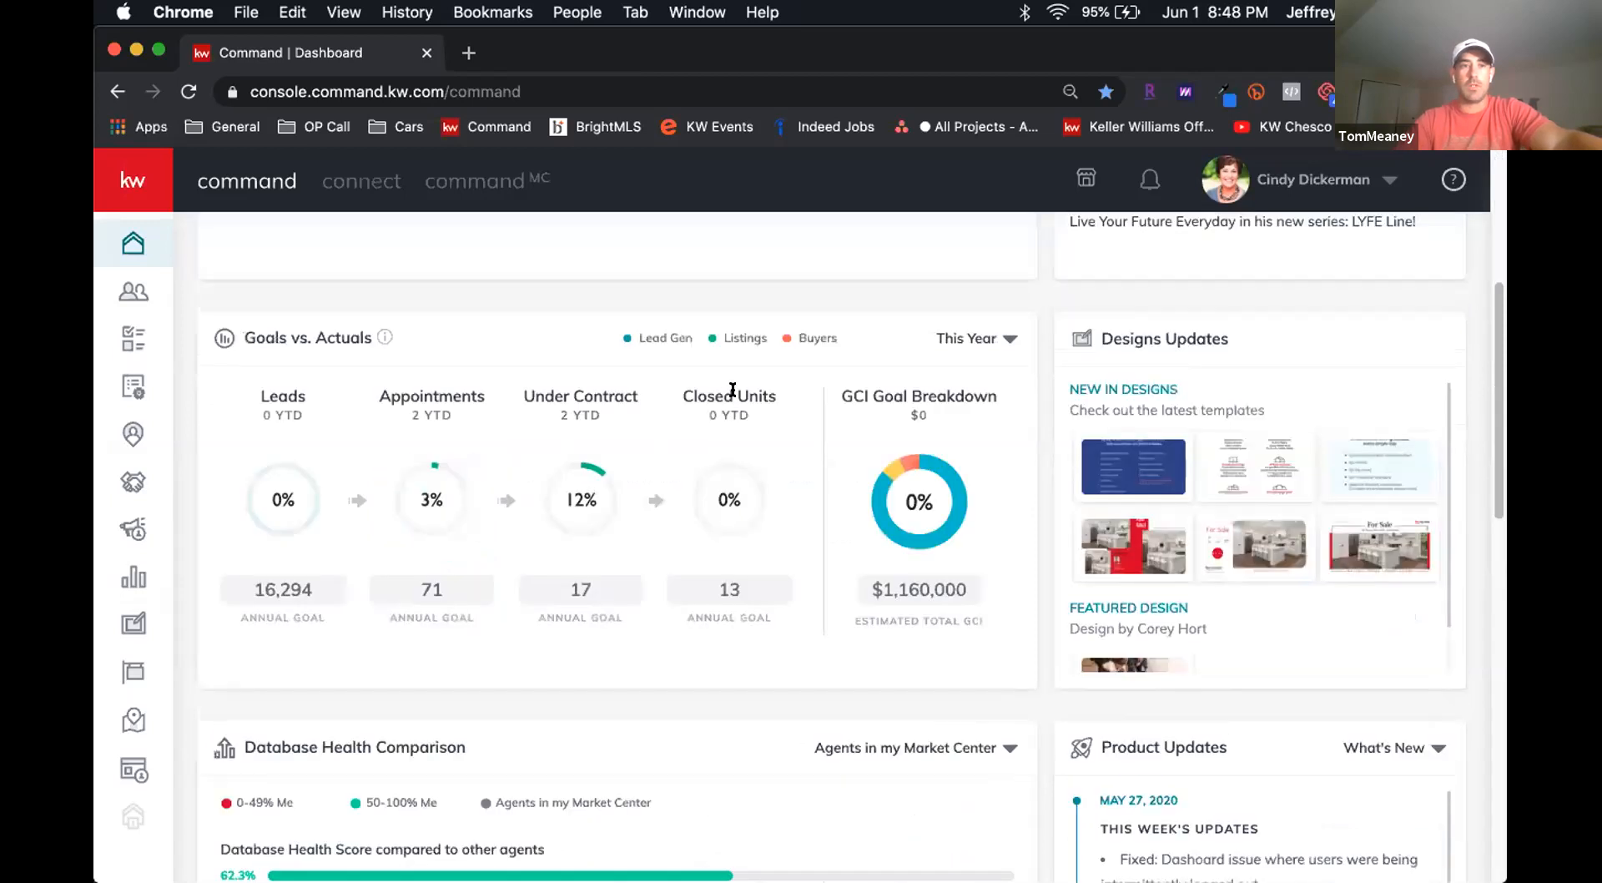
scroll(734, 396, "down", 5)
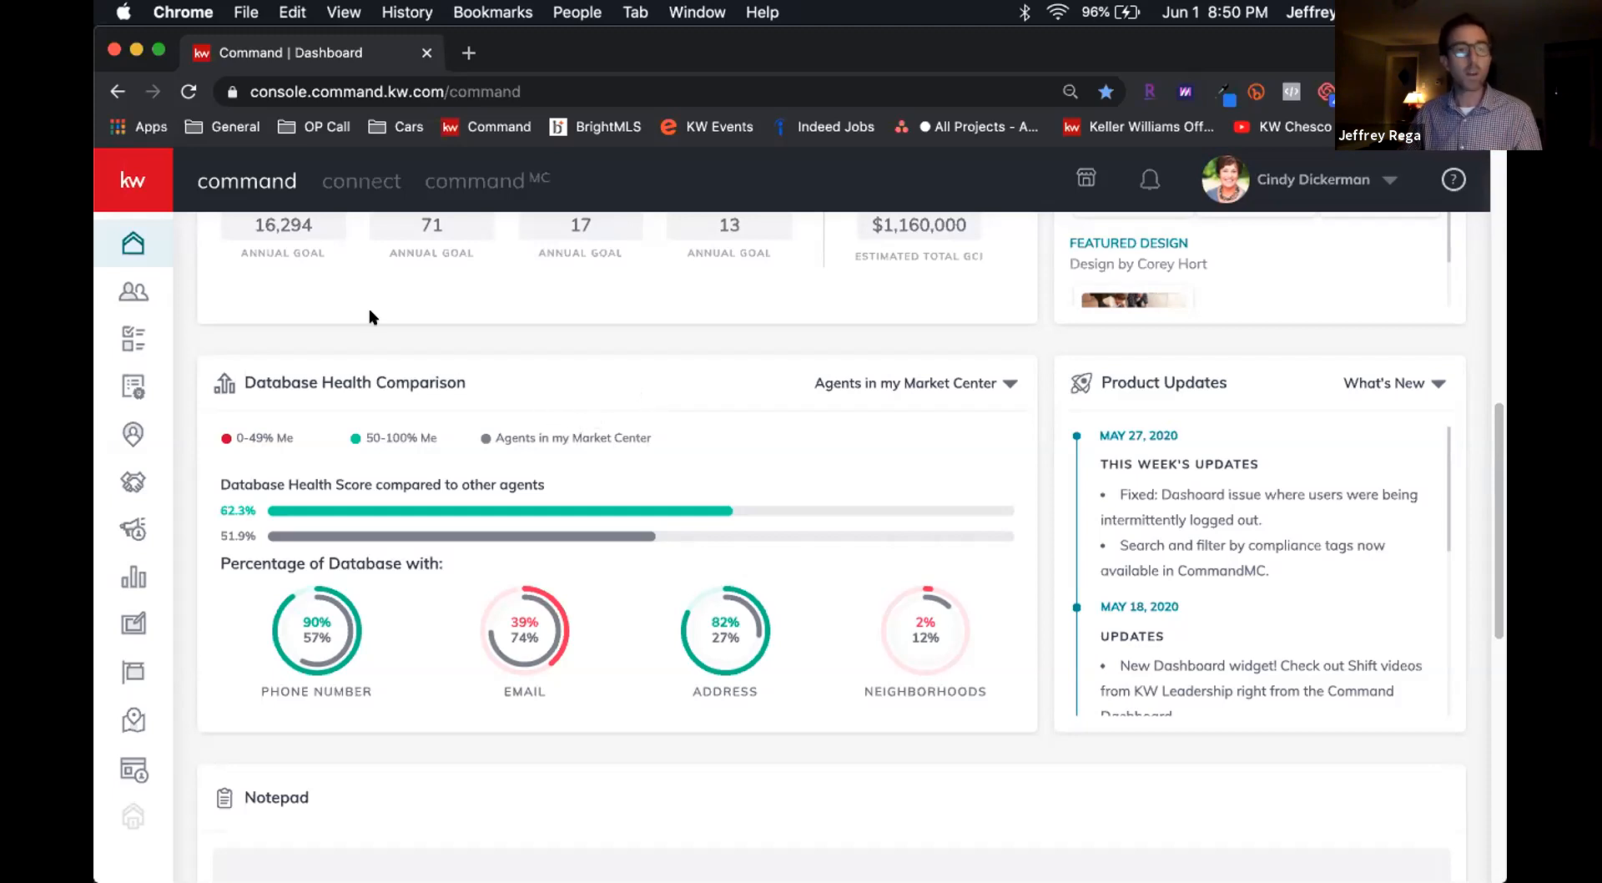
Step: Go from the home dashboard to SmartPlans and open the SmartPlan library
left_click(127, 177)
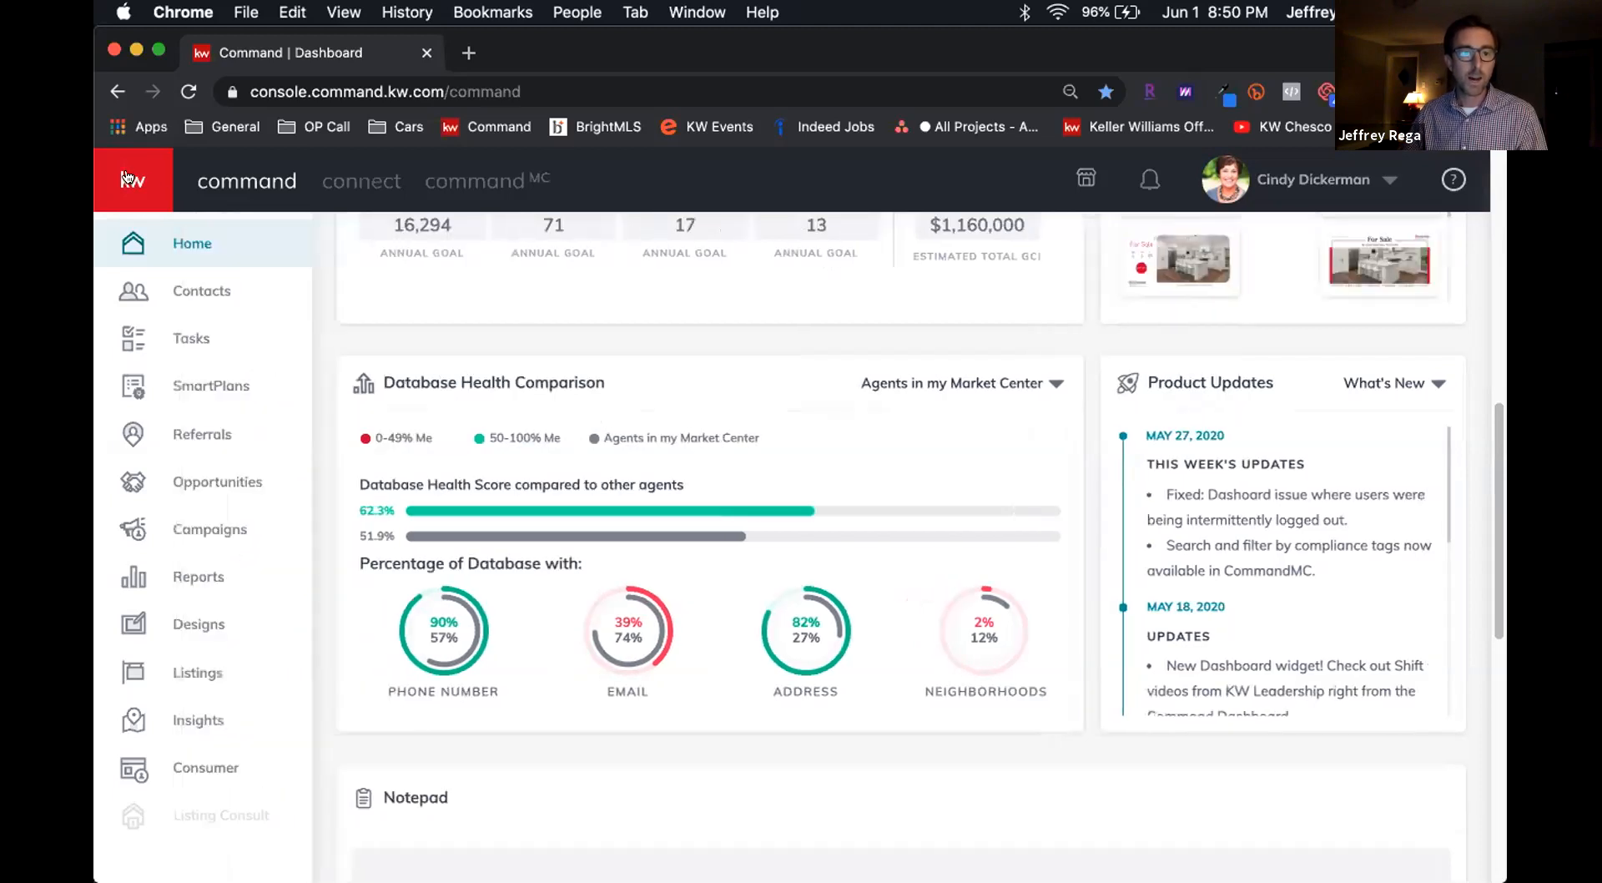
left_click(184, 387)
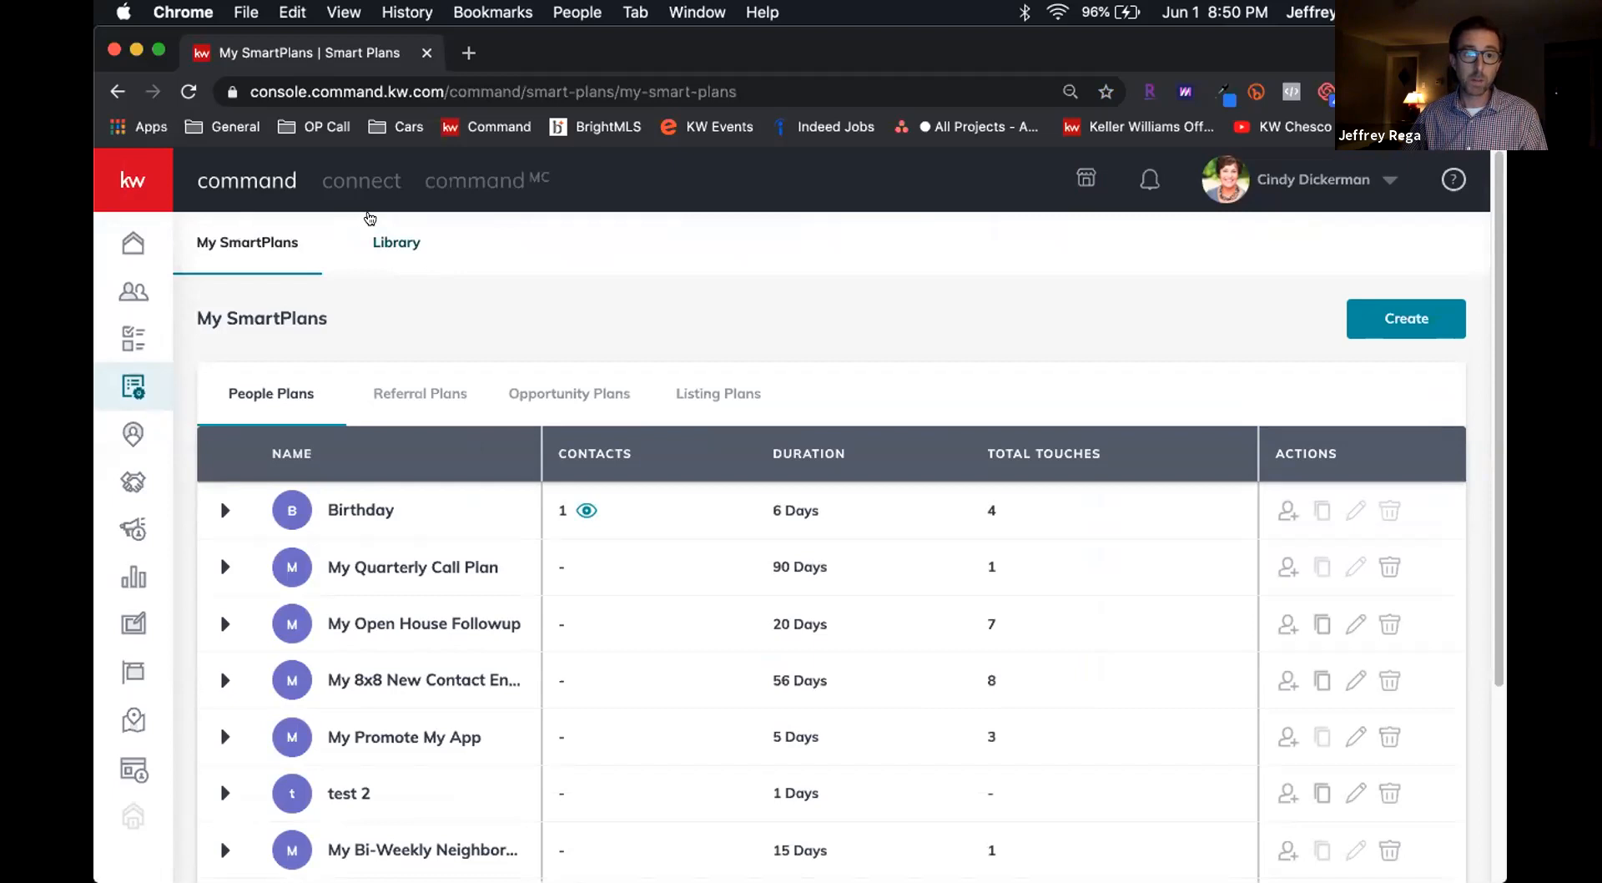
left_click(389, 247)
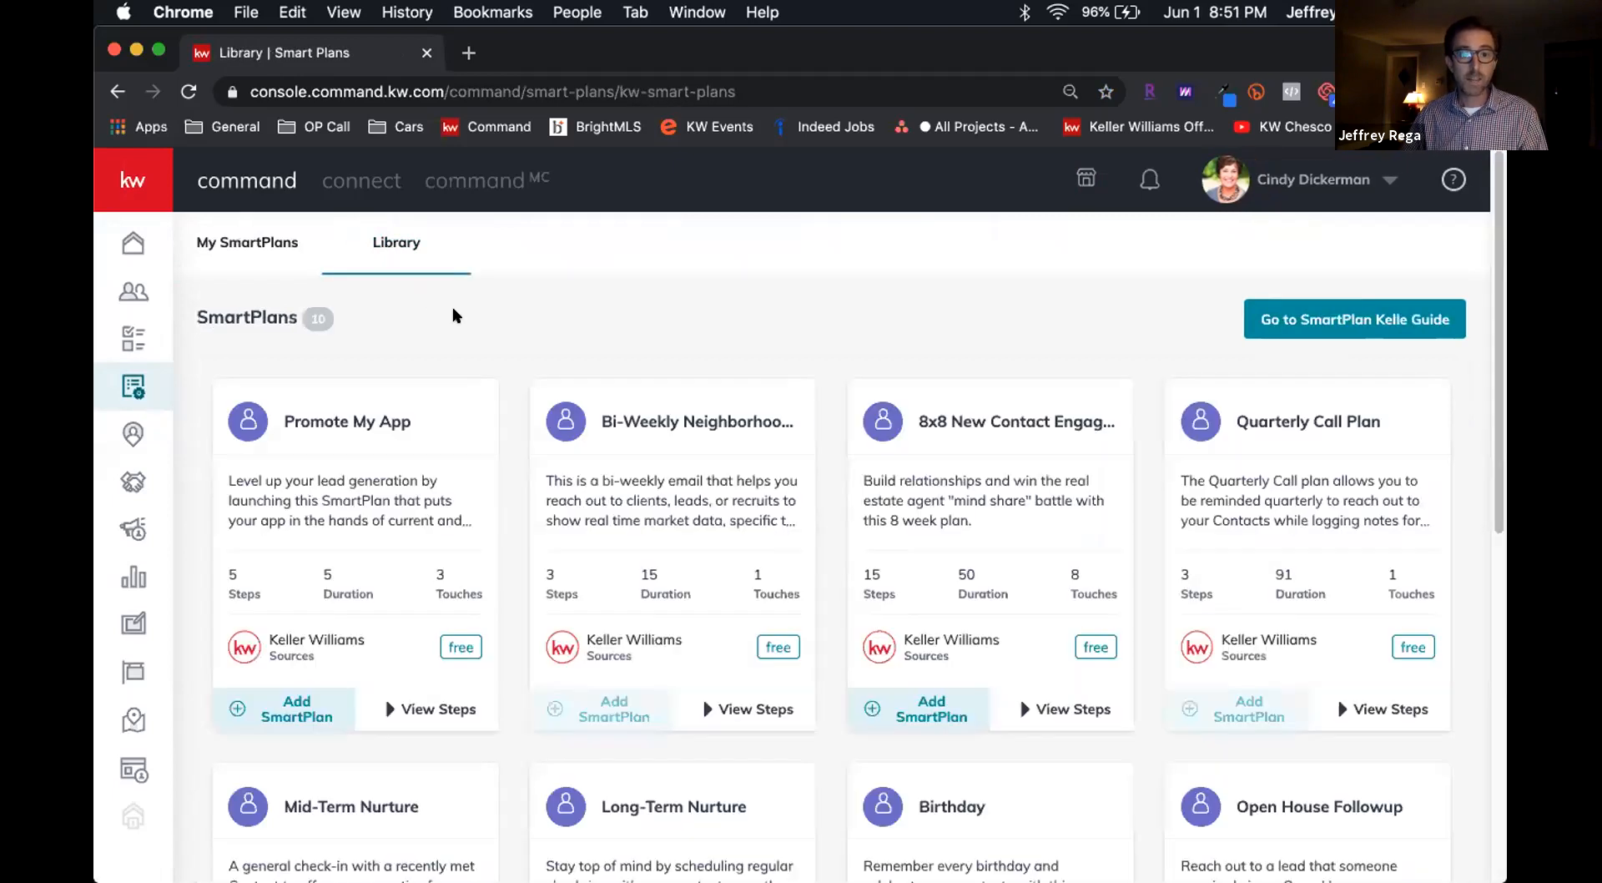
Step: Look through the available library SmartPlans, including the nurture, Birthday, Open House Followup, Monthly Neighborhood and Home Anniversary plans
scroll(506, 339, "down", 2)
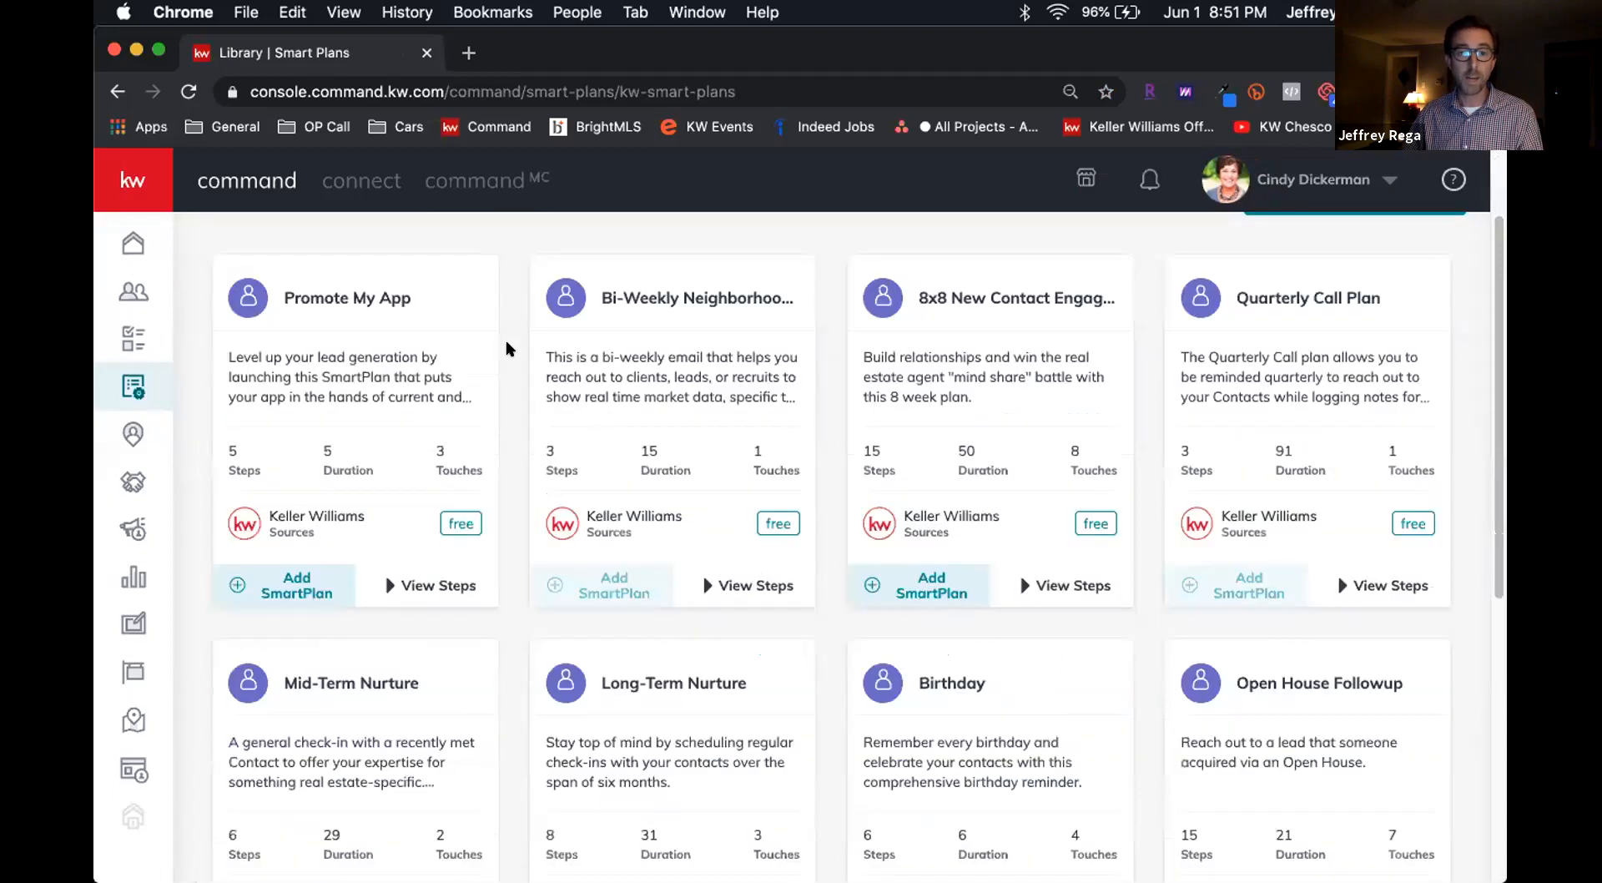
scroll(507, 349, "down", 2)
scroll(506, 348, "down", 2)
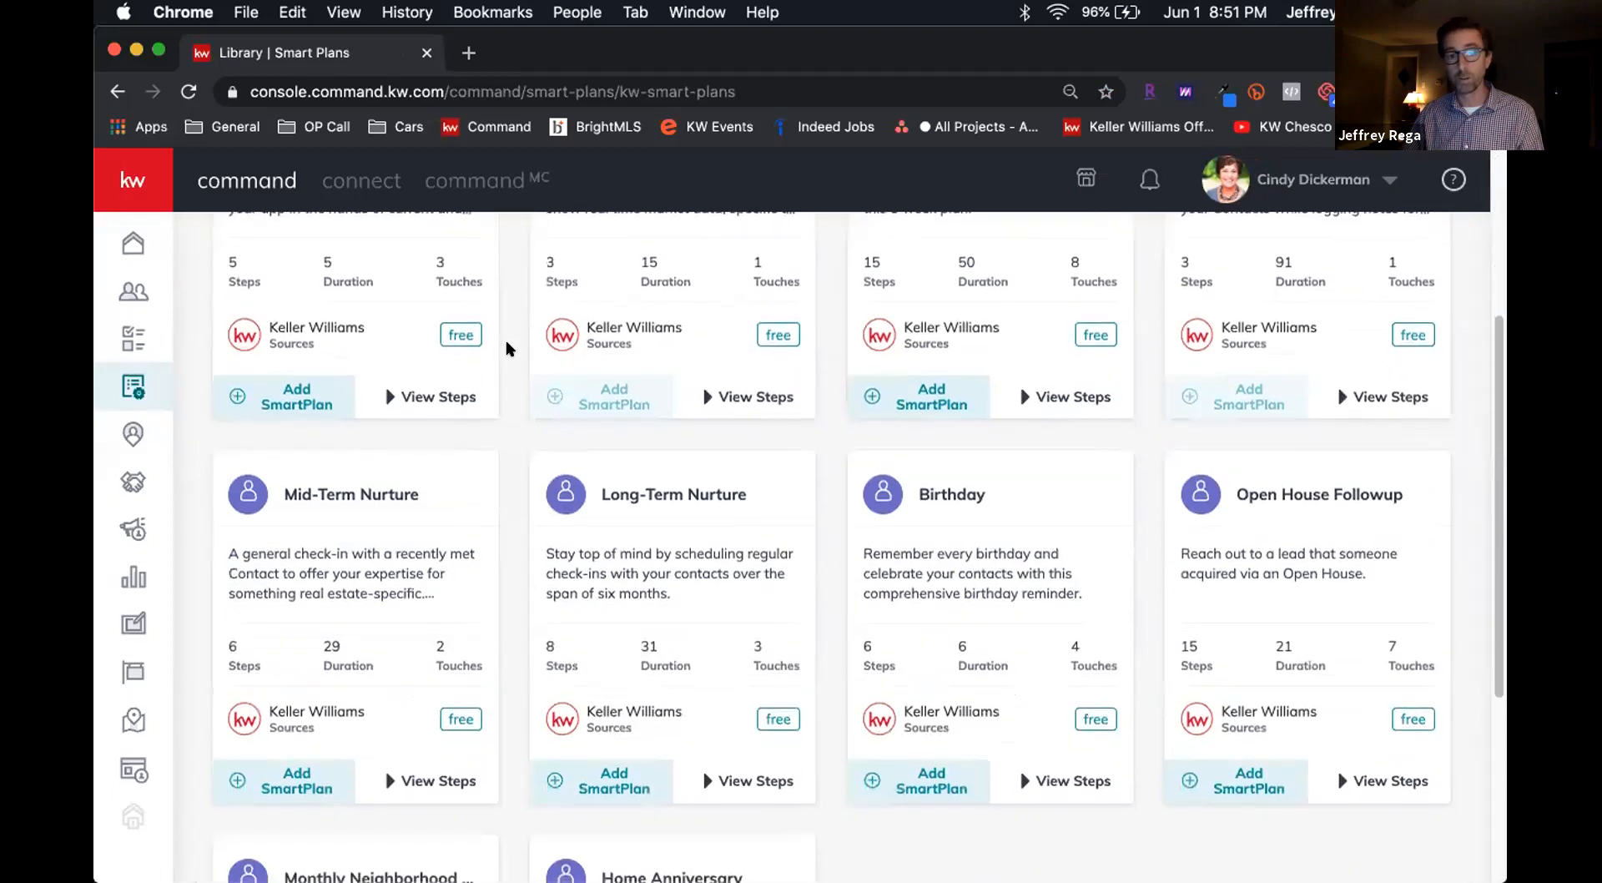
scroll(506, 347, "down", 5)
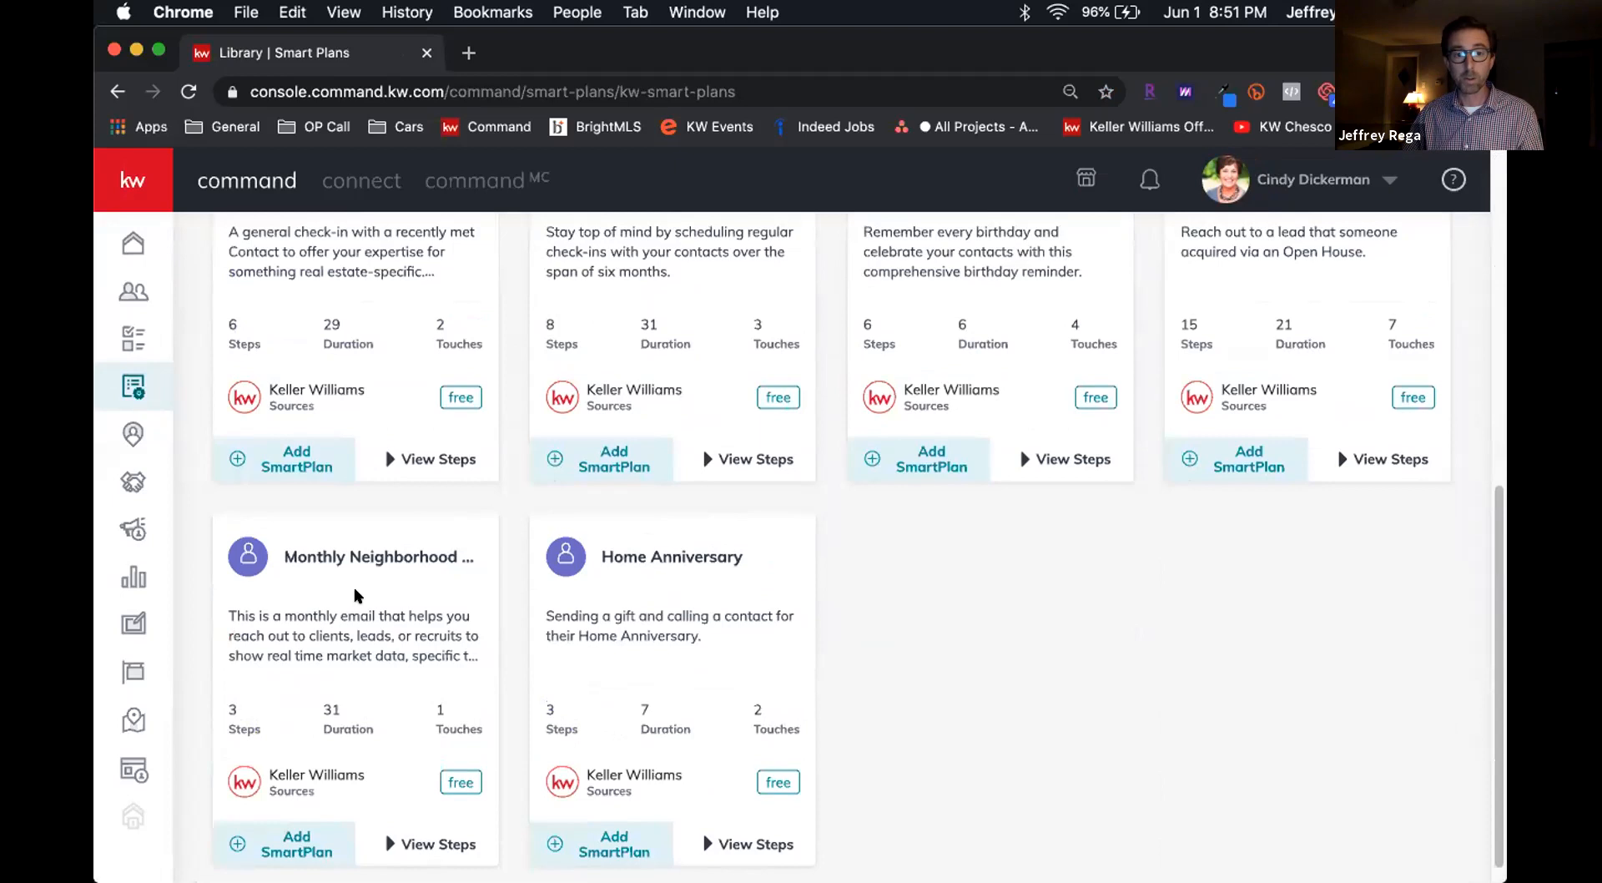
scroll(354, 588, "up", 7)
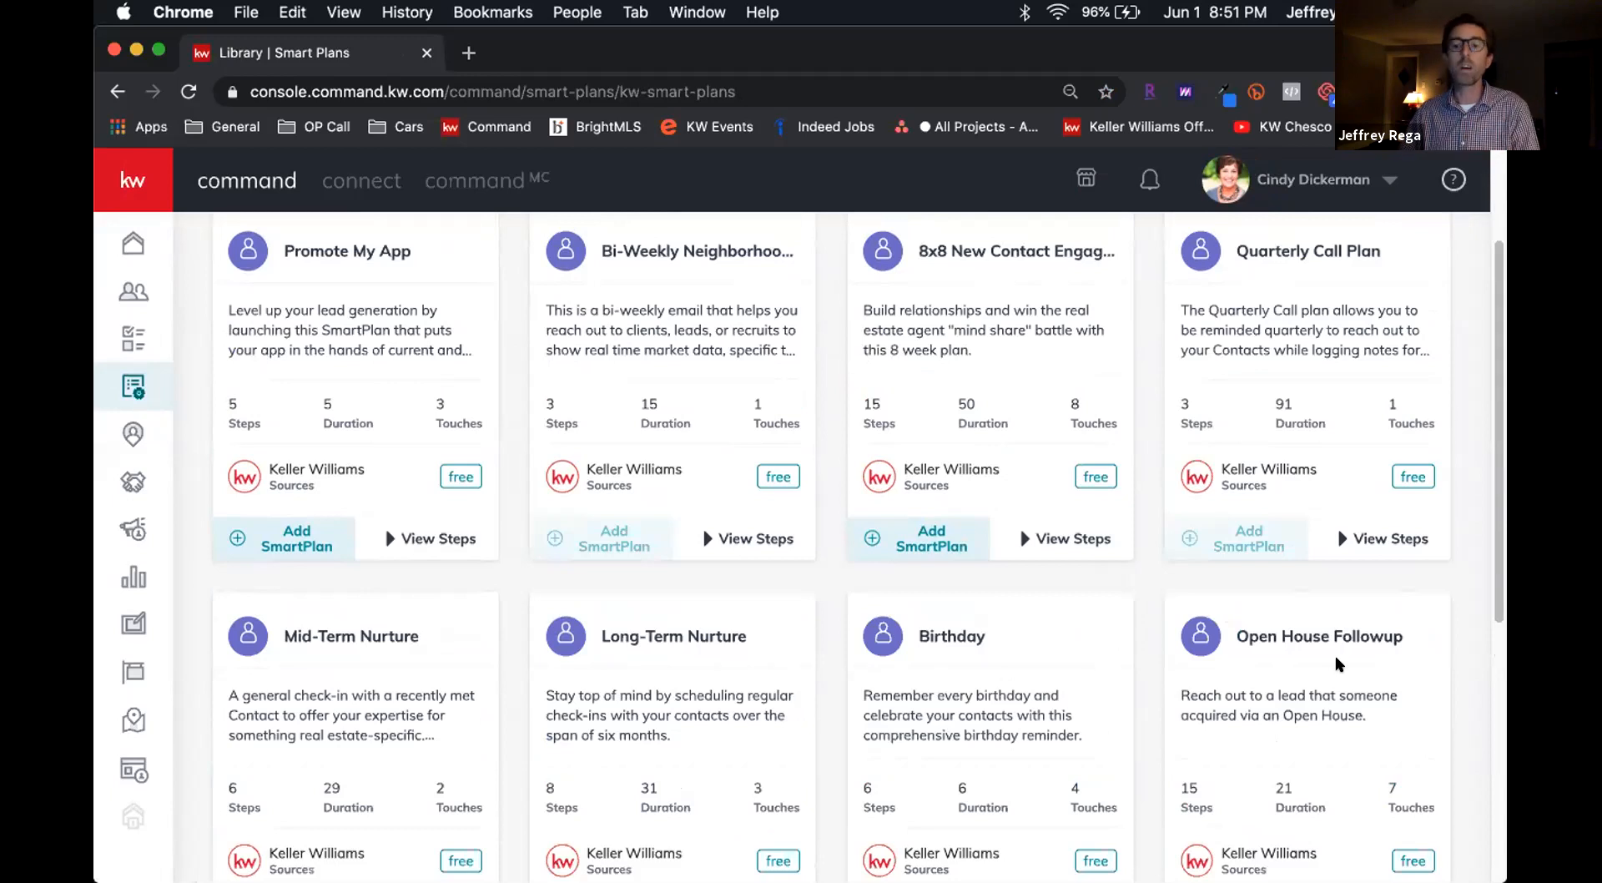
scroll(1327, 662, "down", 1)
scroll(882, 599, "down", 1)
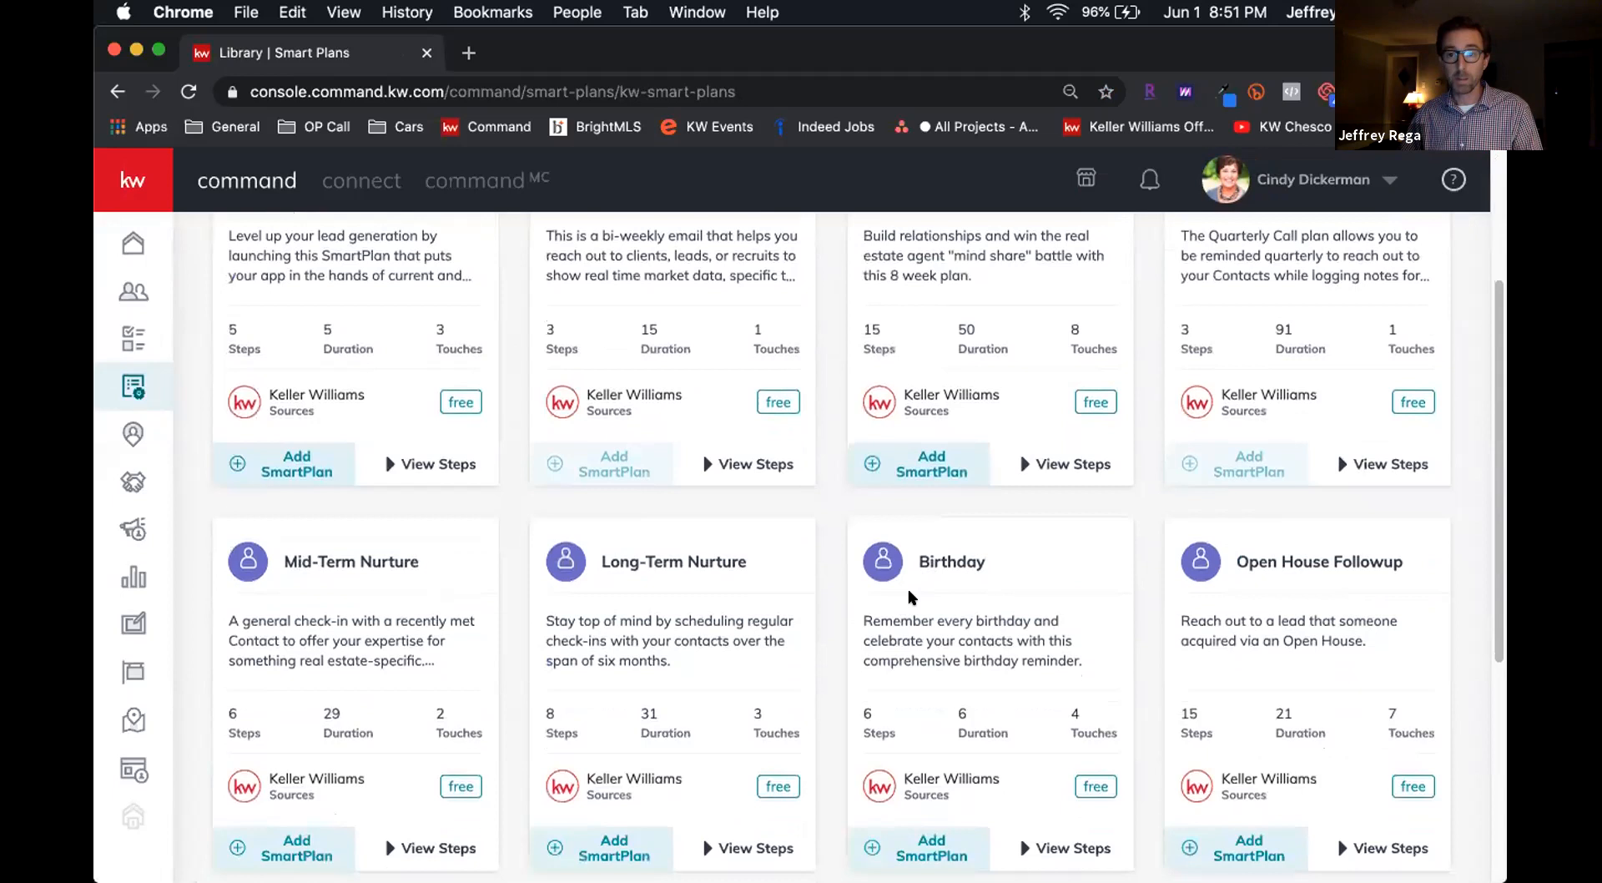
scroll(910, 593, "down", 1)
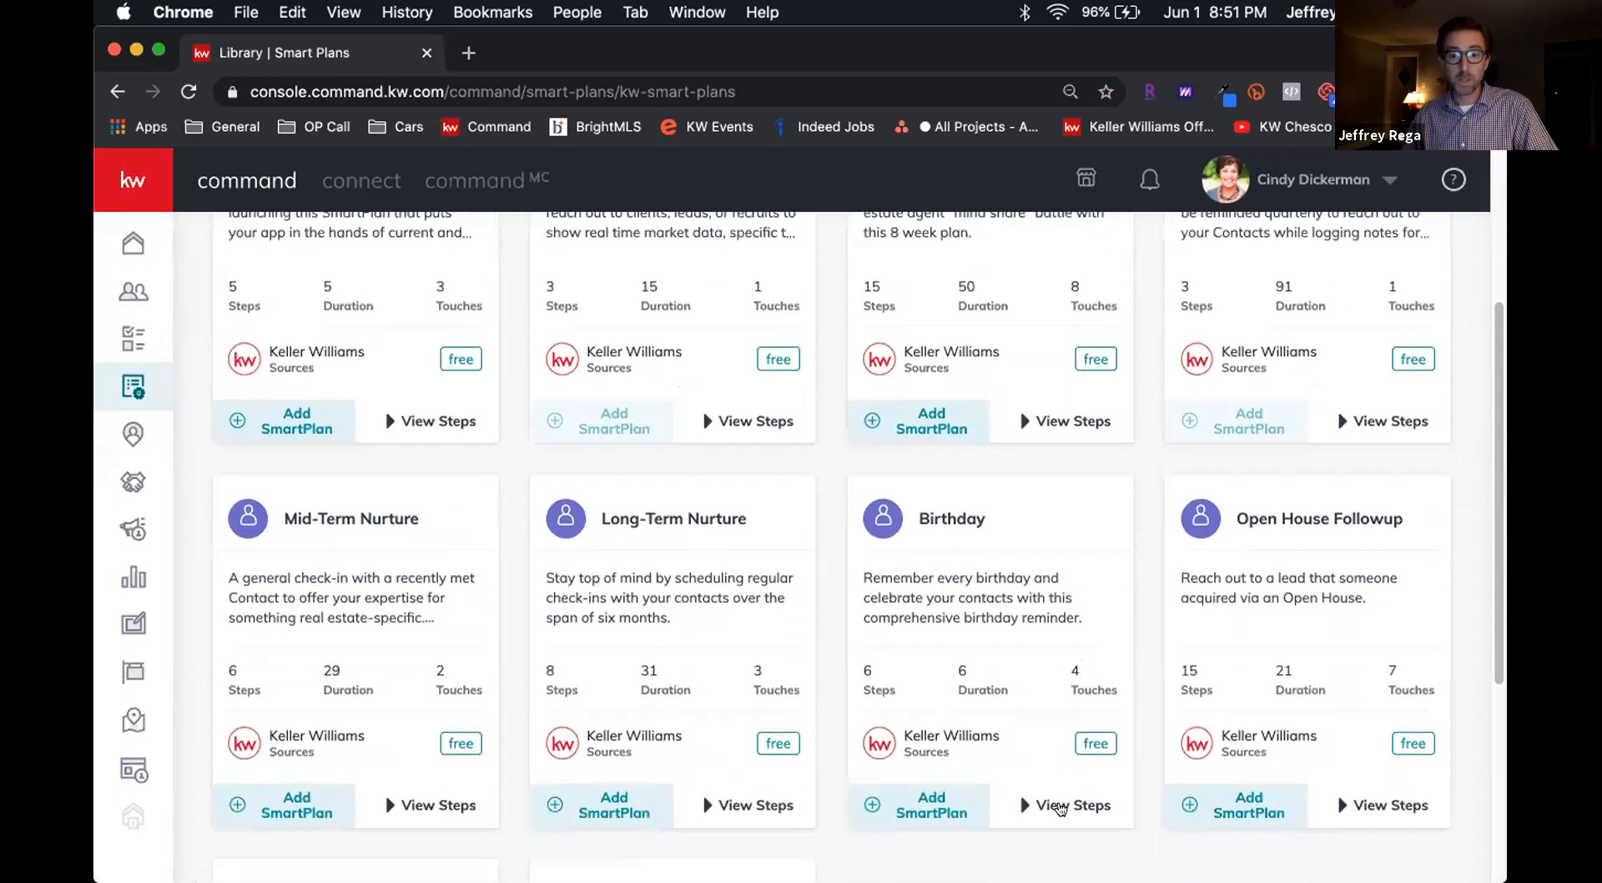
scroll(922, 633, "down", 3)
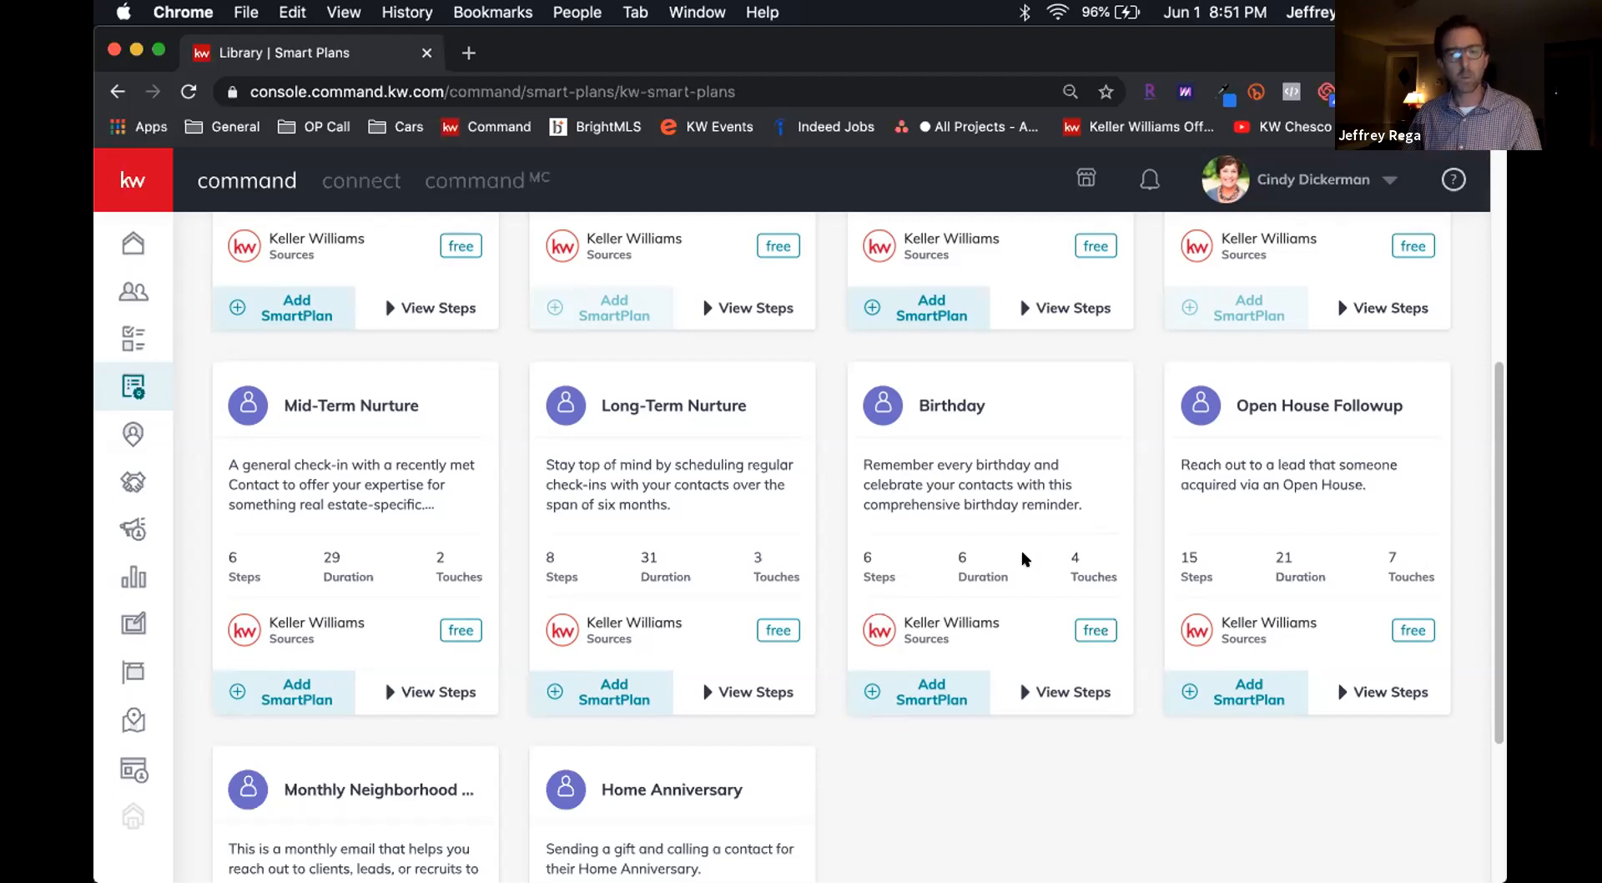
Step: Expand the list of steps of the Birthday SmartPlan in the library
scroll(1079, 665, "down", 1)
left_click(1080, 665)
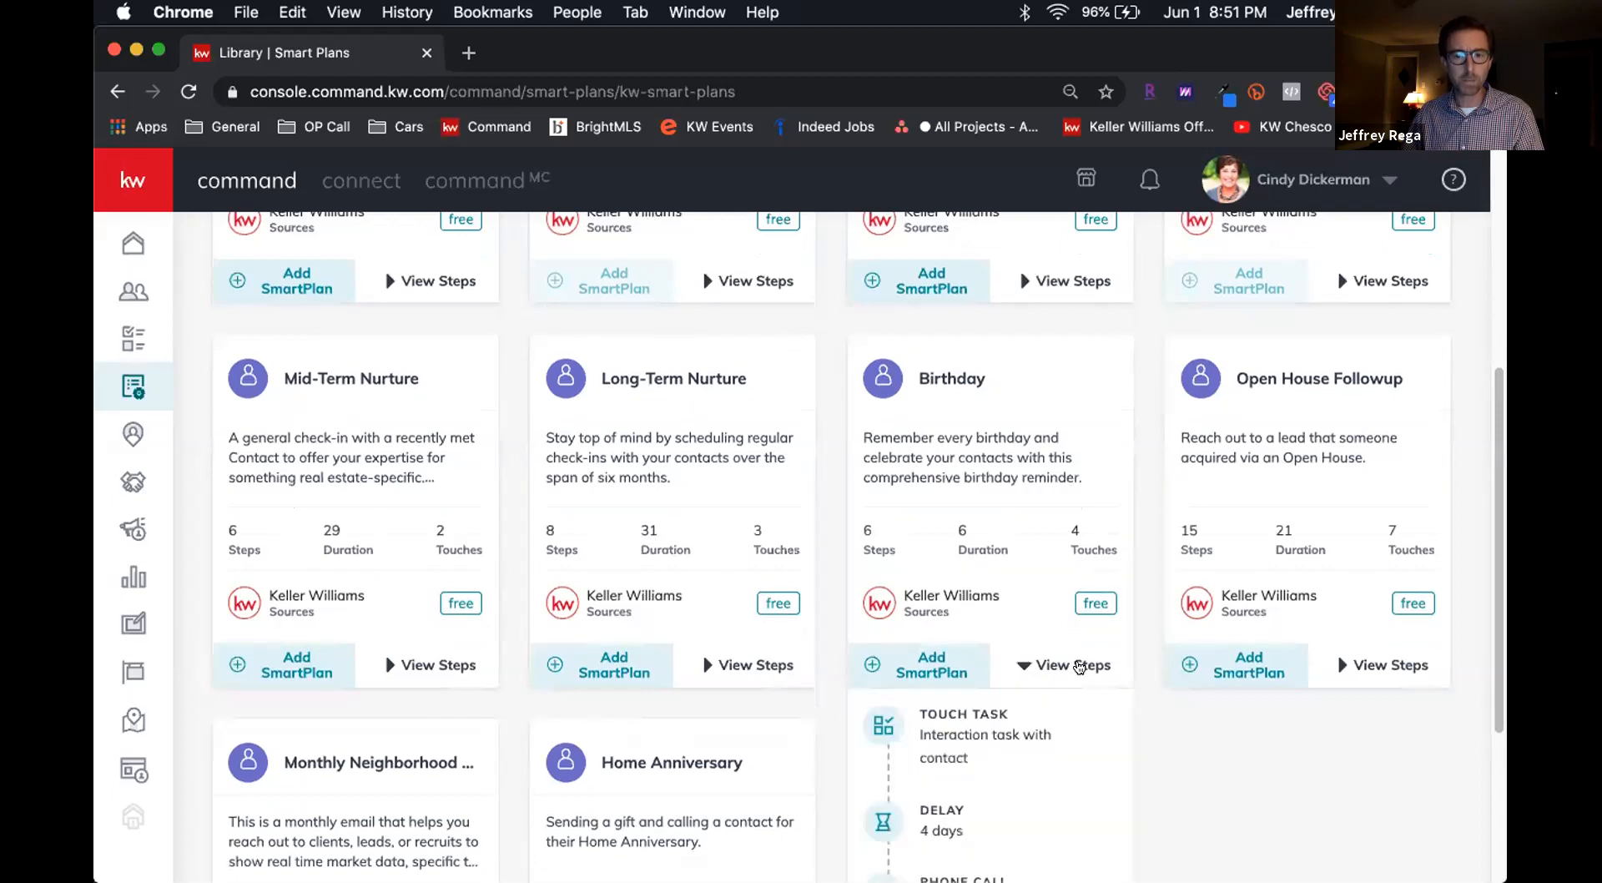
scroll(1069, 659, "down", 5)
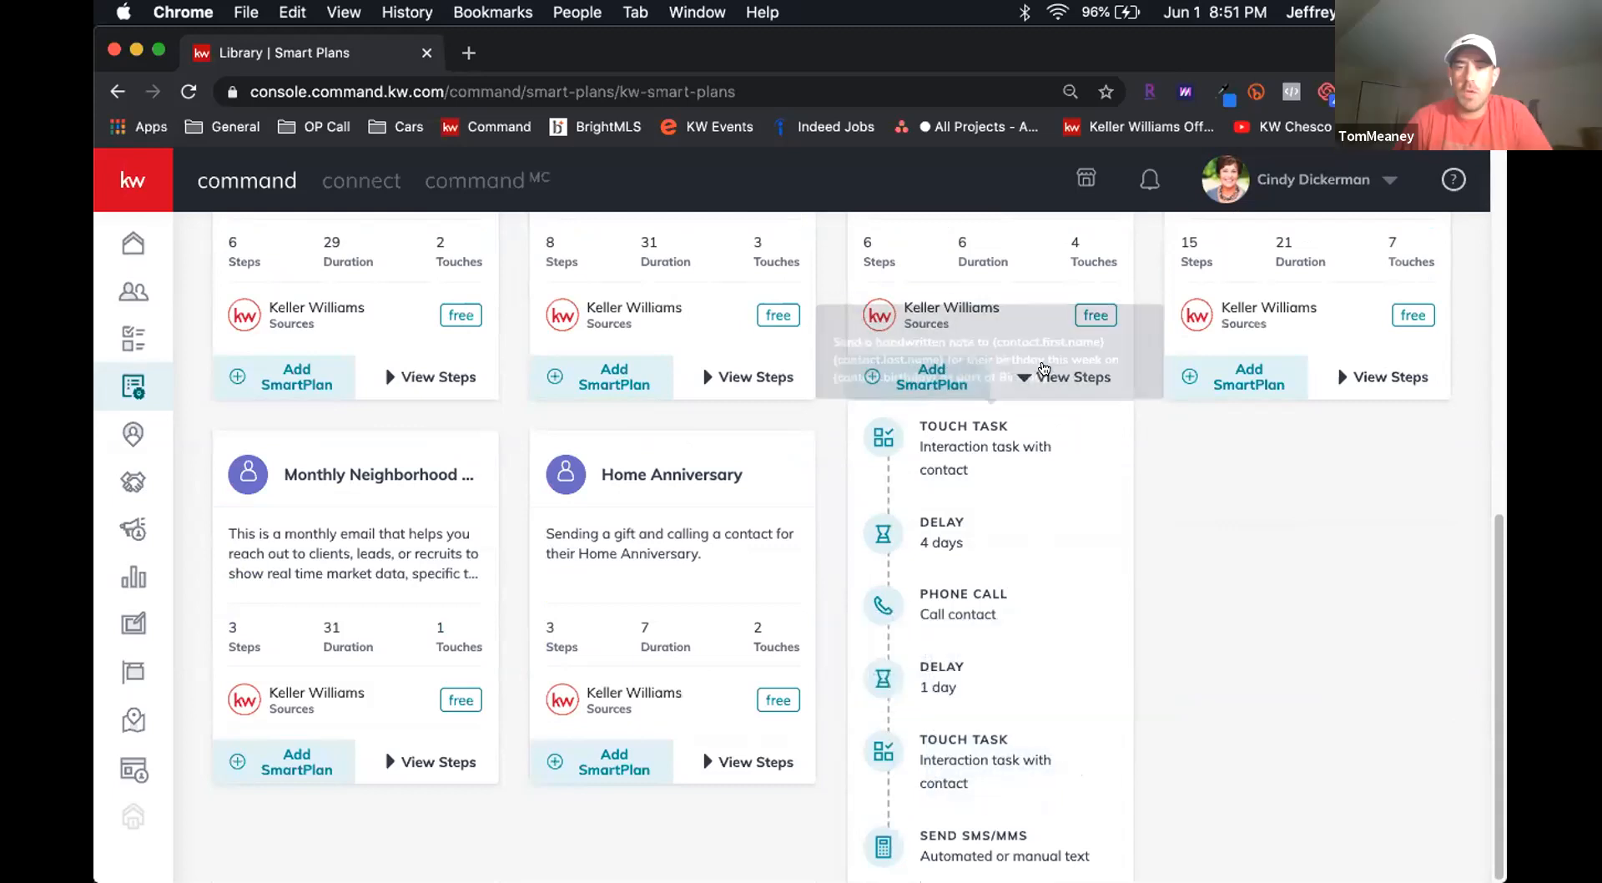
left_click(1049, 375)
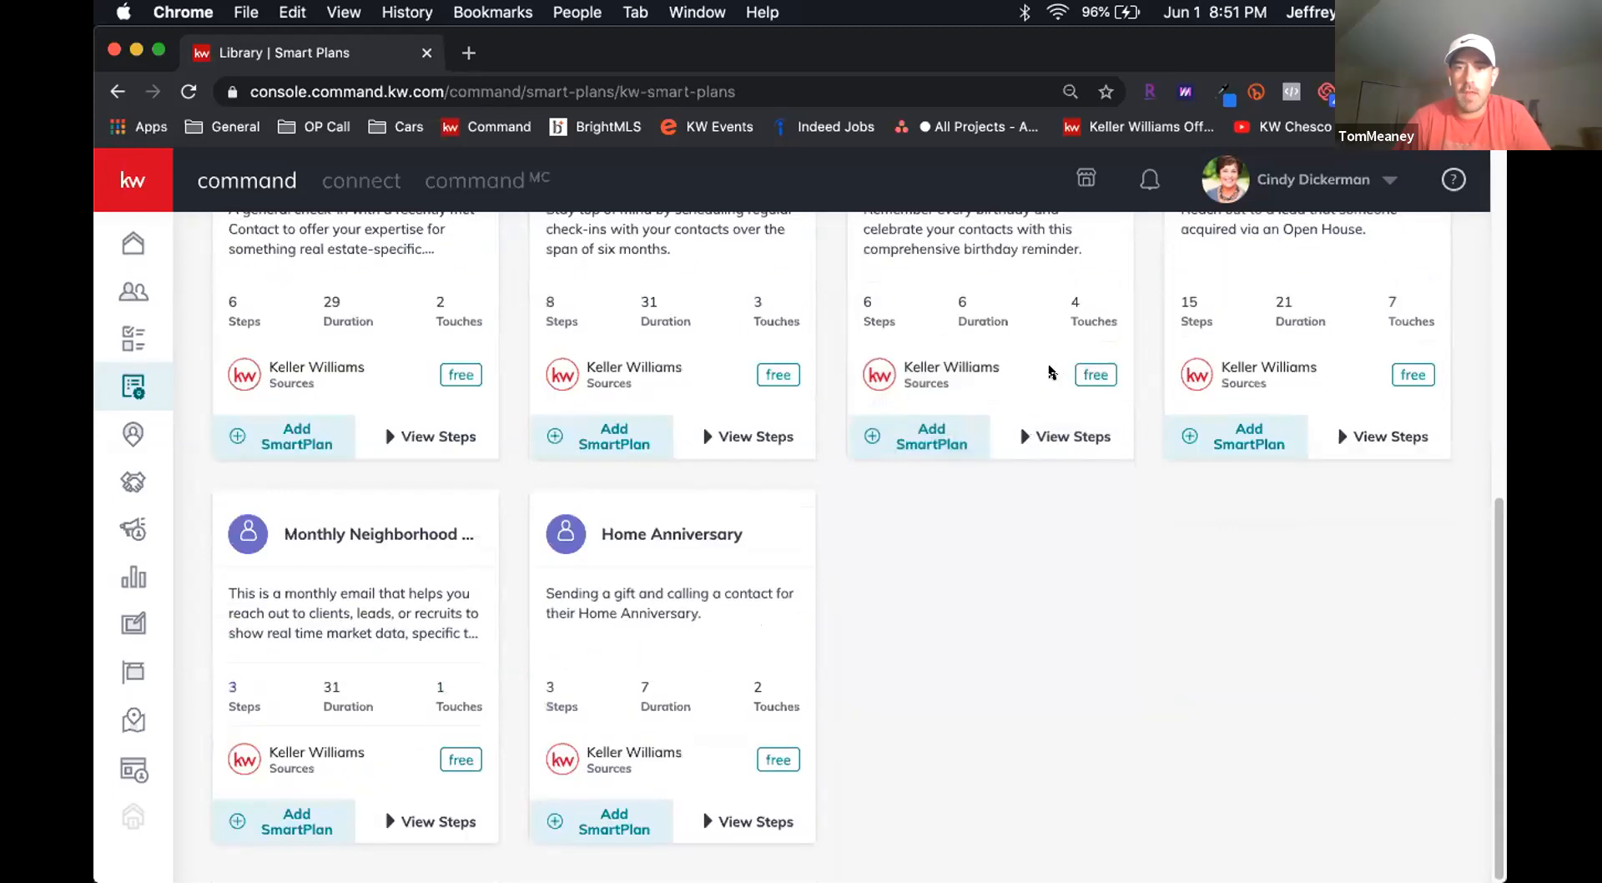
left_click(1062, 435)
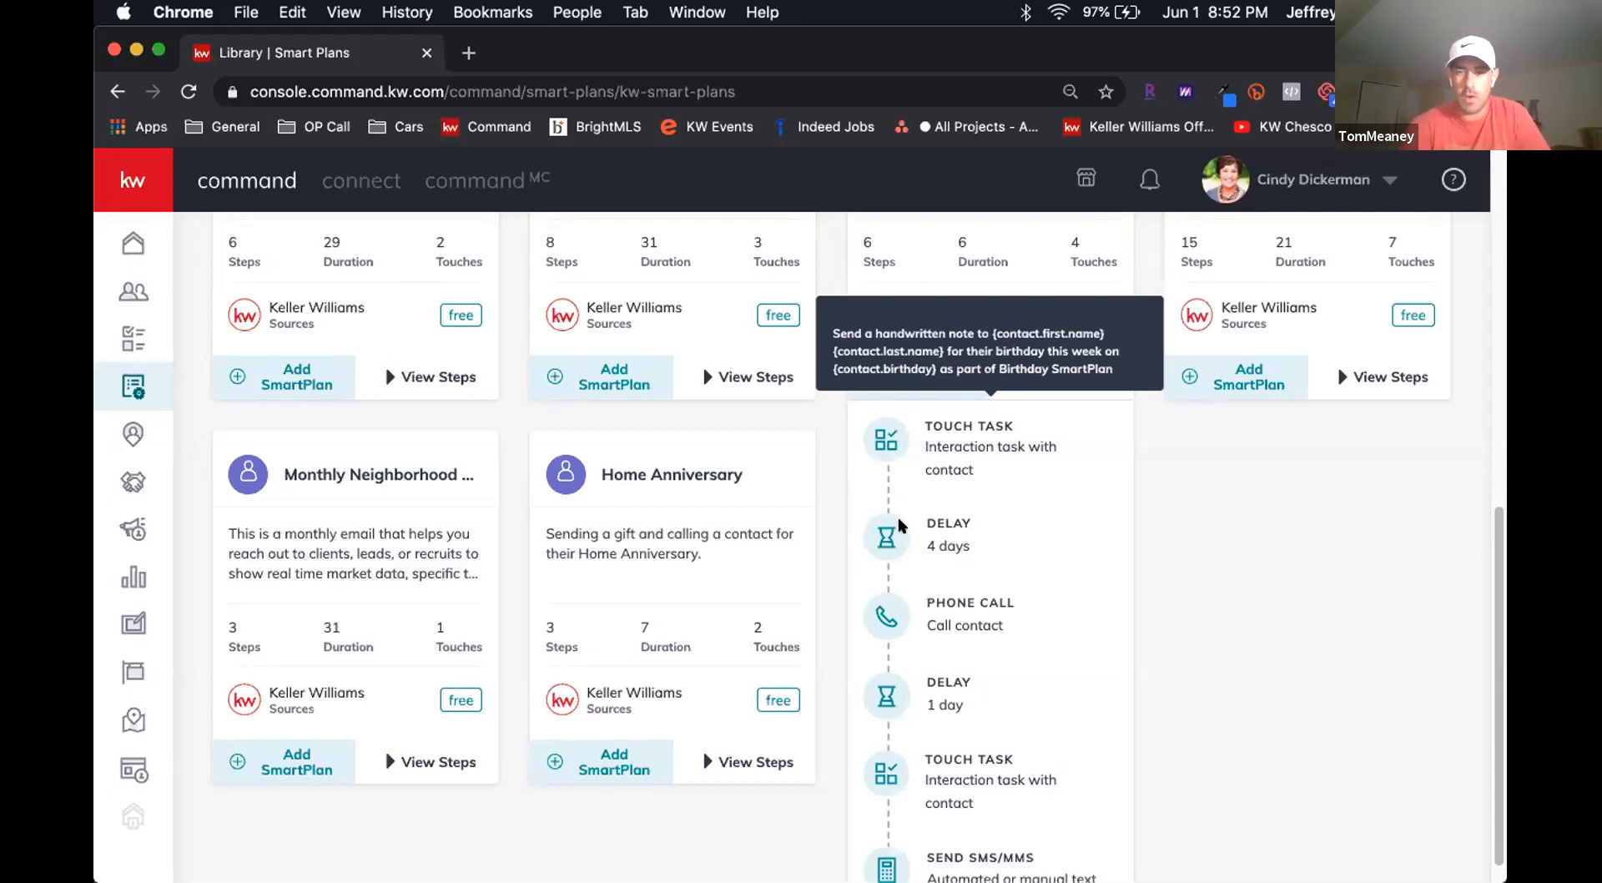
Step: Read the details behind the Birthday plan's touch tasks, phone call and SMS/MMS step, and collapse its step list
mouse_move(893, 599)
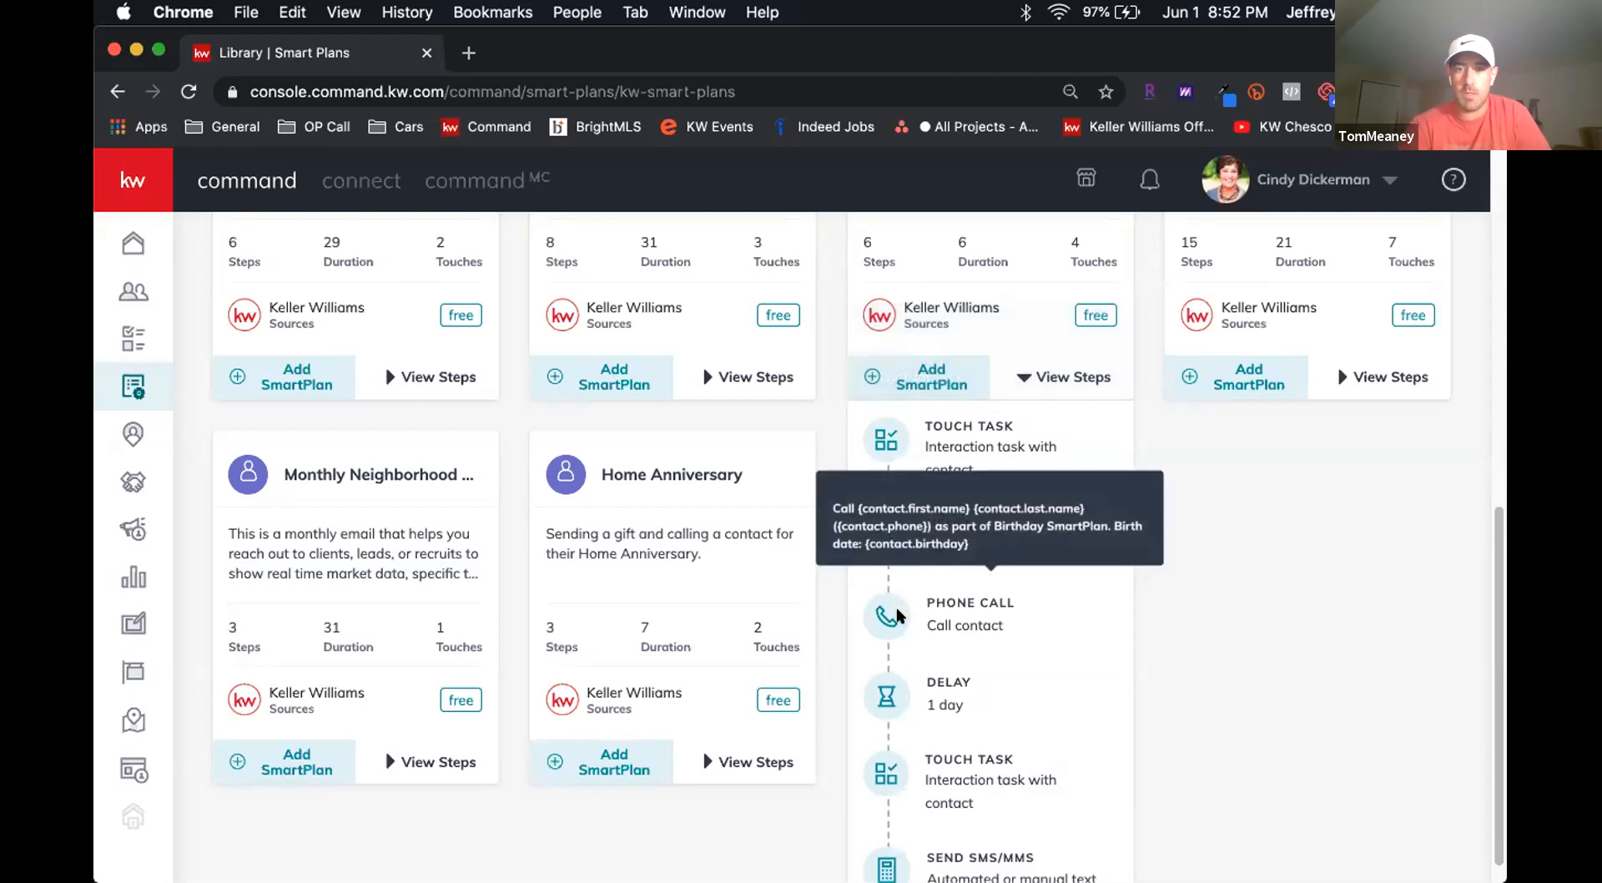
mouse_move(885, 772)
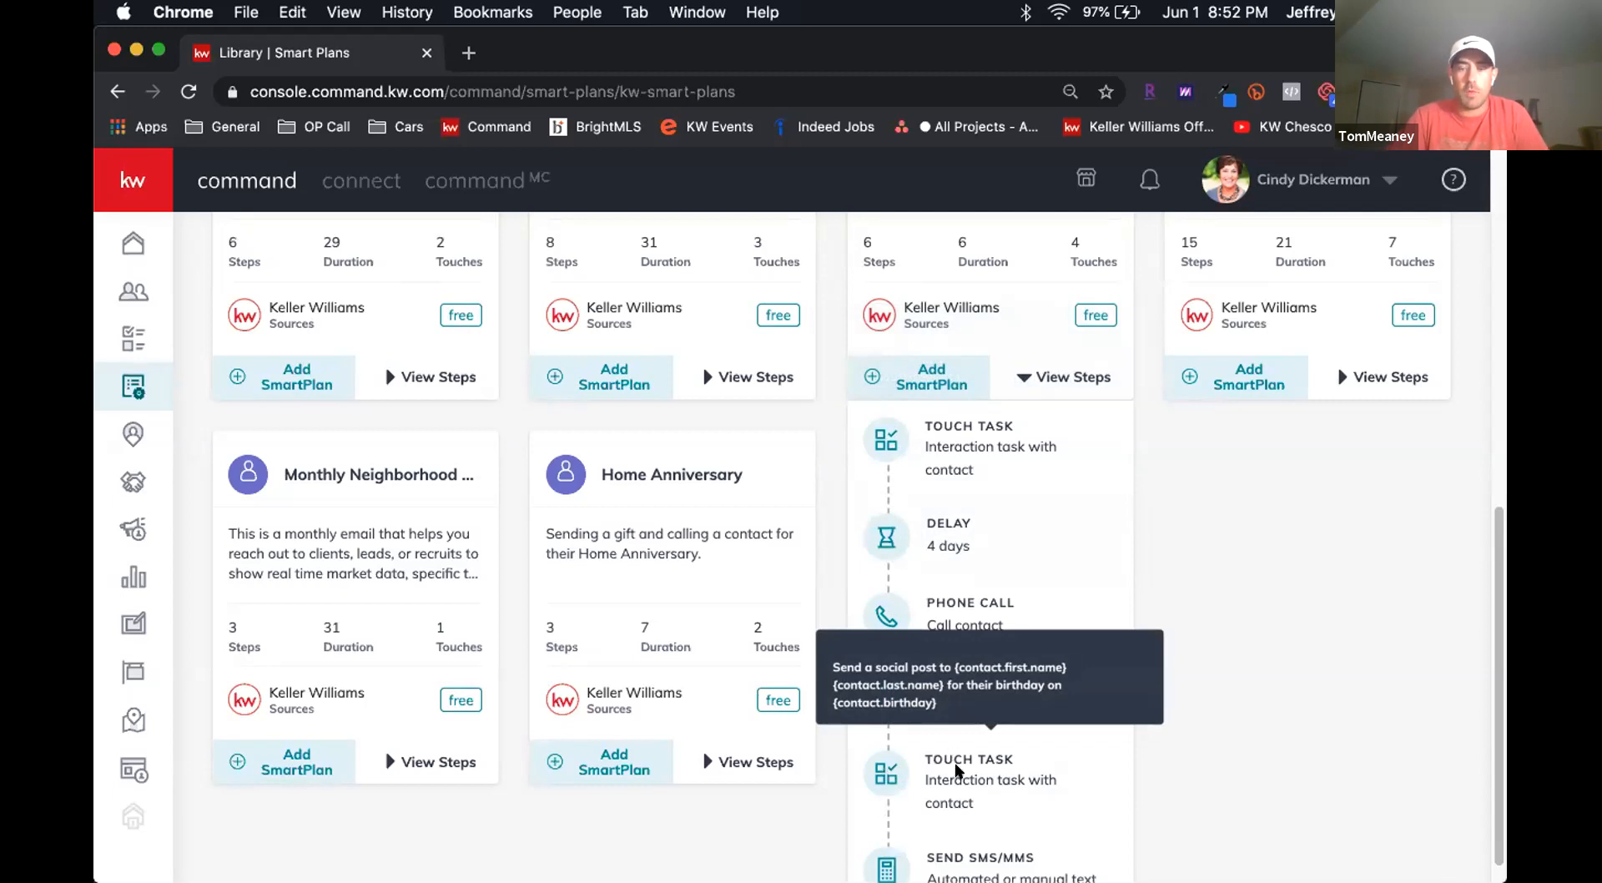
mouse_move(1054, 595)
mouse_move(1016, 424)
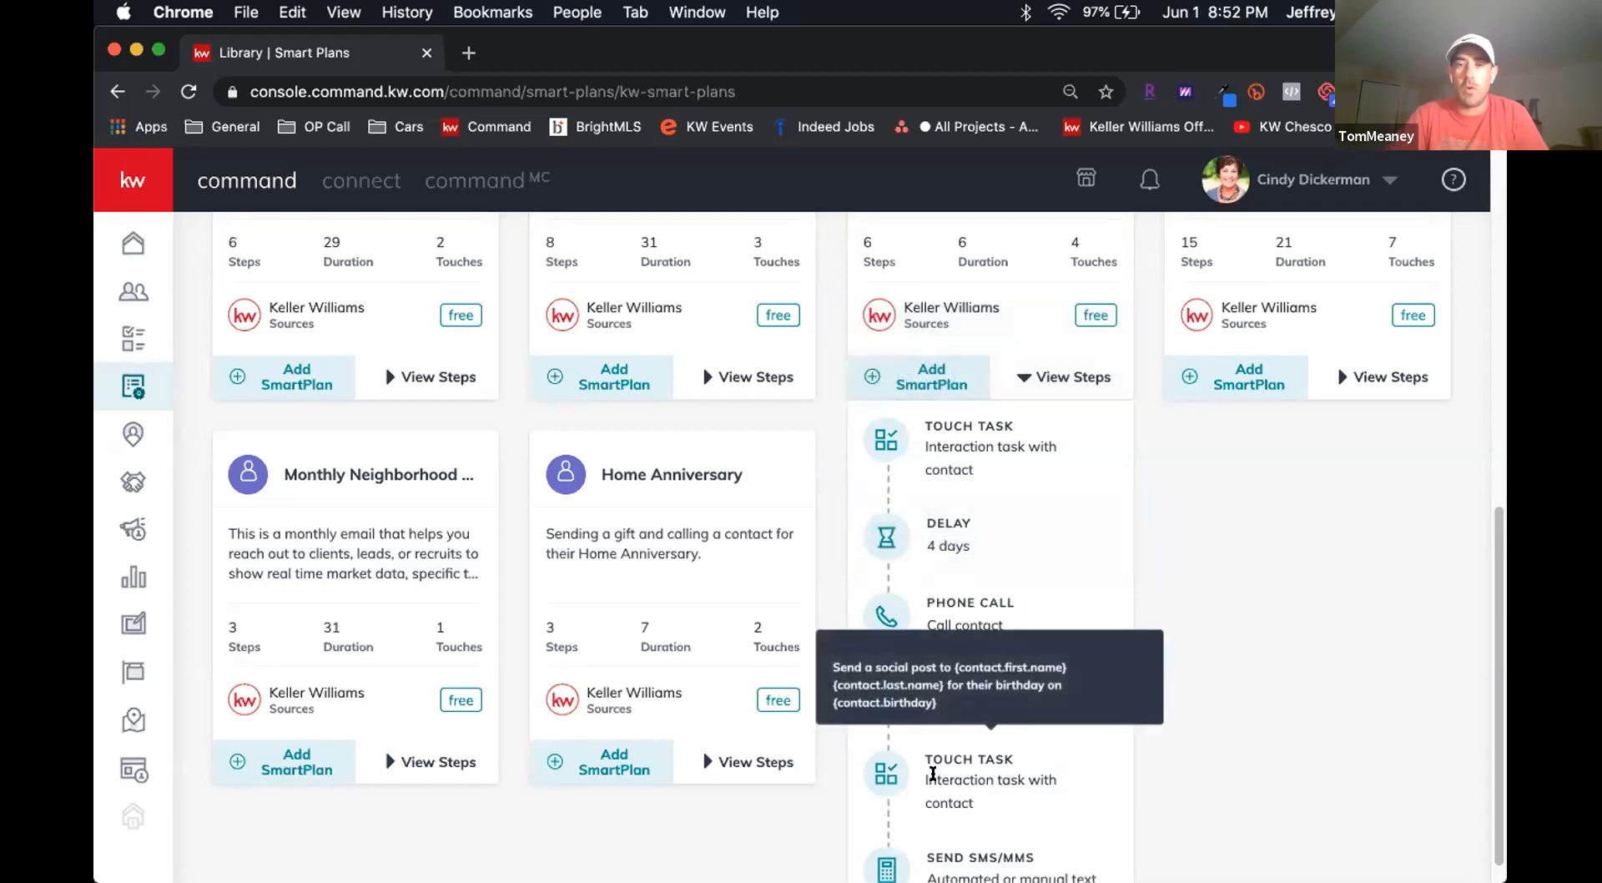
scroll(932, 774, "down", 1)
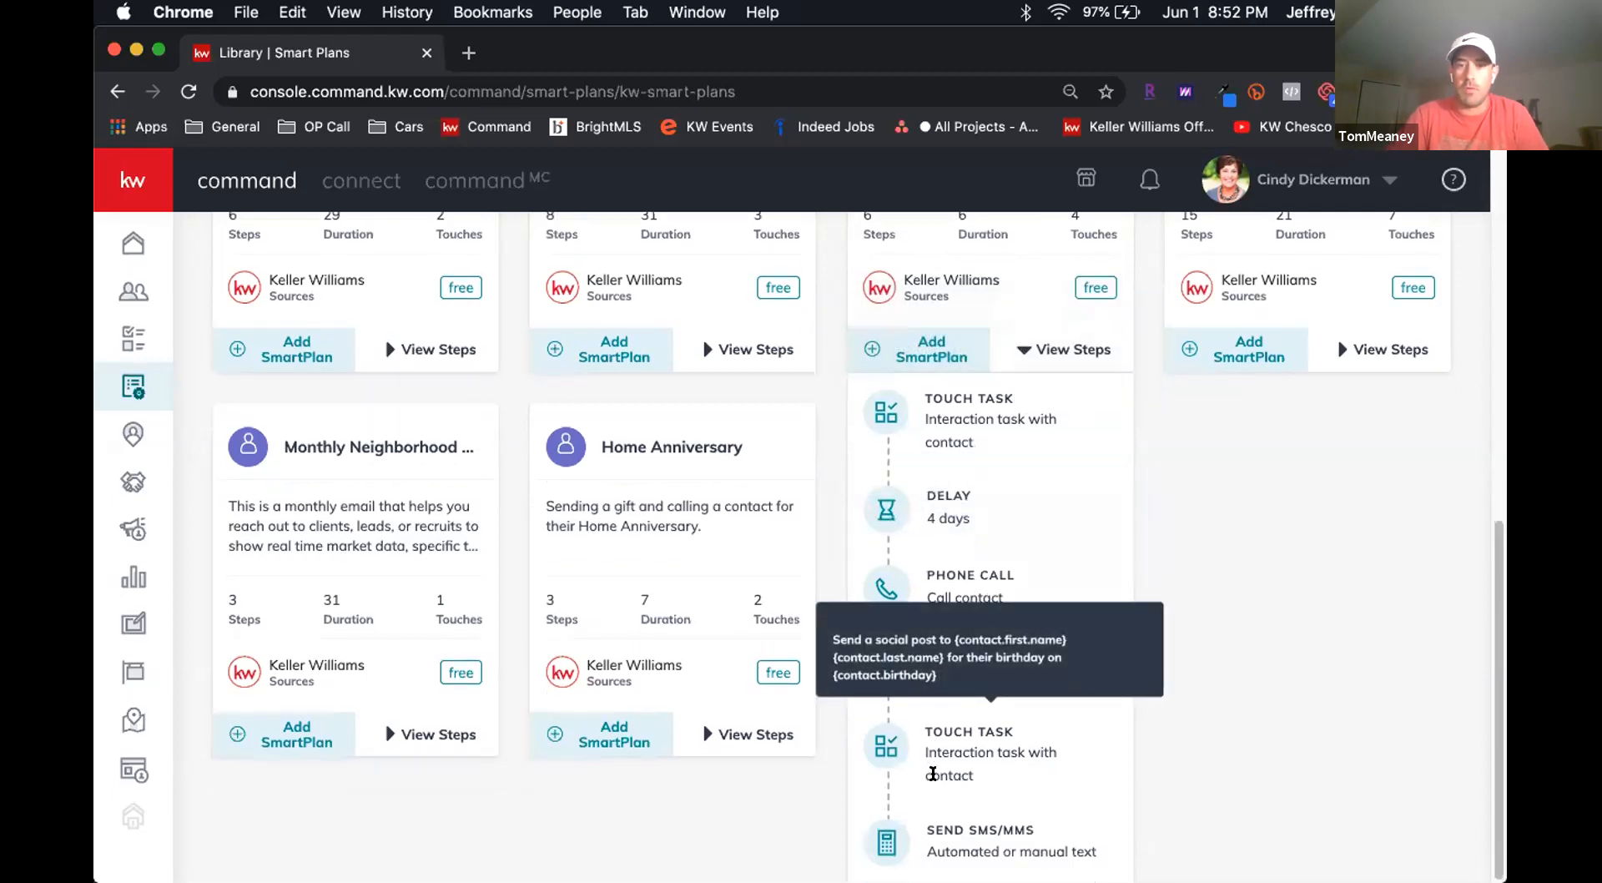
mouse_move(891, 839)
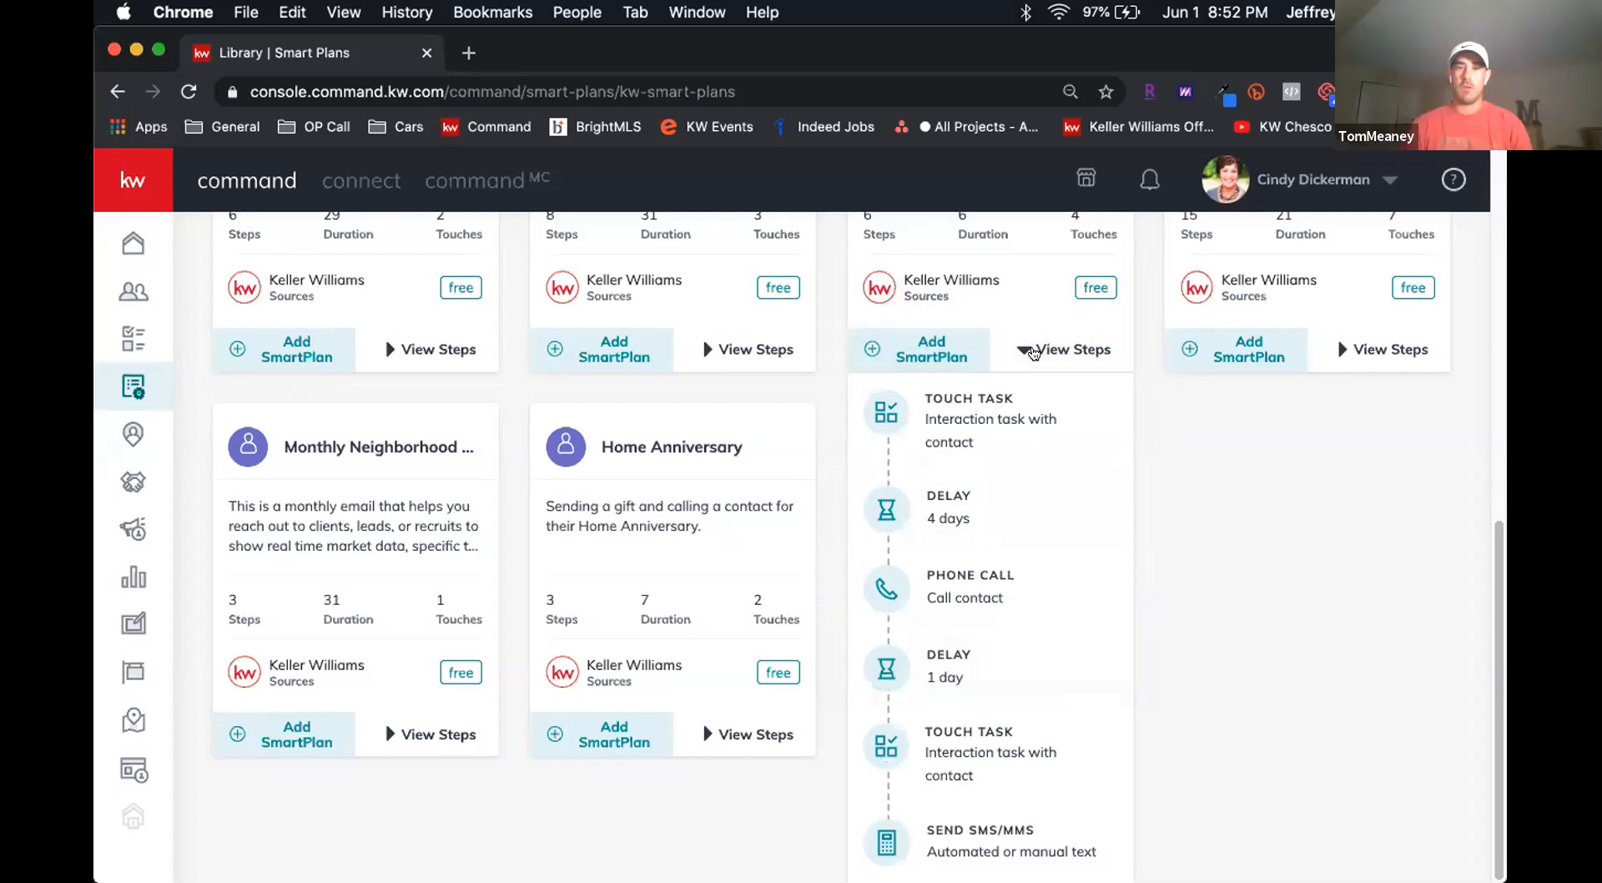
left_click(1034, 350)
Step: Add the library's Birthday SmartPlan to My SmartPlans under the name My Birthday Smartplan 1
scroll(1041, 693, "up", 3)
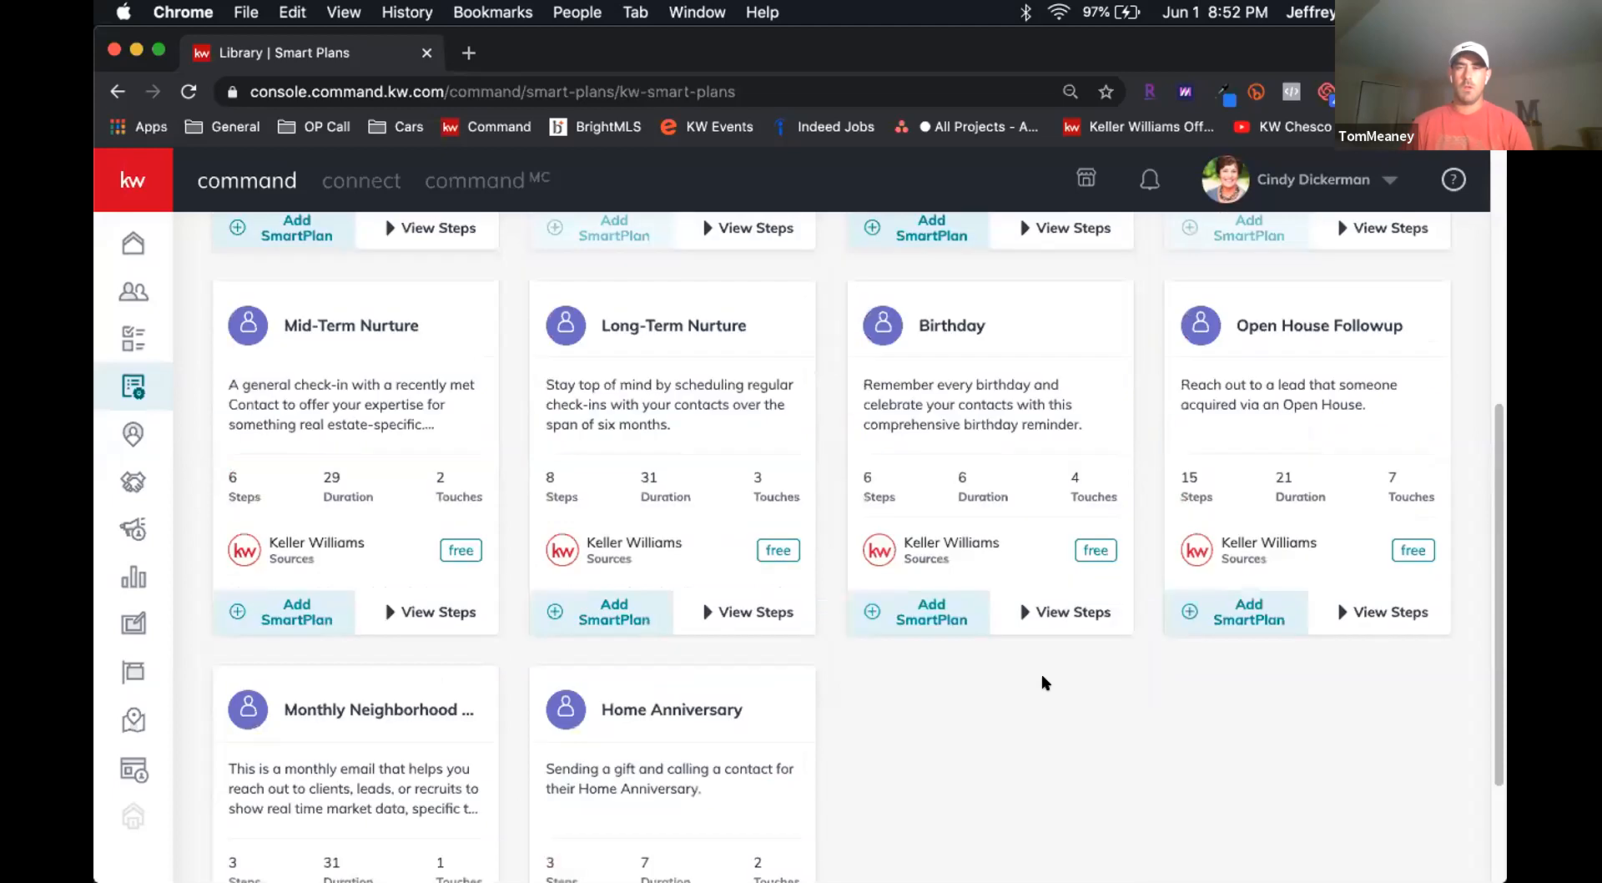
left_click(893, 692)
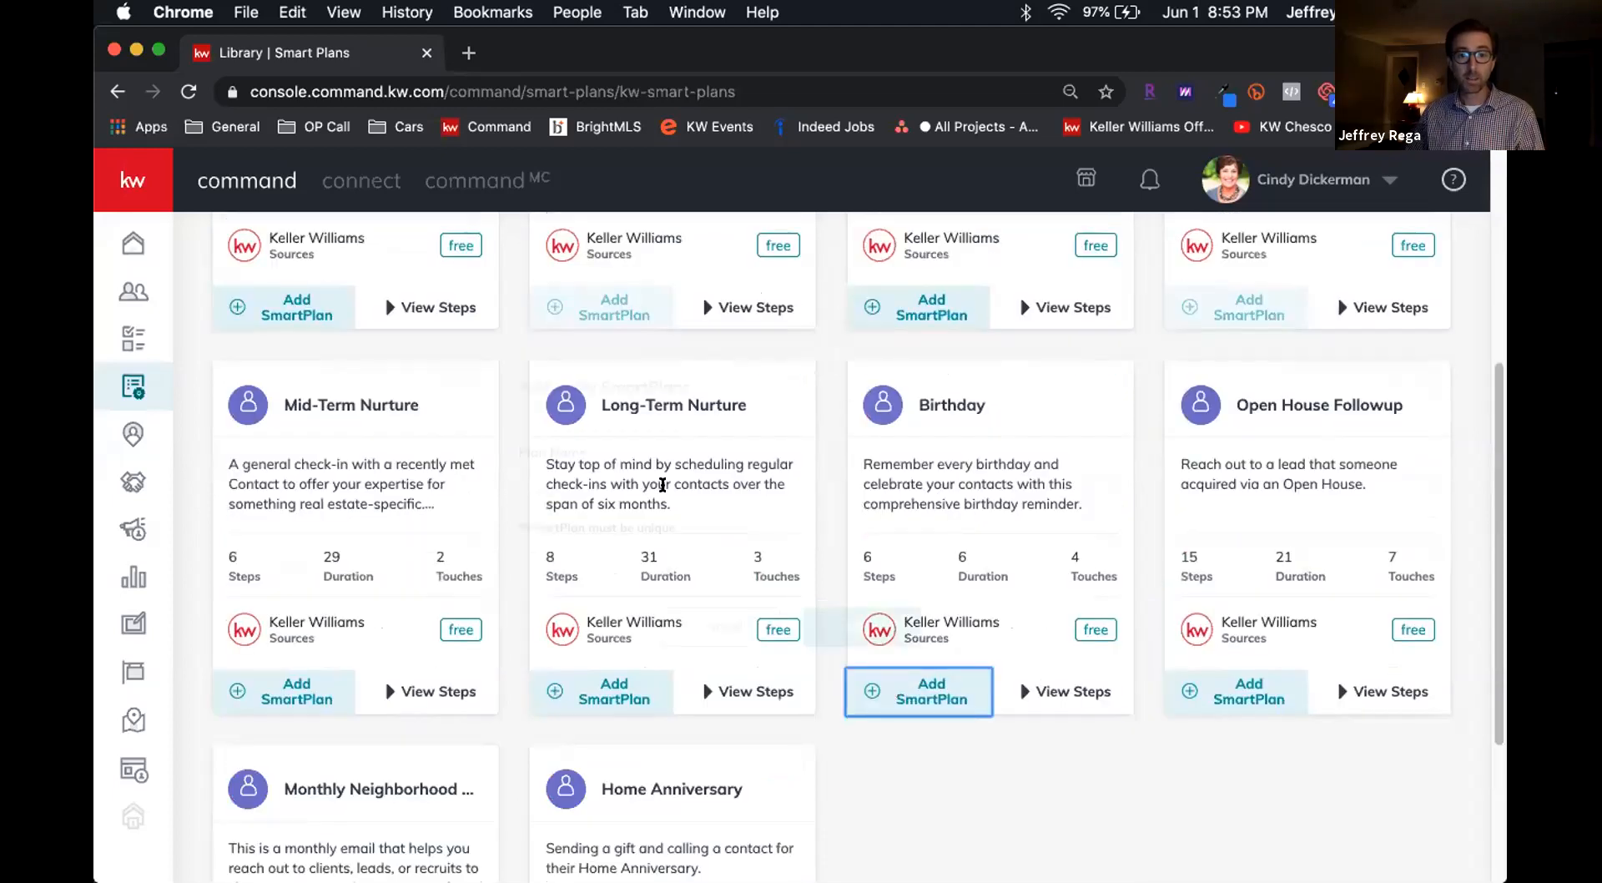
type("Smartplan ")
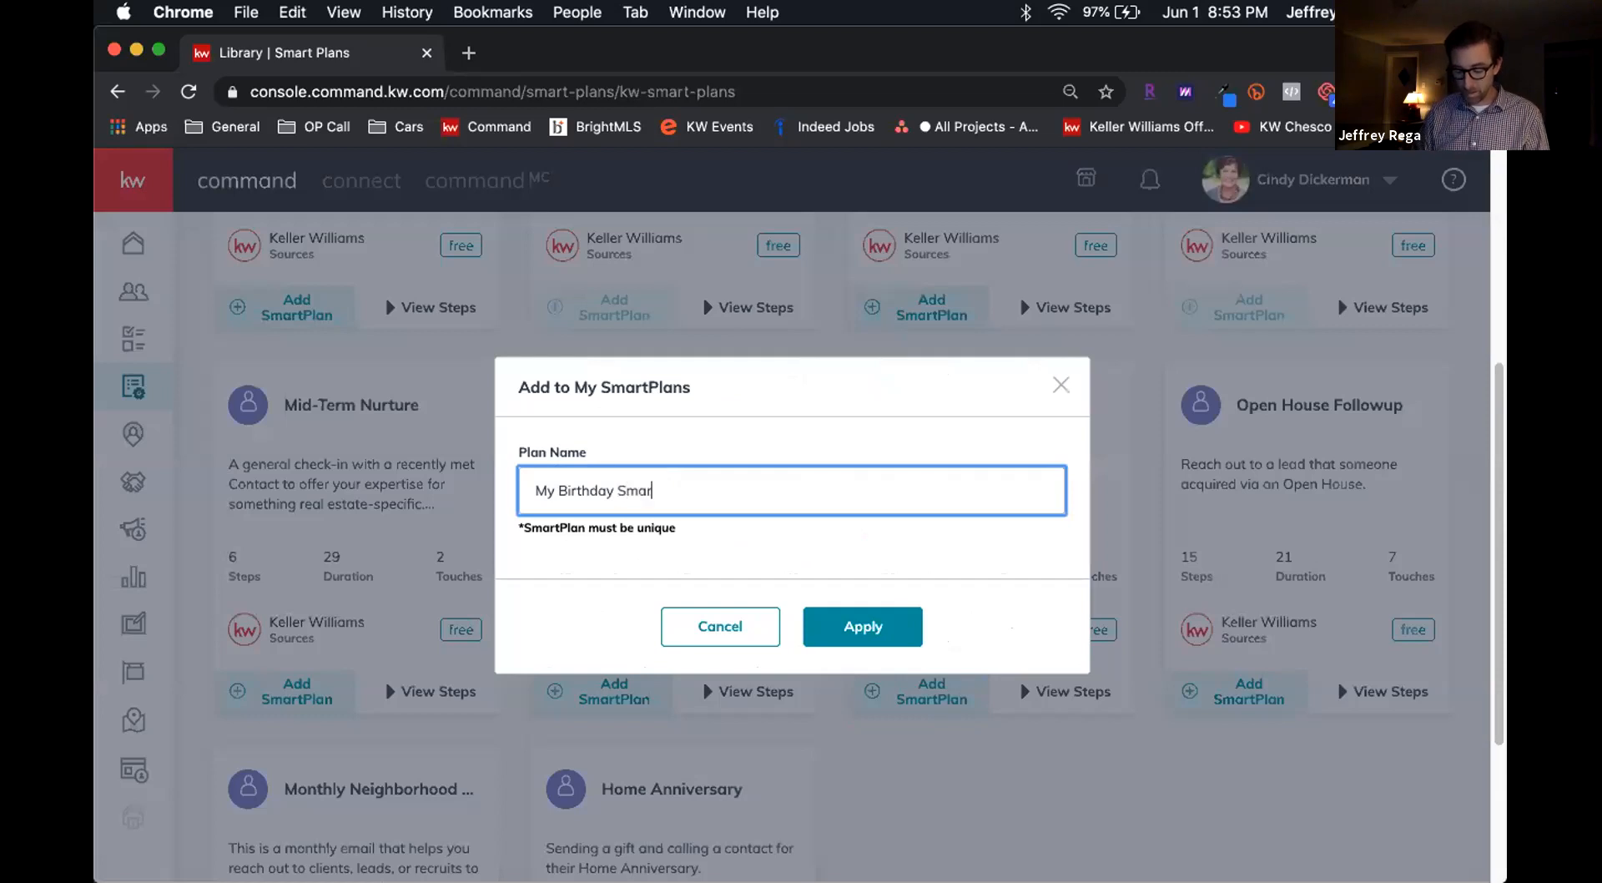
type("1")
left_click(882, 629)
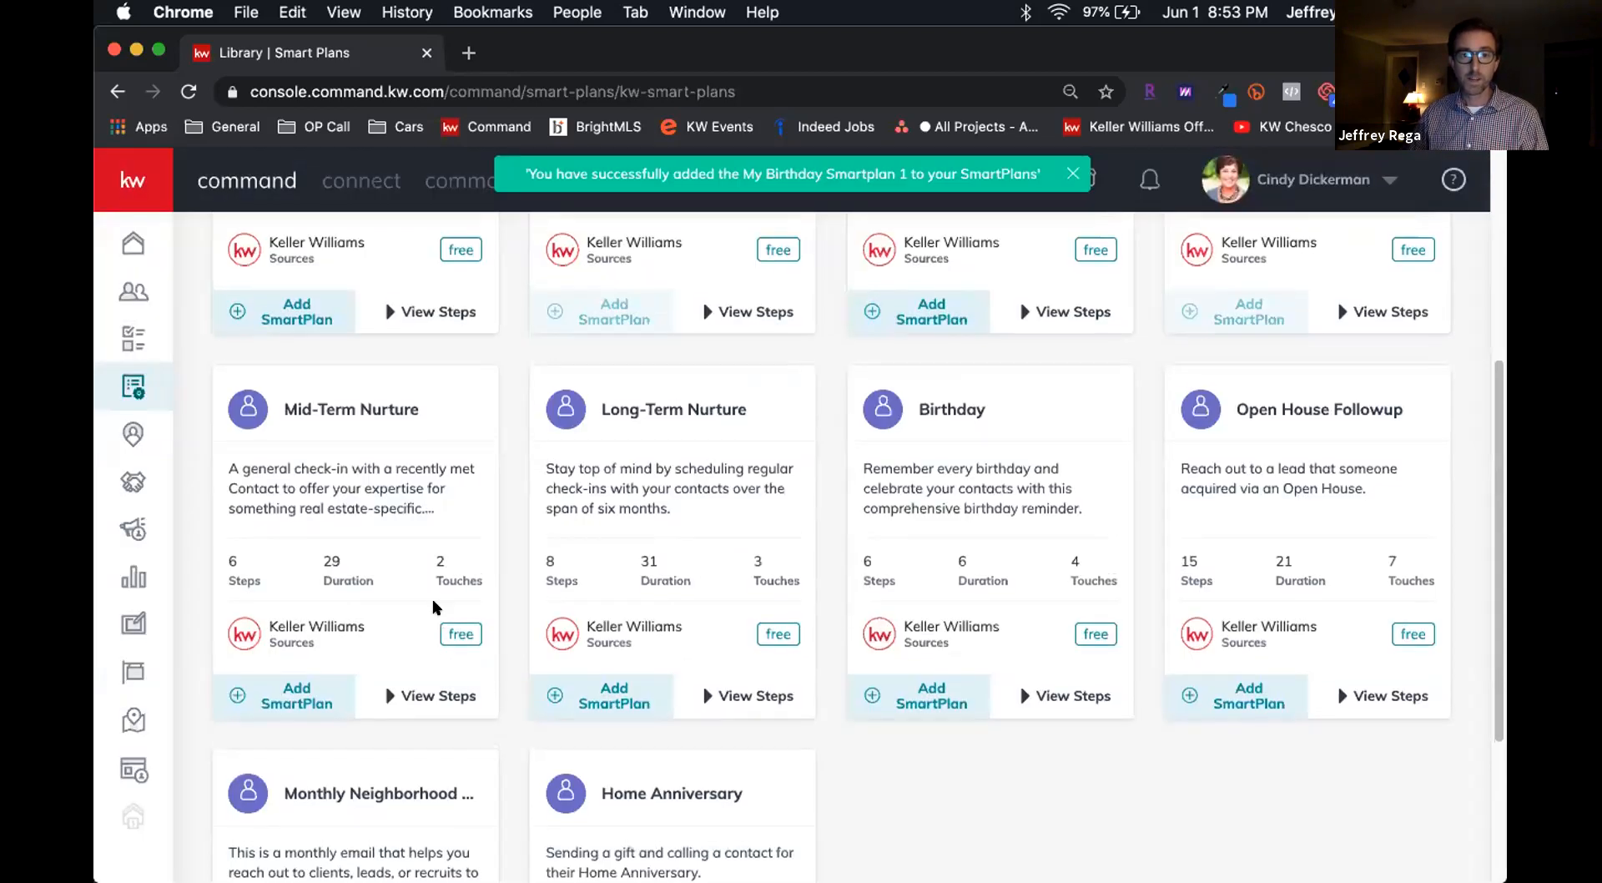
Step: Open My SmartPlans and find My Birthday Smartplan 1 on the second page of the People Plans
scroll(434, 608, "up", 5)
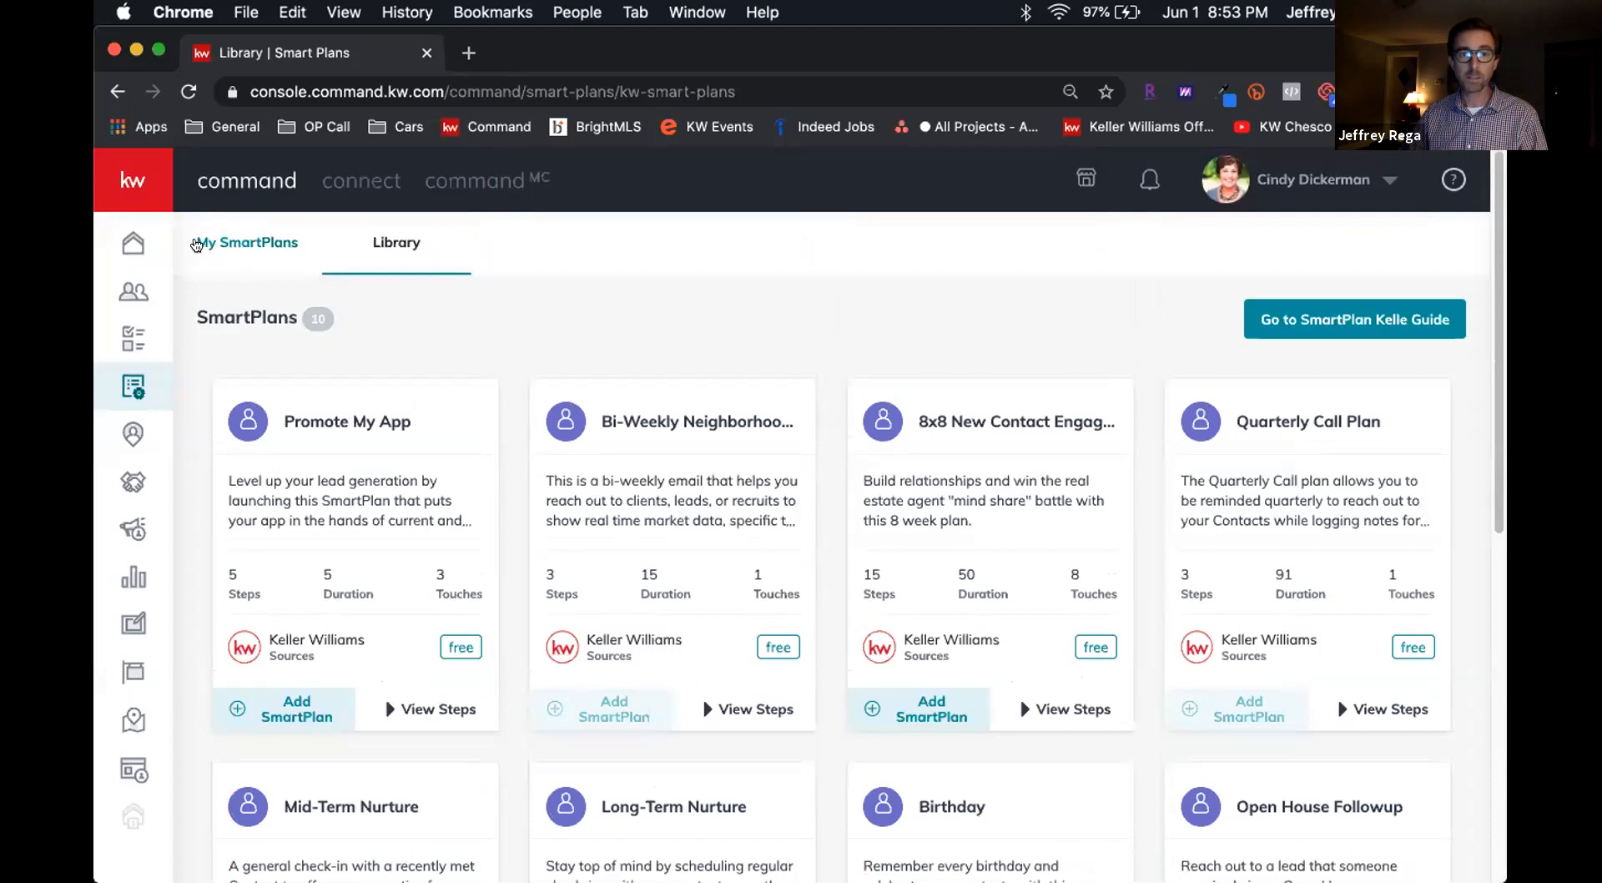
left_click(229, 248)
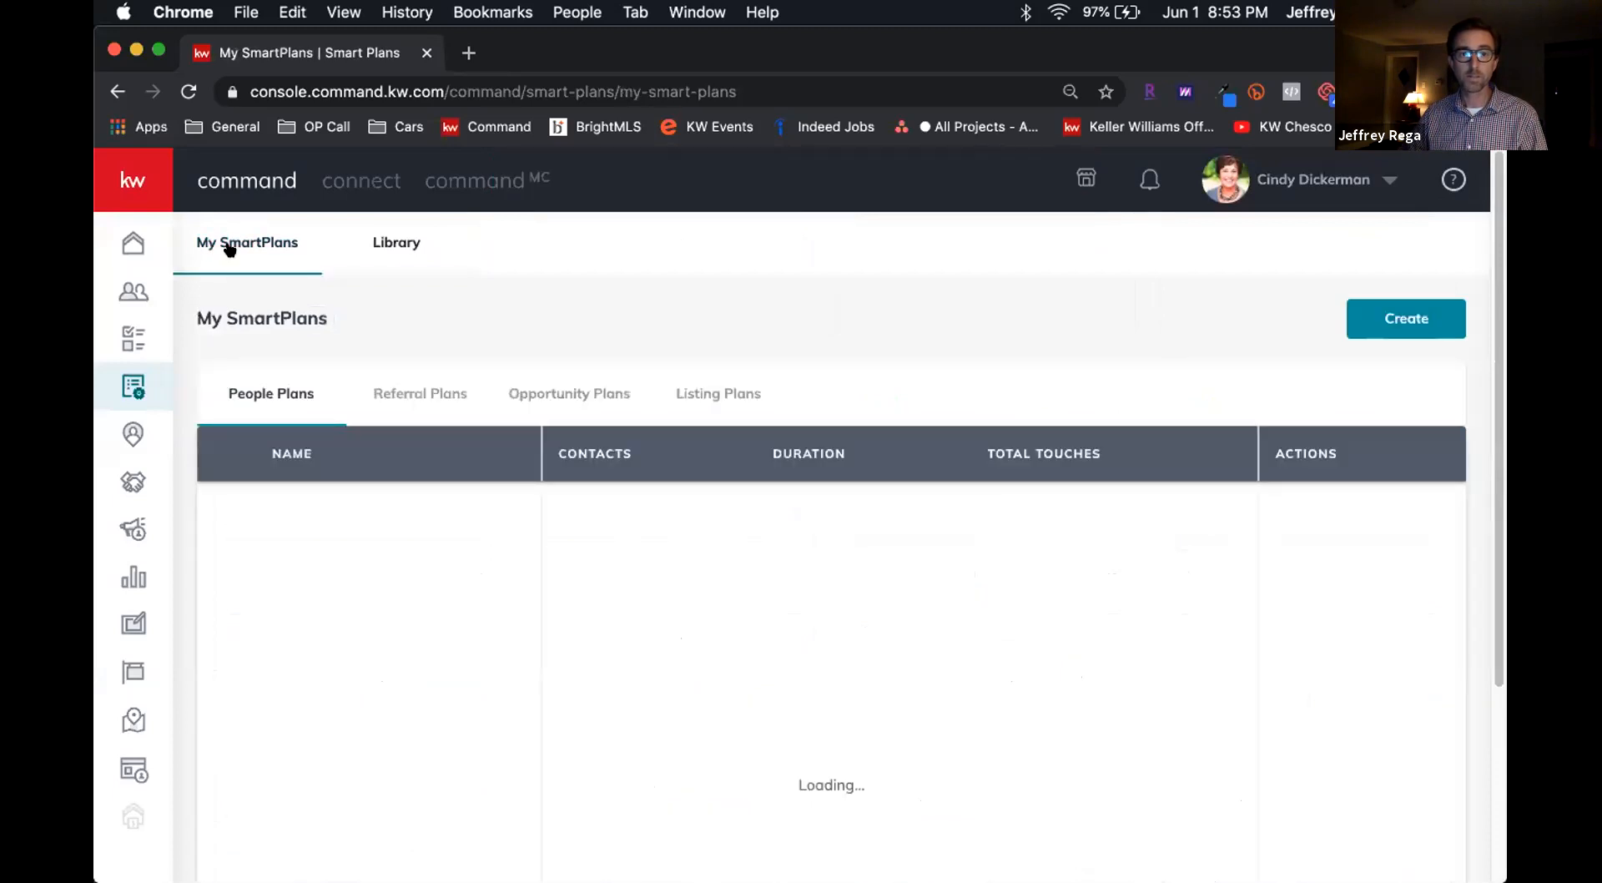
scroll(403, 538, "down", 3)
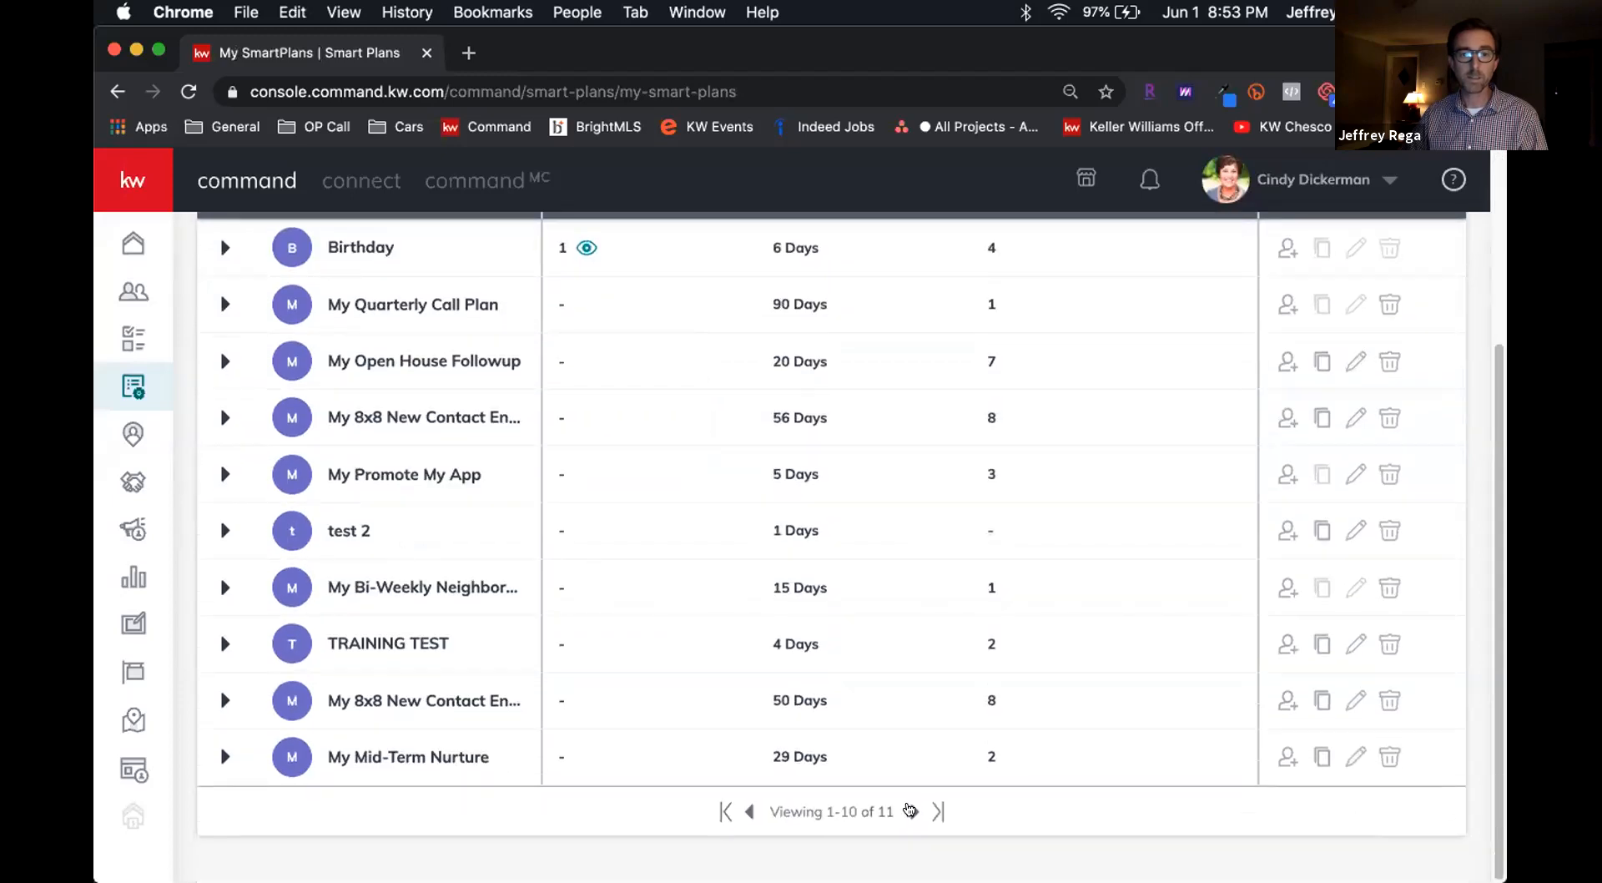
left_click(910, 809)
scroll(468, 365, "up", 3)
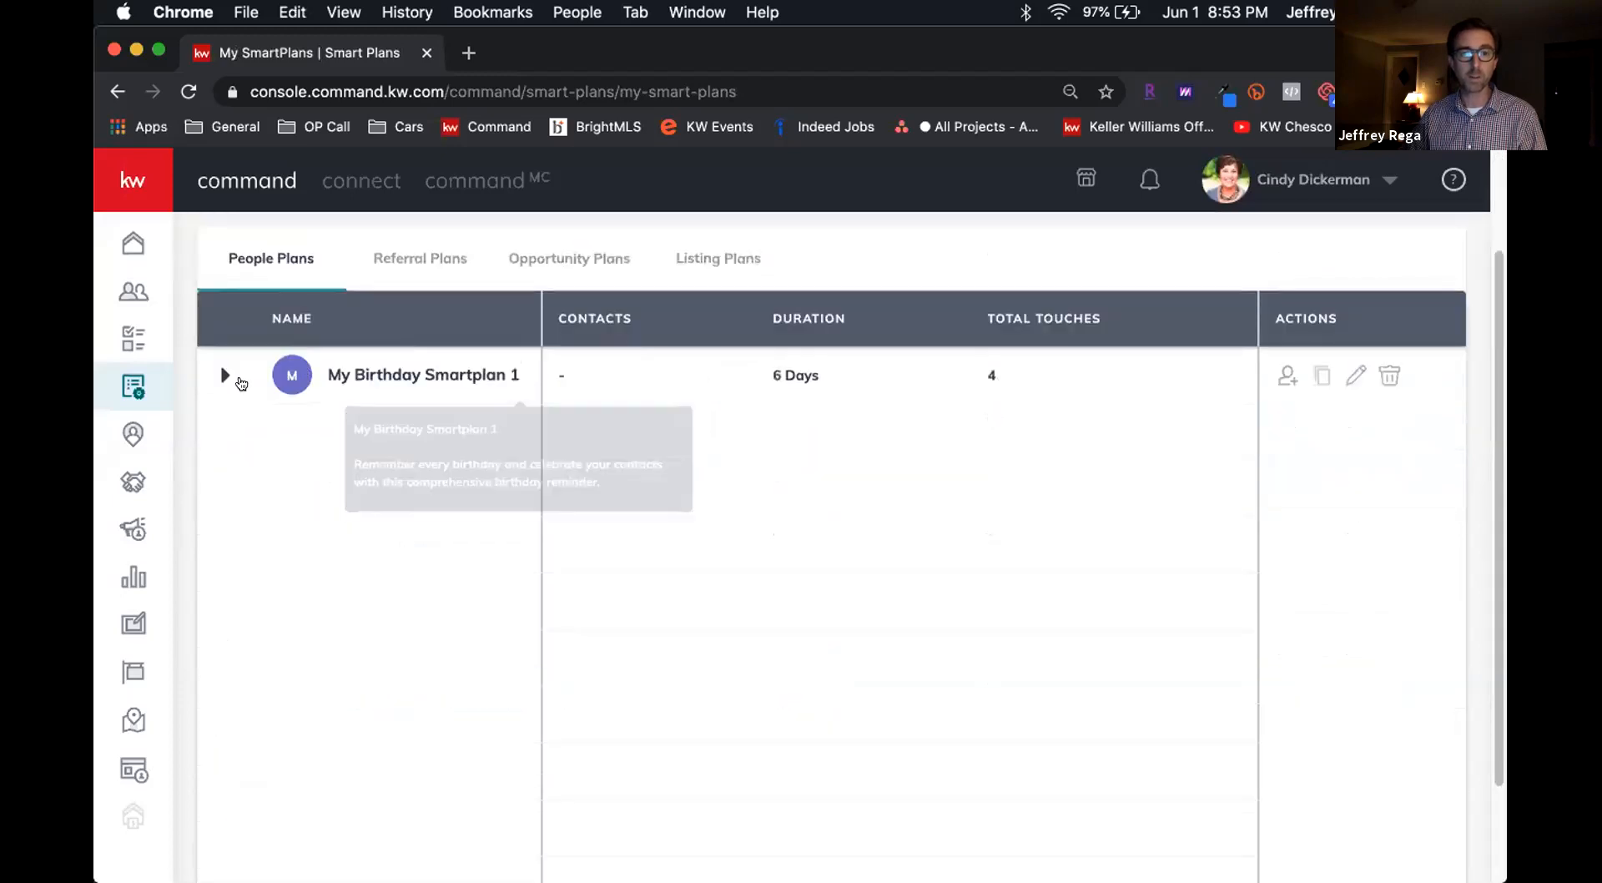
Step: Expand My Birthday Smartplan 1 and review its trigger and sequence of steps
left_click(223, 376)
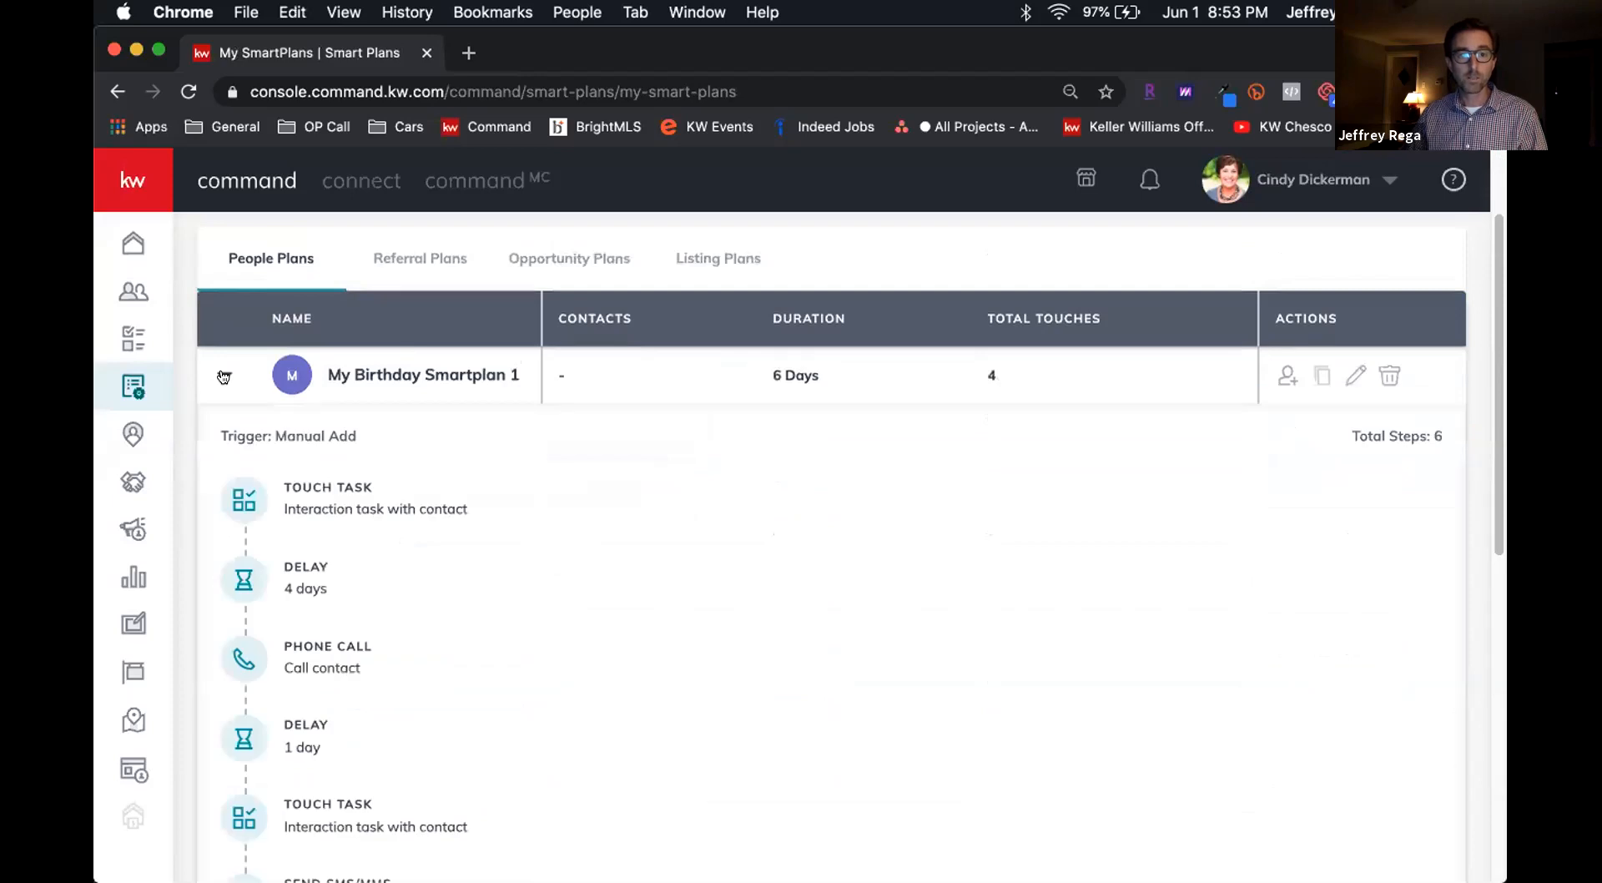
mouse_move(292, 486)
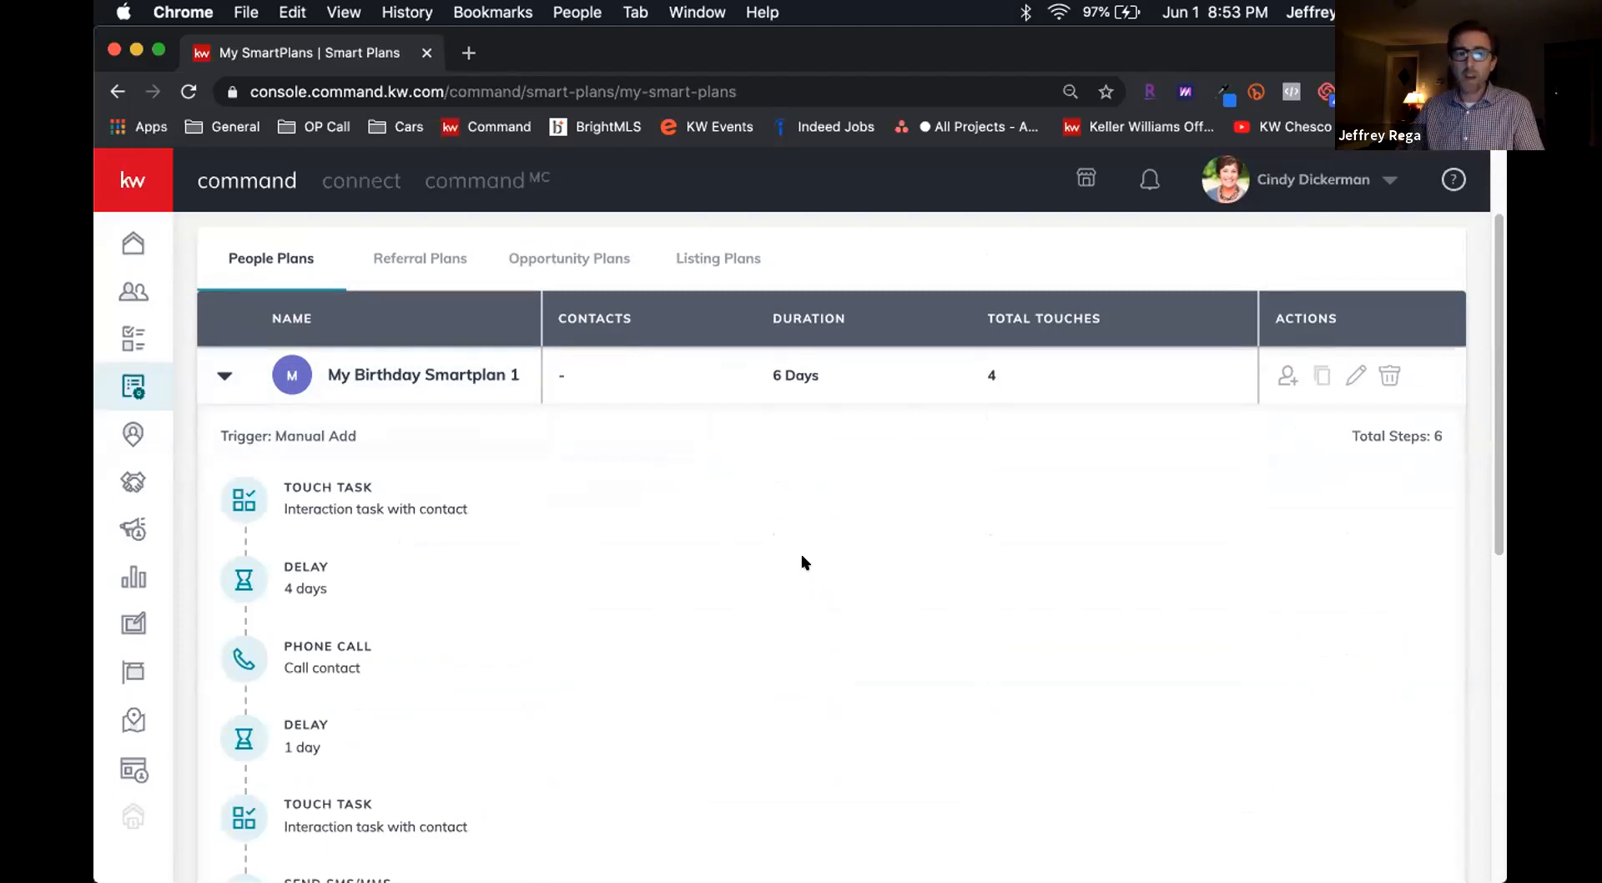
scroll(791, 576, "down", 1)
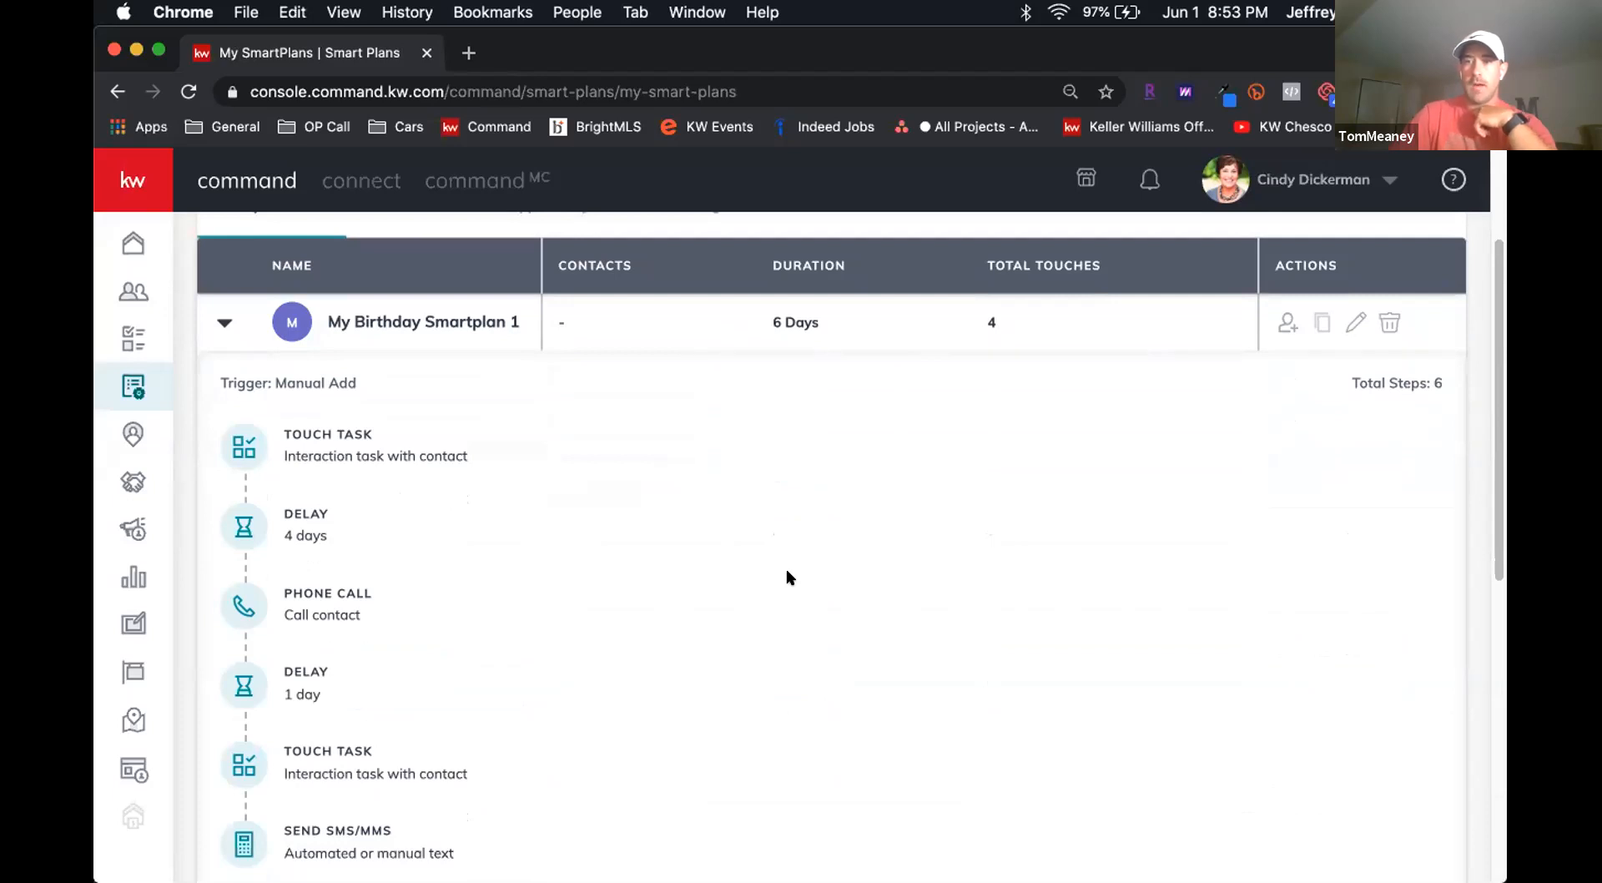
Step: Try assigning the listed contact to My Birthday Smartplan 1 after searching the database by a contact's name, and cancel the assignment
left_click(1285, 324)
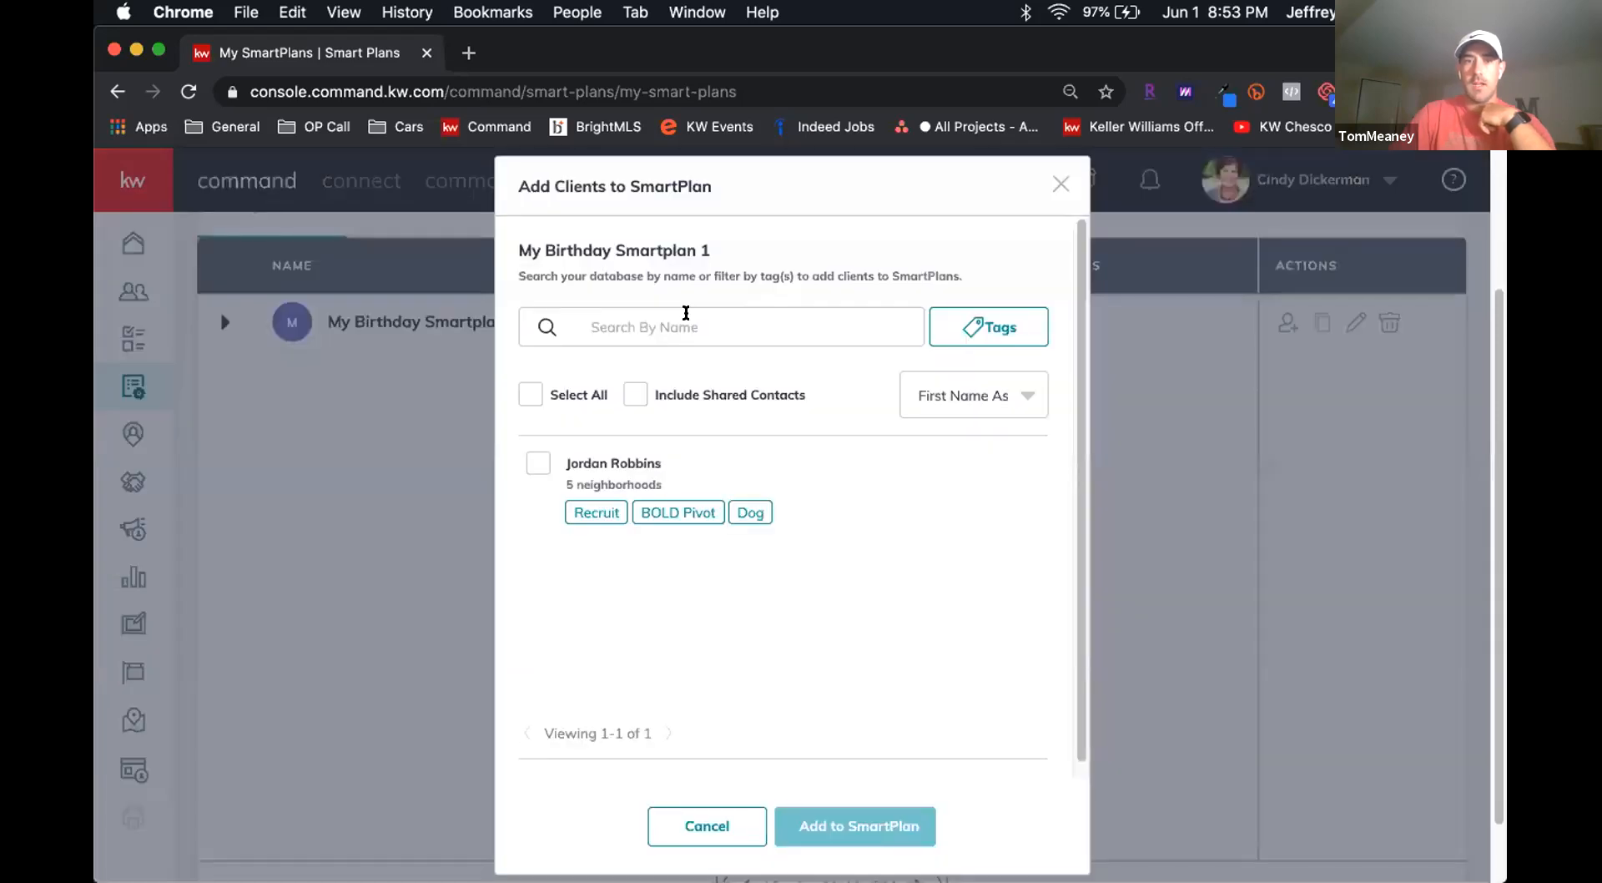
left_click(687, 313)
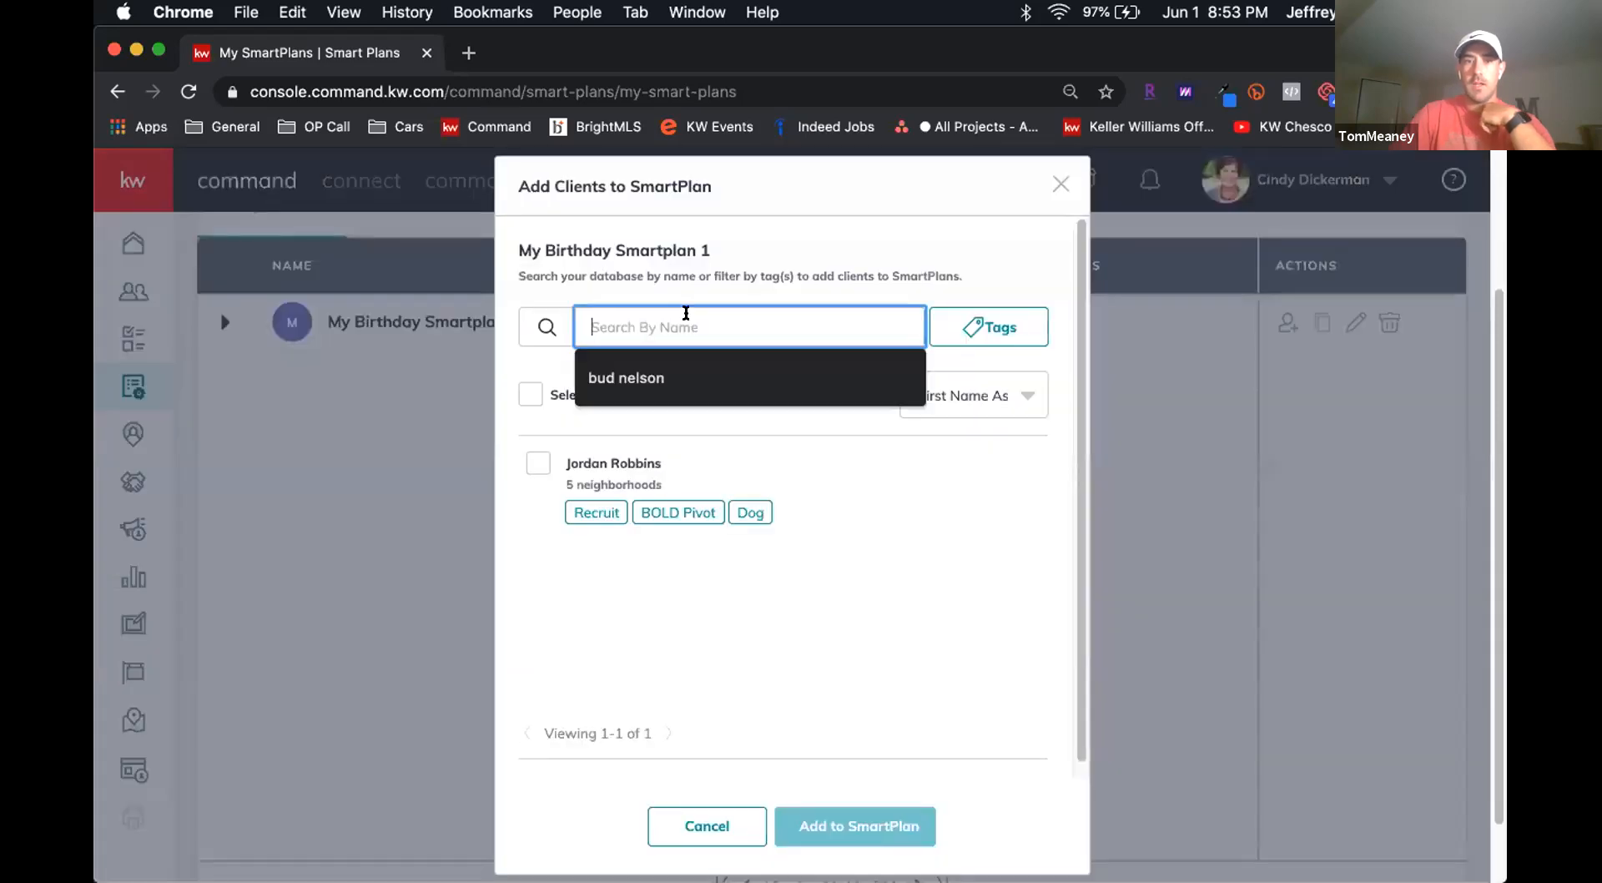
type("rega")
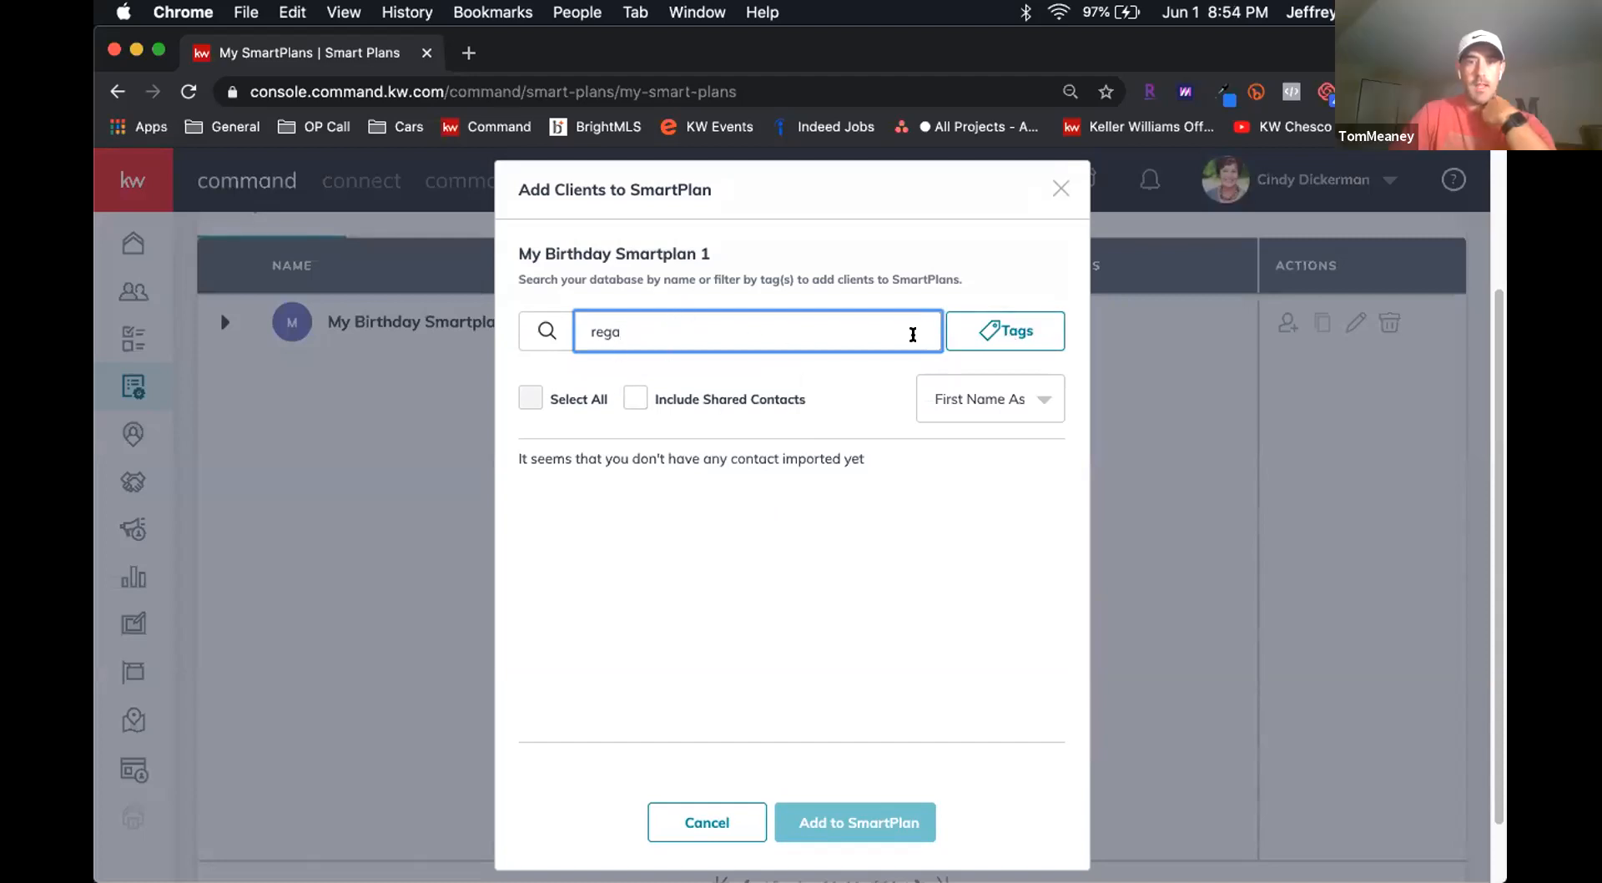
double_click(609, 330)
key("BackSpace")
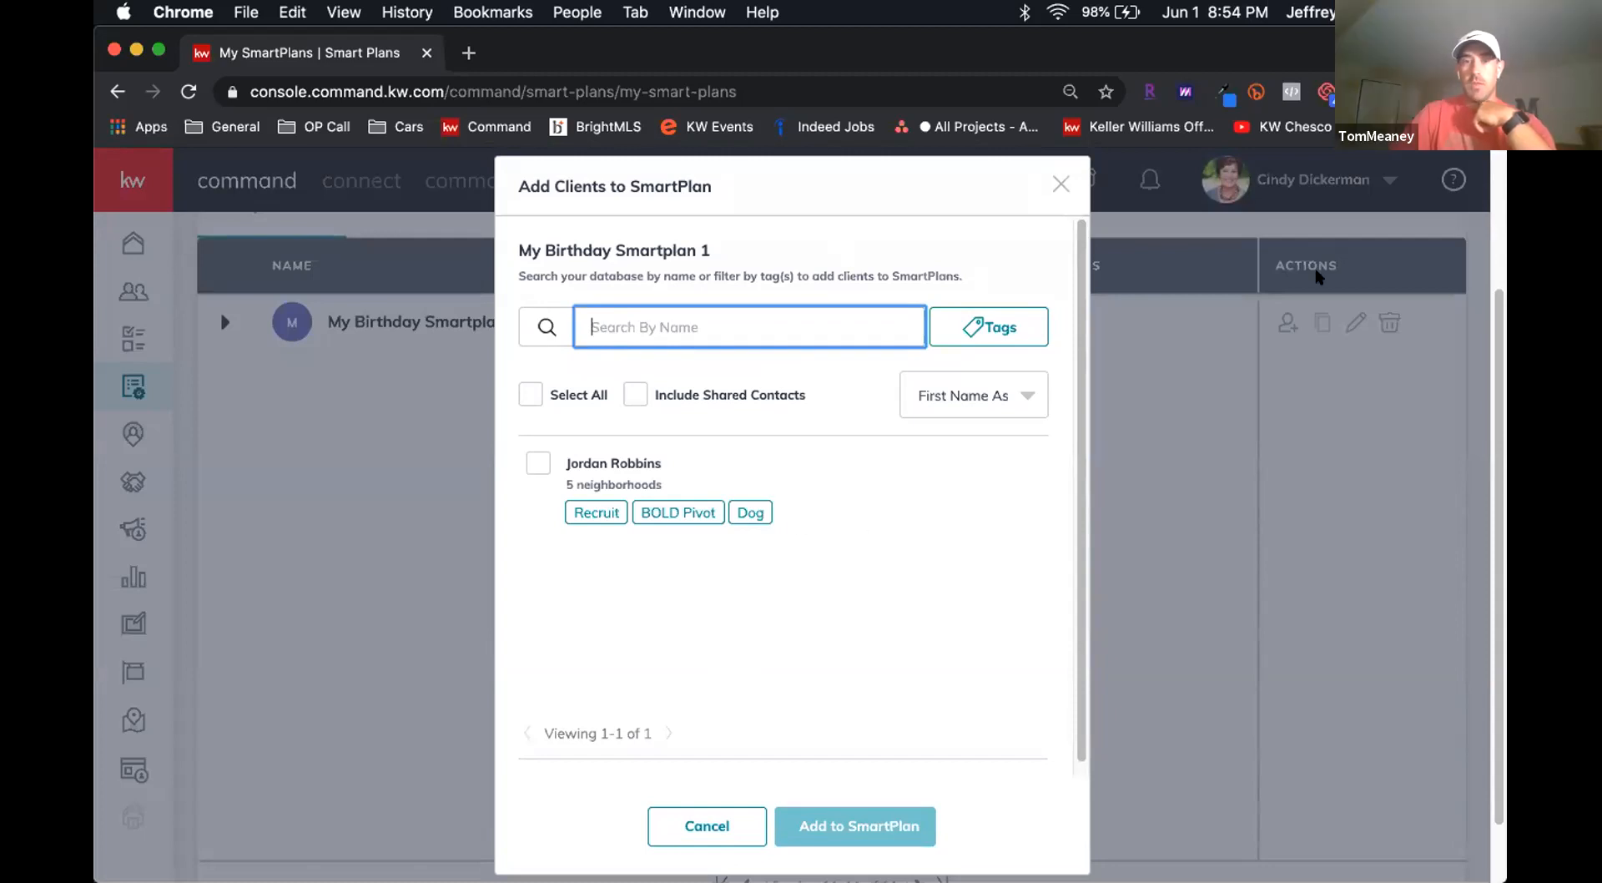
left_click(533, 464)
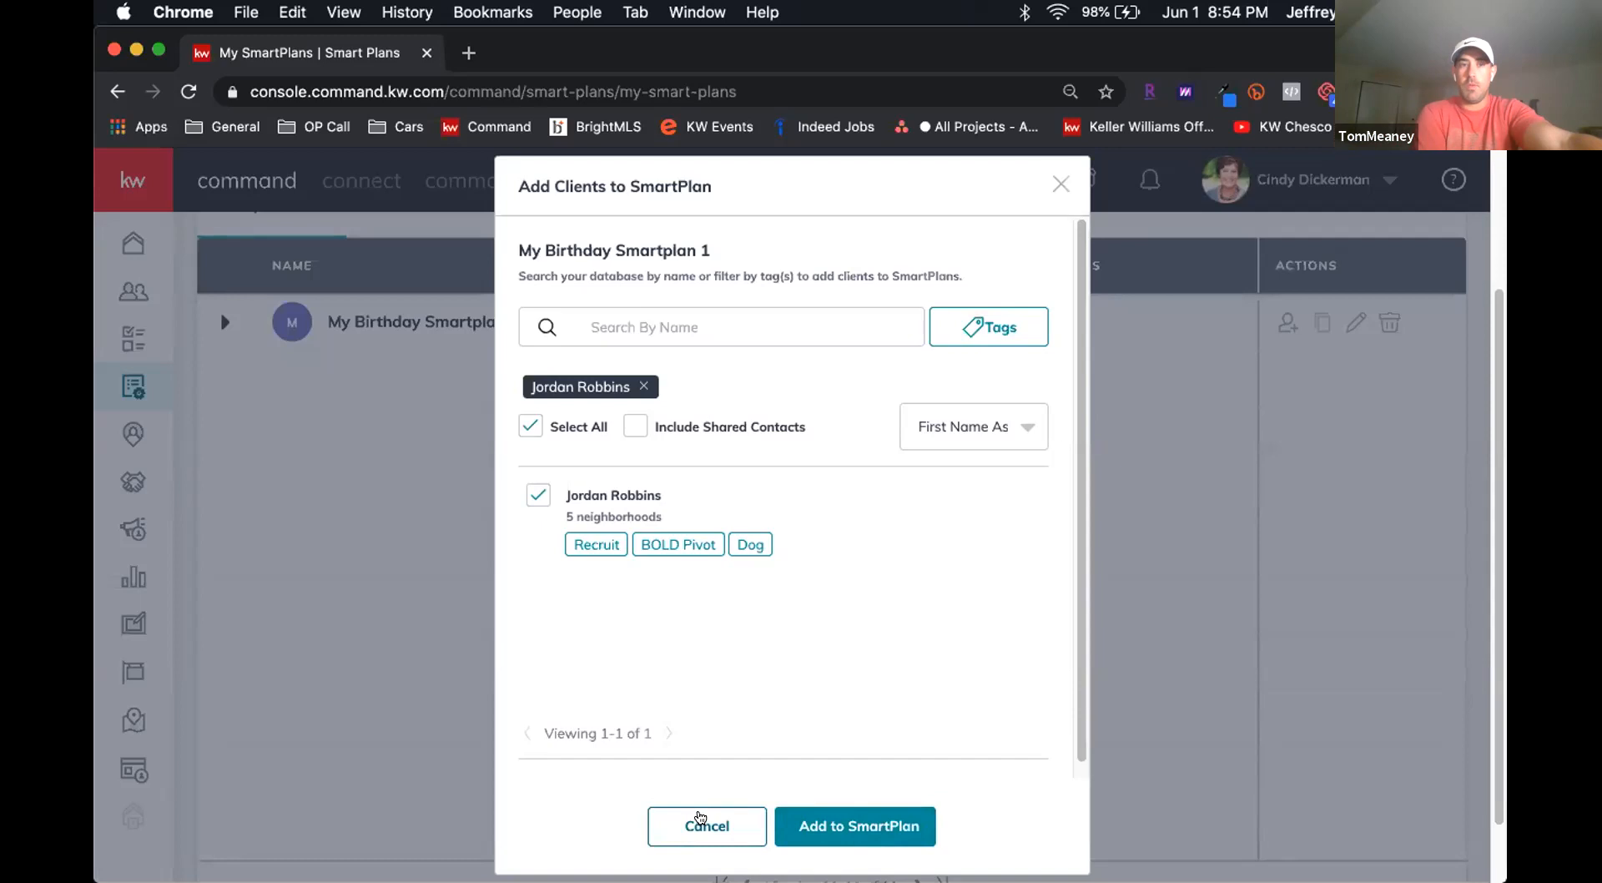
left_click(700, 818)
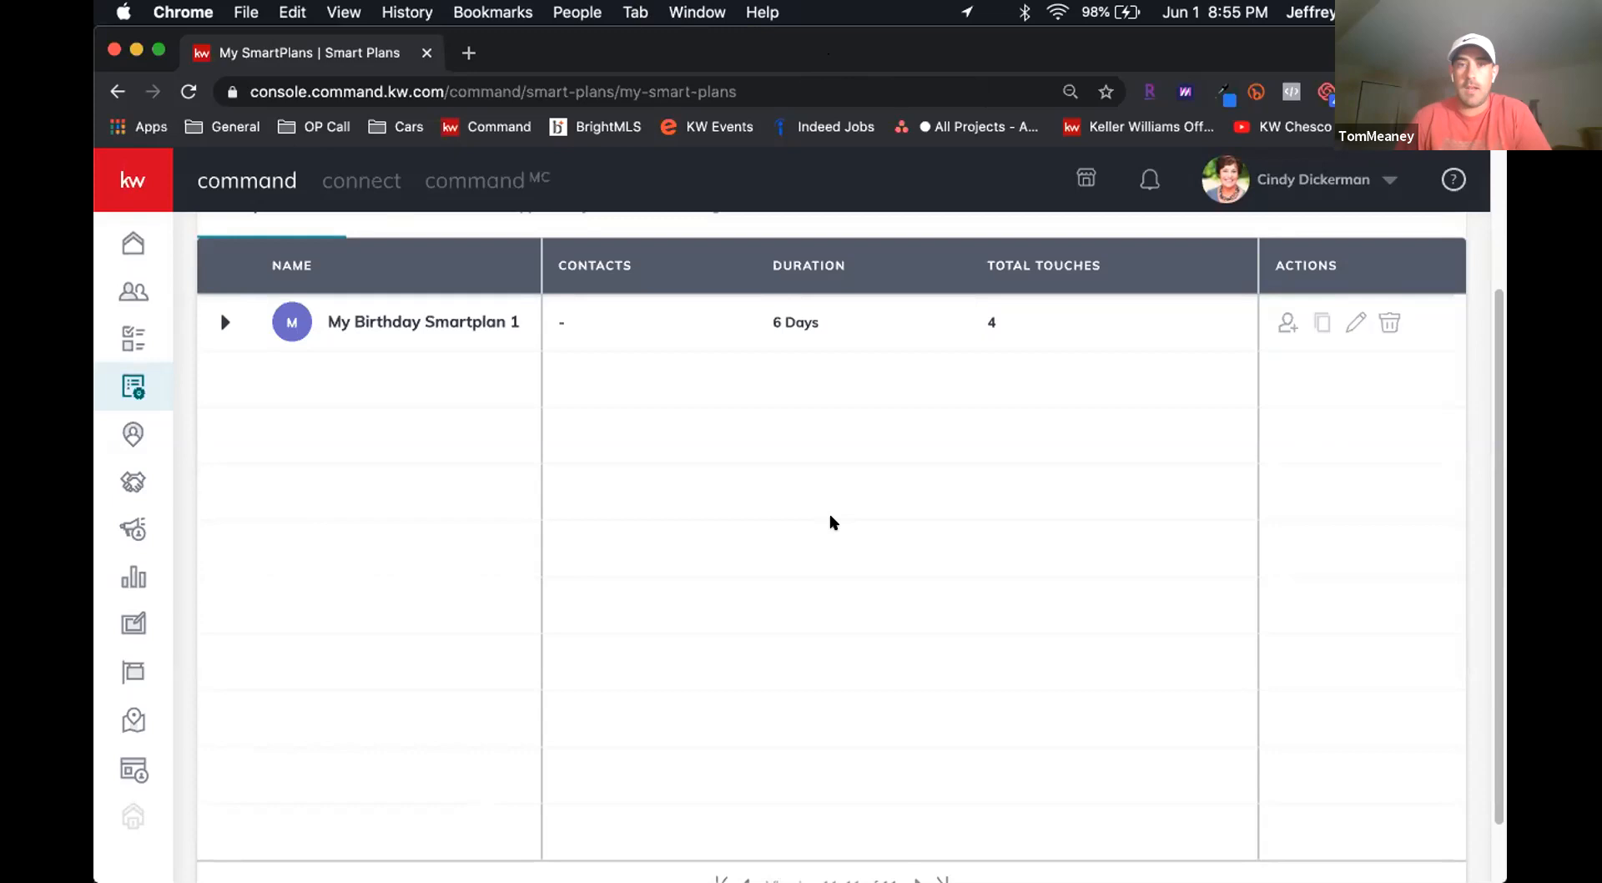
Step: Create a new SmartPlan from My SmartPlans, naming it with the trainer's name followed by Training
scroll(831, 522, "up", 2)
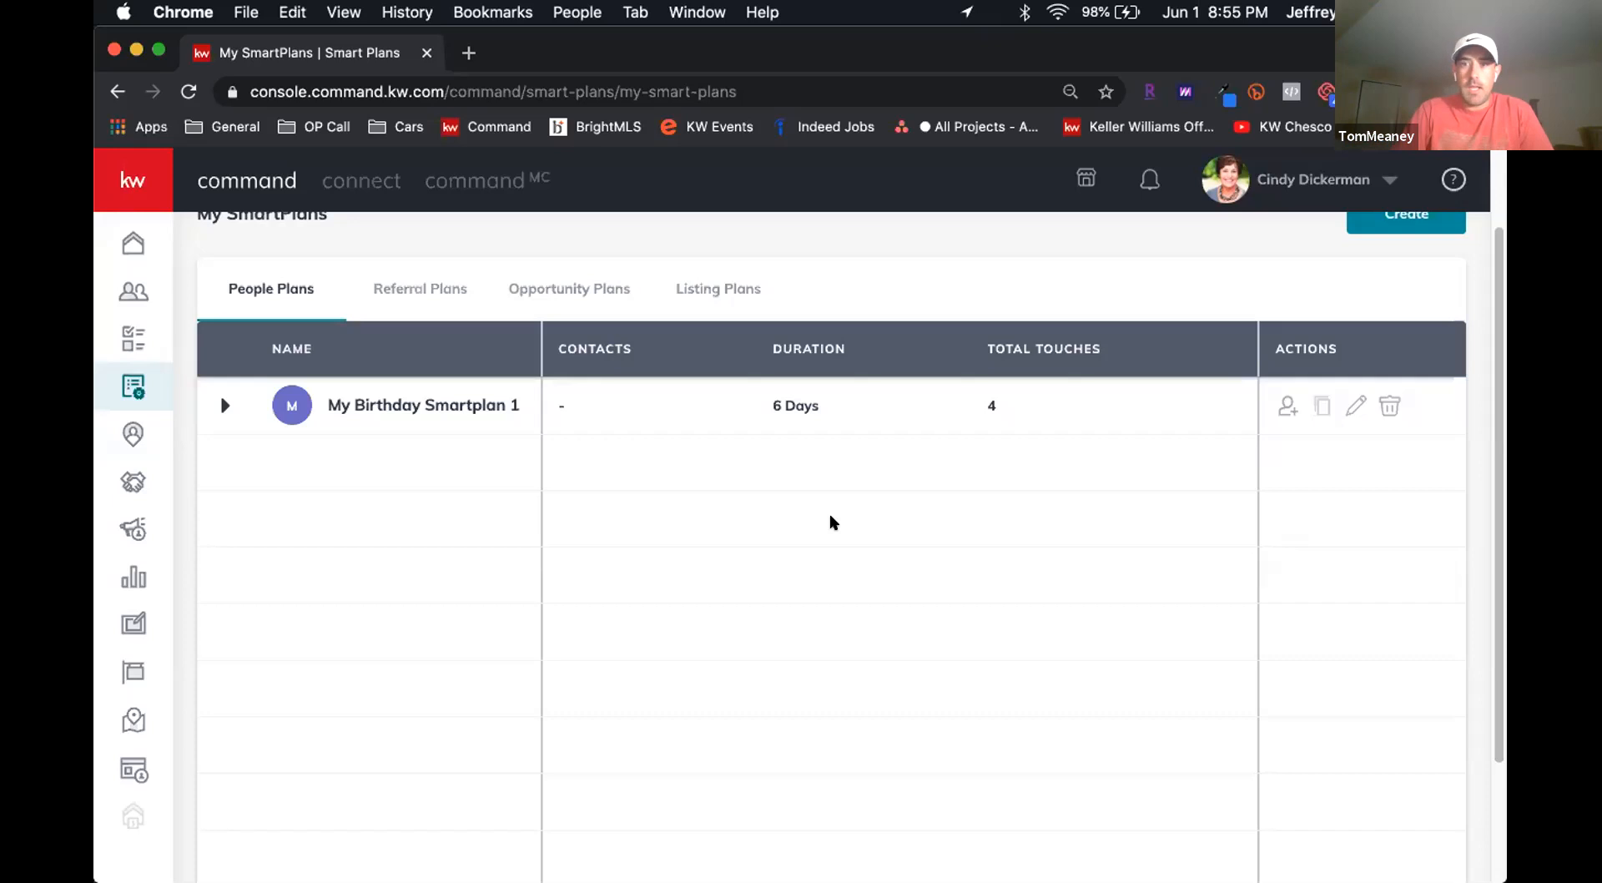
scroll(1369, 338, "up", 2)
left_click(1396, 325)
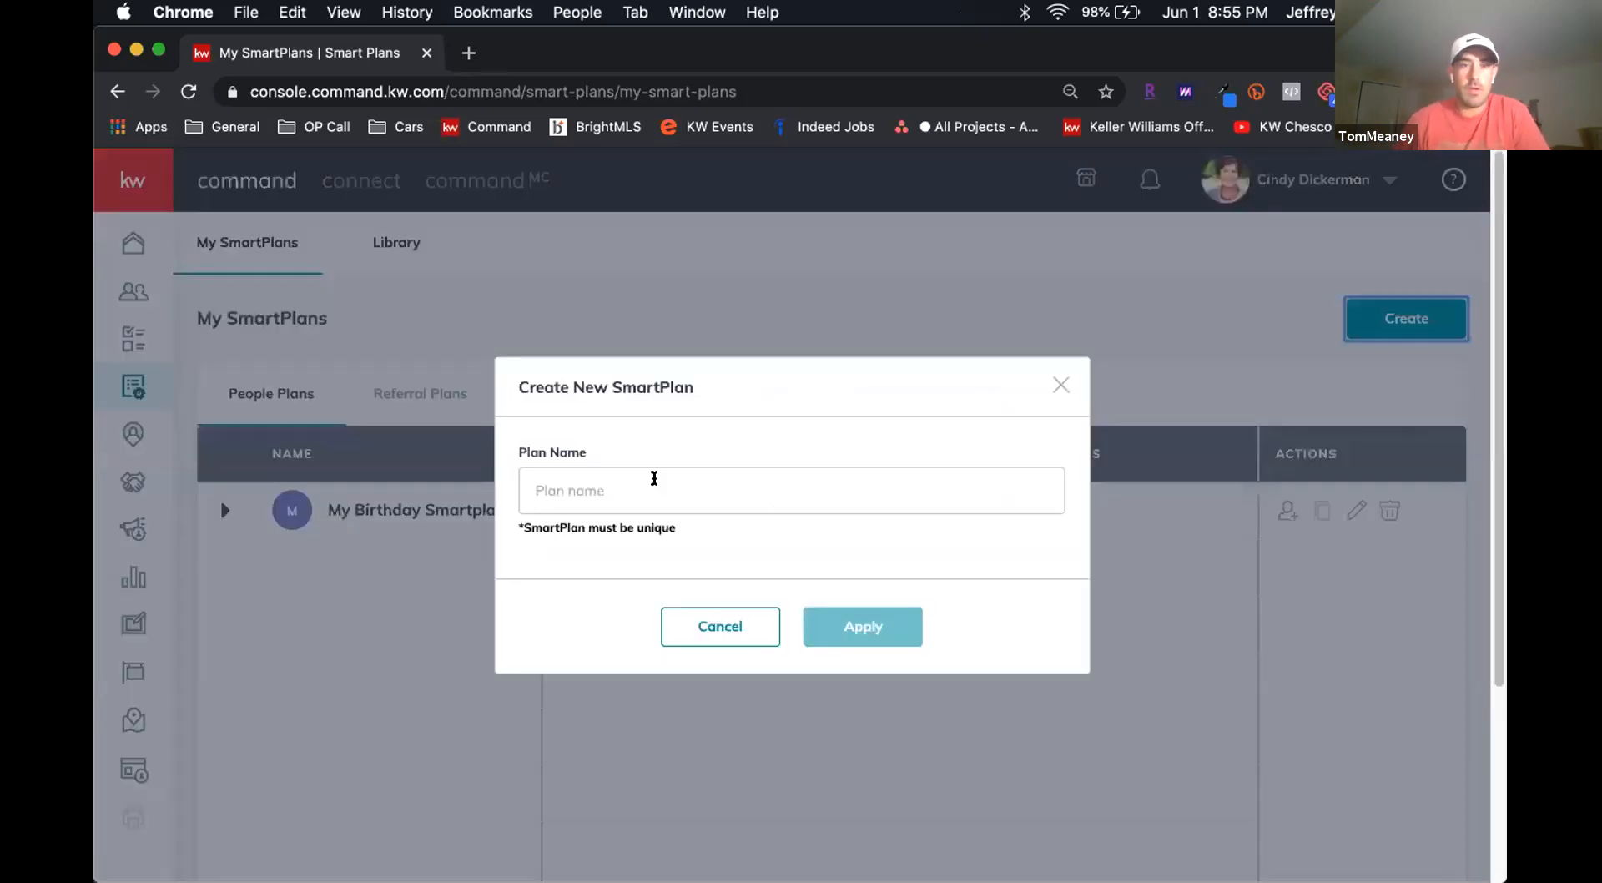
left_click(654, 478)
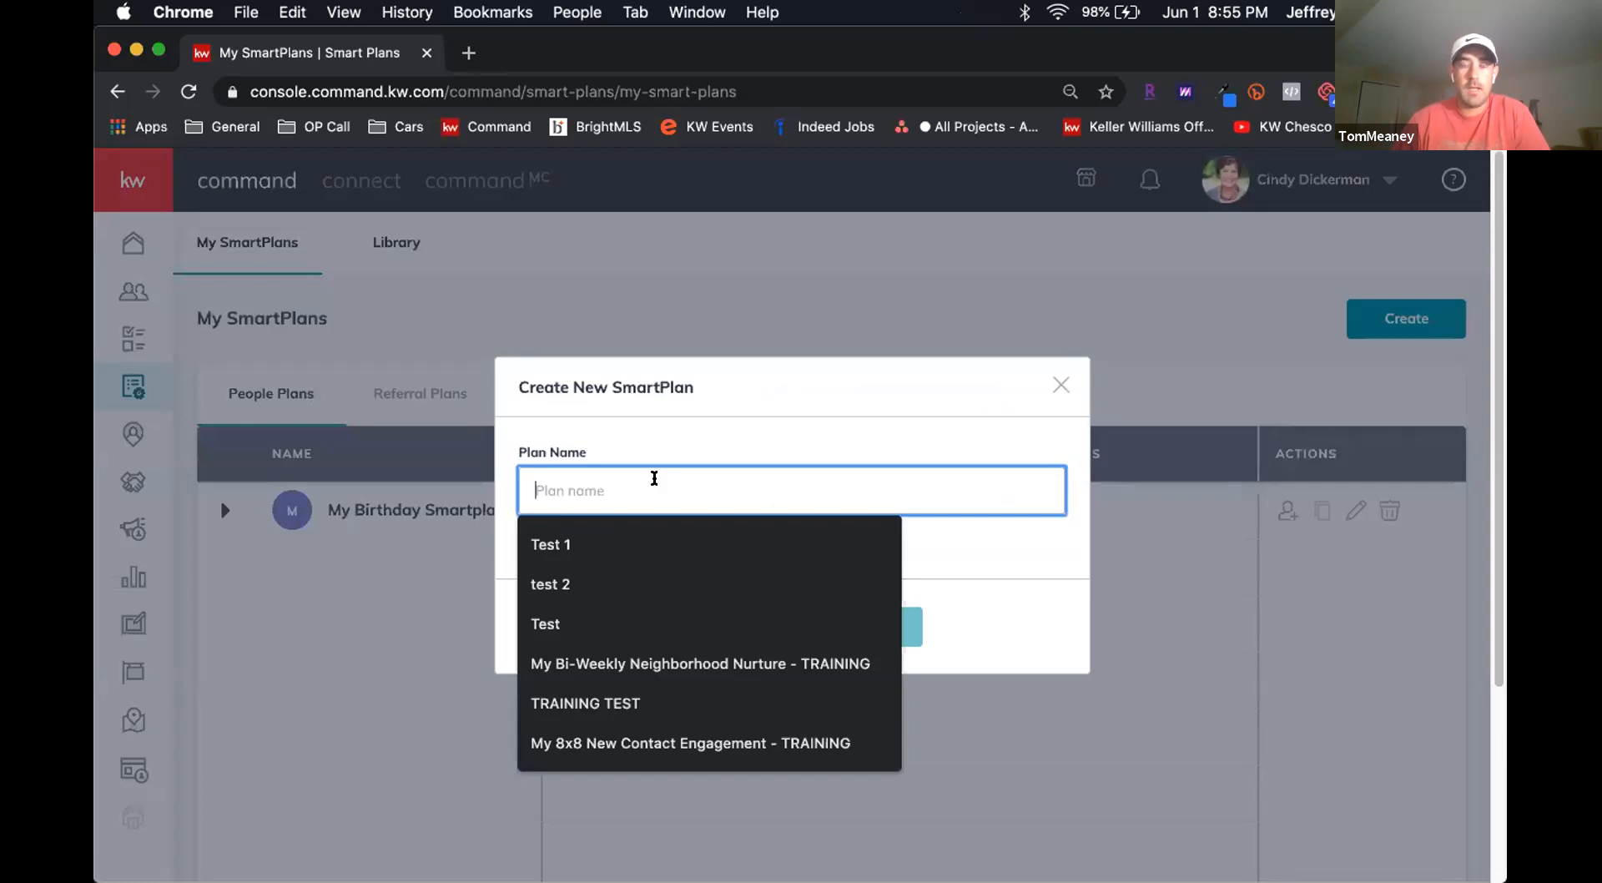
type("Tom Meany Training")
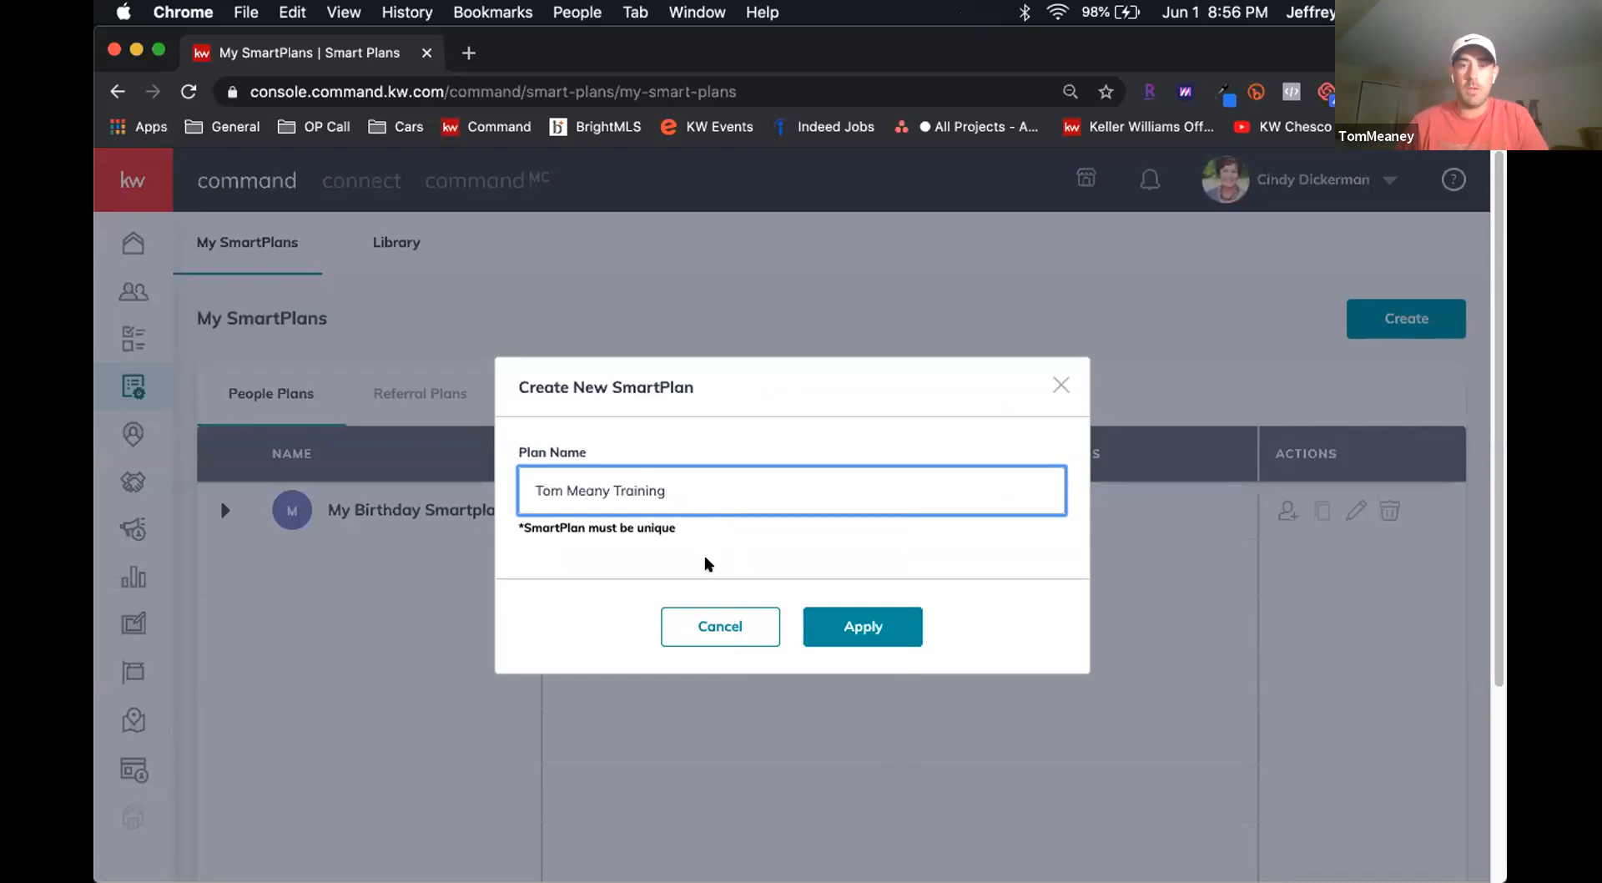
left_click(886, 637)
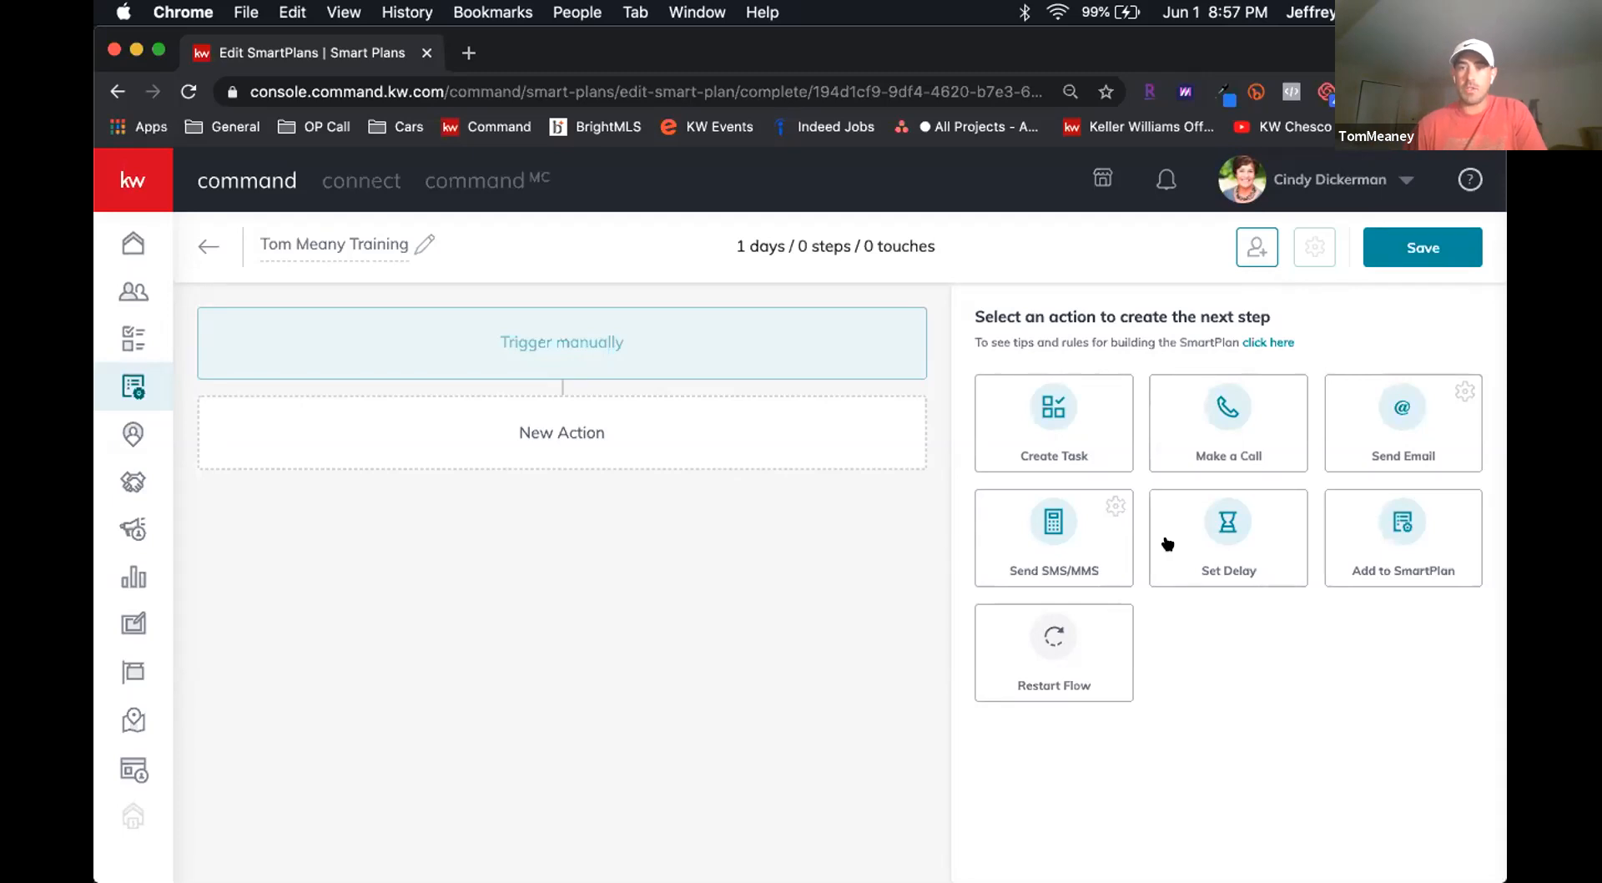
Step: Add a Create Task action as the plan's first step and name the task Example Task 1
left_click_drag(1054, 408, 770, 418)
left_click_drag(1064, 408, 689, 477)
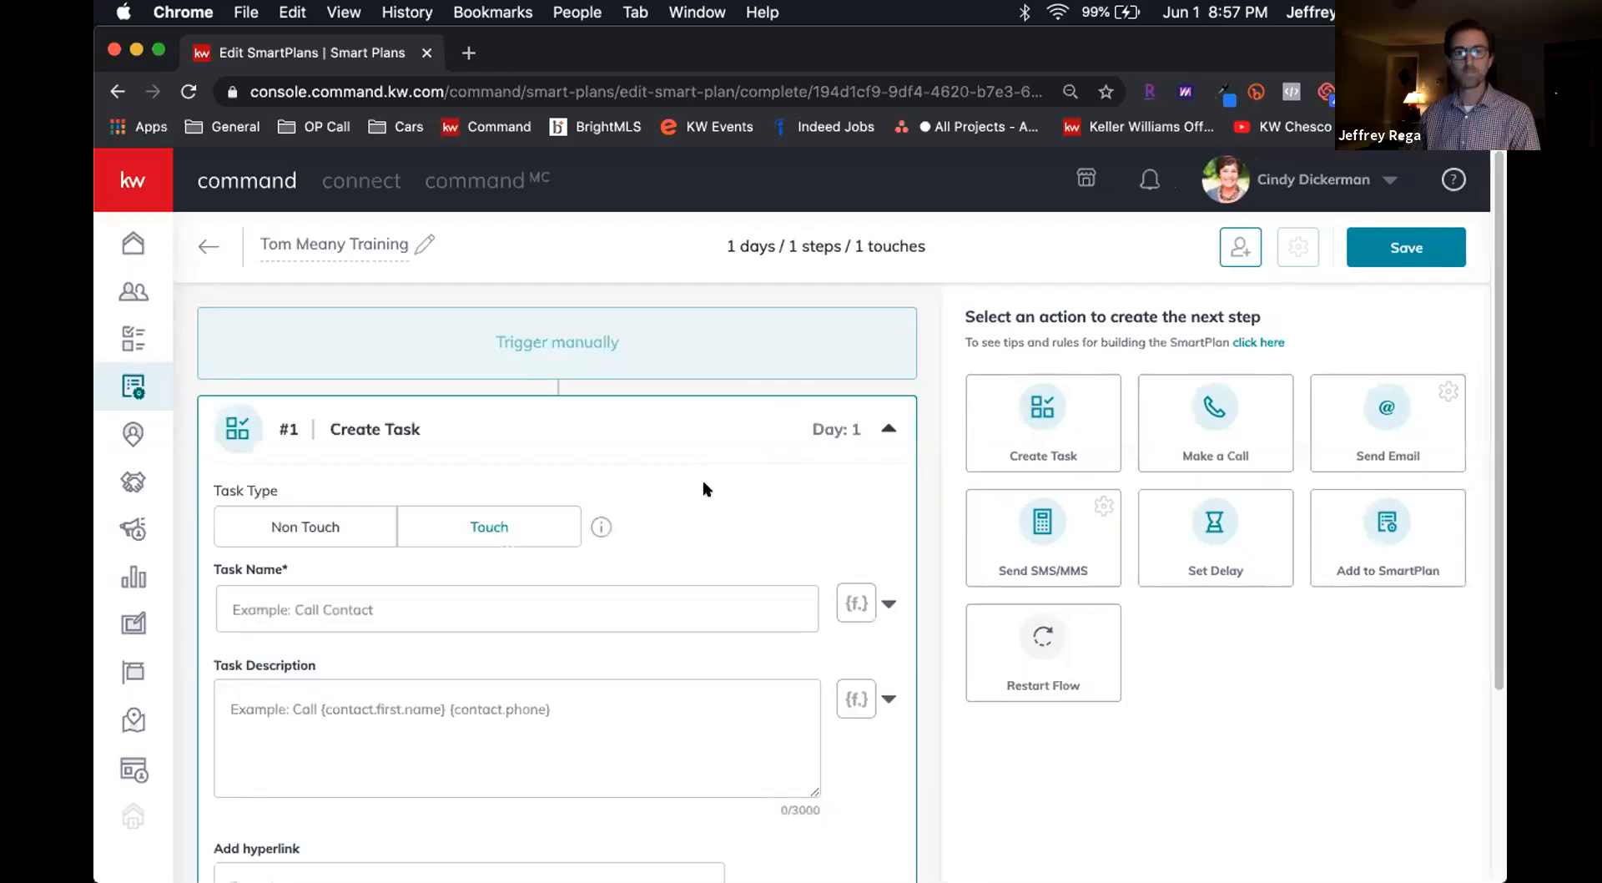
scroll(713, 487, "down", 2)
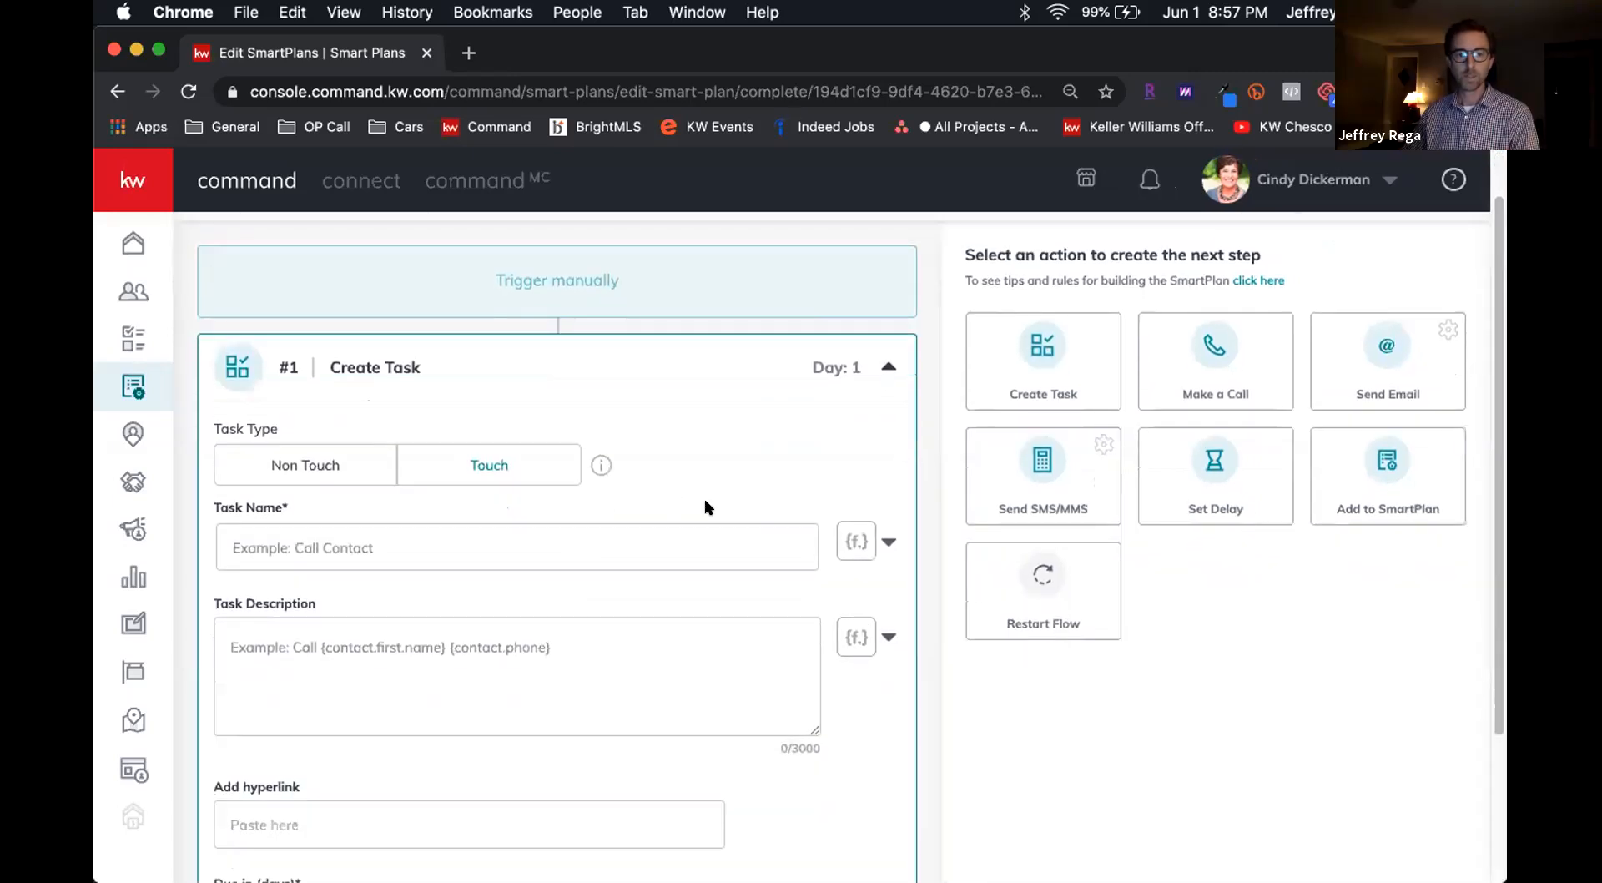
scroll(753, 447, "down", 1)
left_click(495, 508)
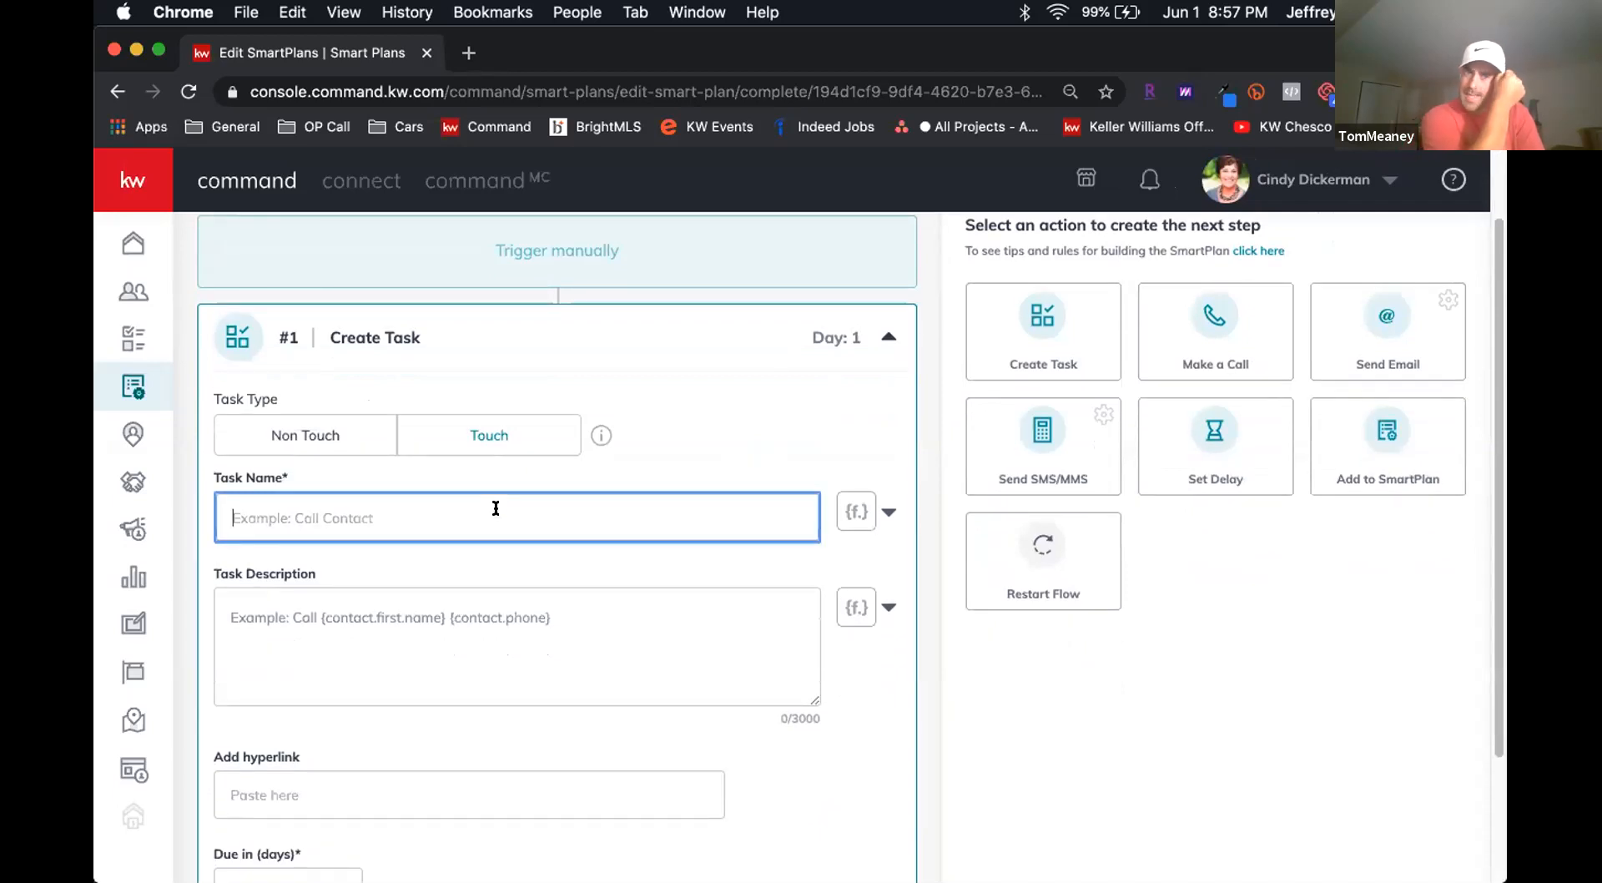
type("Example Task 1")
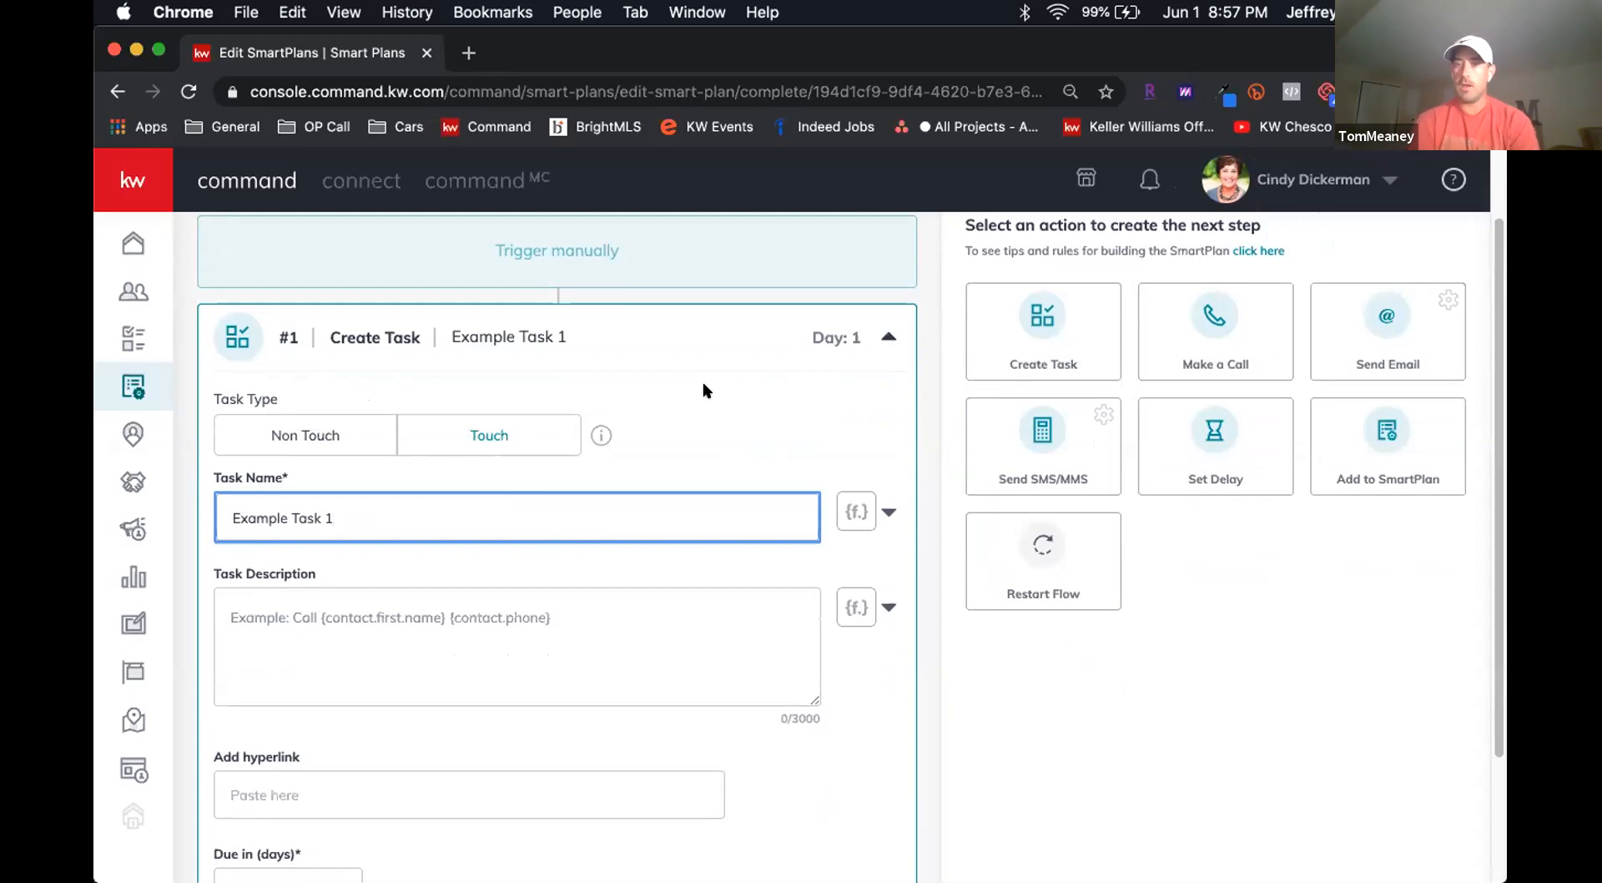
Step: Add a Send SMS/MMS action as the second step, below the Example Task 1 step
scroll(703, 389, "down", 1)
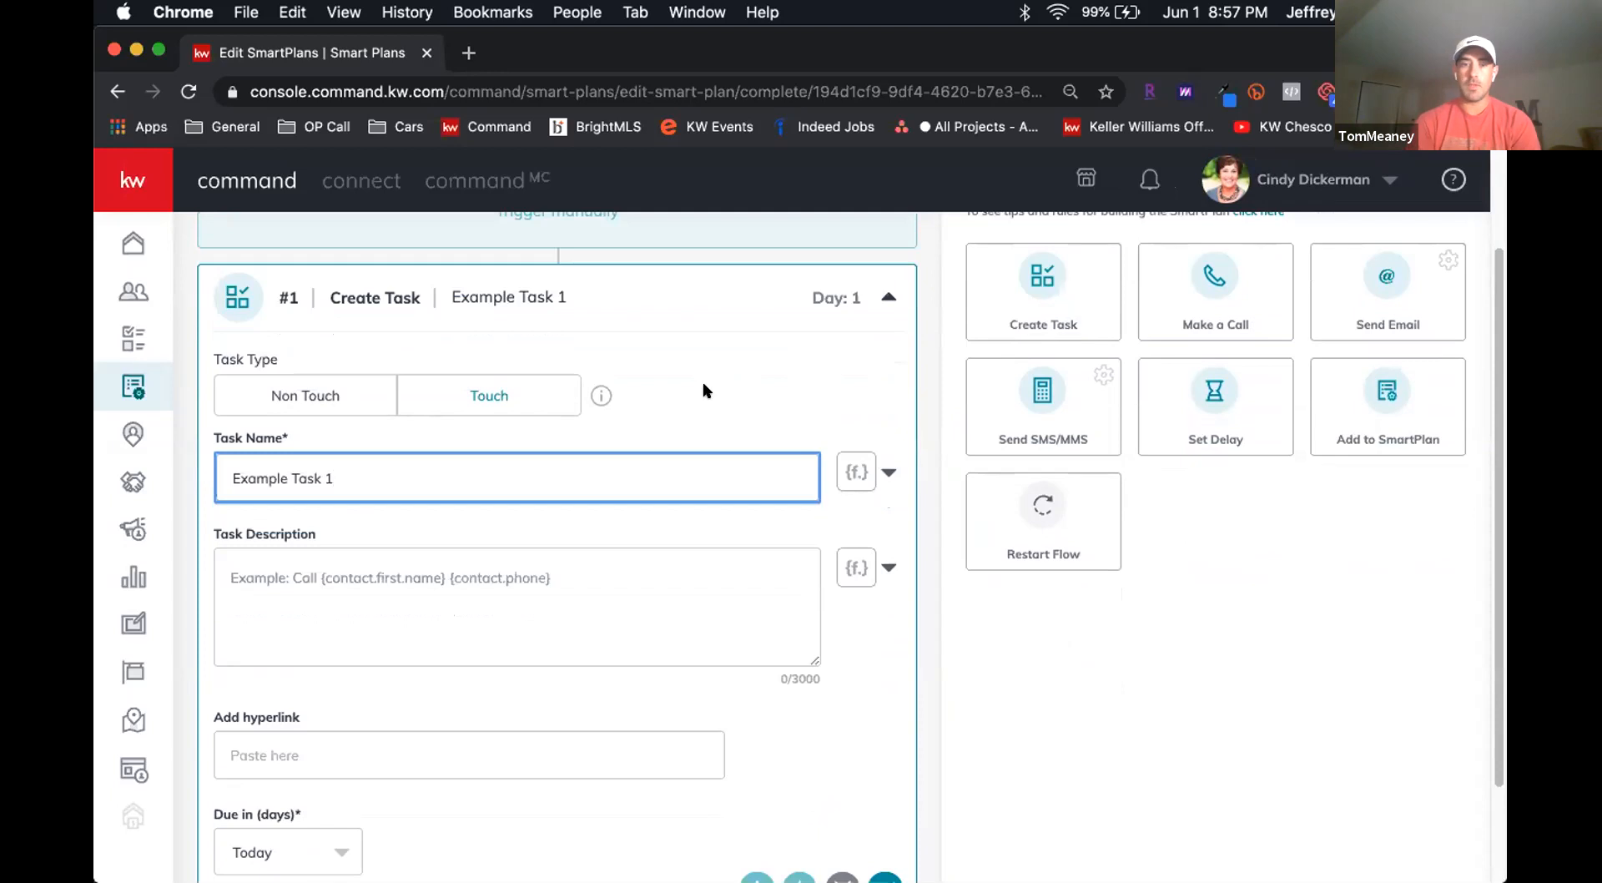
scroll(656, 487, "down", 3)
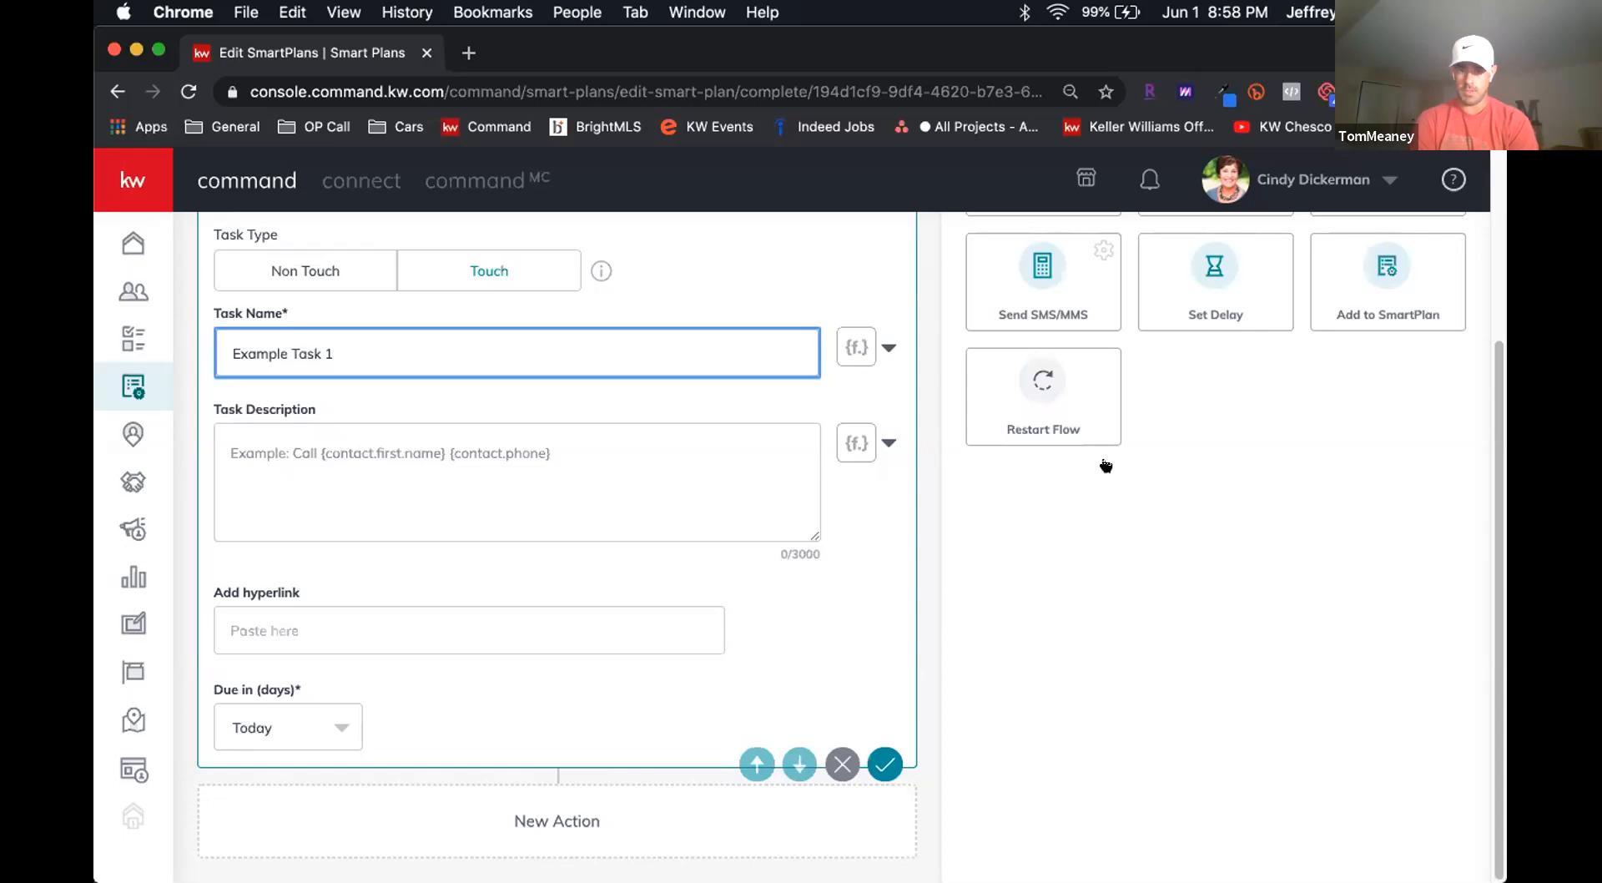
left_click(1012, 300)
left_click_drag(1012, 301, 594, 853)
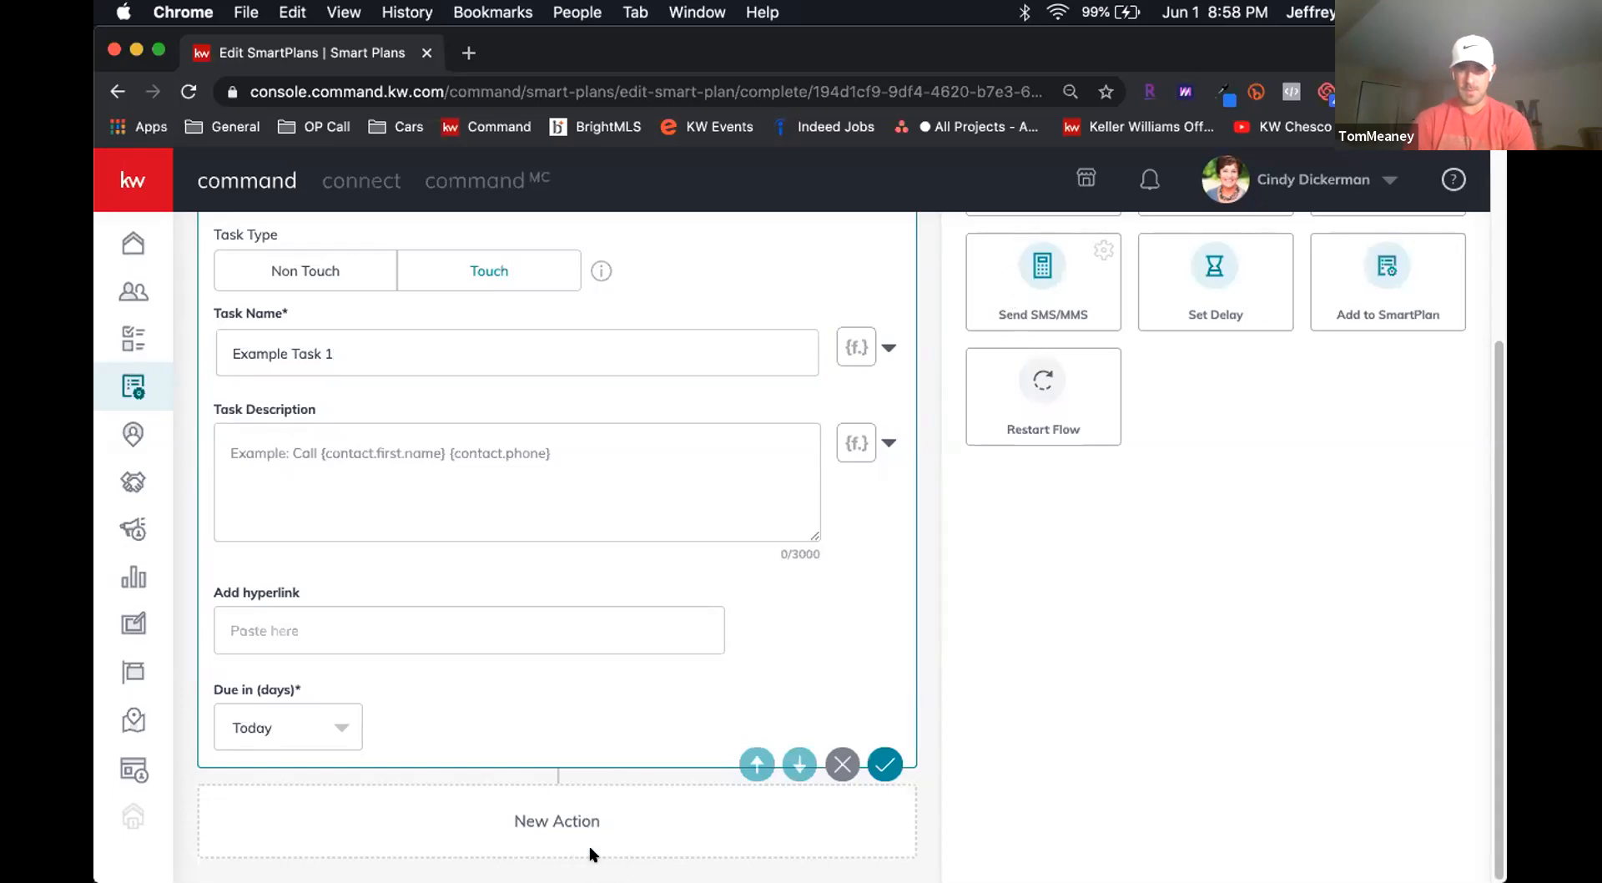
scroll(595, 552, "down", 6)
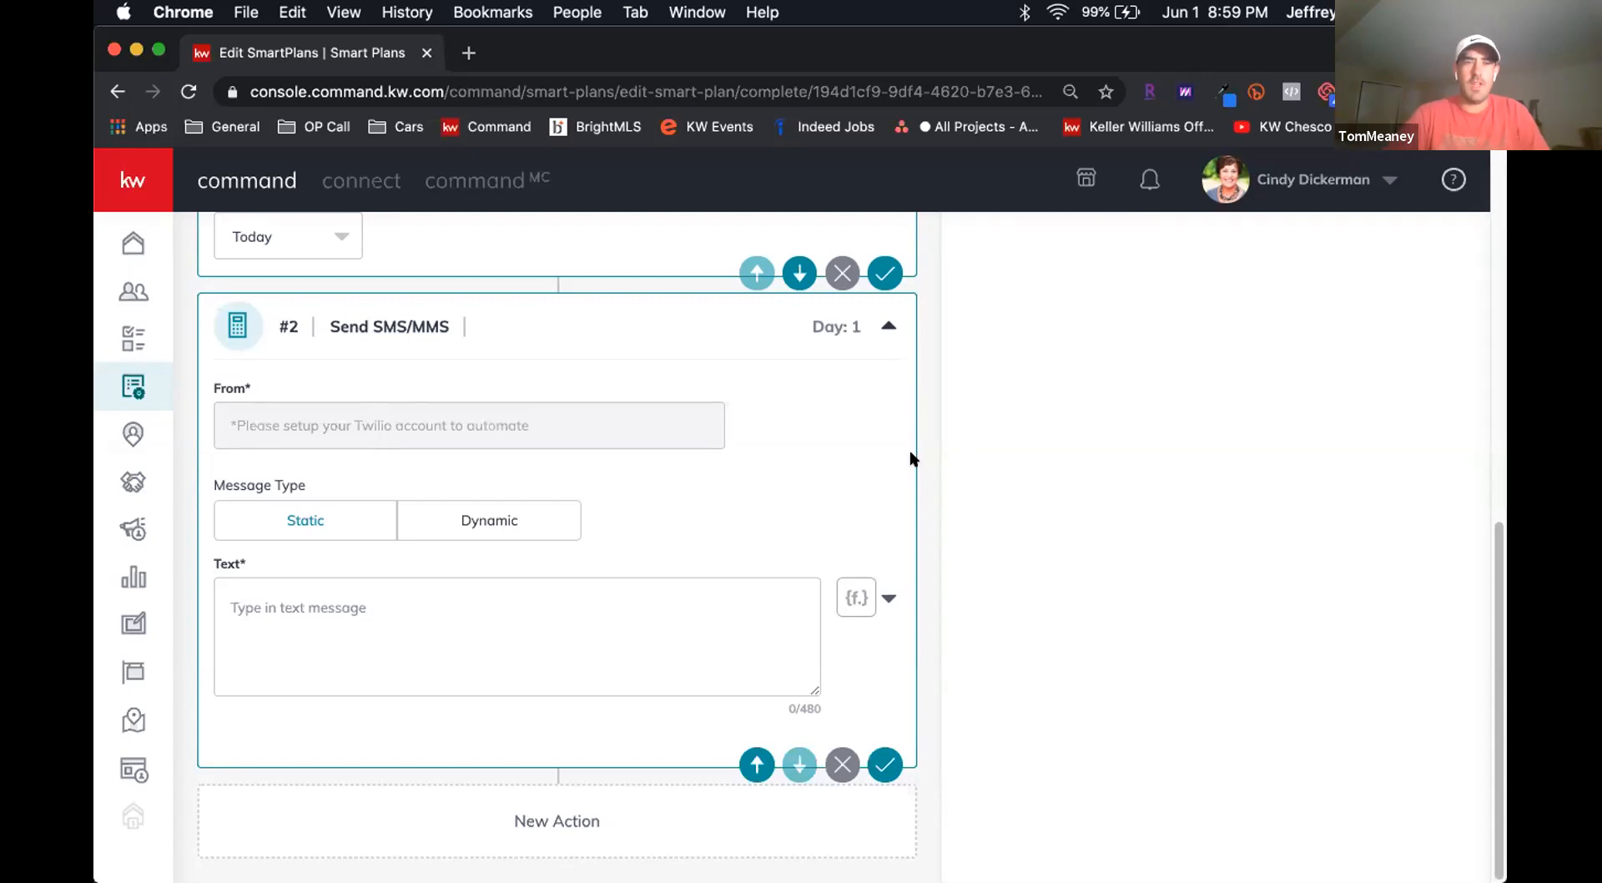
Step: Review the available SmartPlan actions and the settings of the plan's task and SMS/MMS steps
scroll(1142, 519, "up", 1)
scroll(1141, 519, "up", 10)
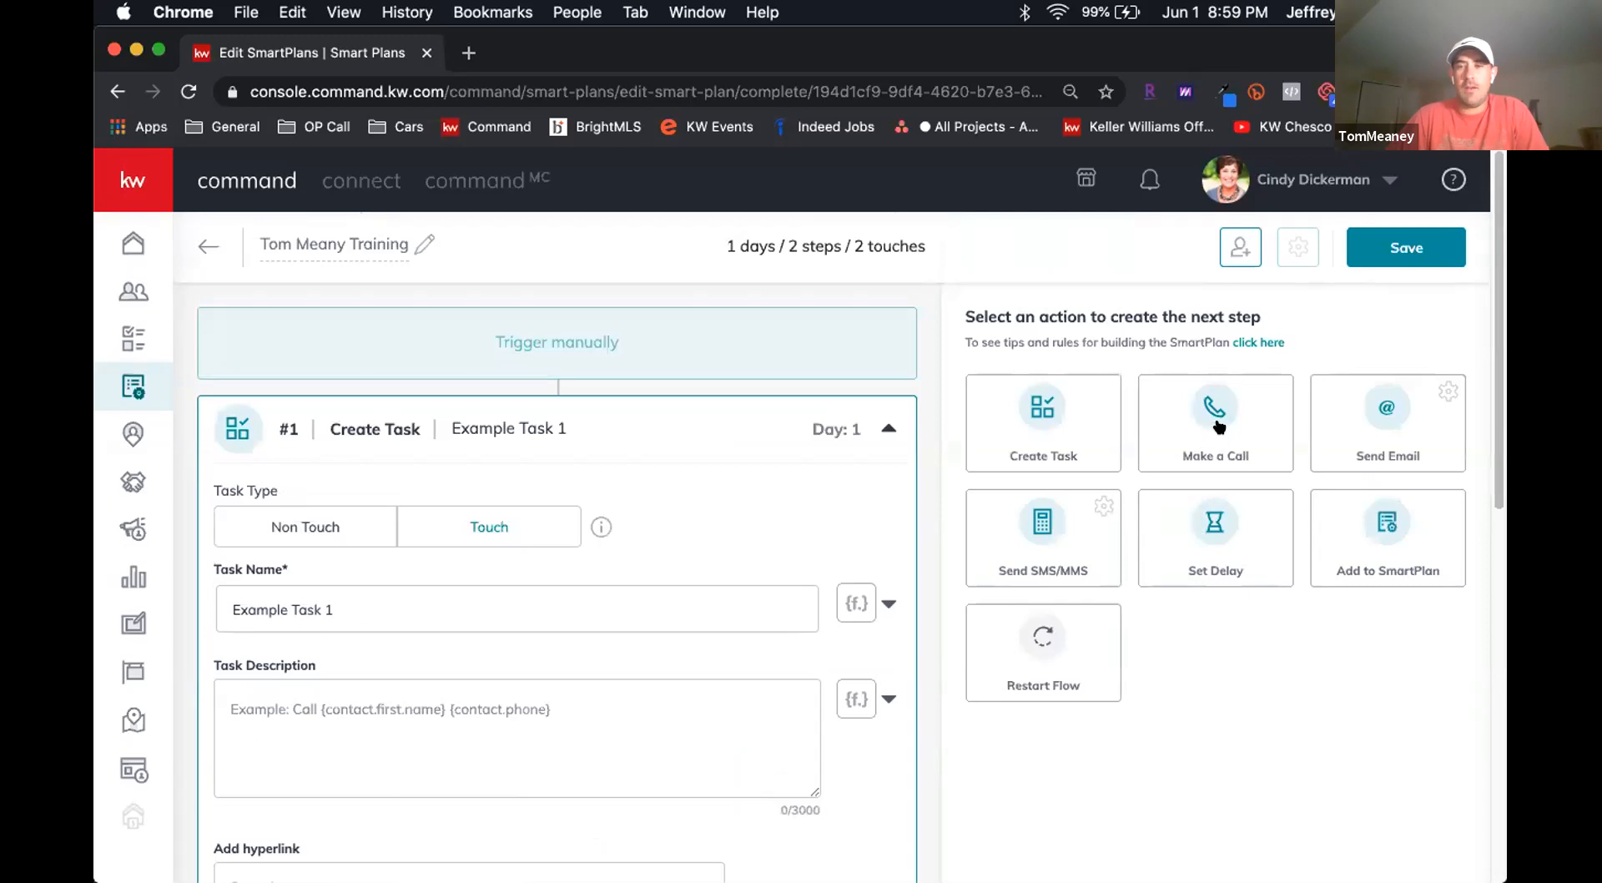
scroll(1226, 528, "down", 3)
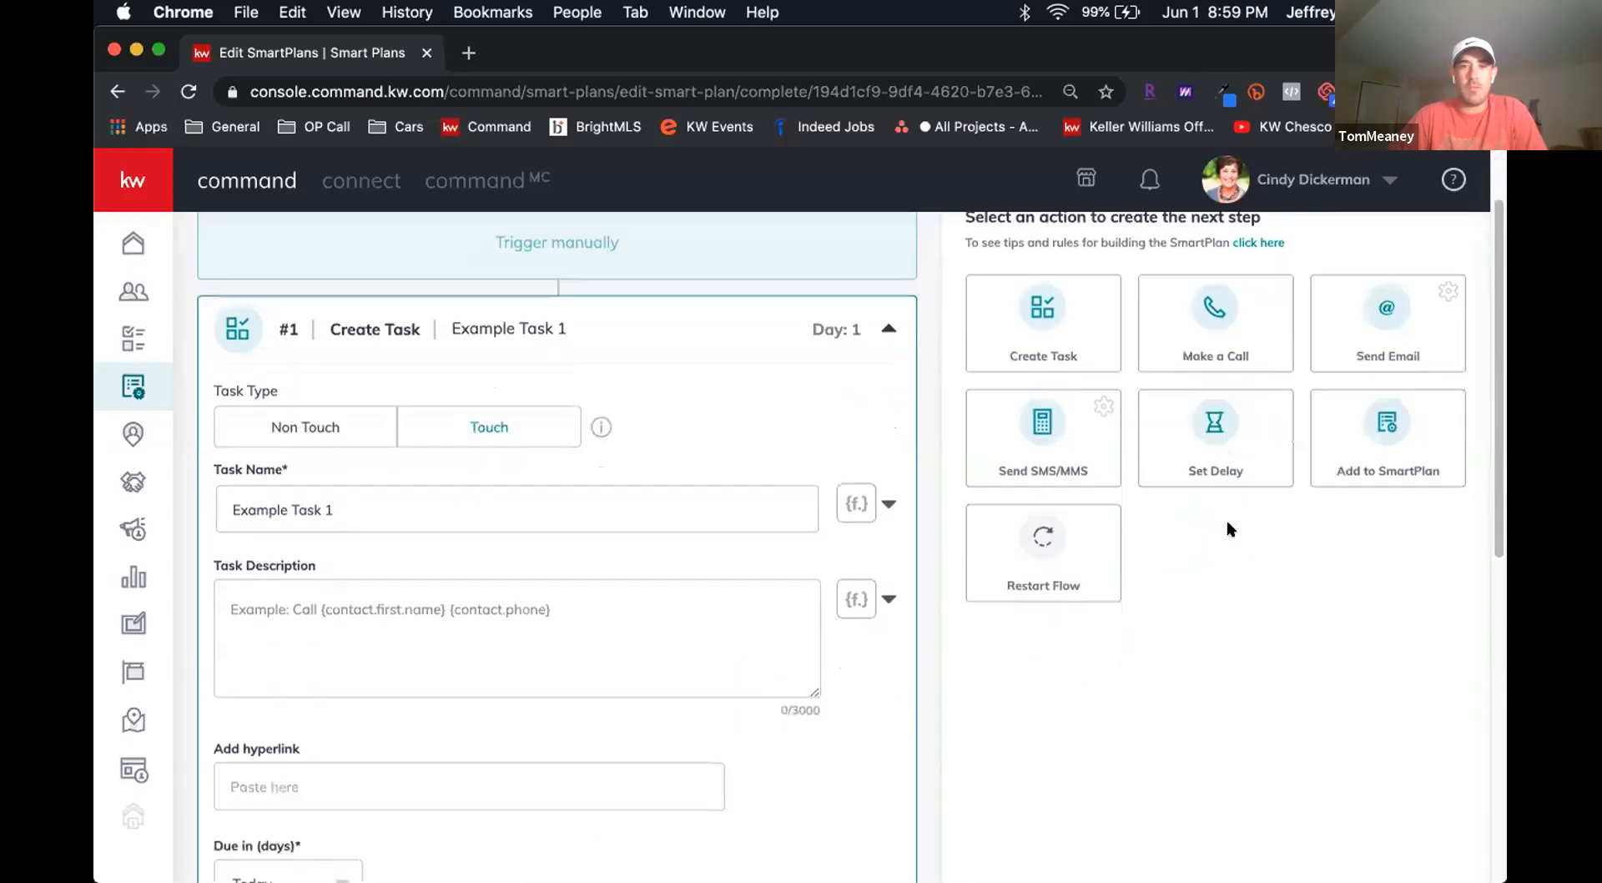
scroll(1226, 527, "down", 4)
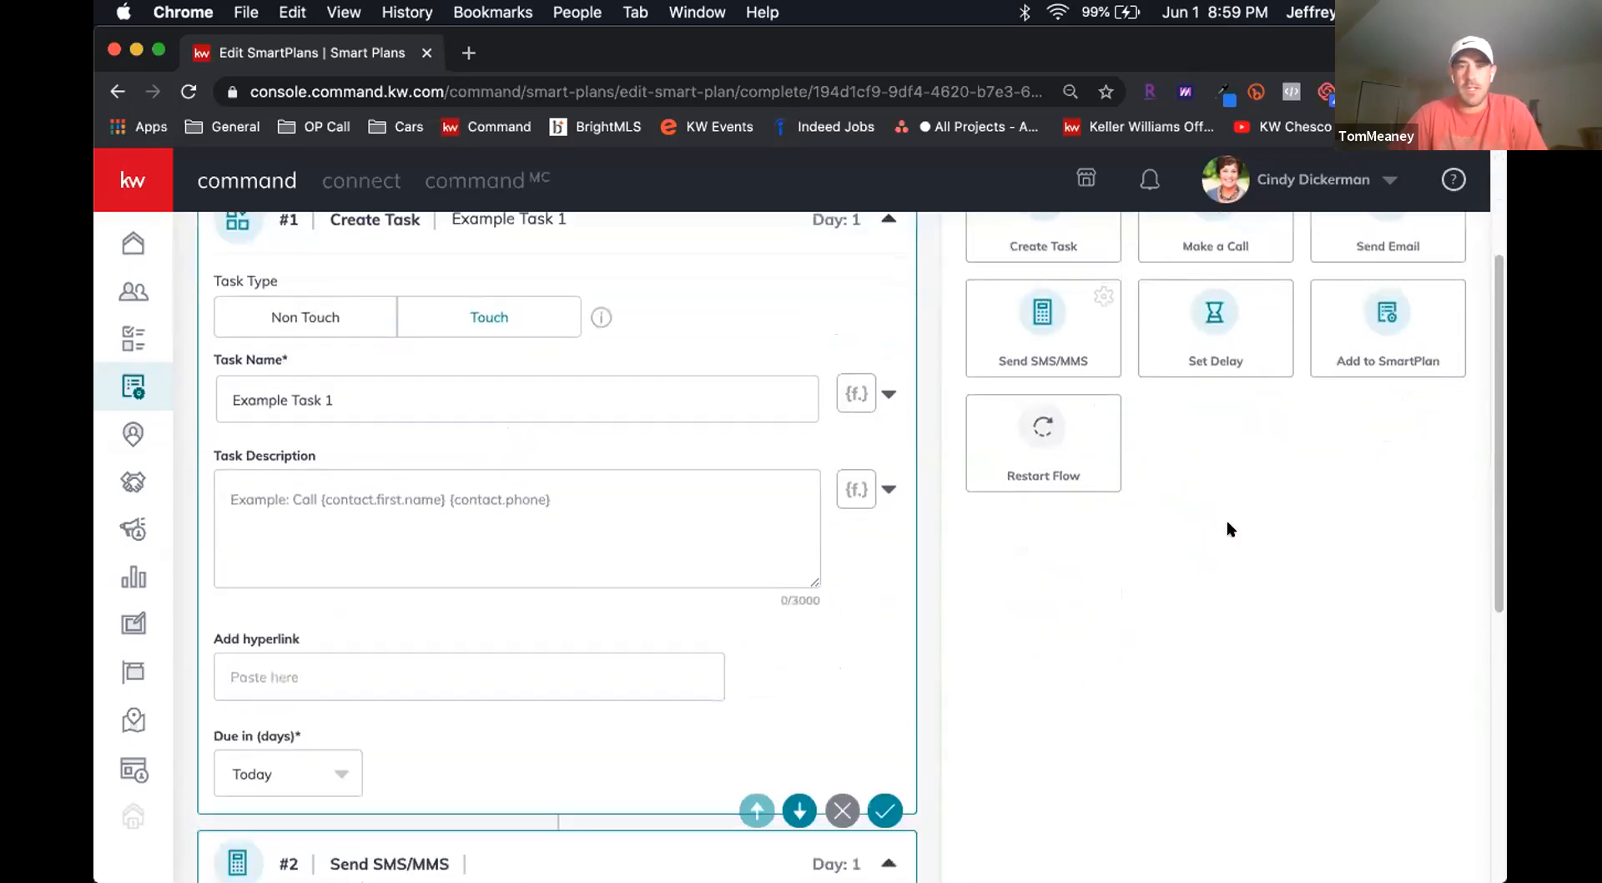
scroll(1231, 522, "down", 5)
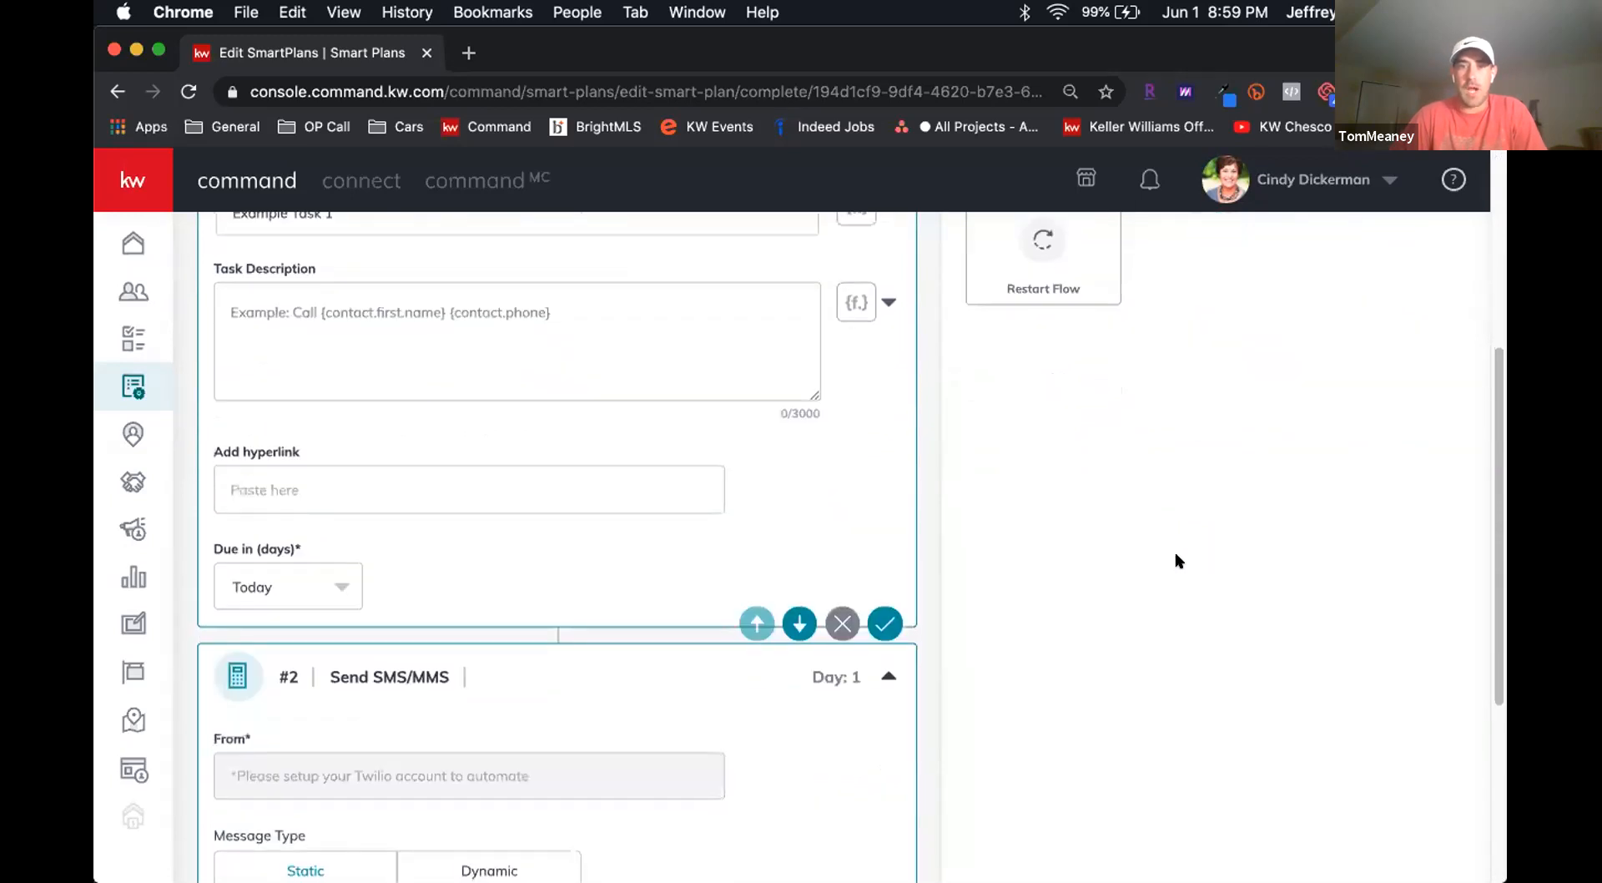
scroll(1168, 561, "down", 10)
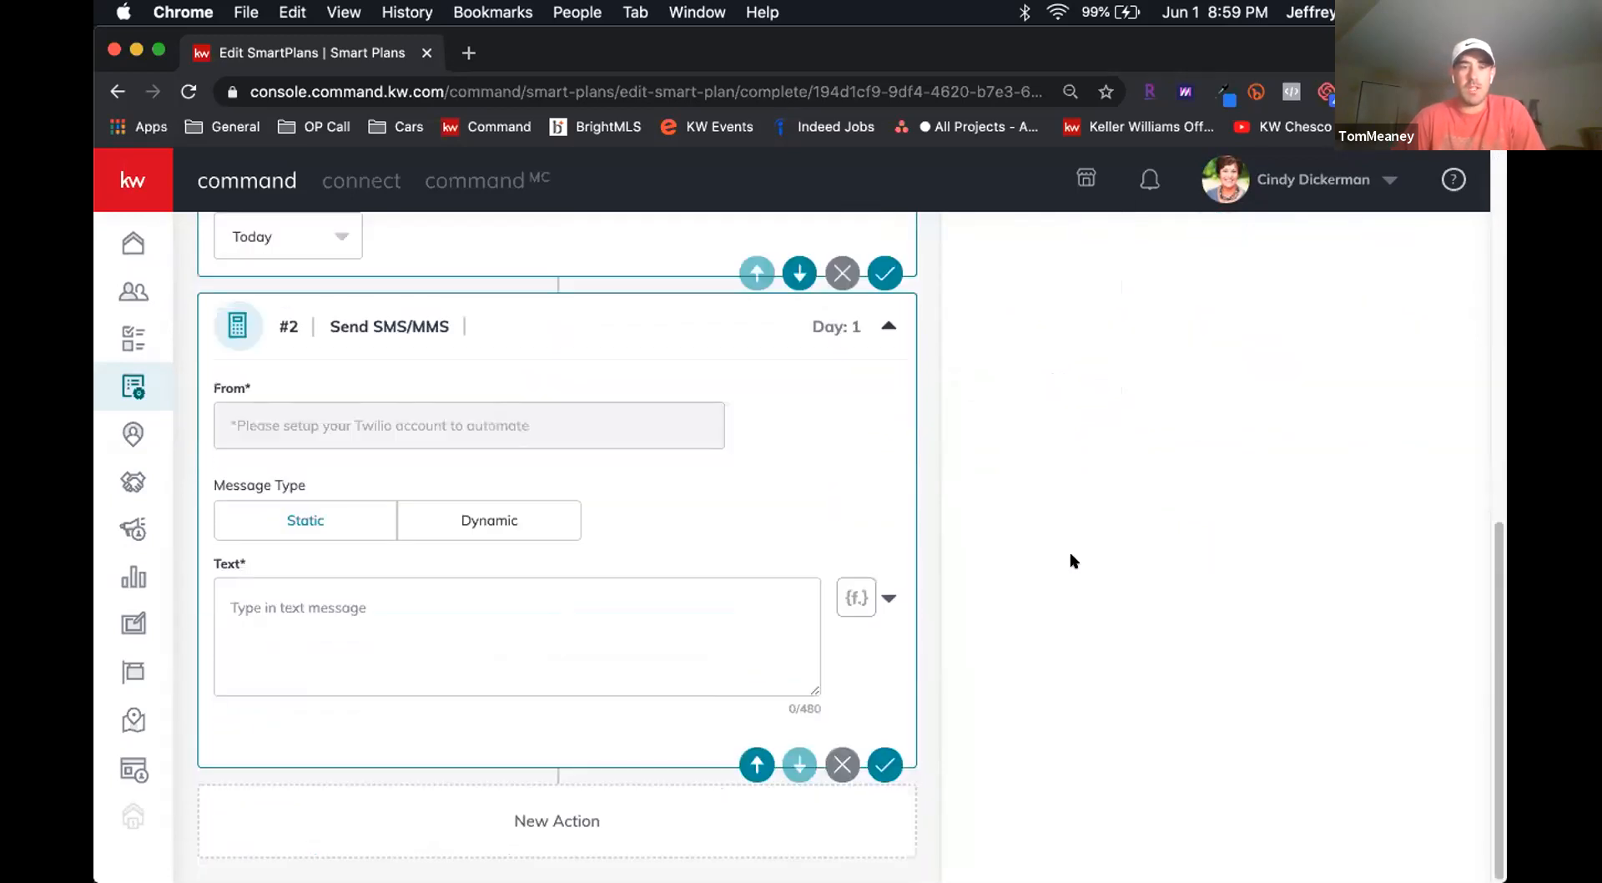
scroll(1049, 566, "up", 15)
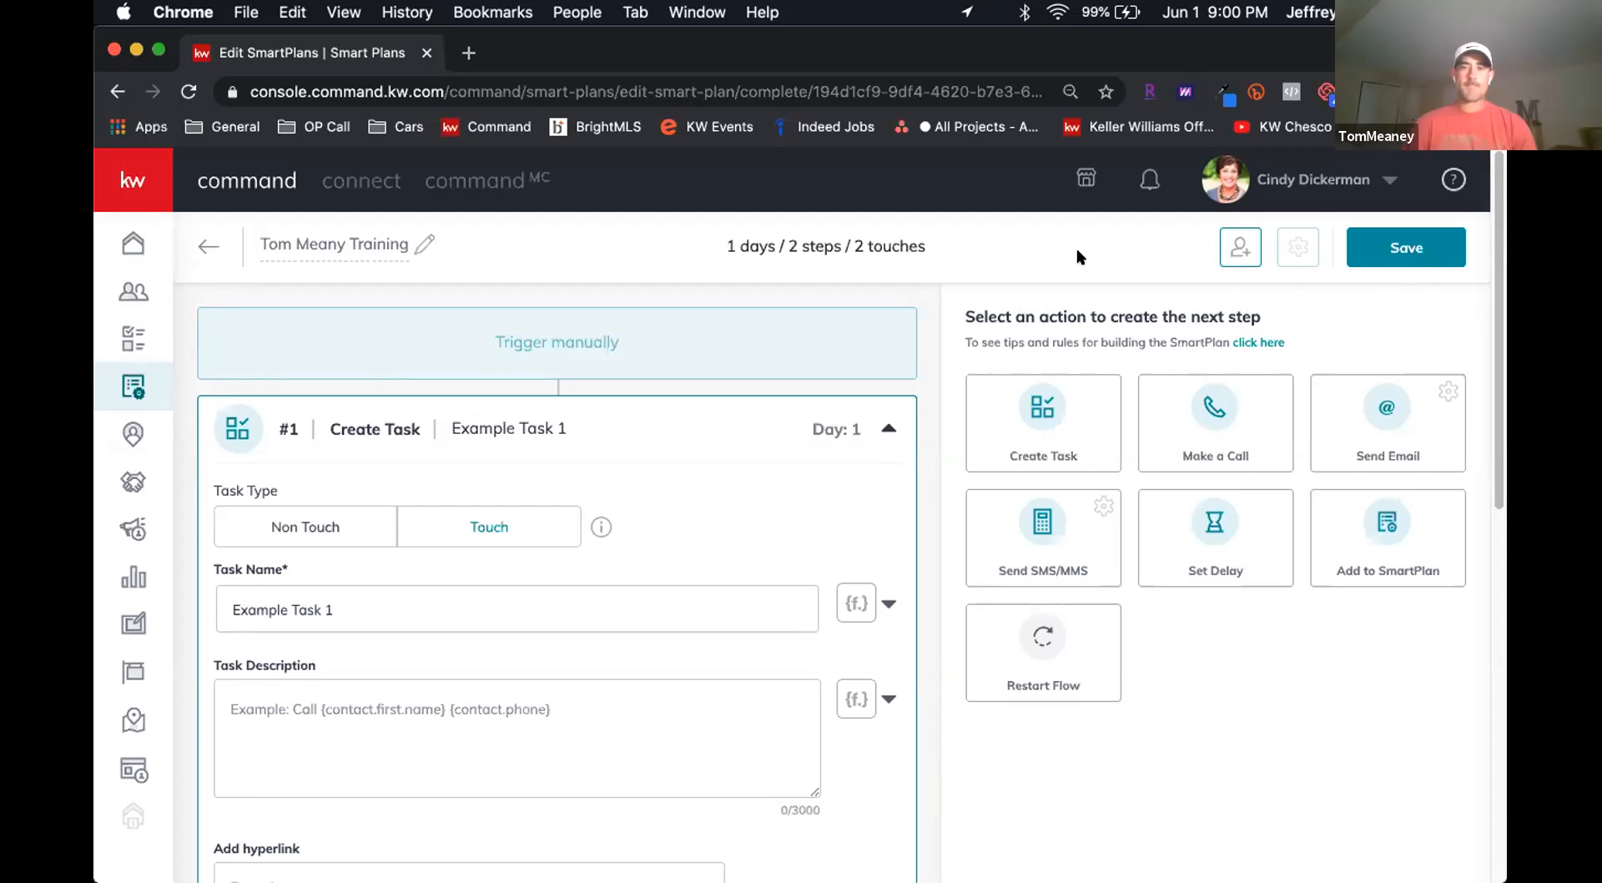
Step: Try to save the new SmartPlan, and leave the editor for My SmartPlans while discarding the unsaved changes
left_click(1390, 259)
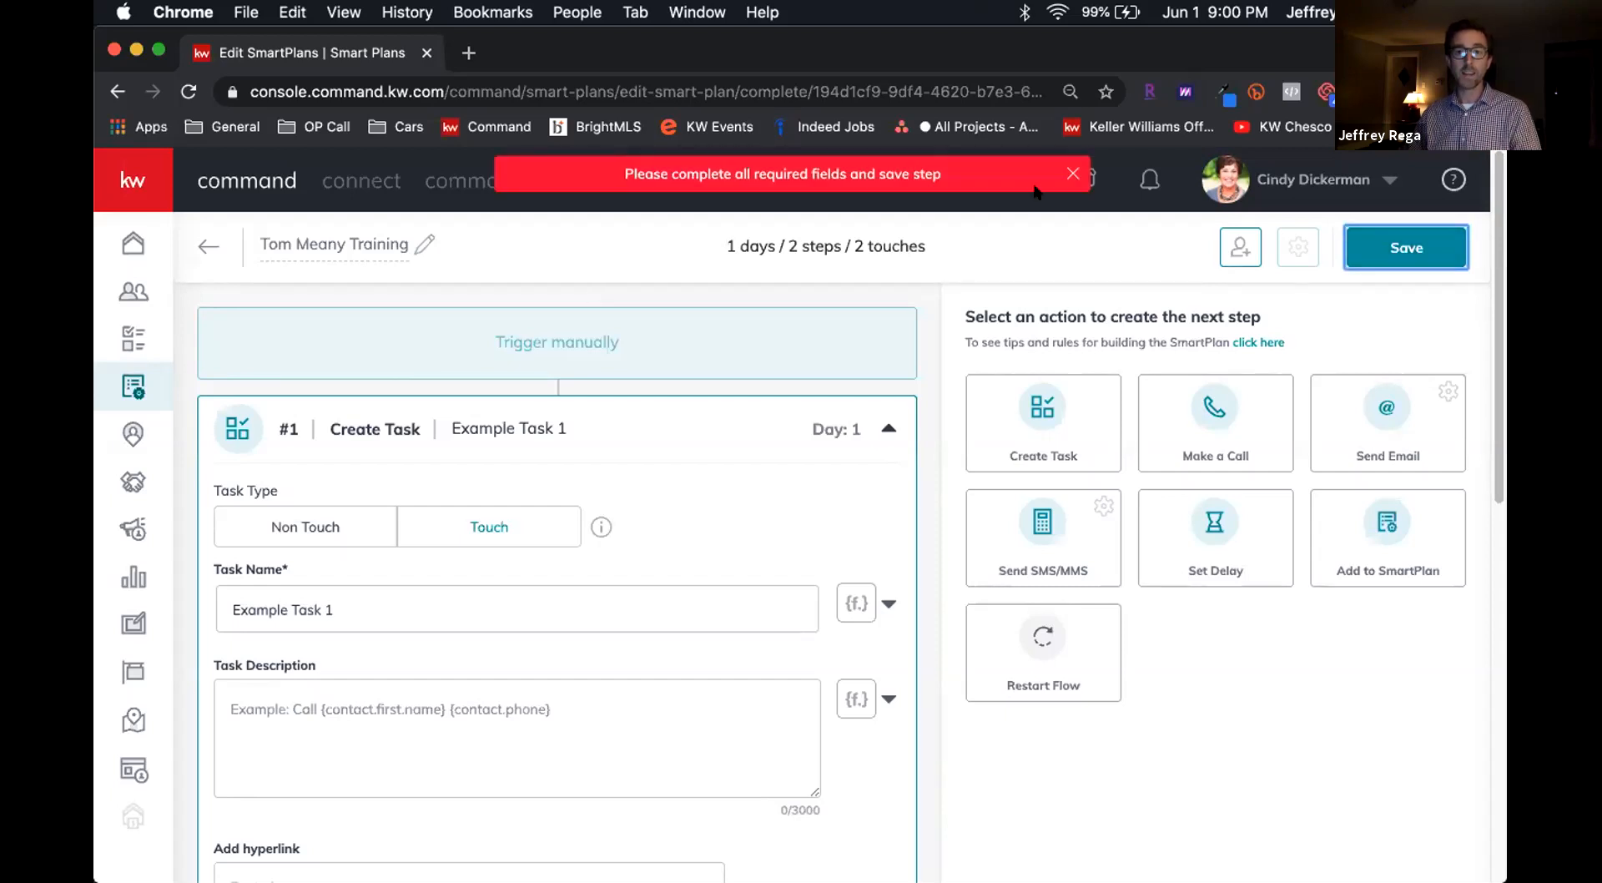
left_click(1072, 174)
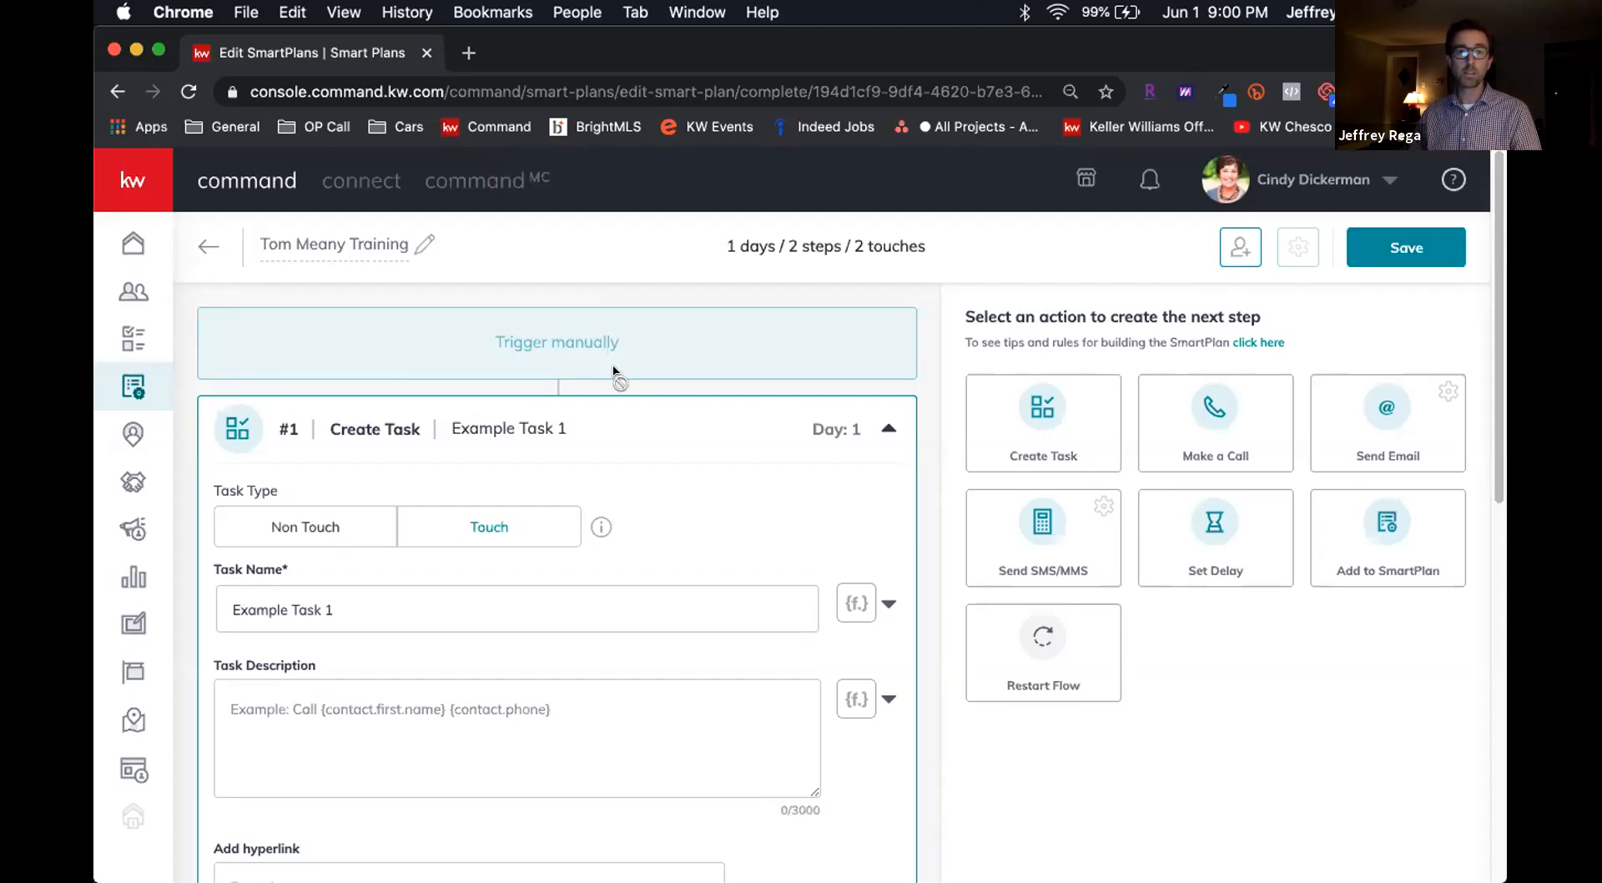
left_click(108, 188)
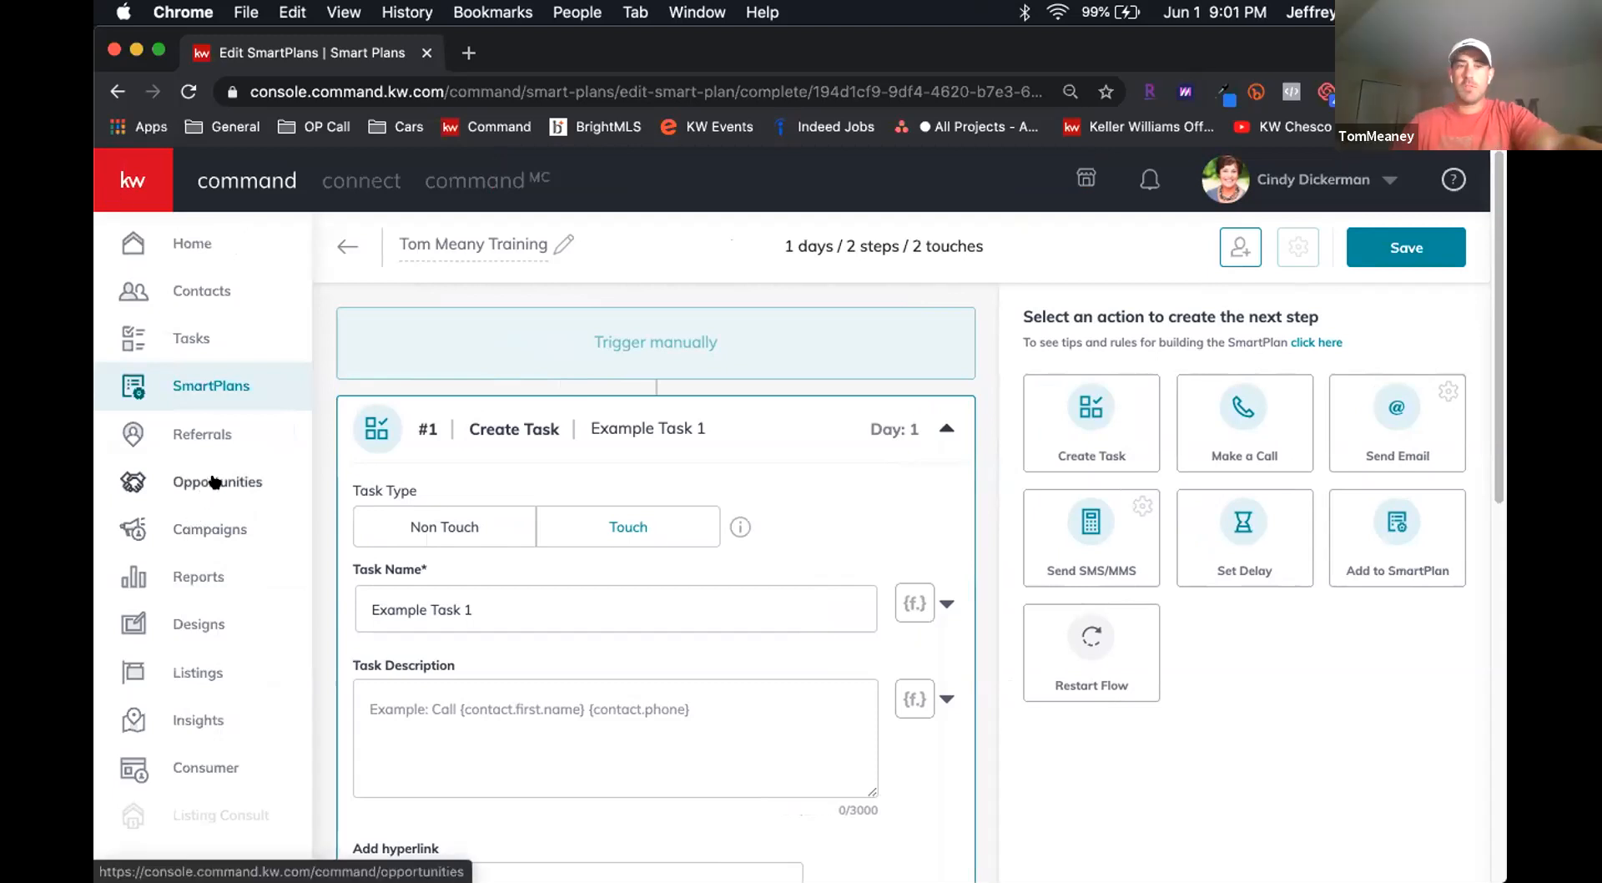
left_click(328, 244)
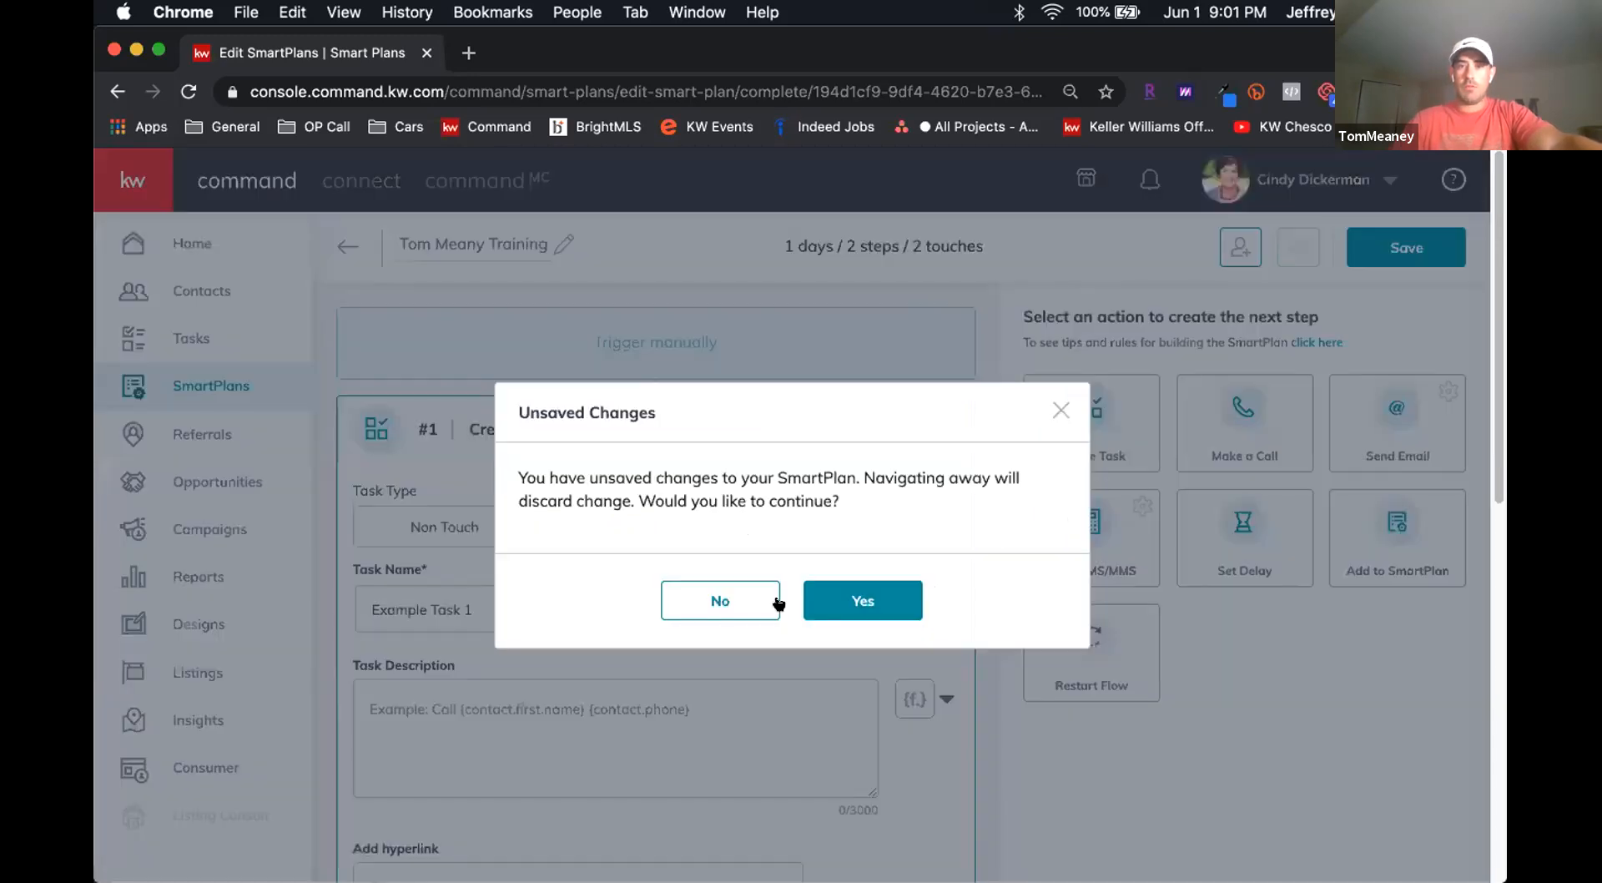
left_click(845, 607)
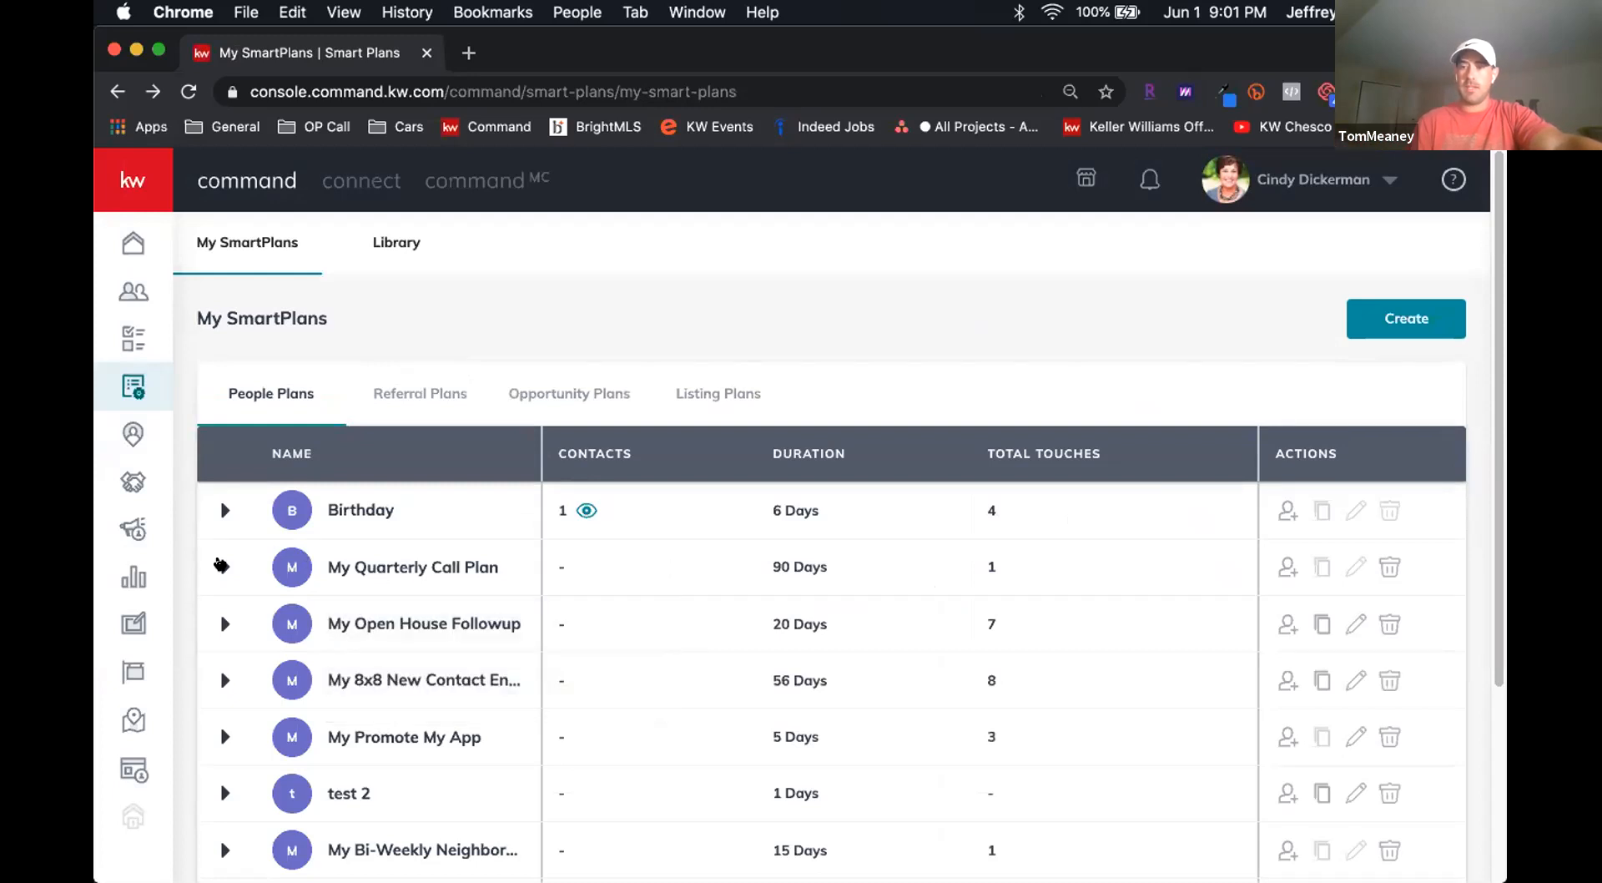
Step: Expand My Quarterly Call Plan and review its phone call, delay and repeat steps
left_click(222, 566)
scroll(462, 558, "down", 3)
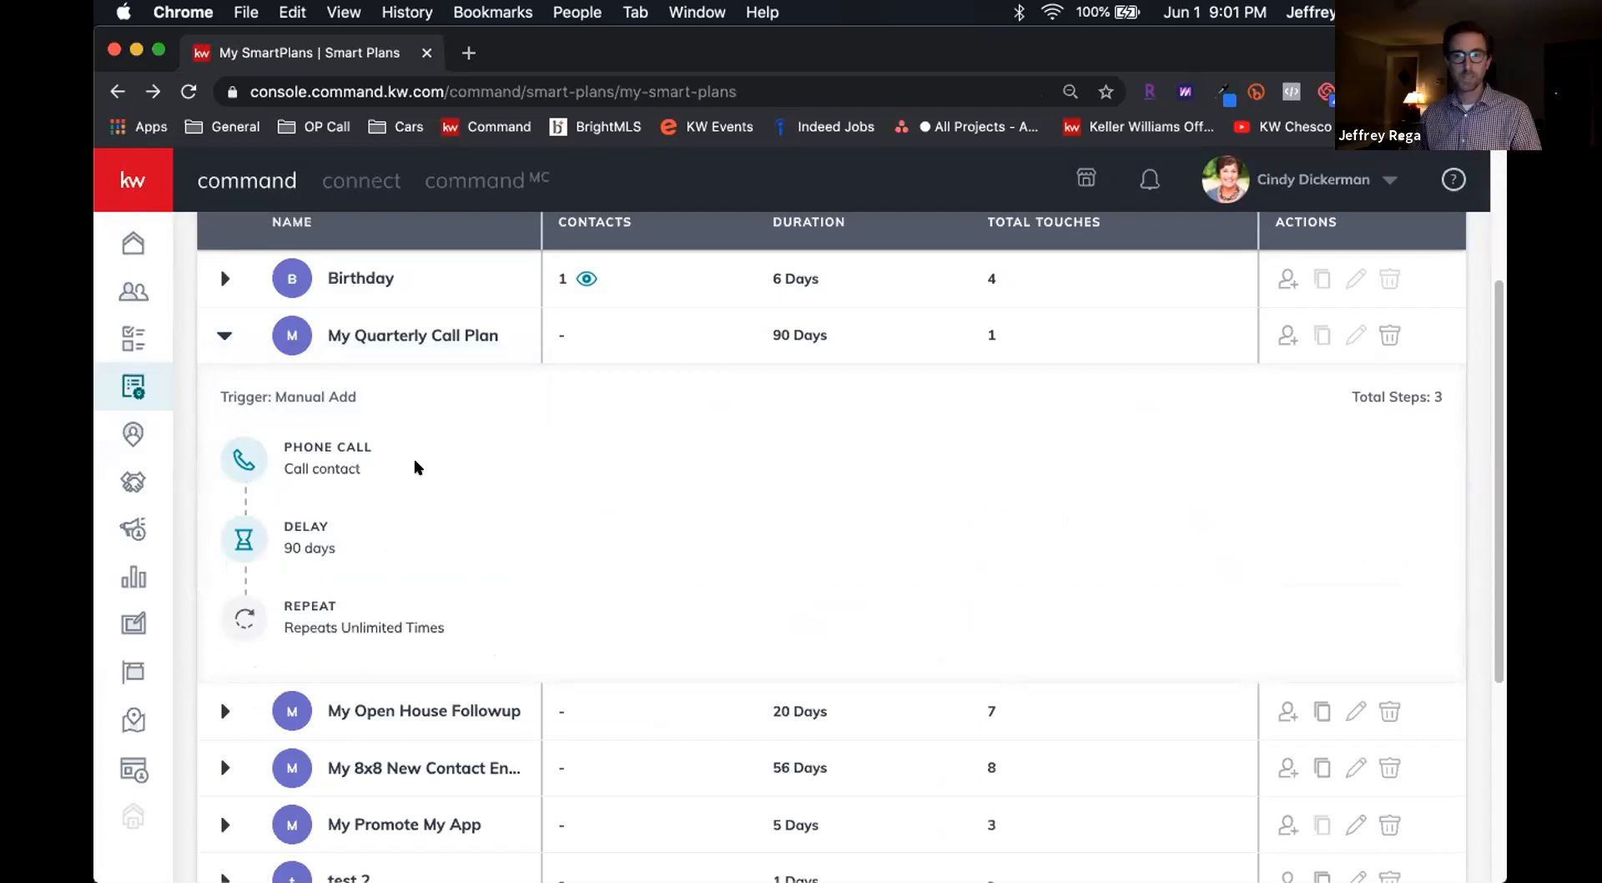
mouse_move(314, 455)
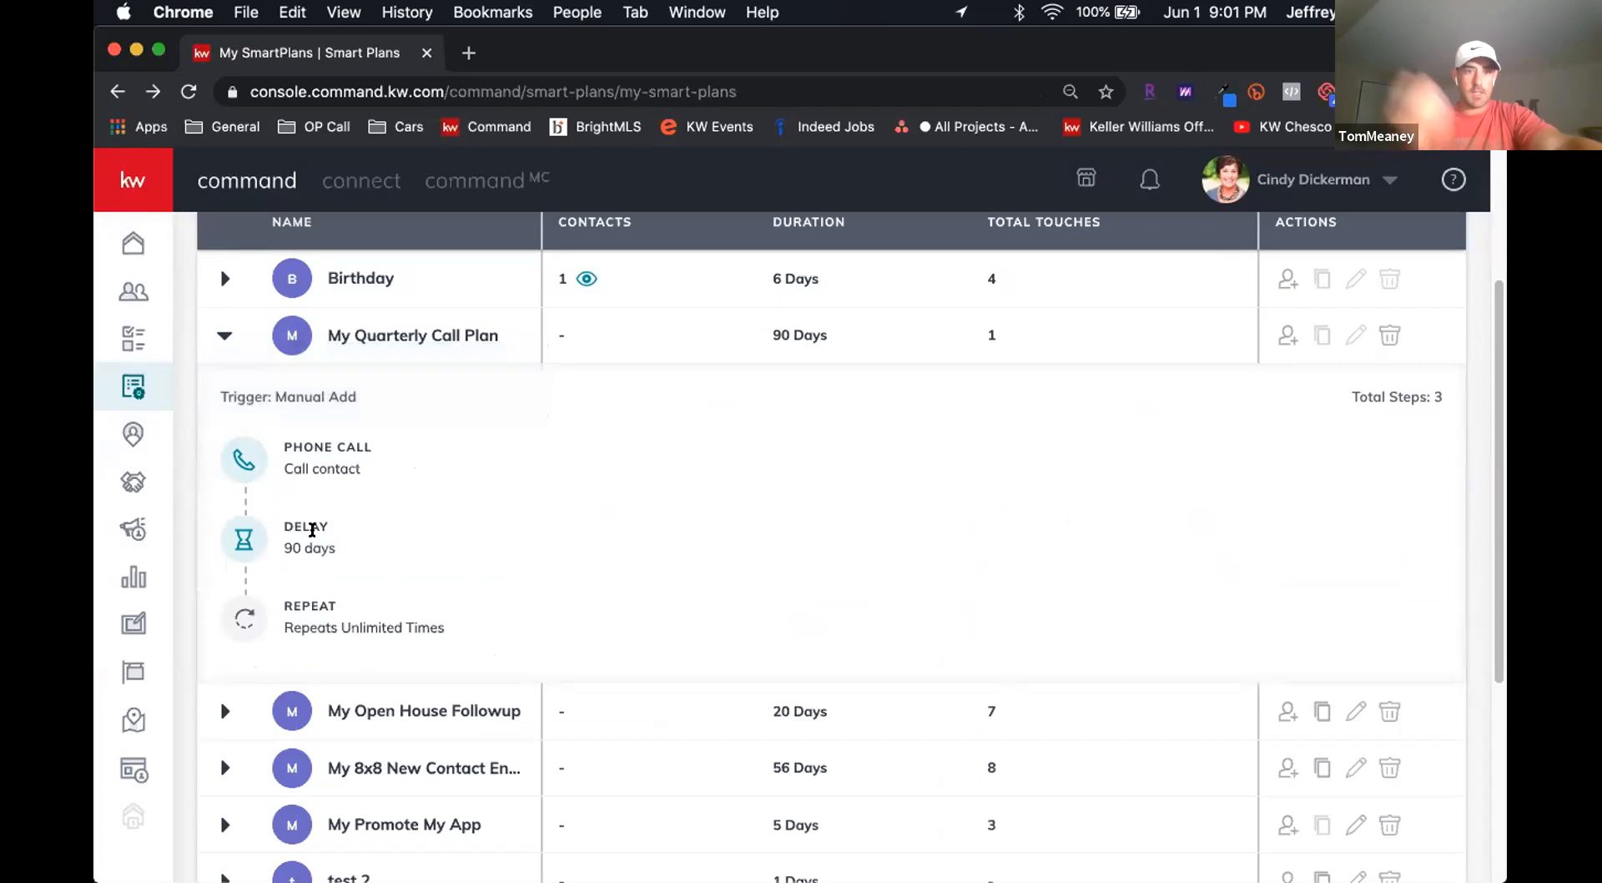
mouse_move(404, 580)
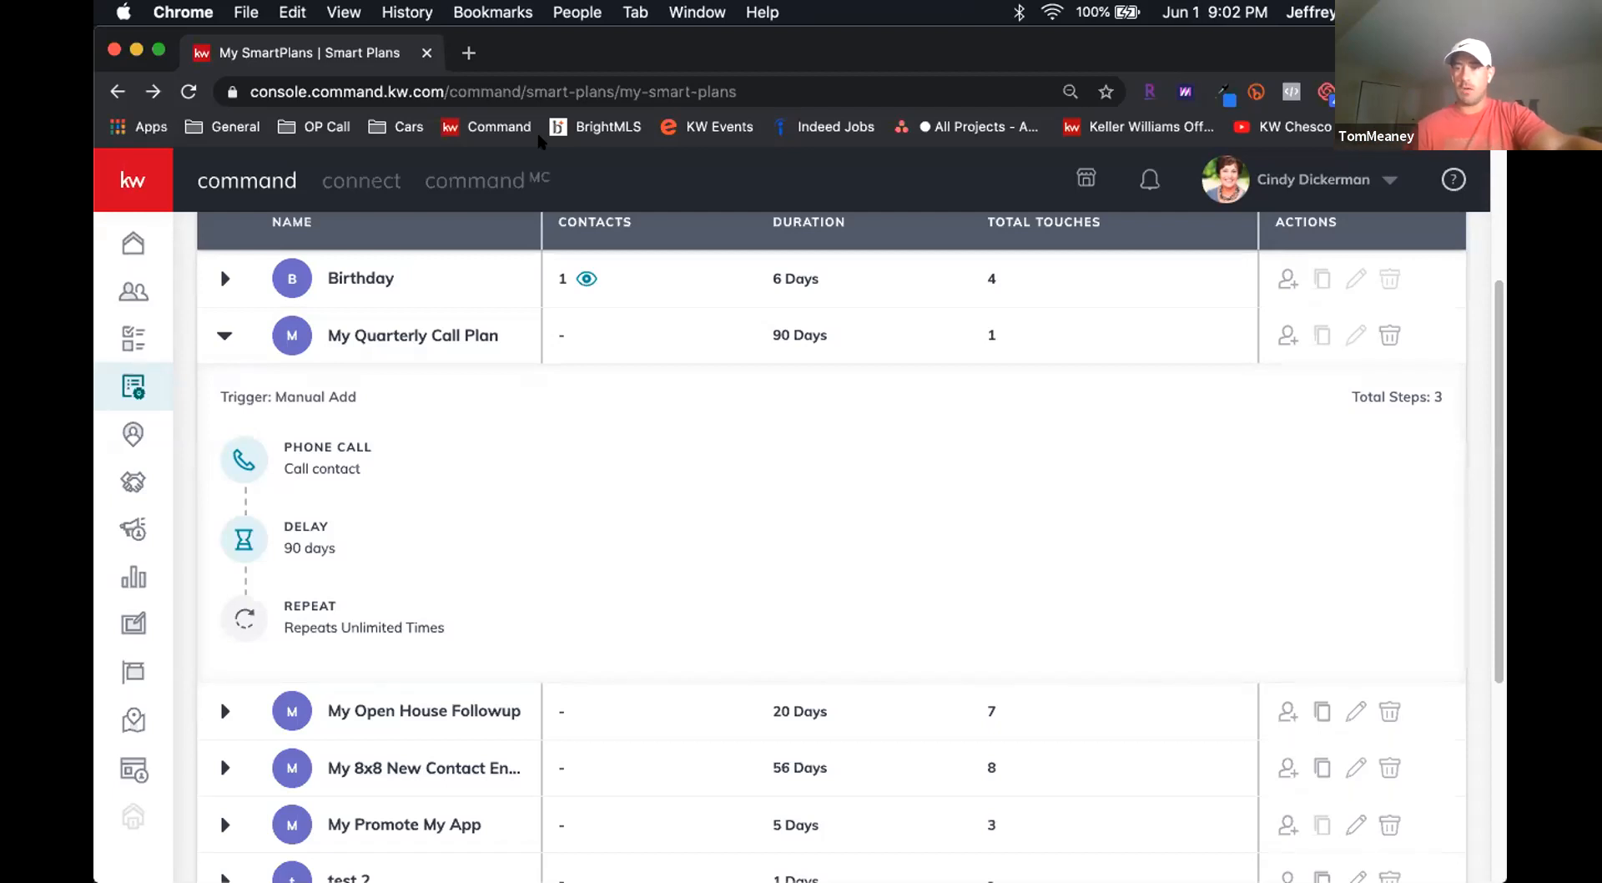
Step: Open the Contacts list and sort it by Last Contacted with the most recent dates first
left_click(132, 293)
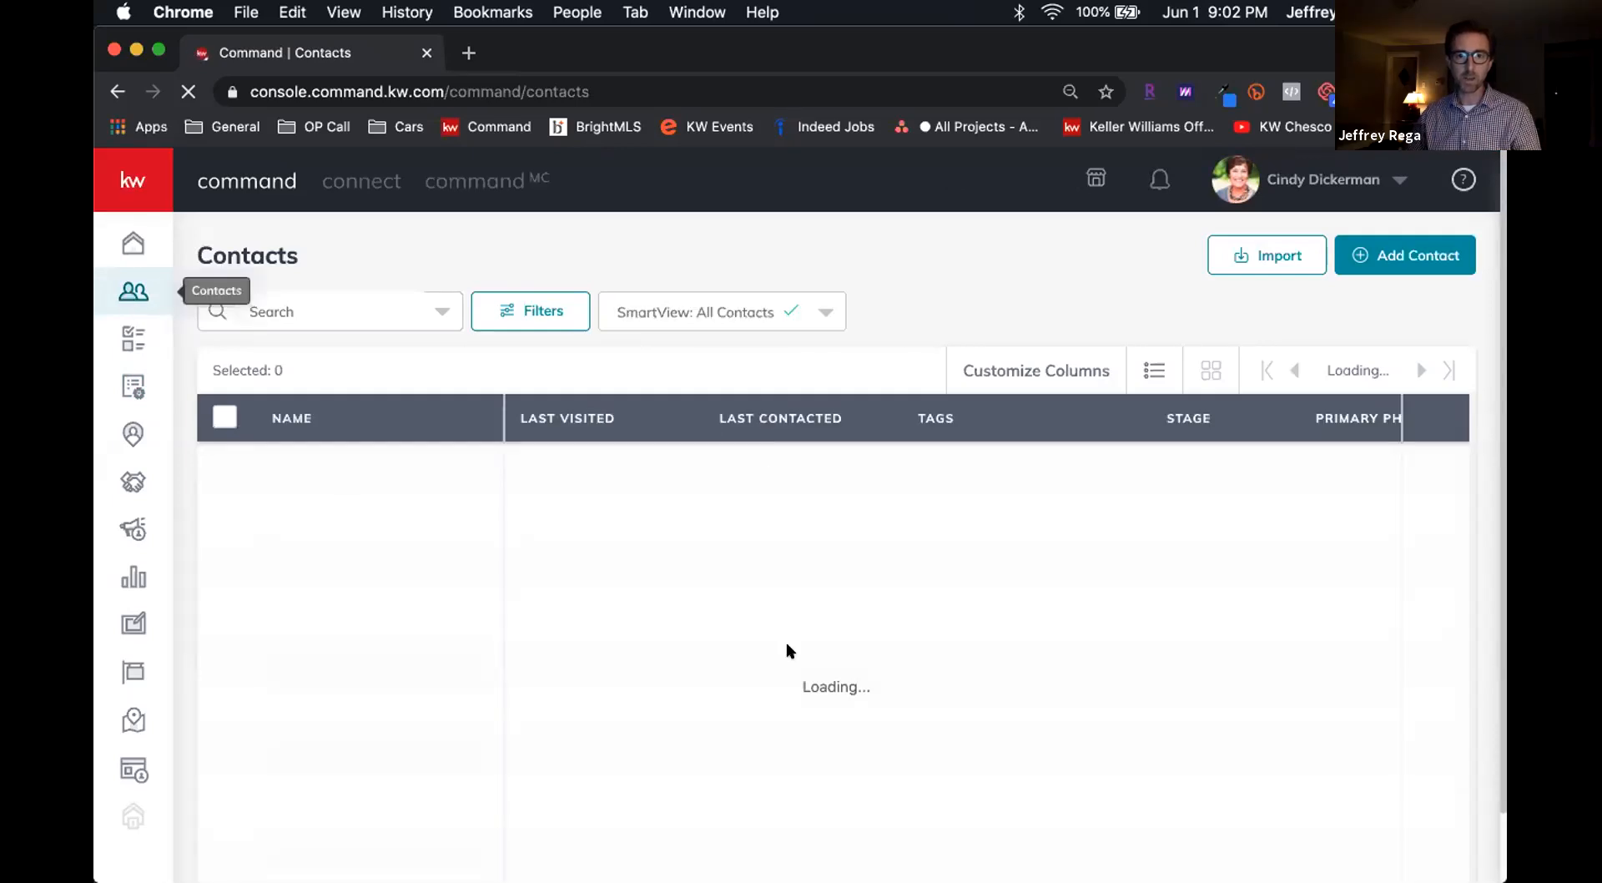
left_click(754, 412)
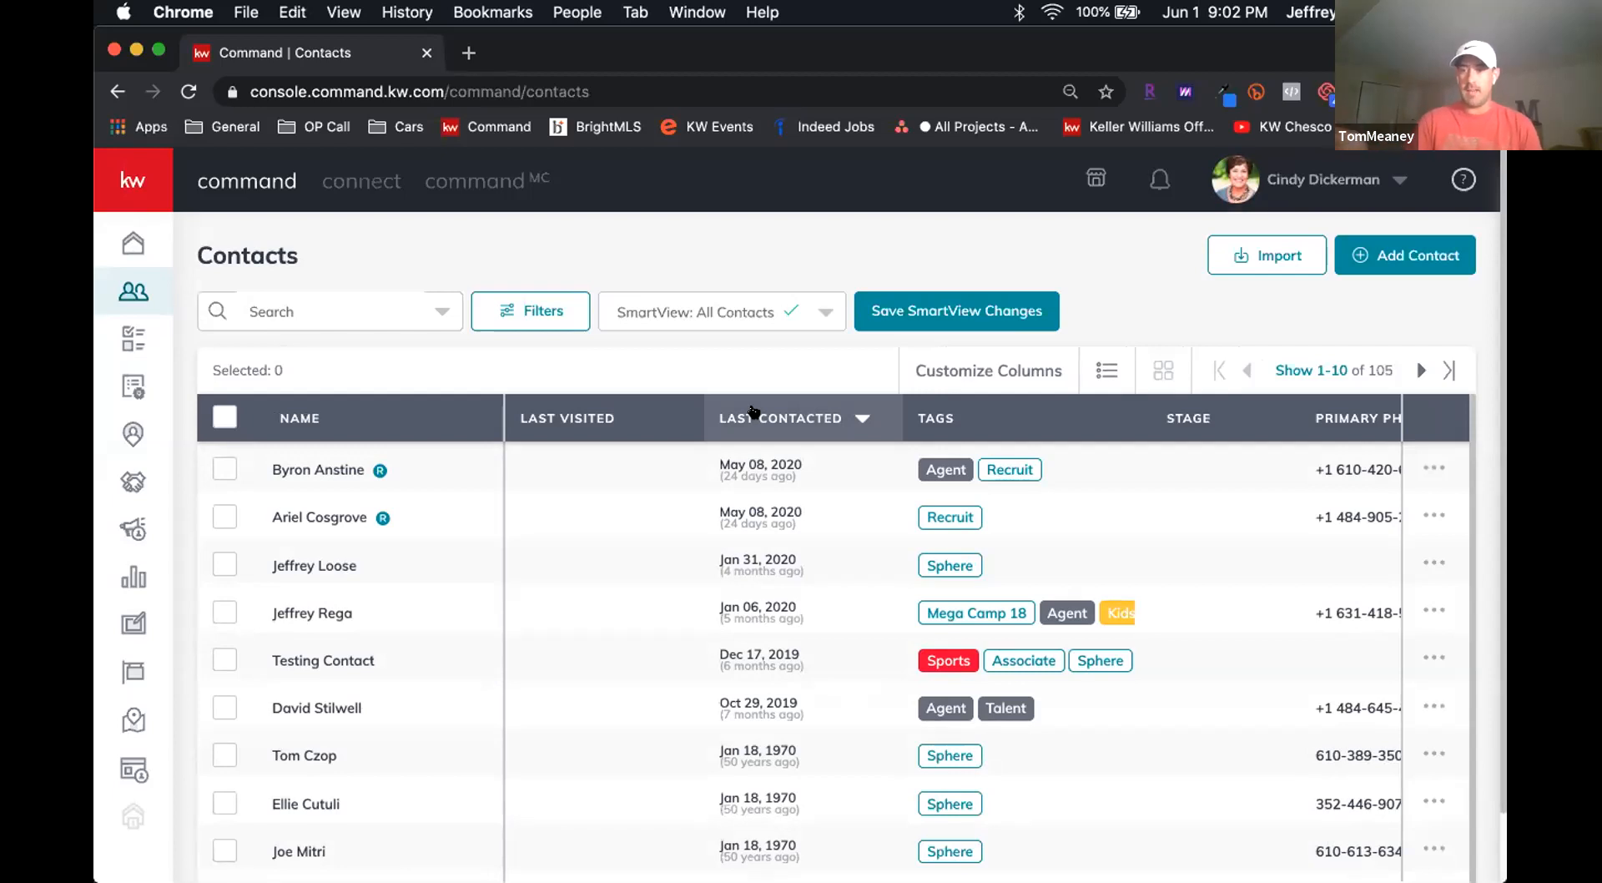
Step: Sort the contacts by Last Contacted with the oldest dates first, and open the Opportunities dashboard
left_click(821, 410)
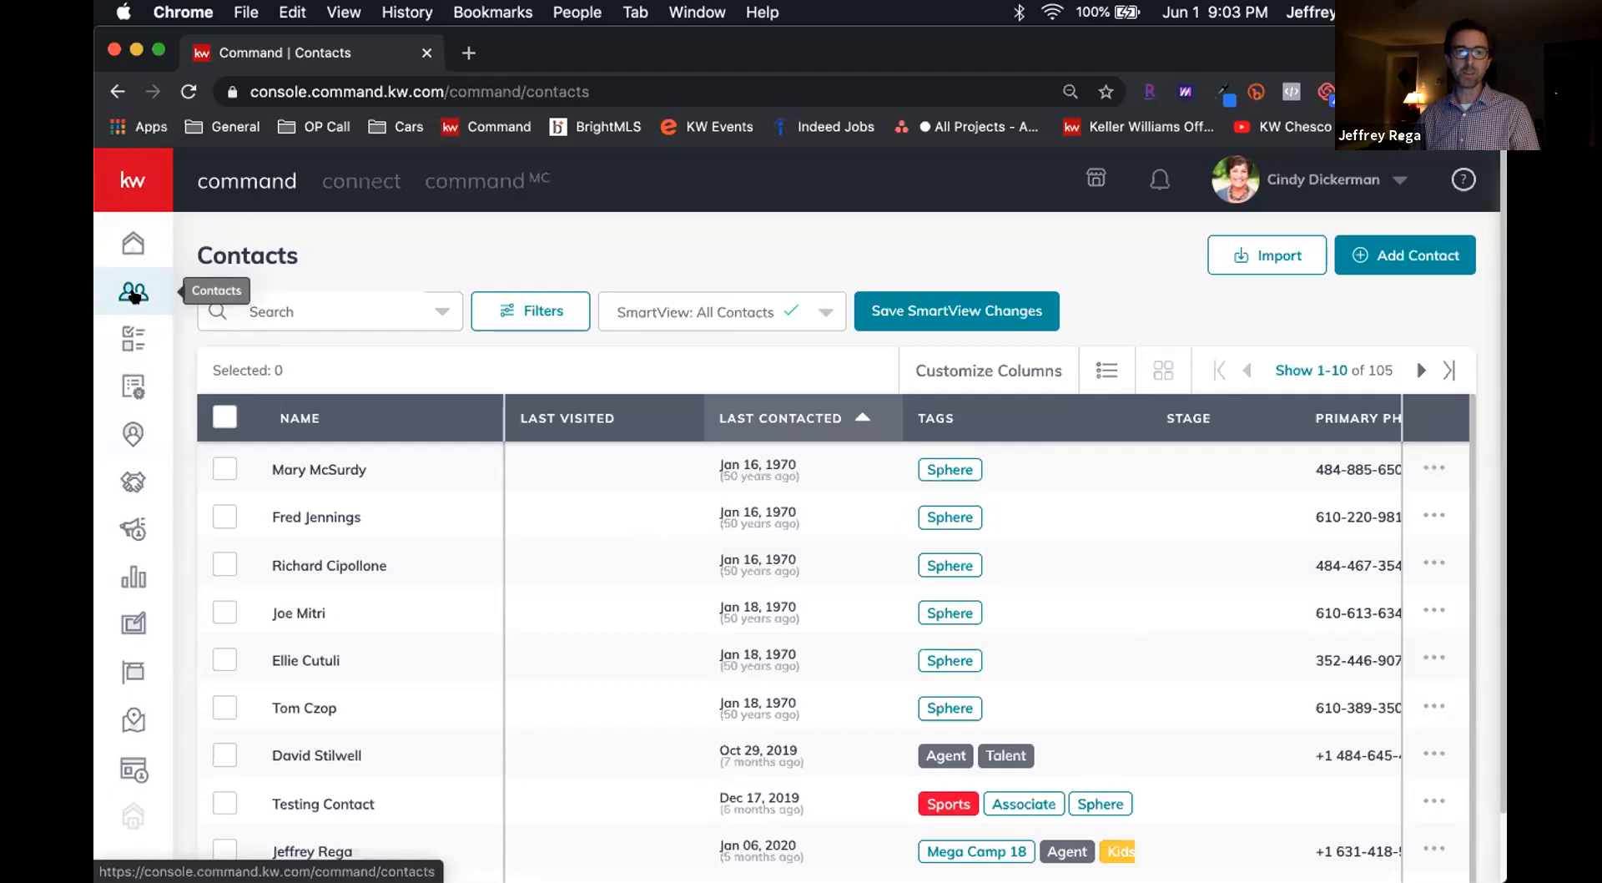
left_click(125, 182)
left_click(221, 479)
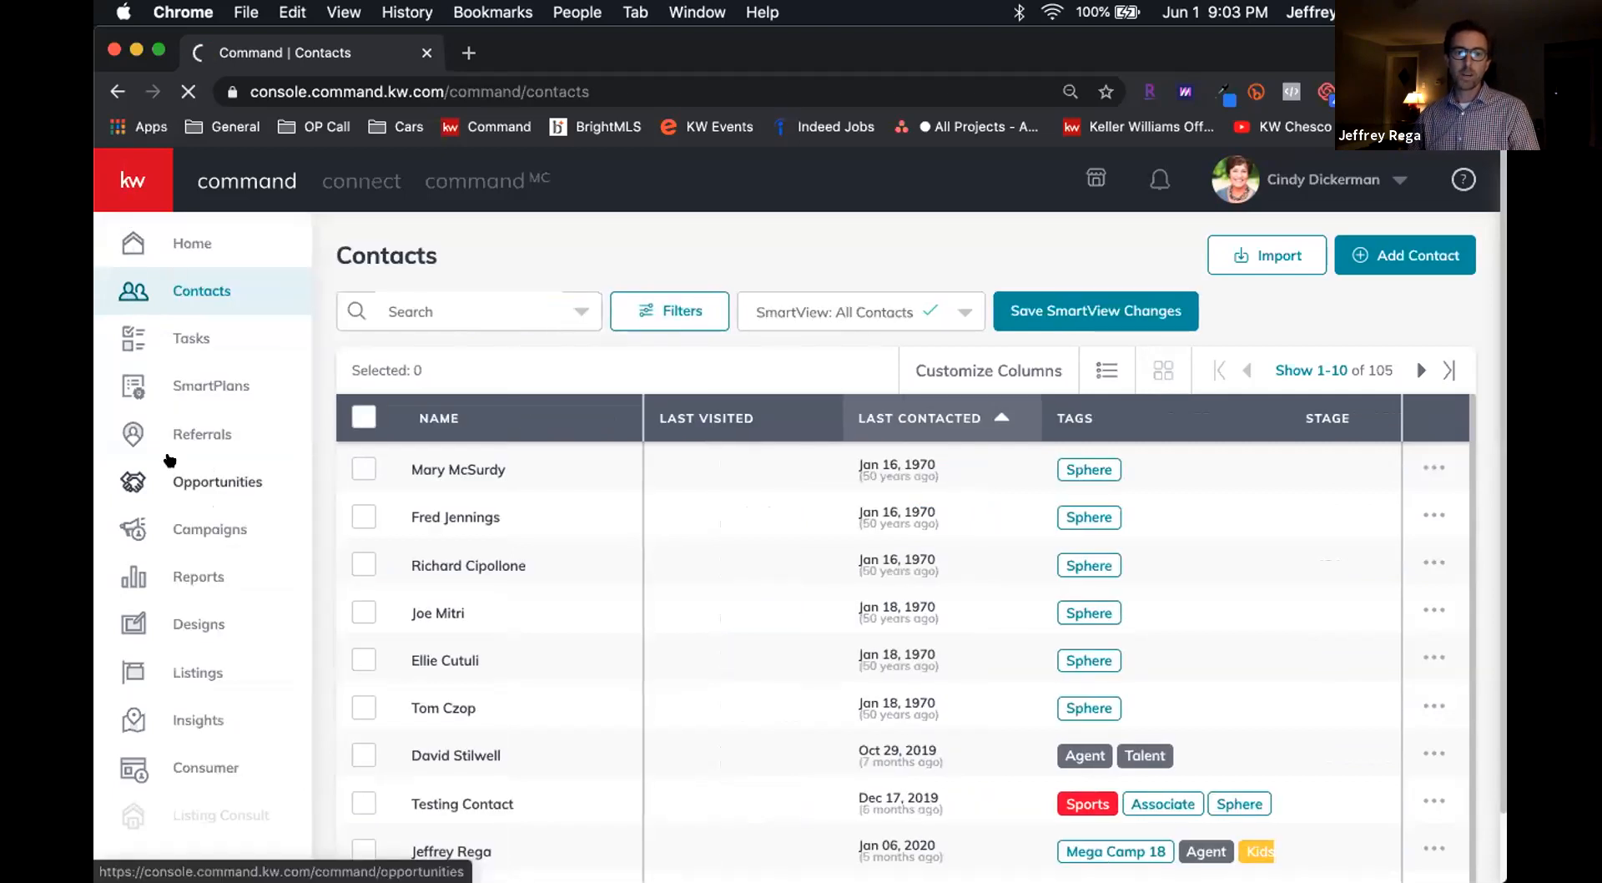
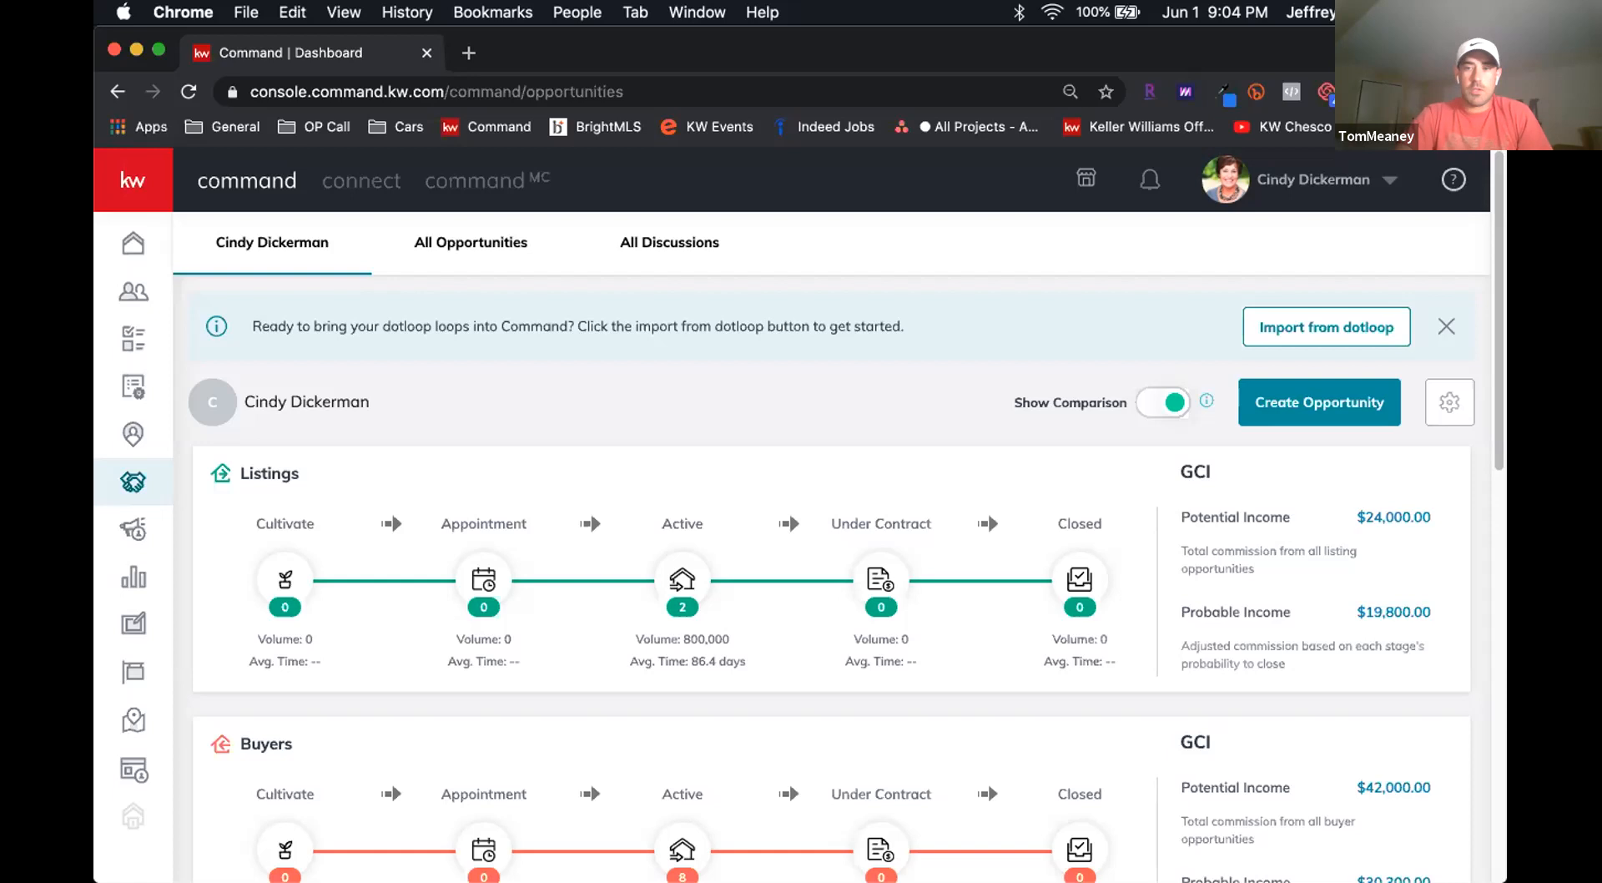
Step: Look at the stages of the Buyers Cultivate phase, and return to the Opportunities dashboard
scroll(473, 645, "down", 1)
scroll(472, 645, "down", 3)
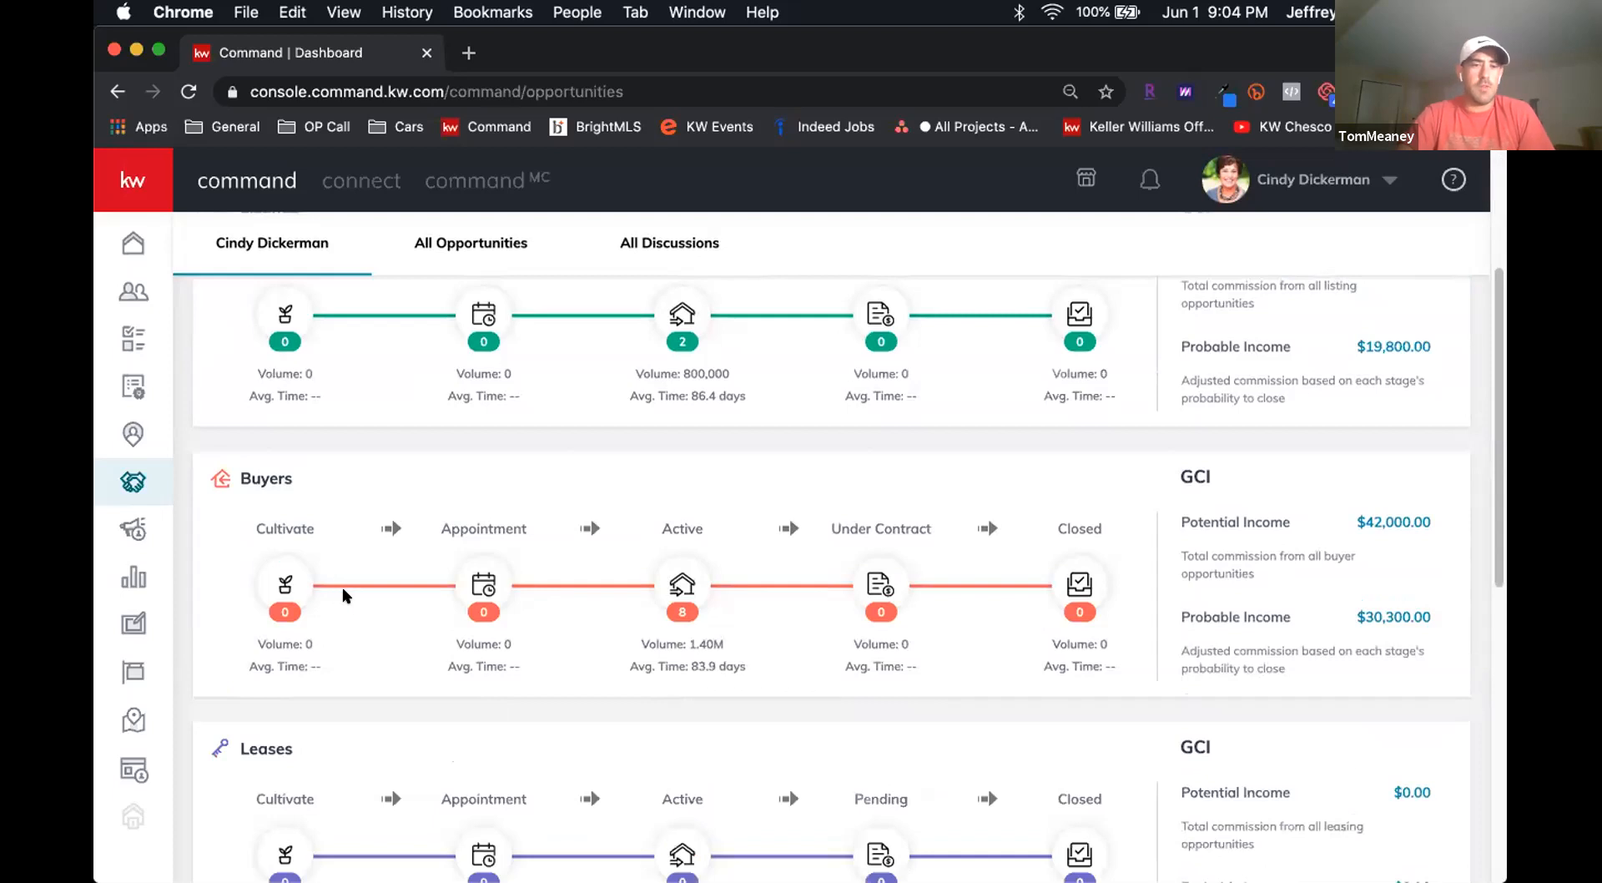
left_click(286, 585)
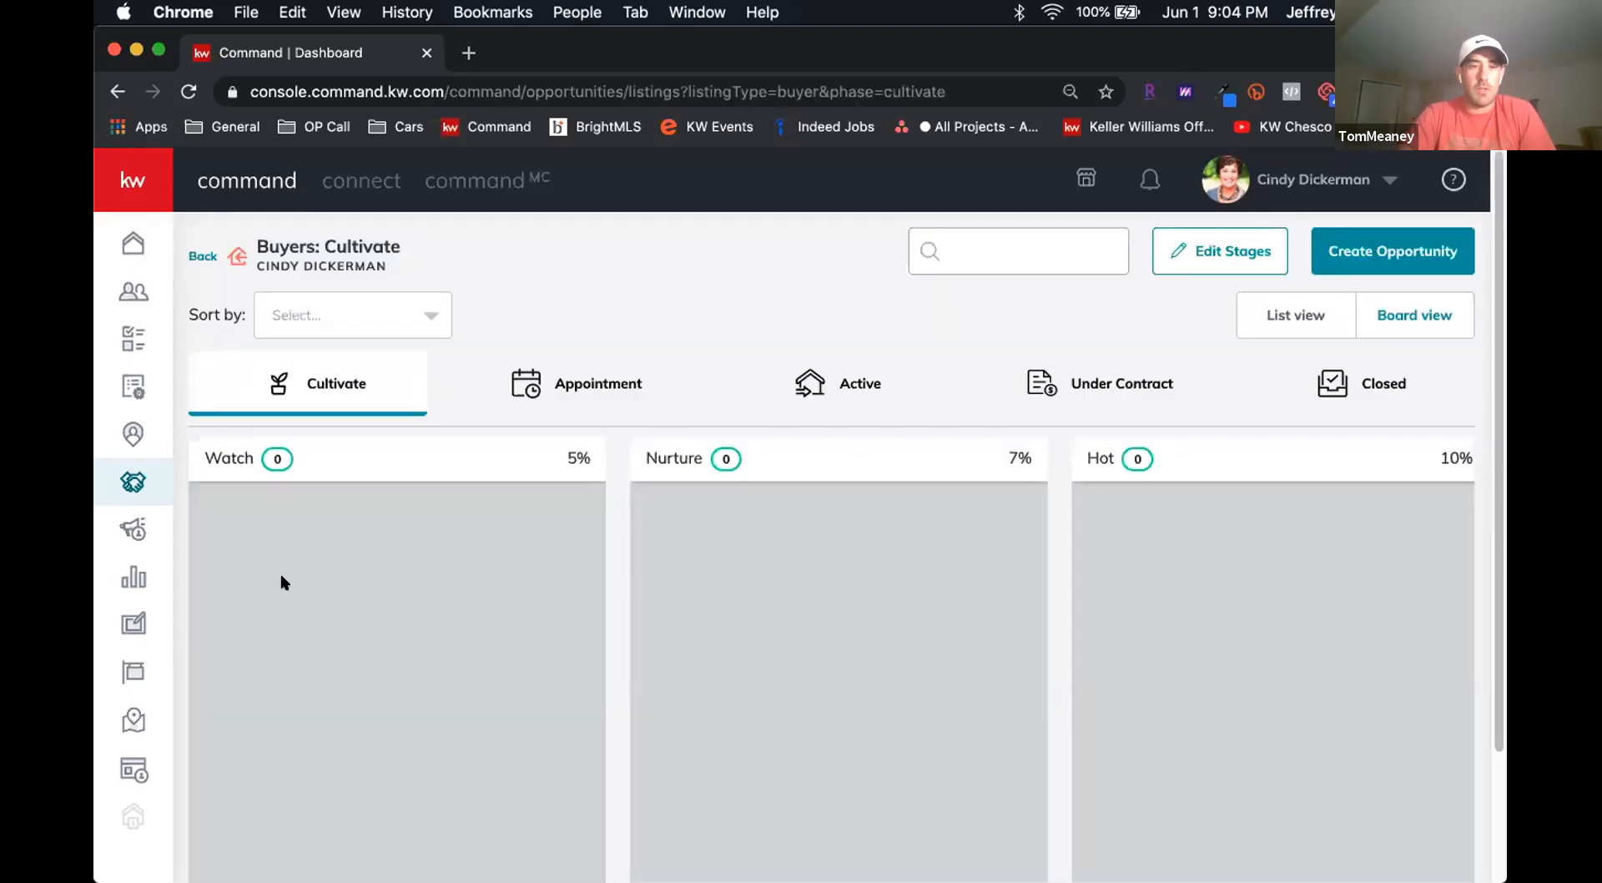
left_click(118, 91)
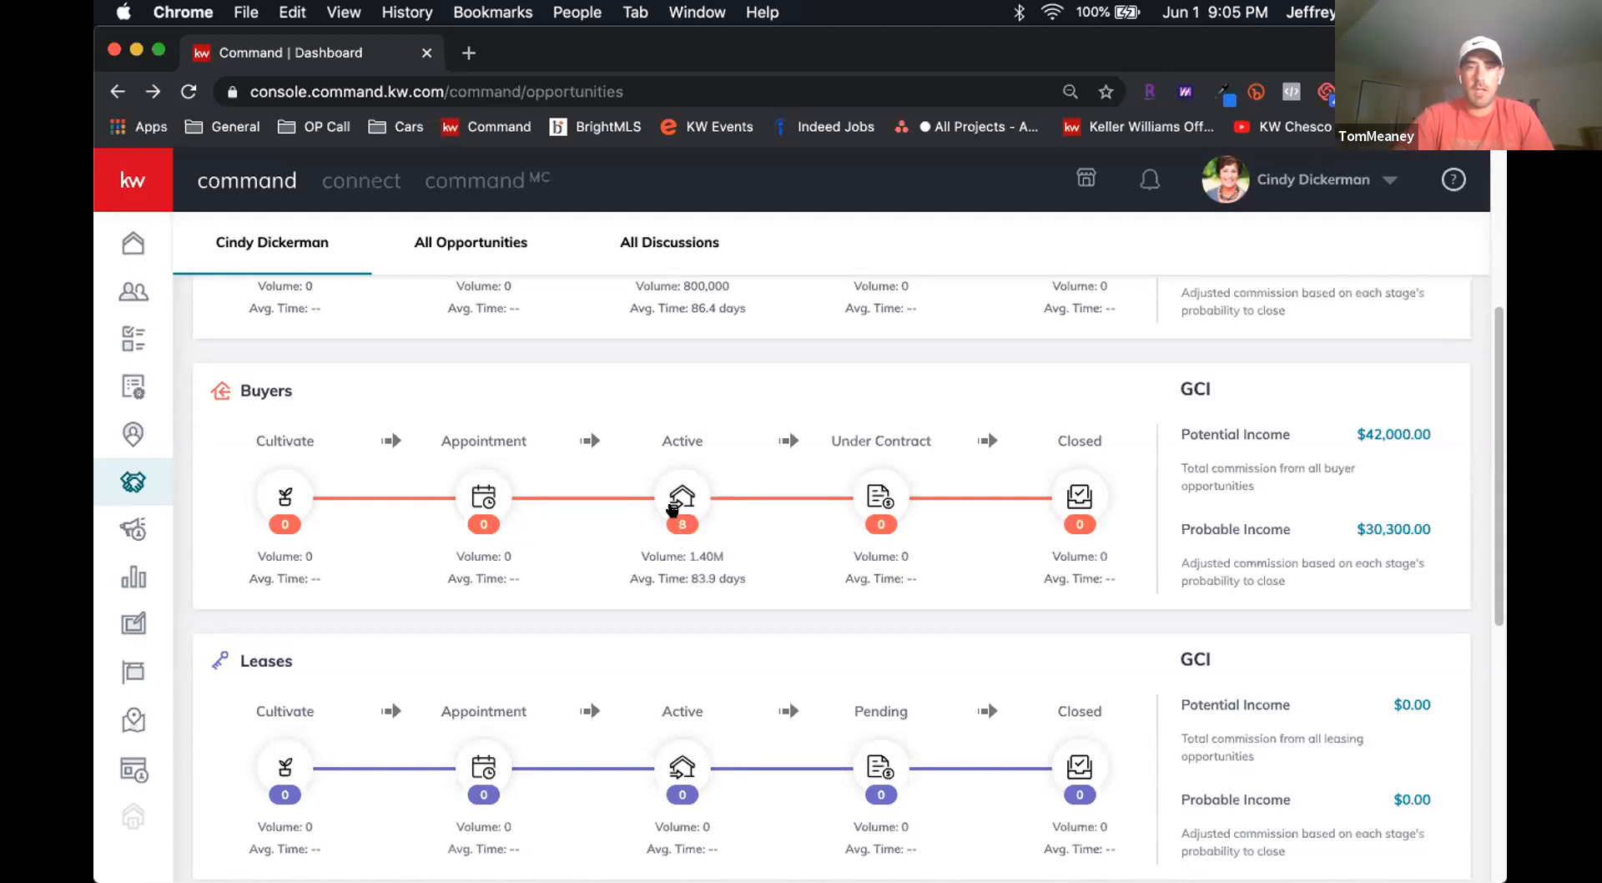
Step: Open the Buyers Active phase and review its Searching, Showing and Negotiations stages
left_click(673, 499)
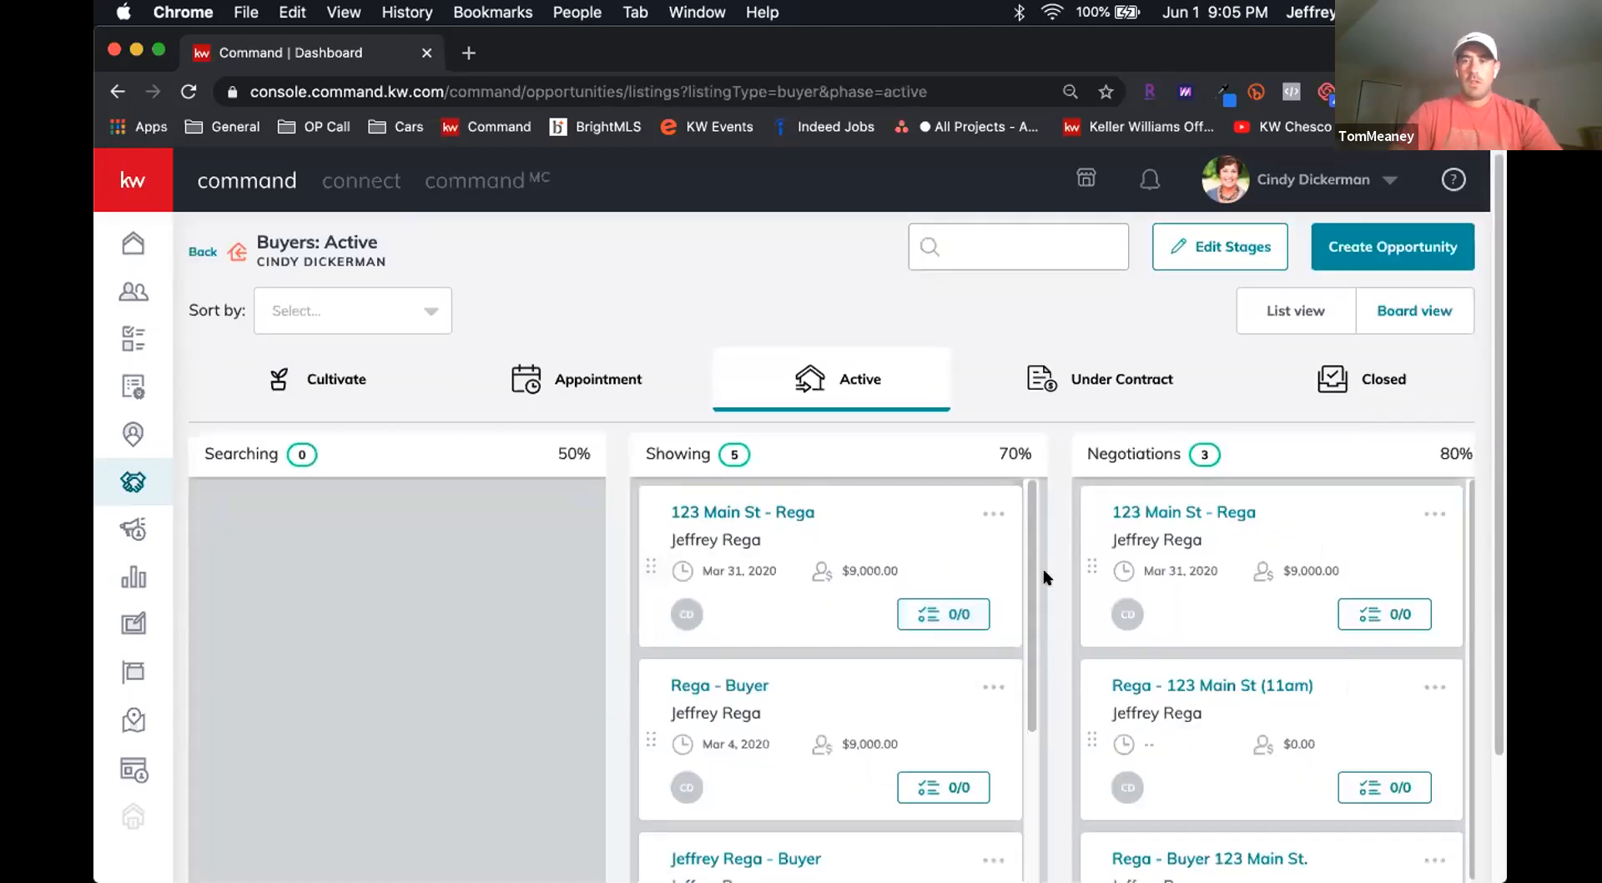
scroll(1039, 571, "down", 3)
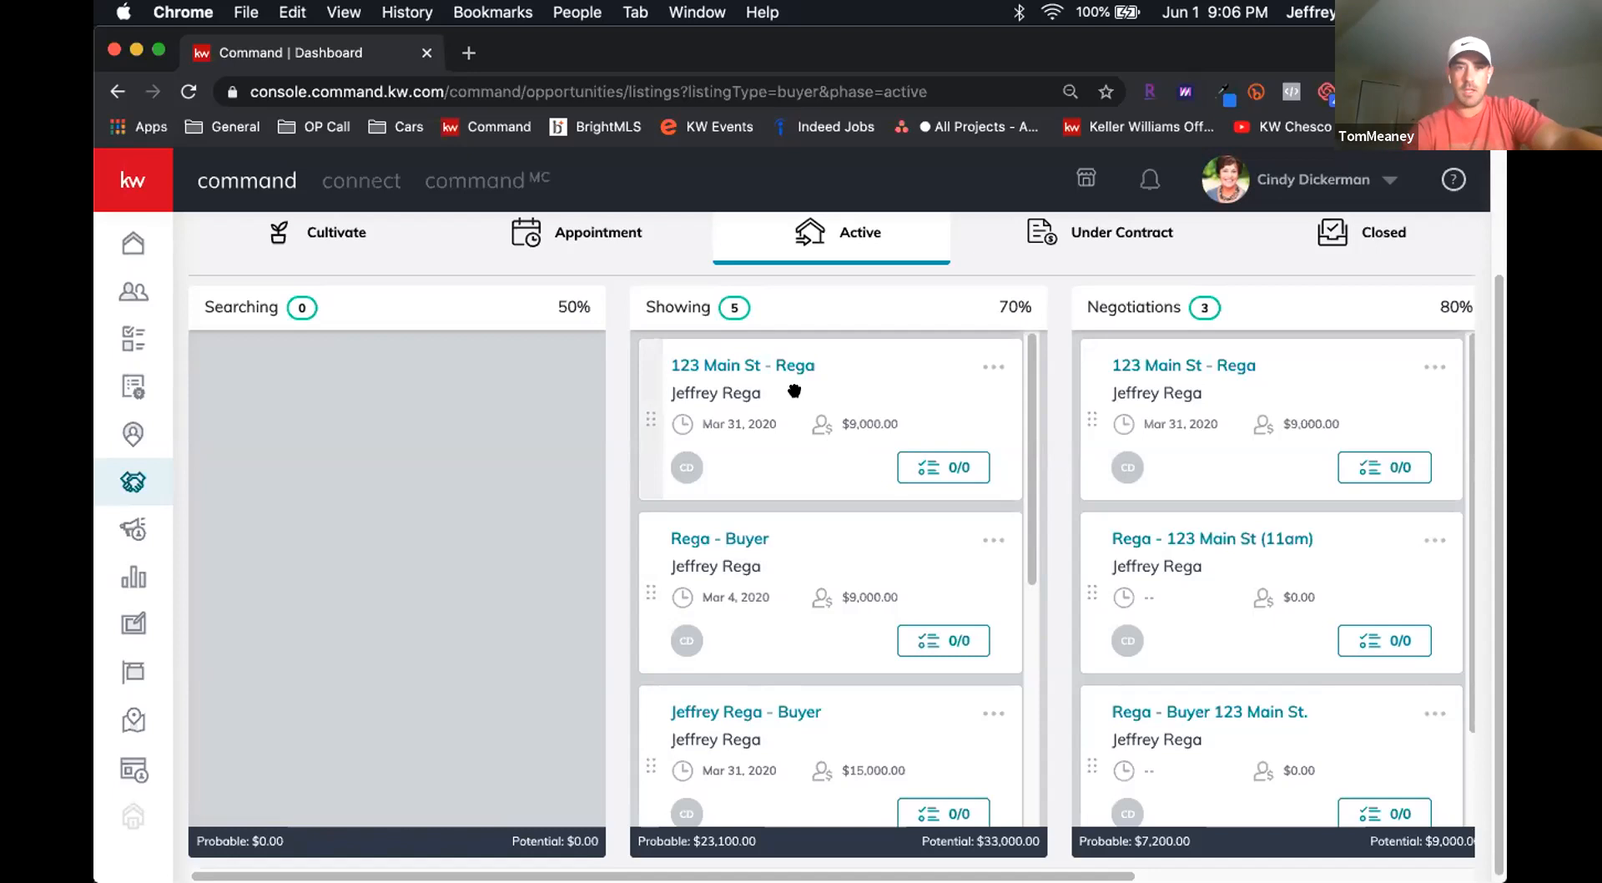
scroll(789, 392, "up", 1)
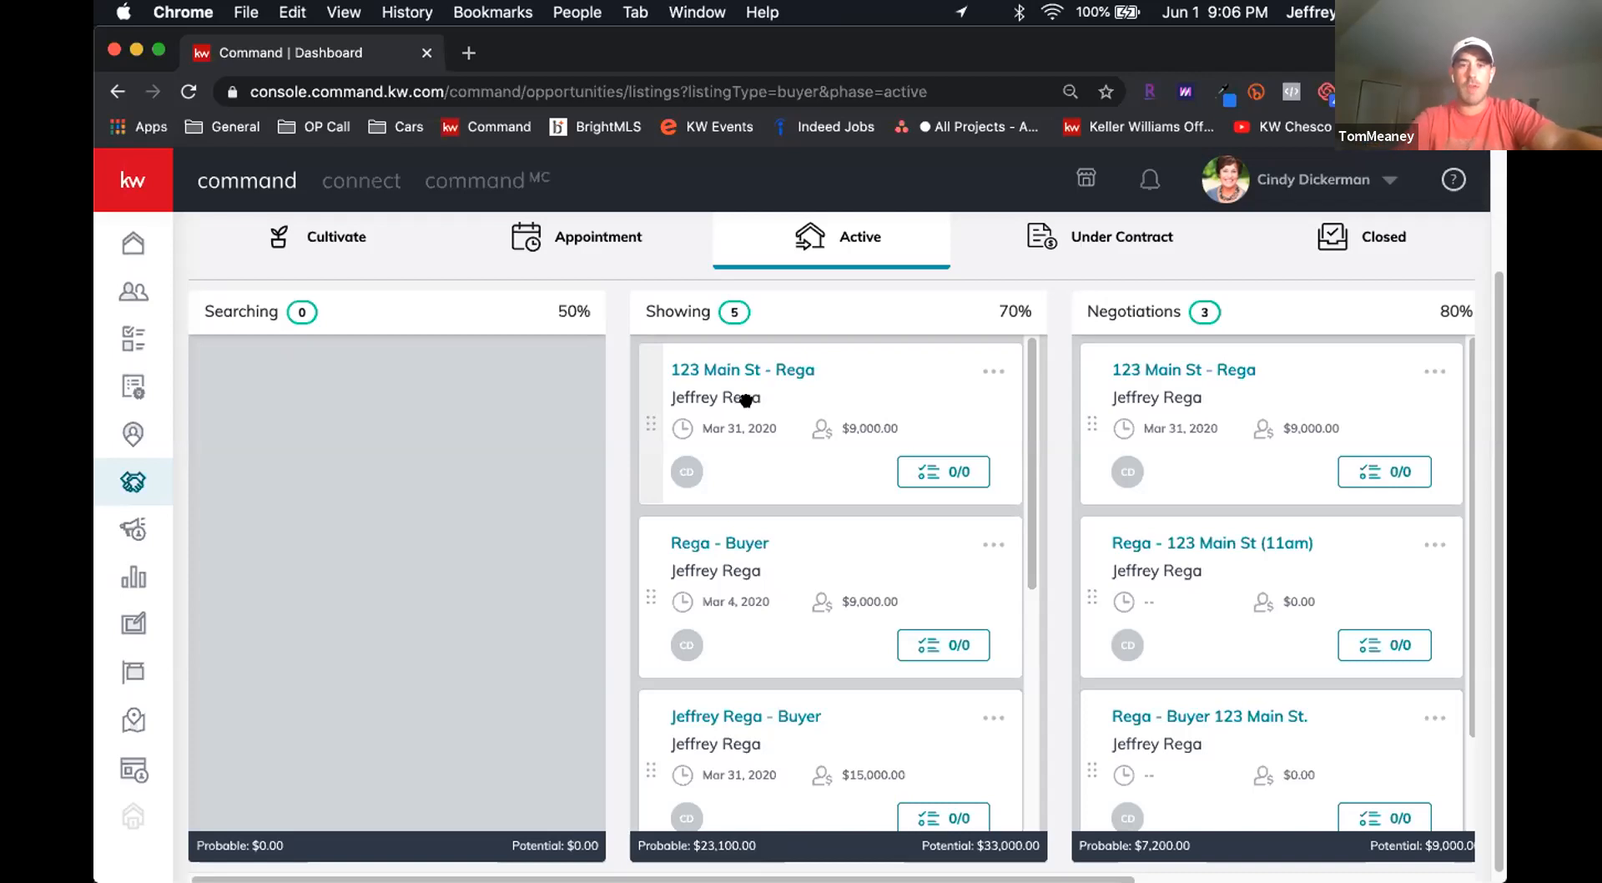
Step: Move the first Showing opportunity to Searching, back to Showing, and on to Negotiations
left_click_drag(734, 394, 371, 418)
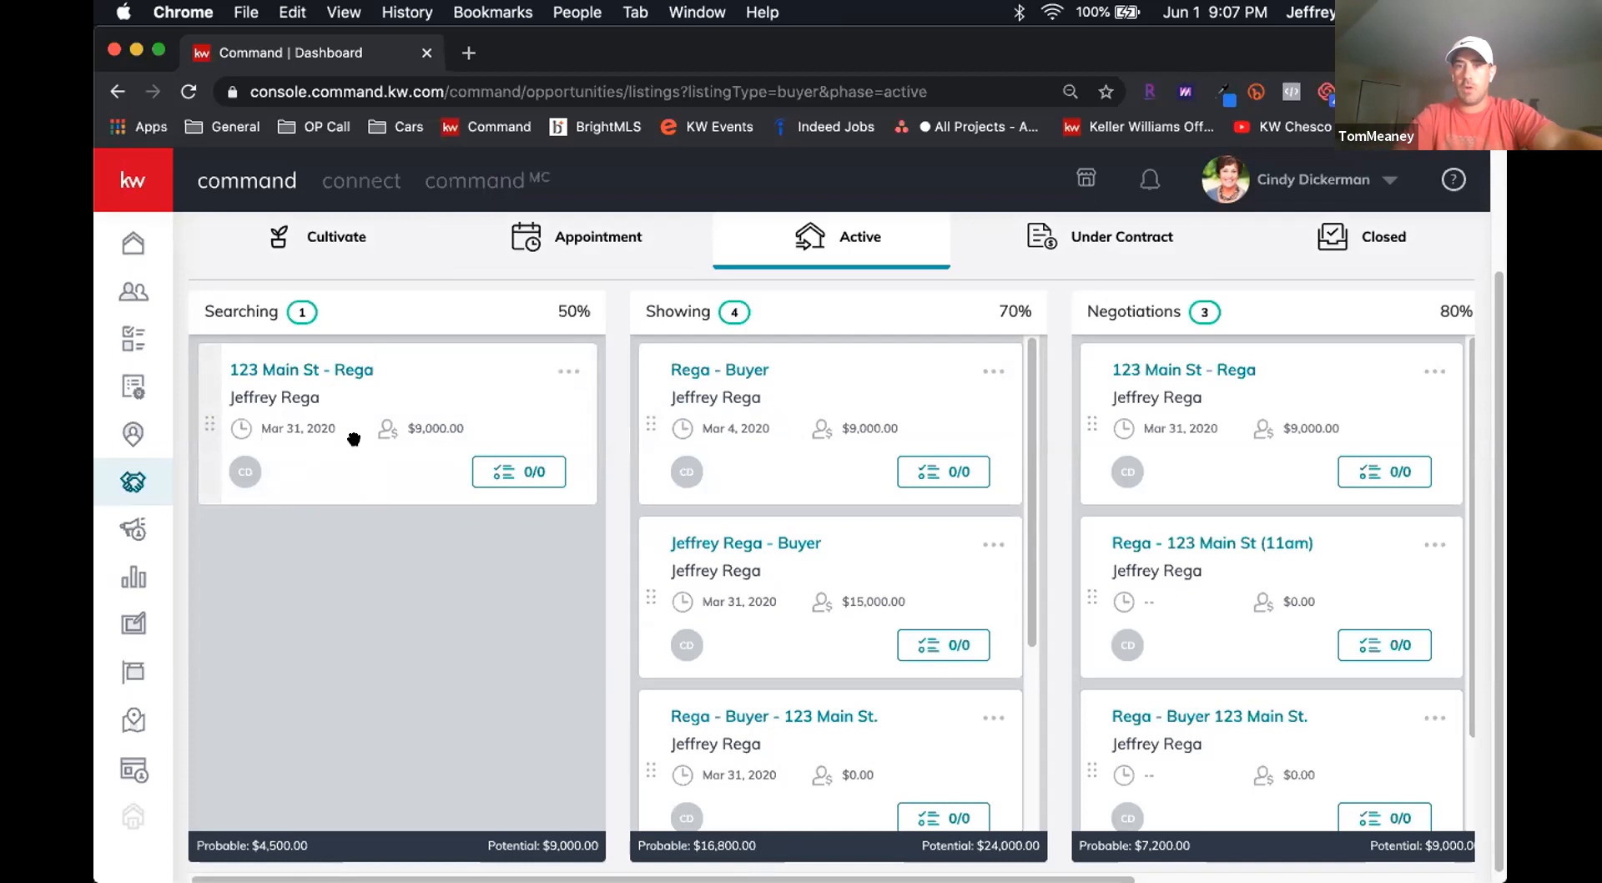
left_click_drag(372, 451, 766, 429)
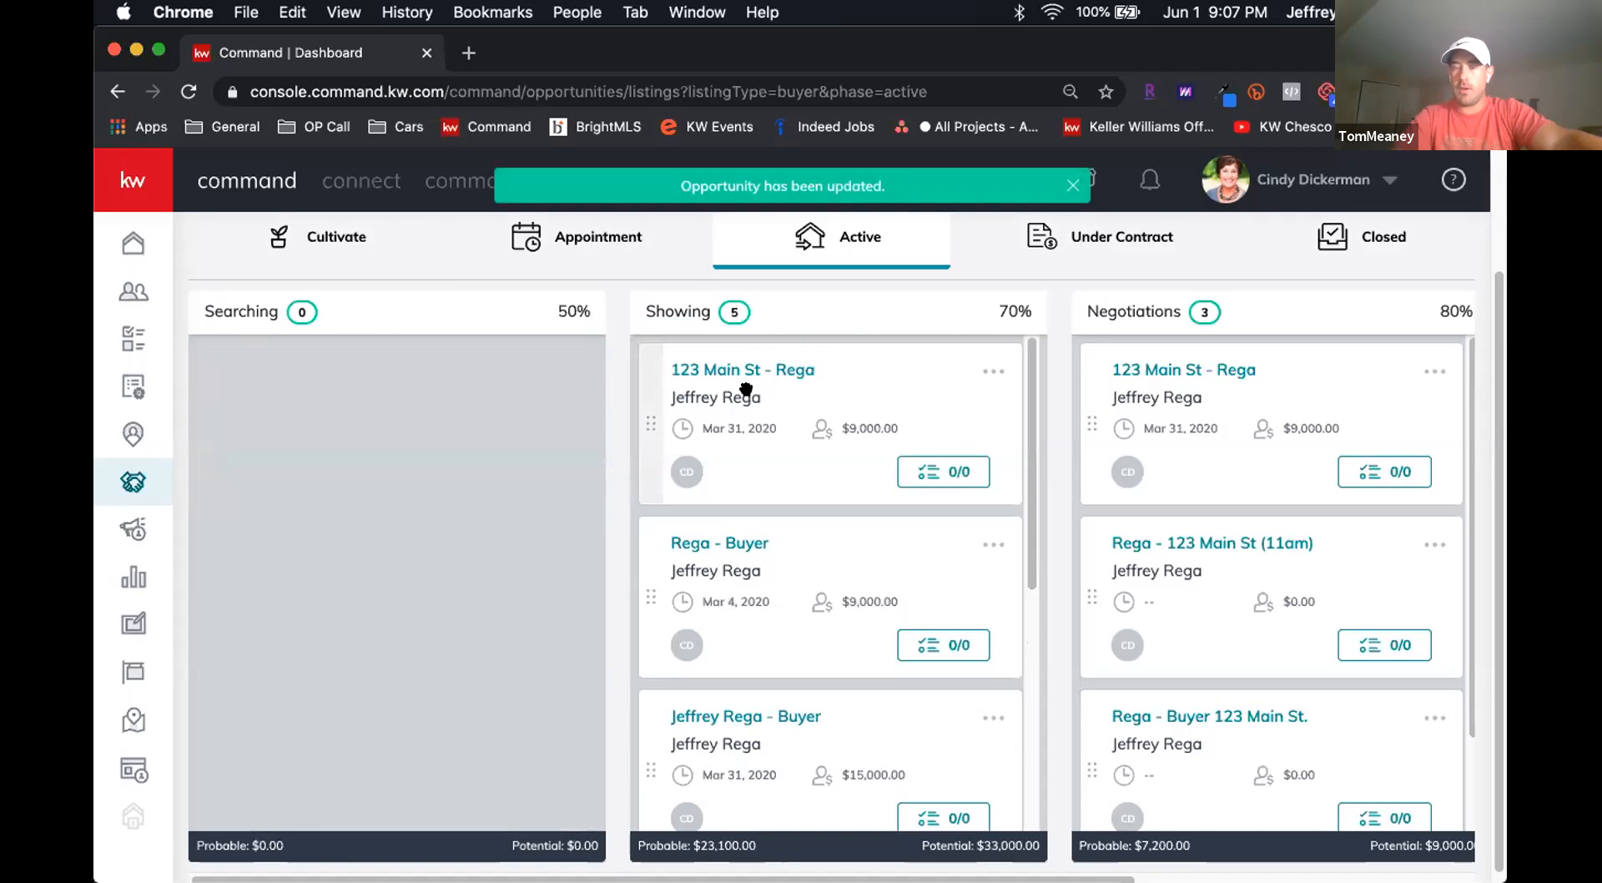
left_click_drag(741, 393, 1203, 379)
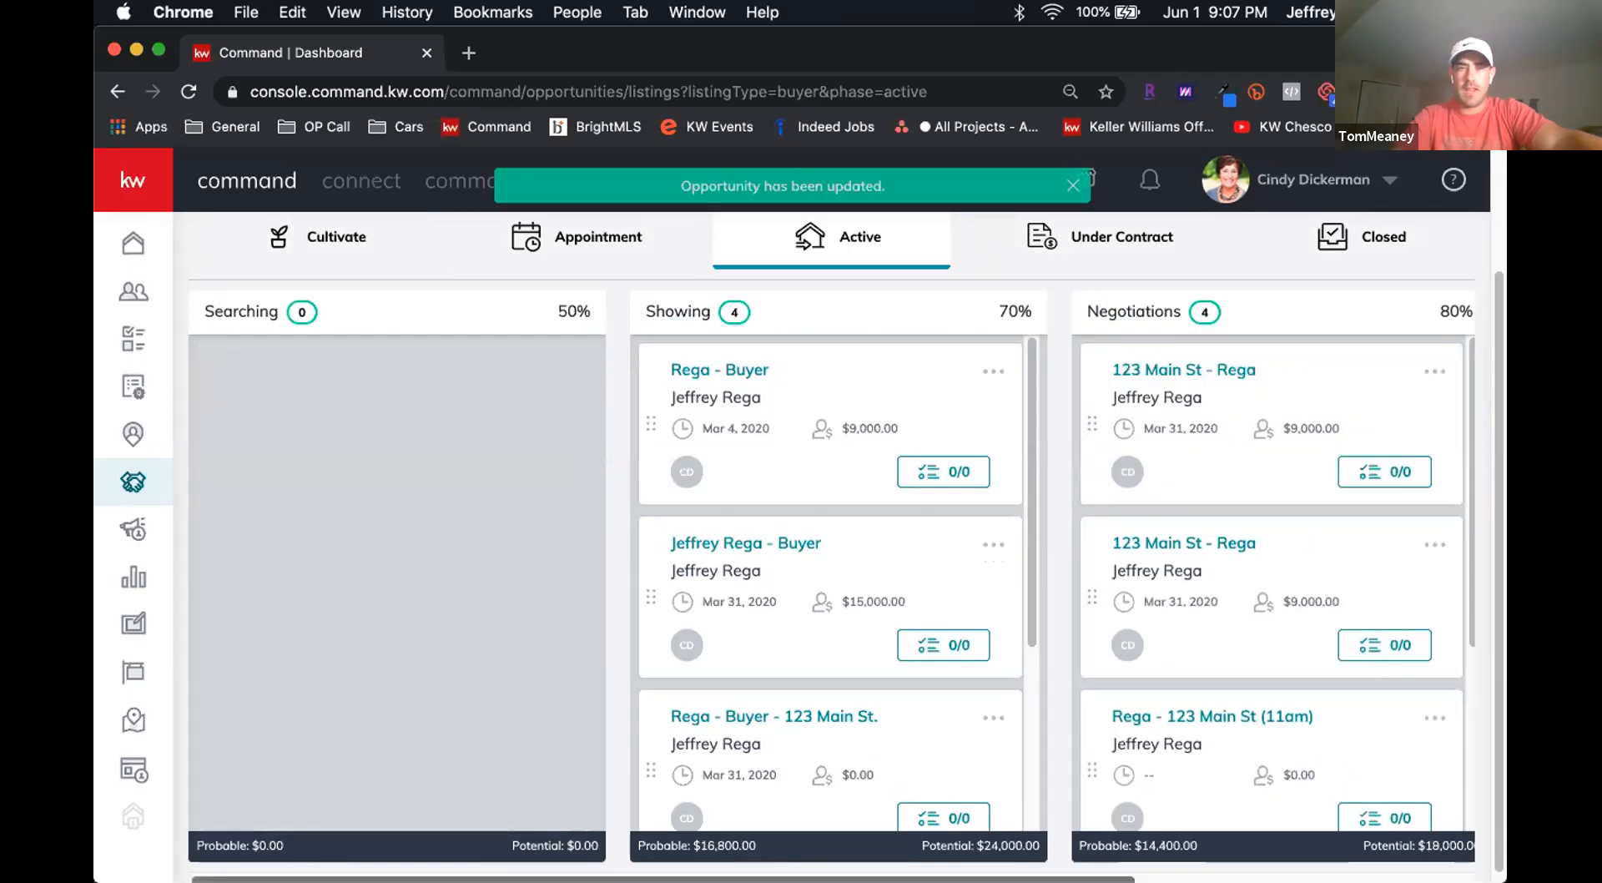
Step: Move the first opportunity in the Negotiations stage to the Under Contract phase
scroll(832, 584, "right", 5)
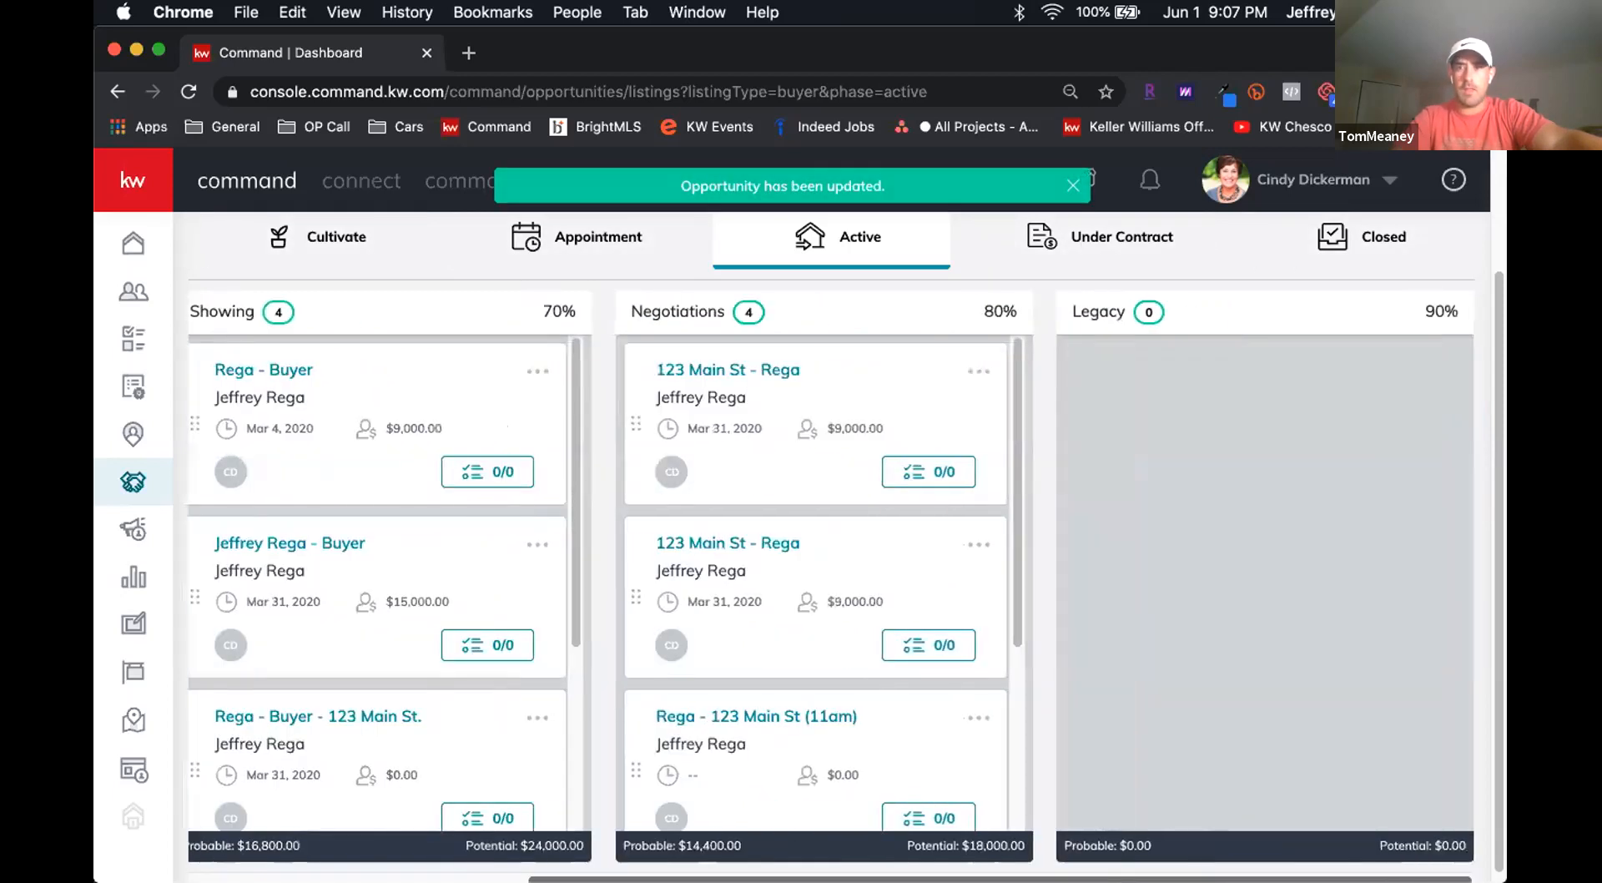
scroll(838, 402, "left", 5)
scroll(838, 403, "right", 5)
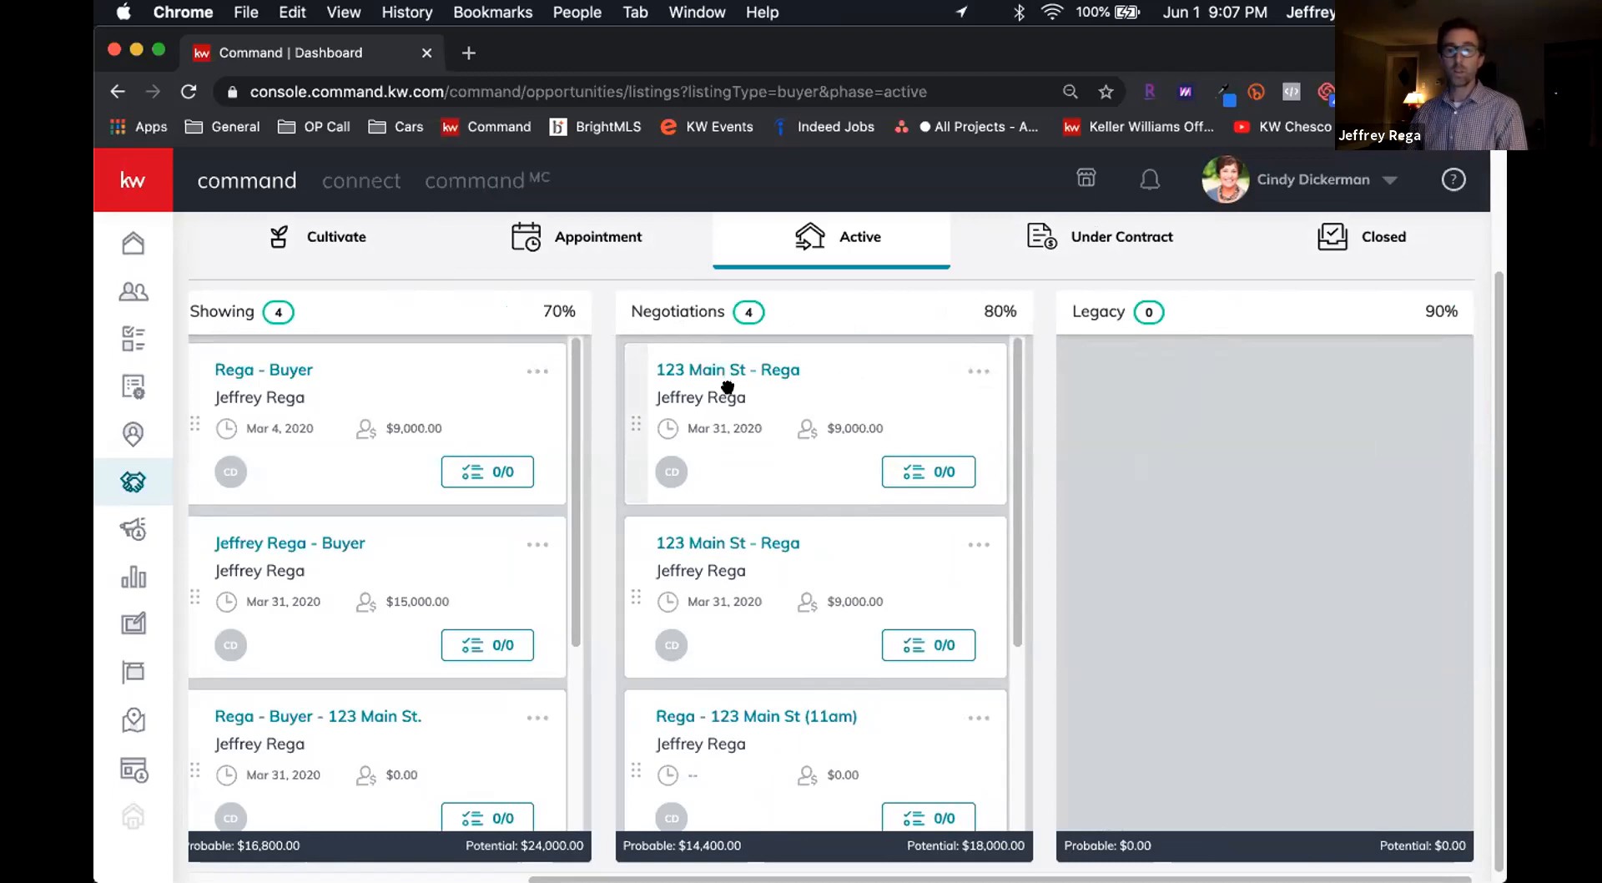
left_click_drag(856, 354, 1095, 330)
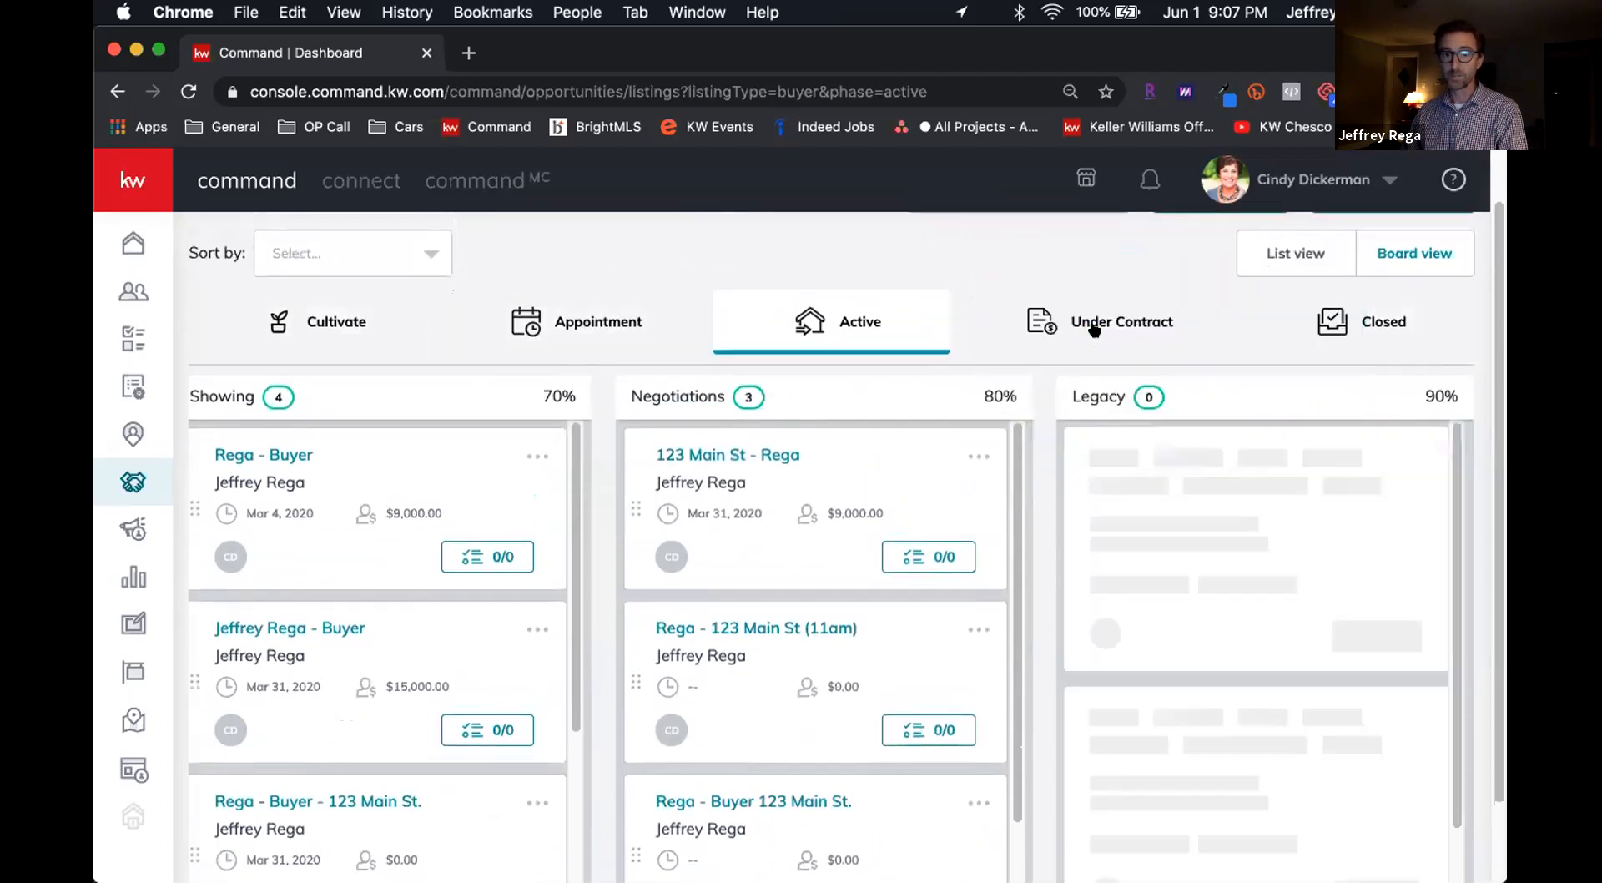
Step: Open the Buyers Under Contract phase and move the opportunity from Escrow to Appraisal and on to Financing
left_click(1095, 327)
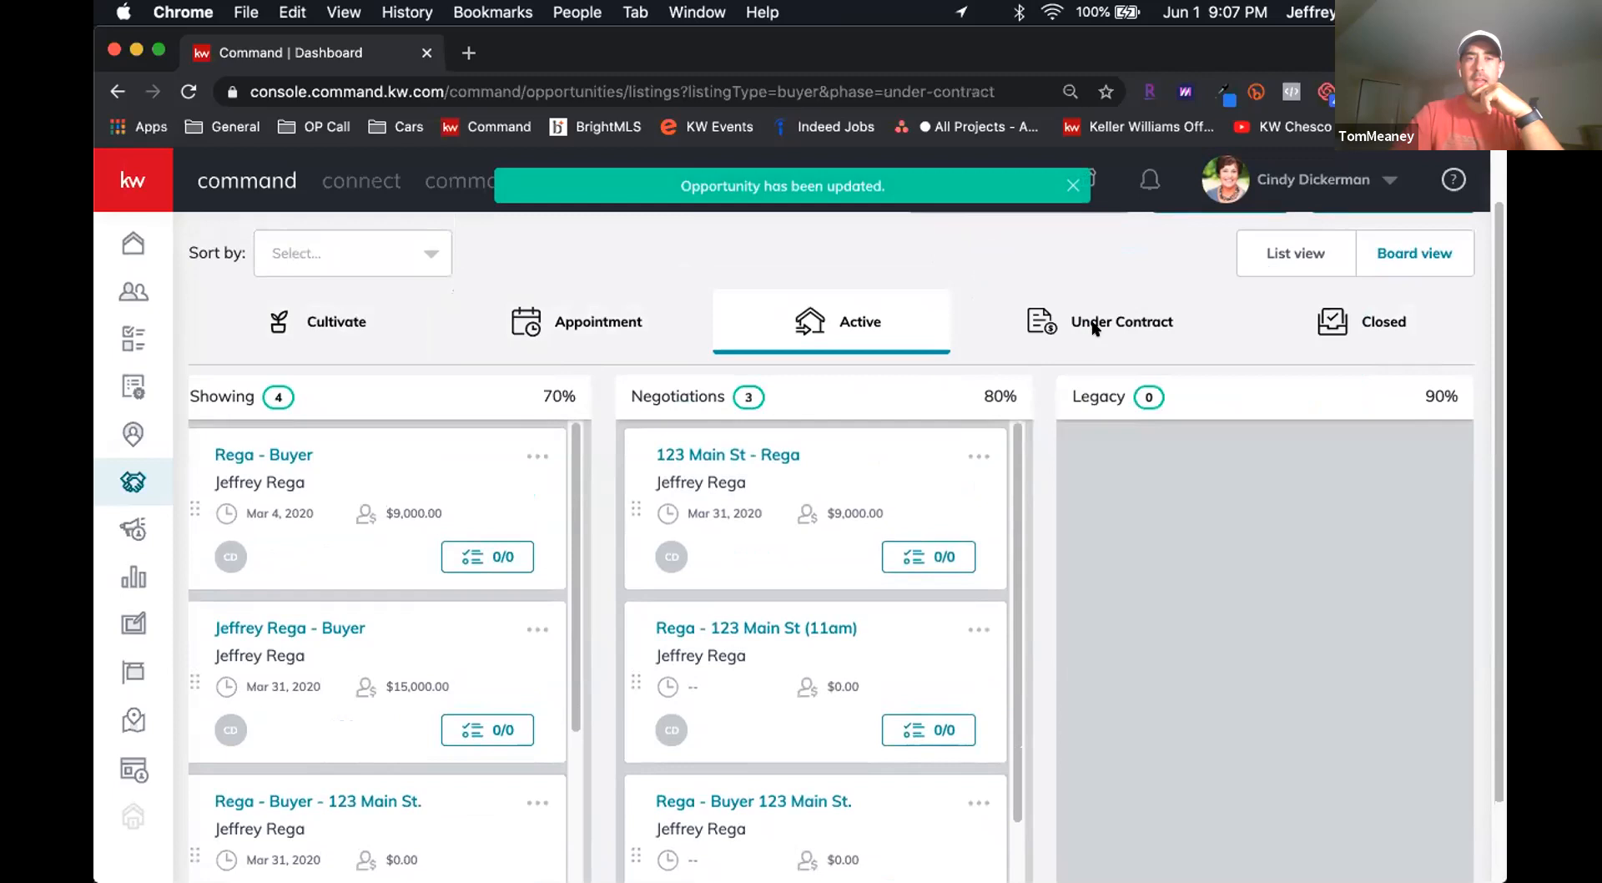
scroll(397, 565, "down", 1)
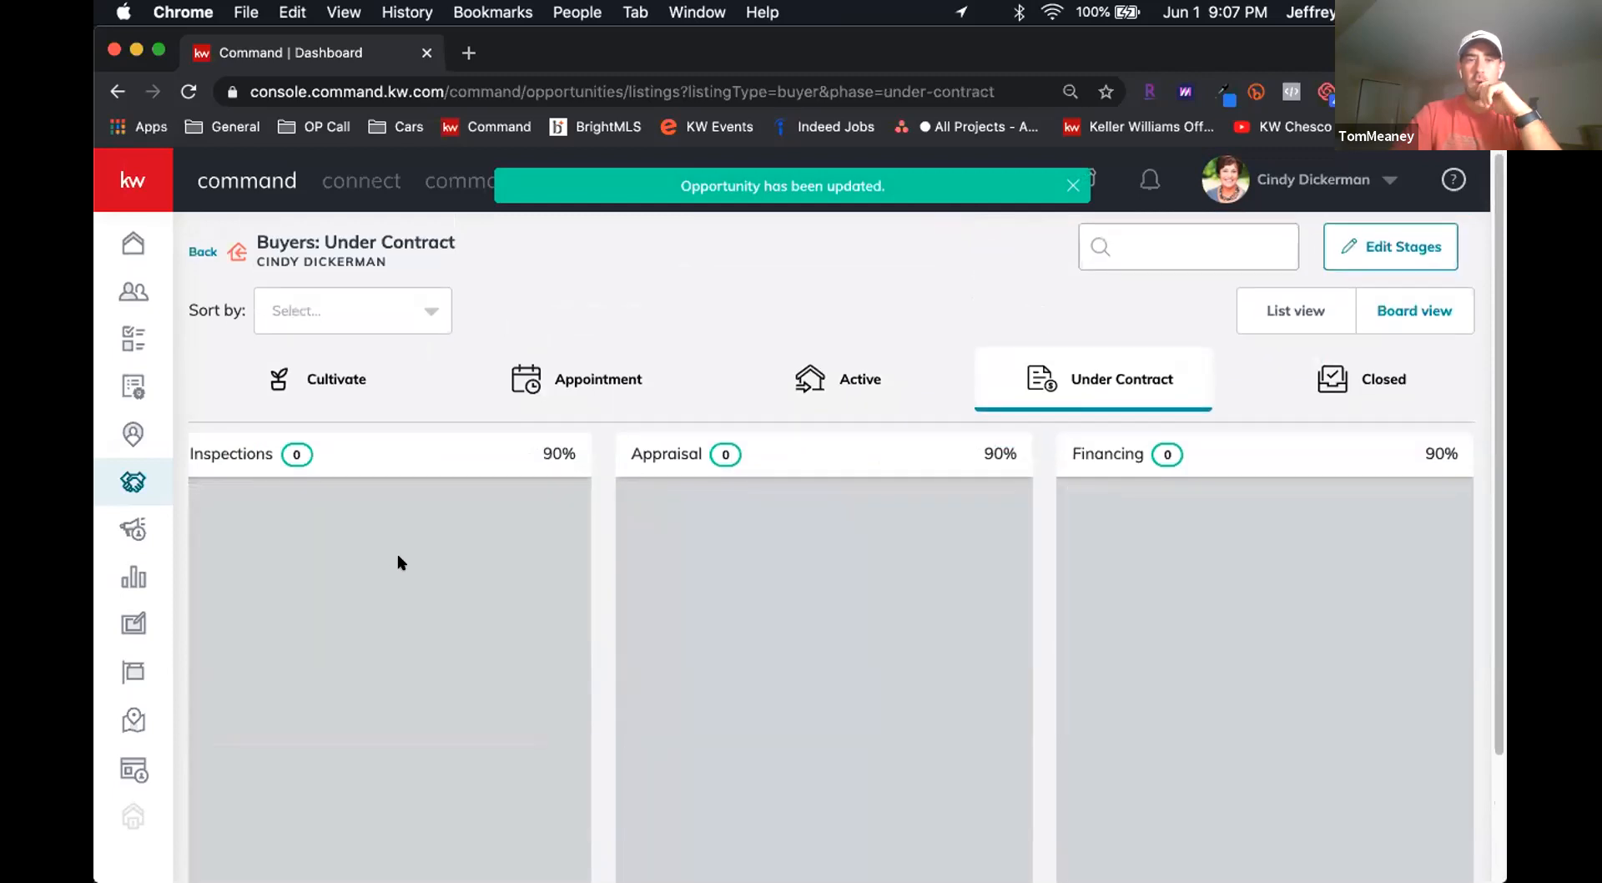
scroll(393, 562, "down", 3)
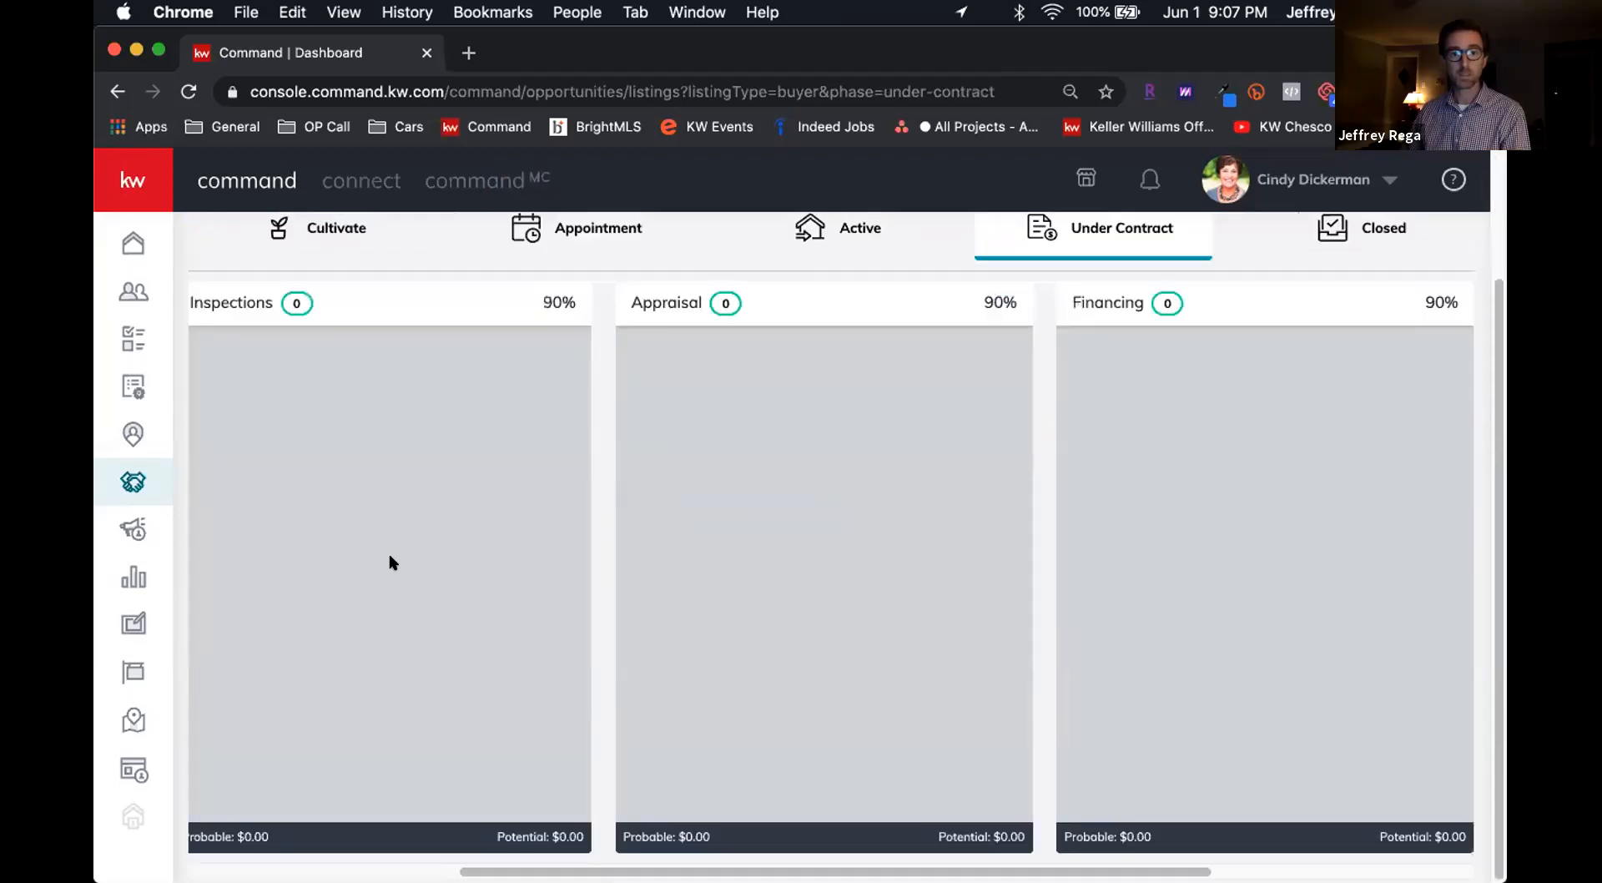
scroll(393, 543, "left", 5)
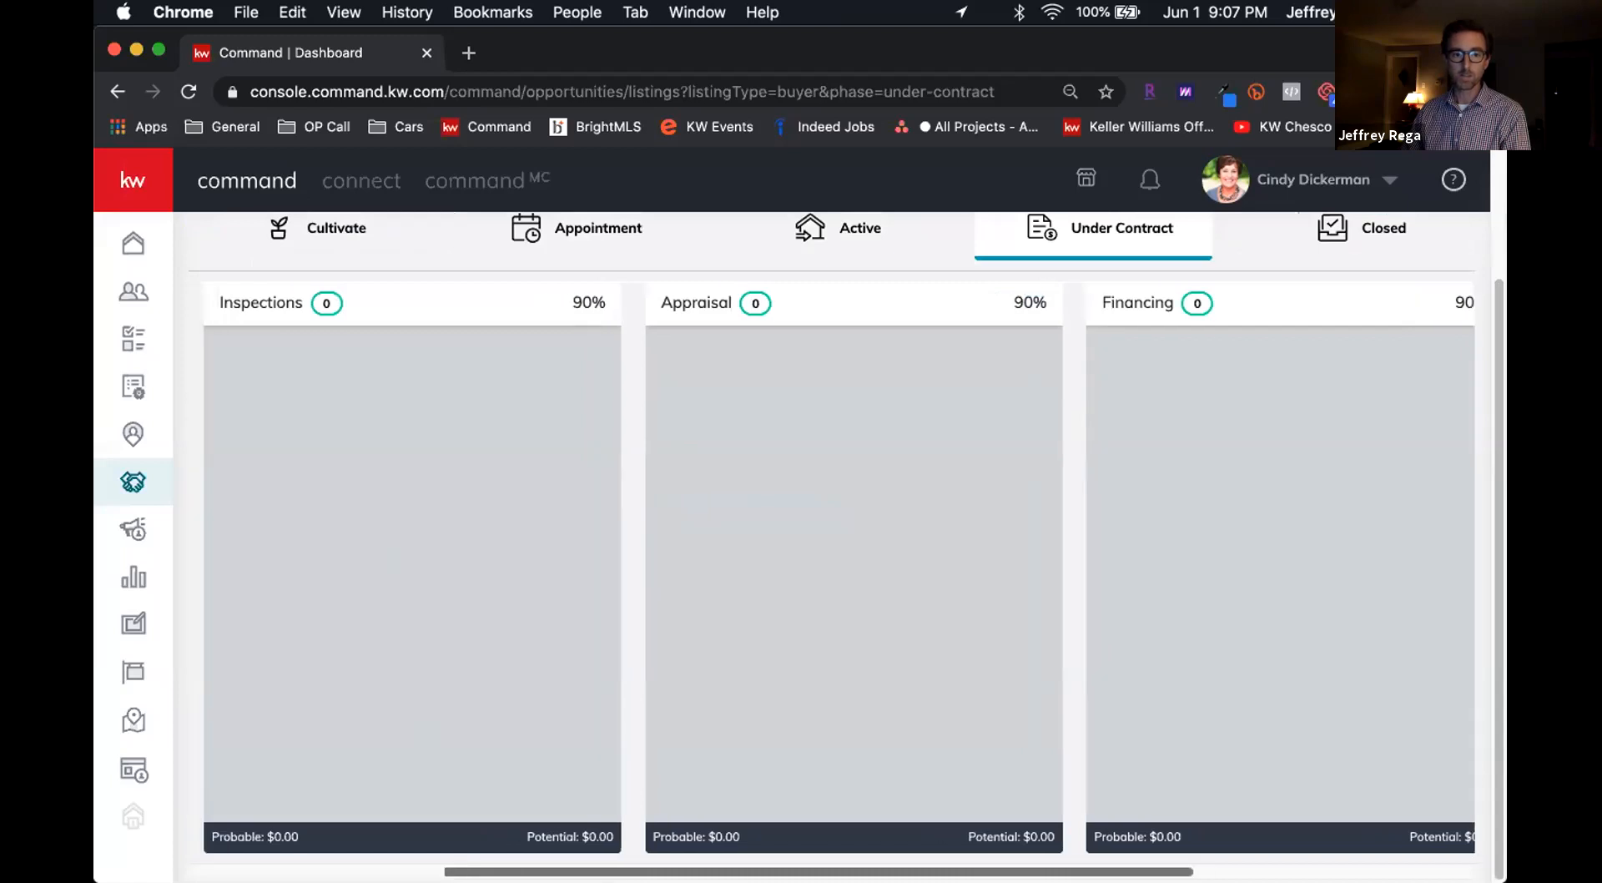
scroll(359, 377, "up", 2)
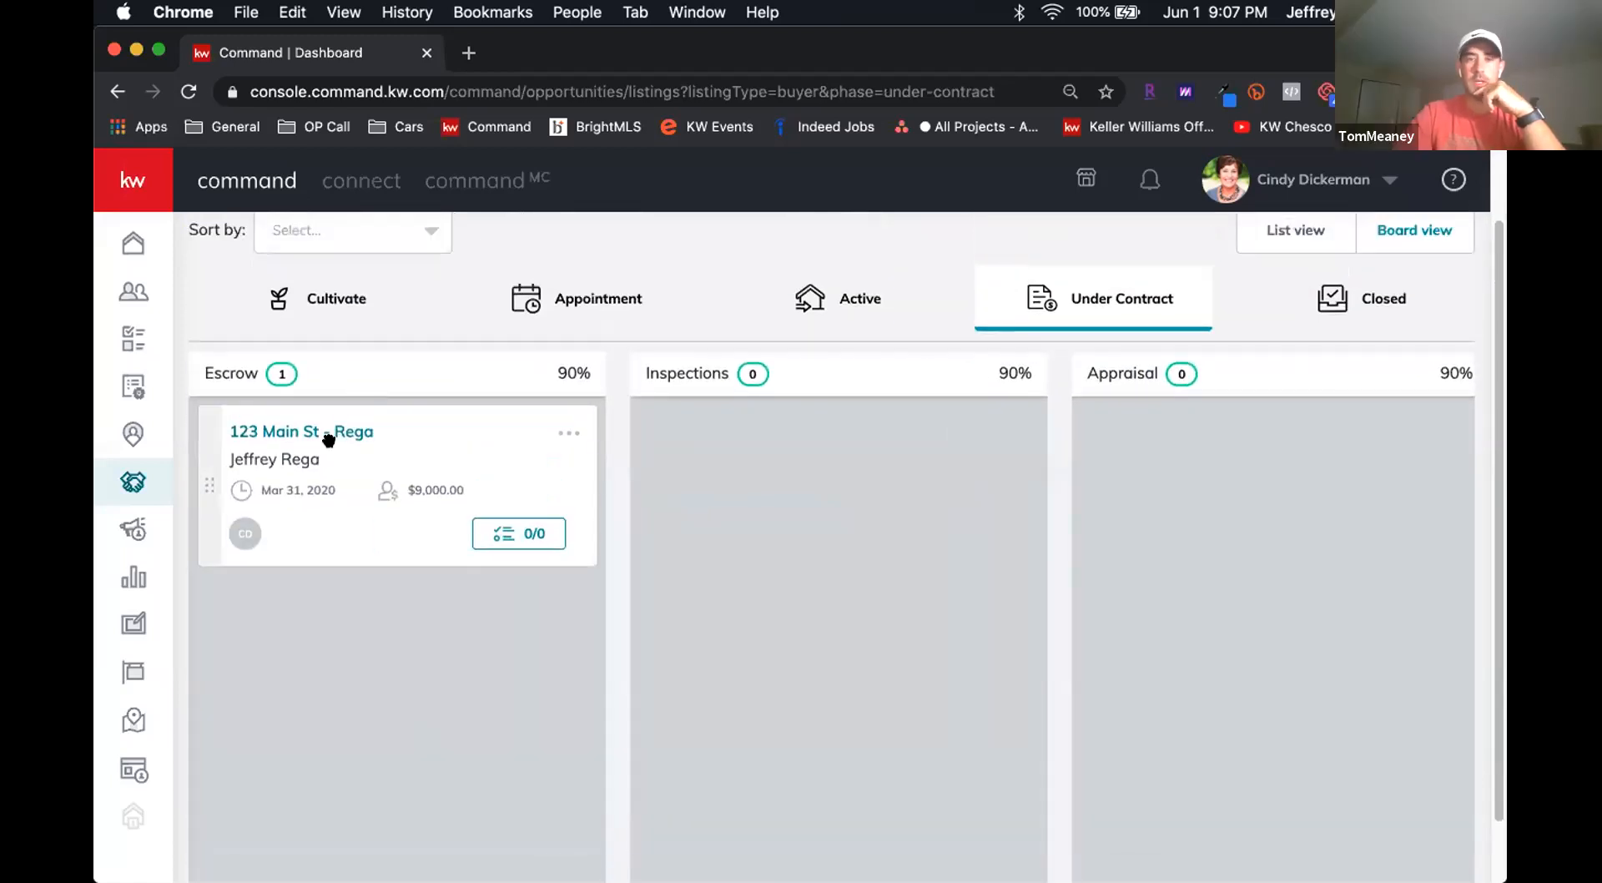
left_click_drag(338, 440, 960, 719)
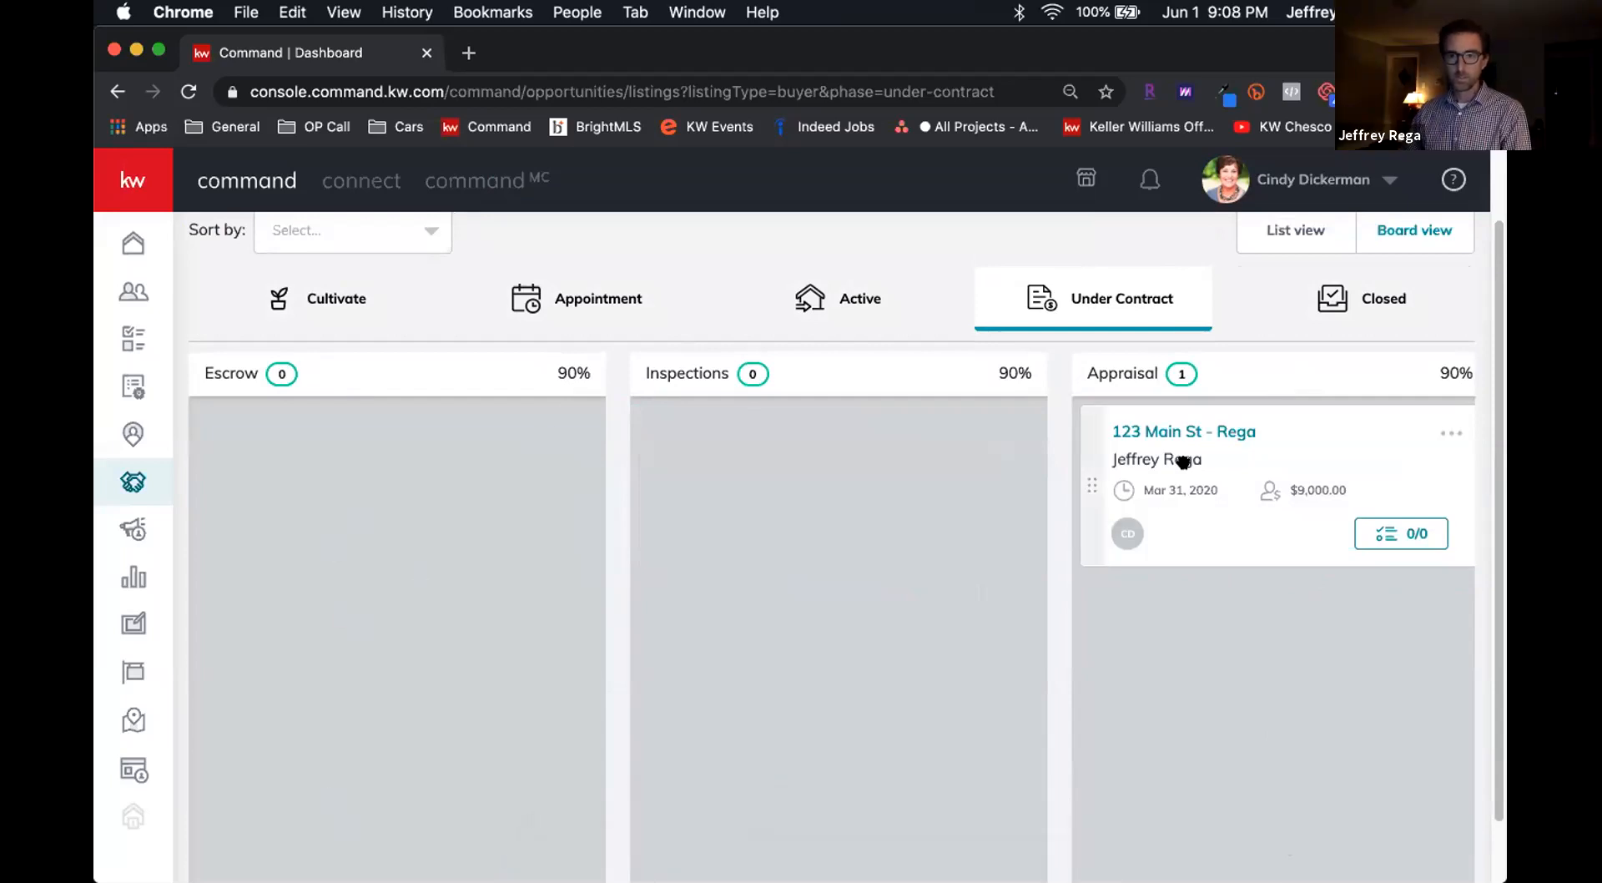
left_click_drag(1244, 483, 1438, 525)
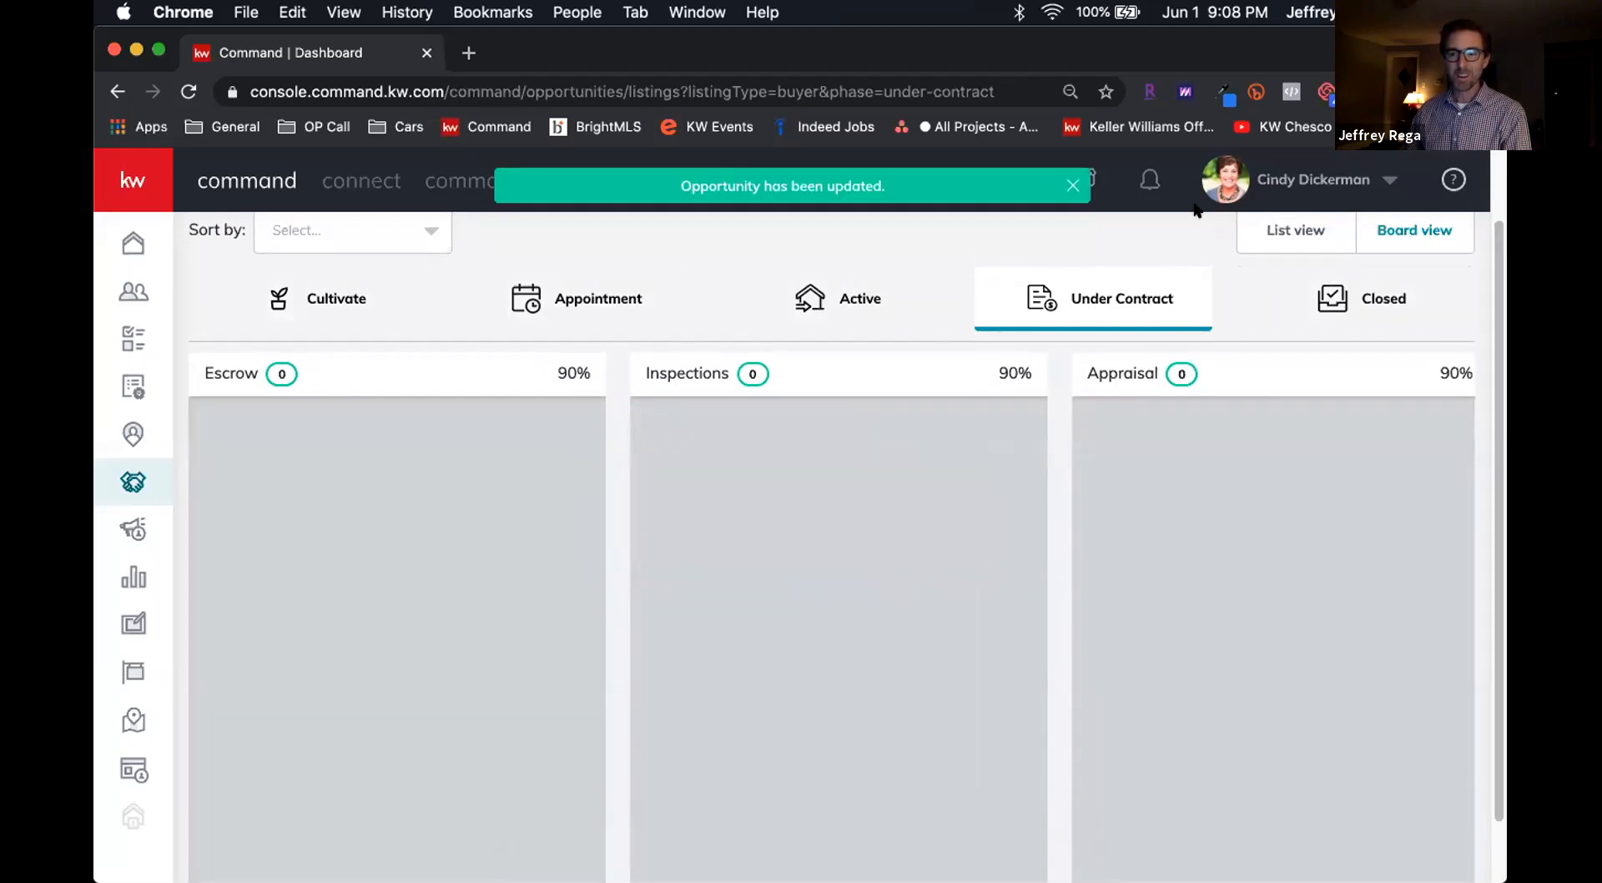
Step: Move the opportunity from the Financing stage to Clear to Close
double_click(1268, 55)
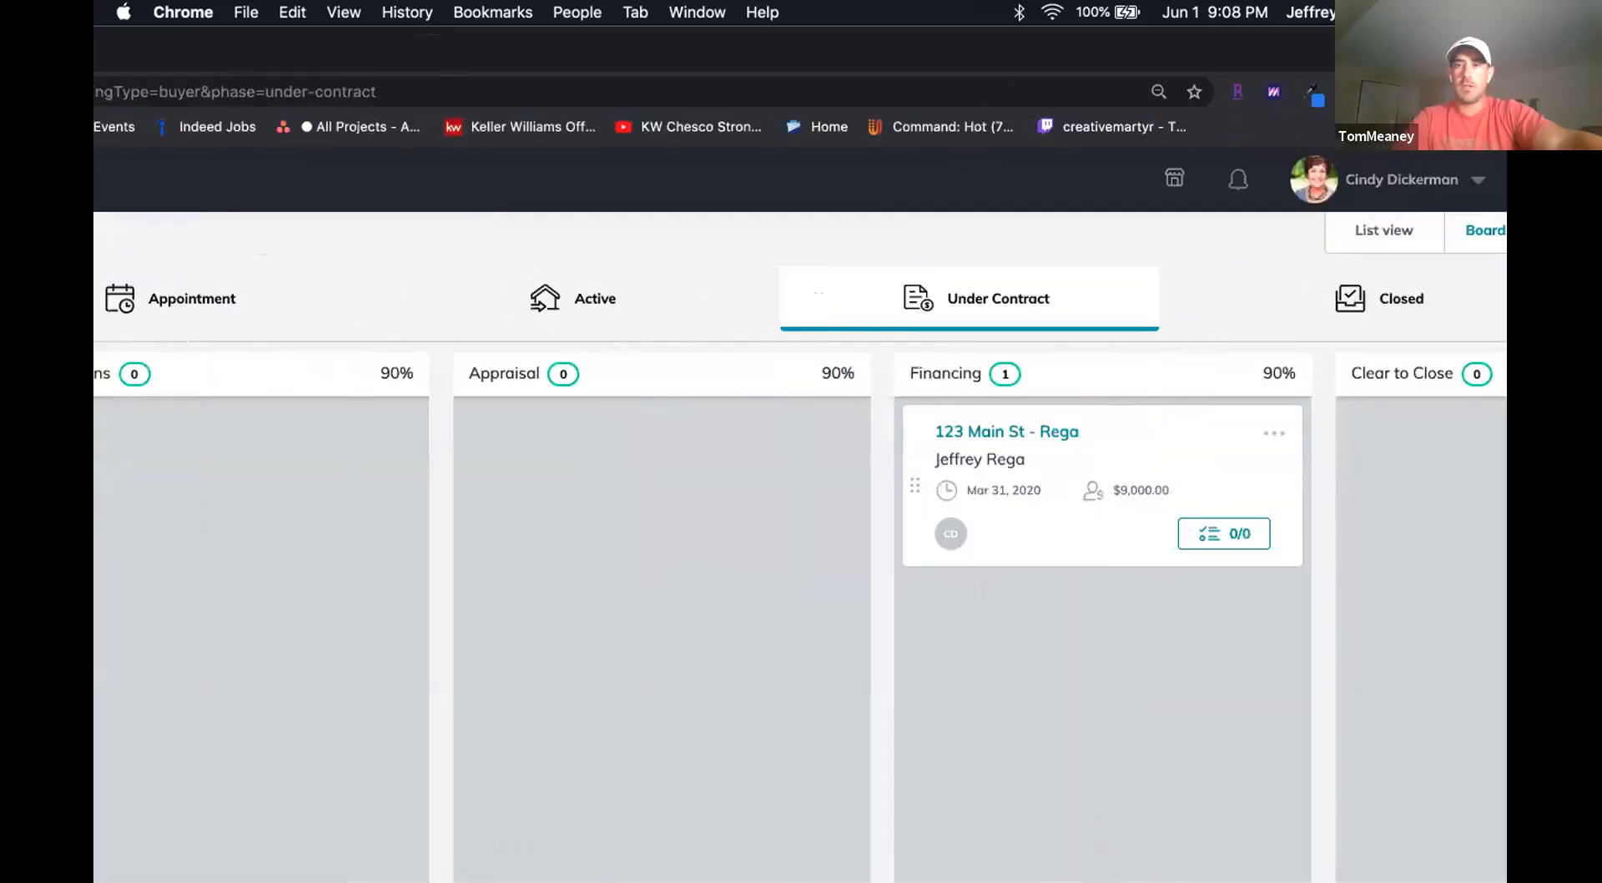
left_click_drag(1044, 462, 1353, 462)
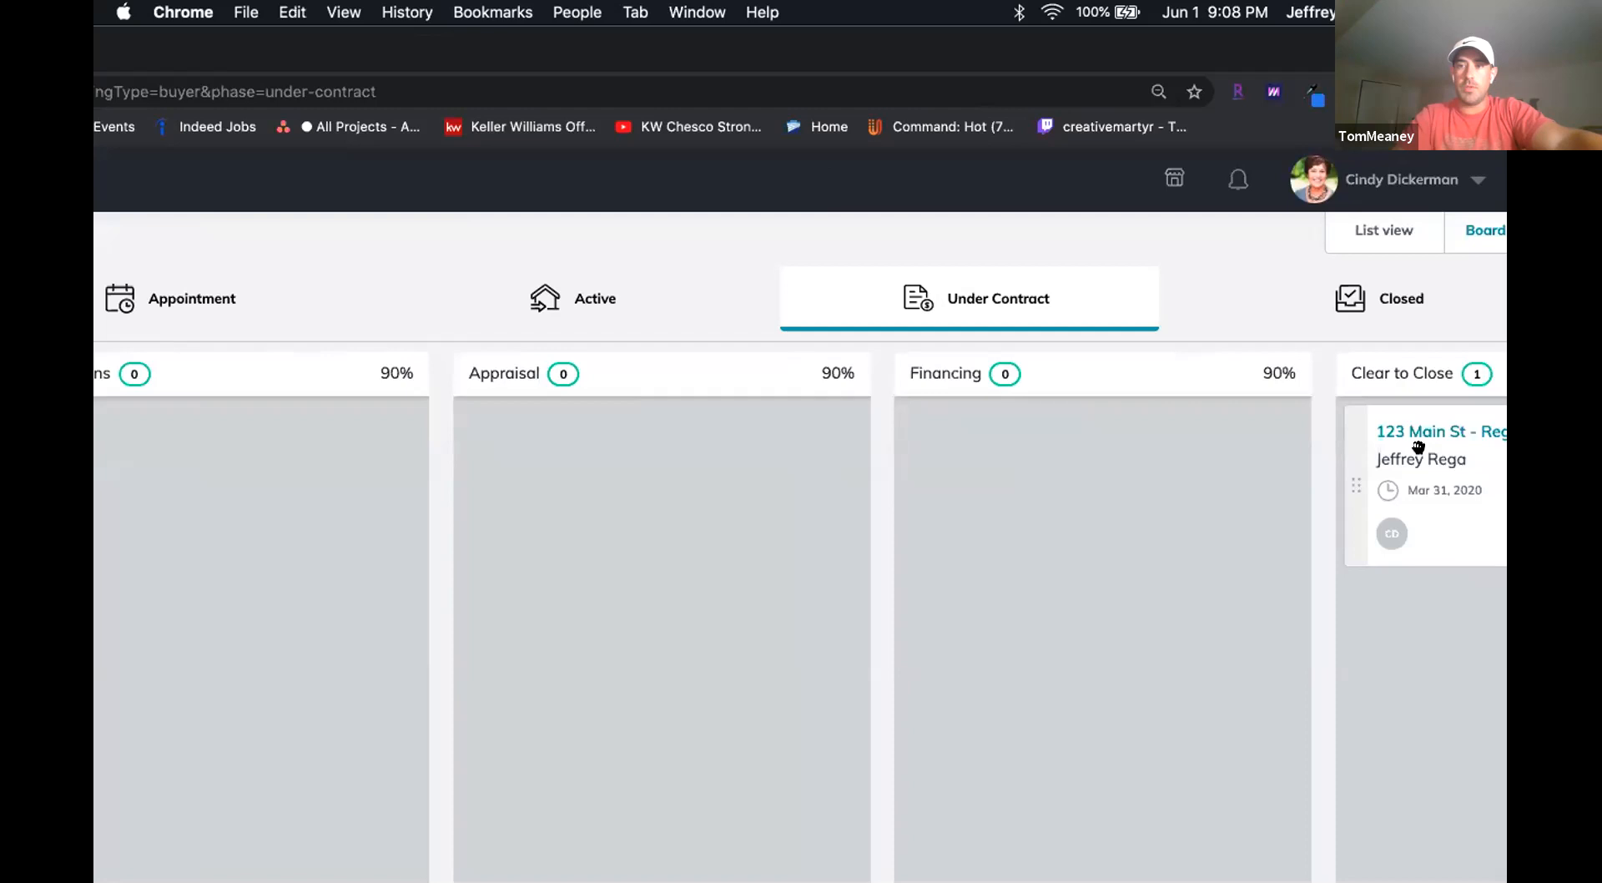
double_click(1273, 55)
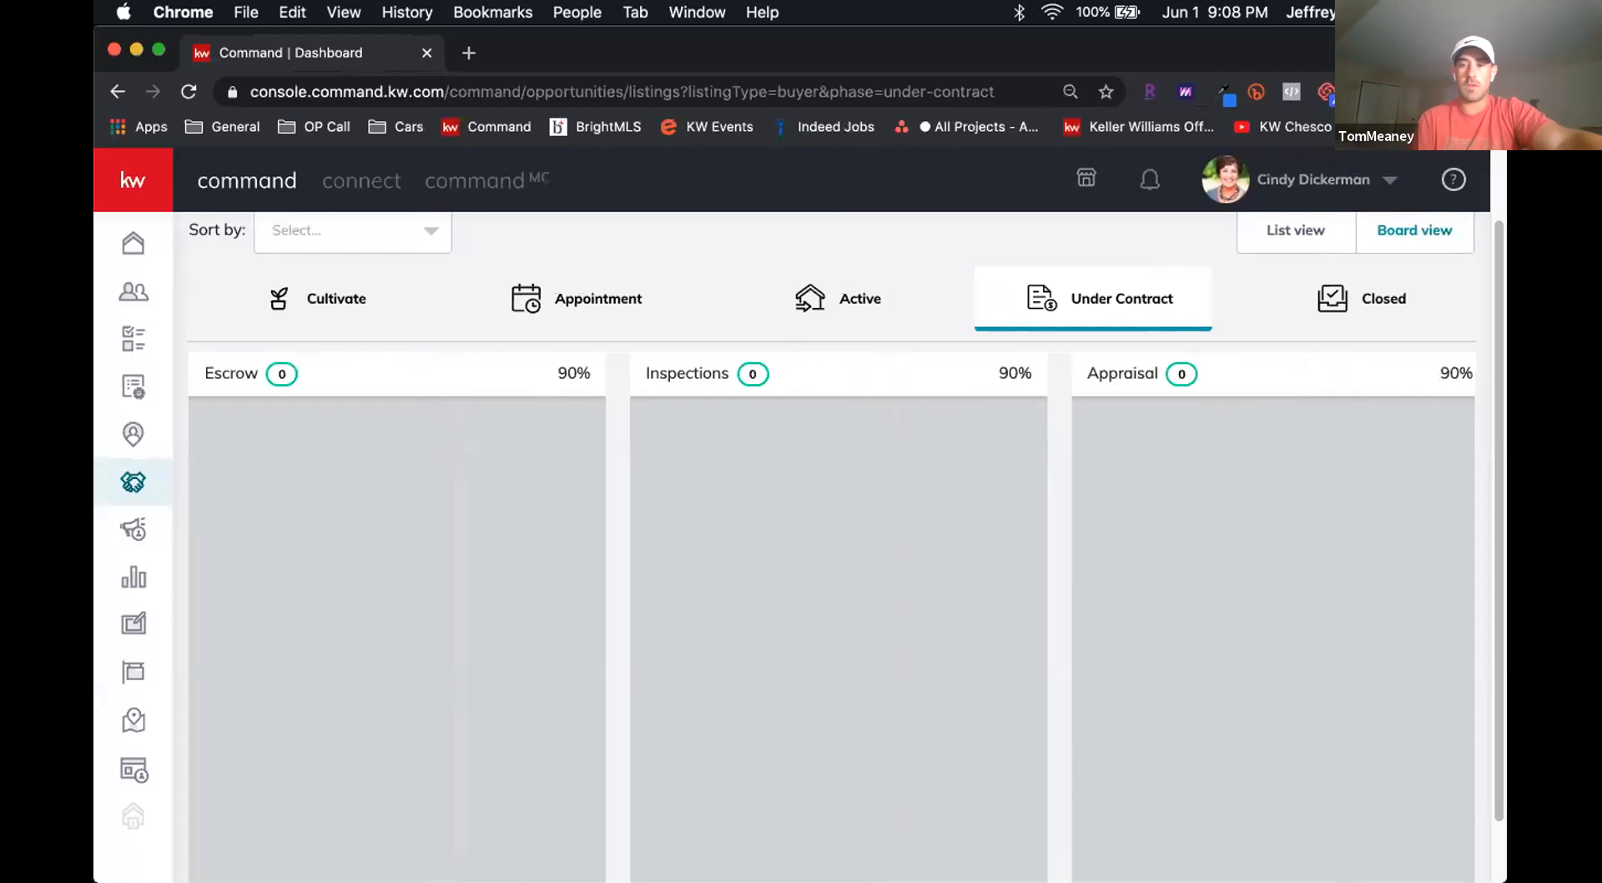
Step: Switch to the Buyers Cultivate phase to view its Watch, Nurture and Hot stages, and make the browser window full screen
mouse_move(801, 882)
left_click_drag(1402, 53, 1306, 10)
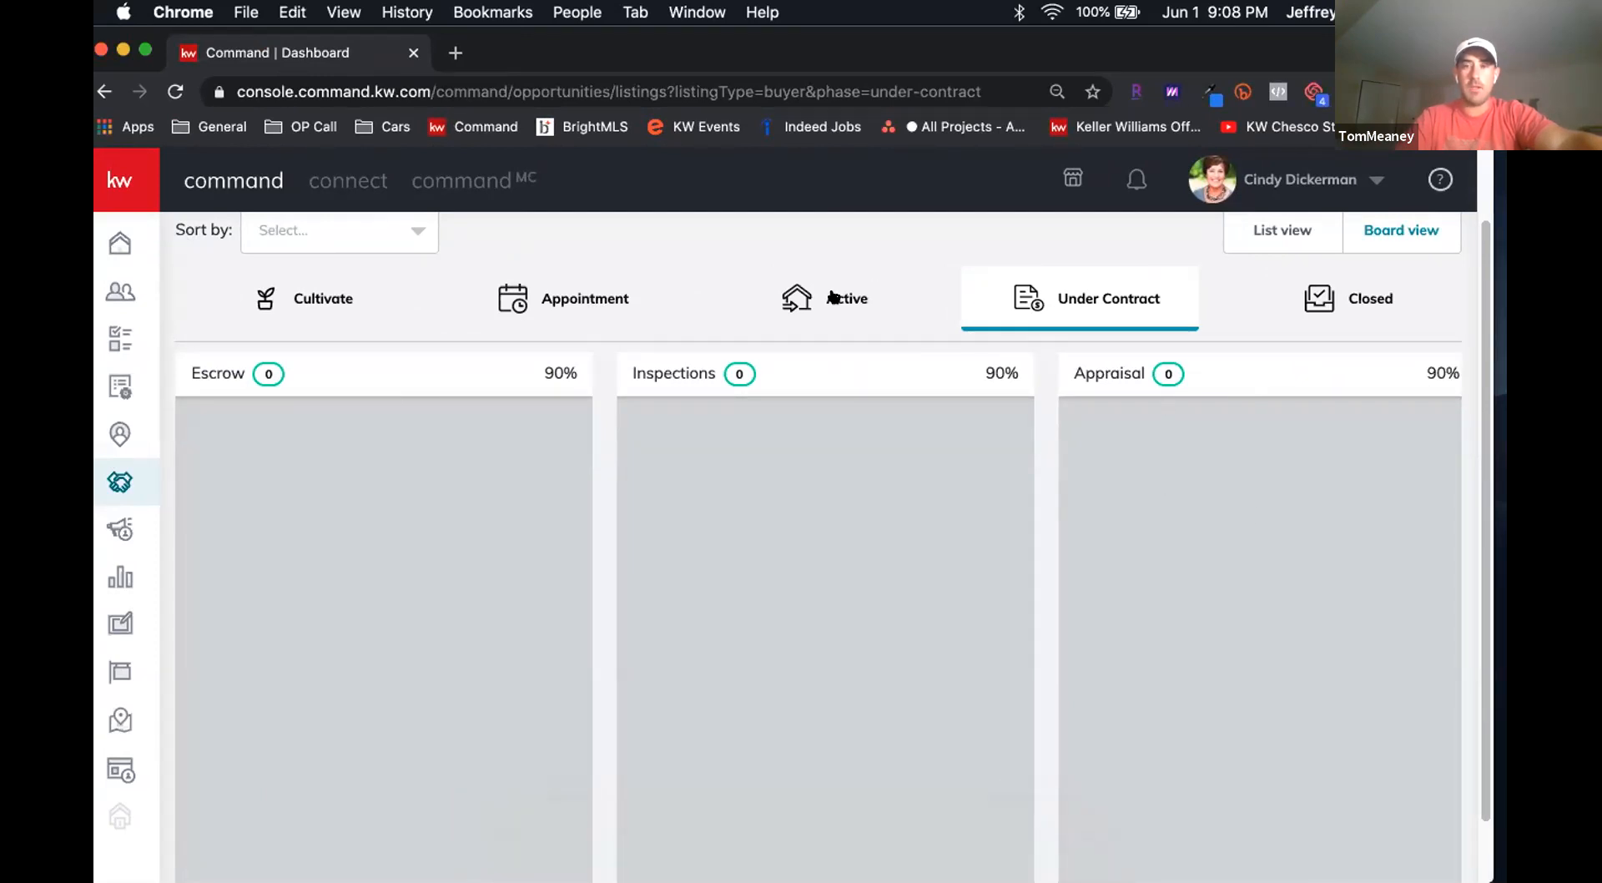
left_click(323, 301)
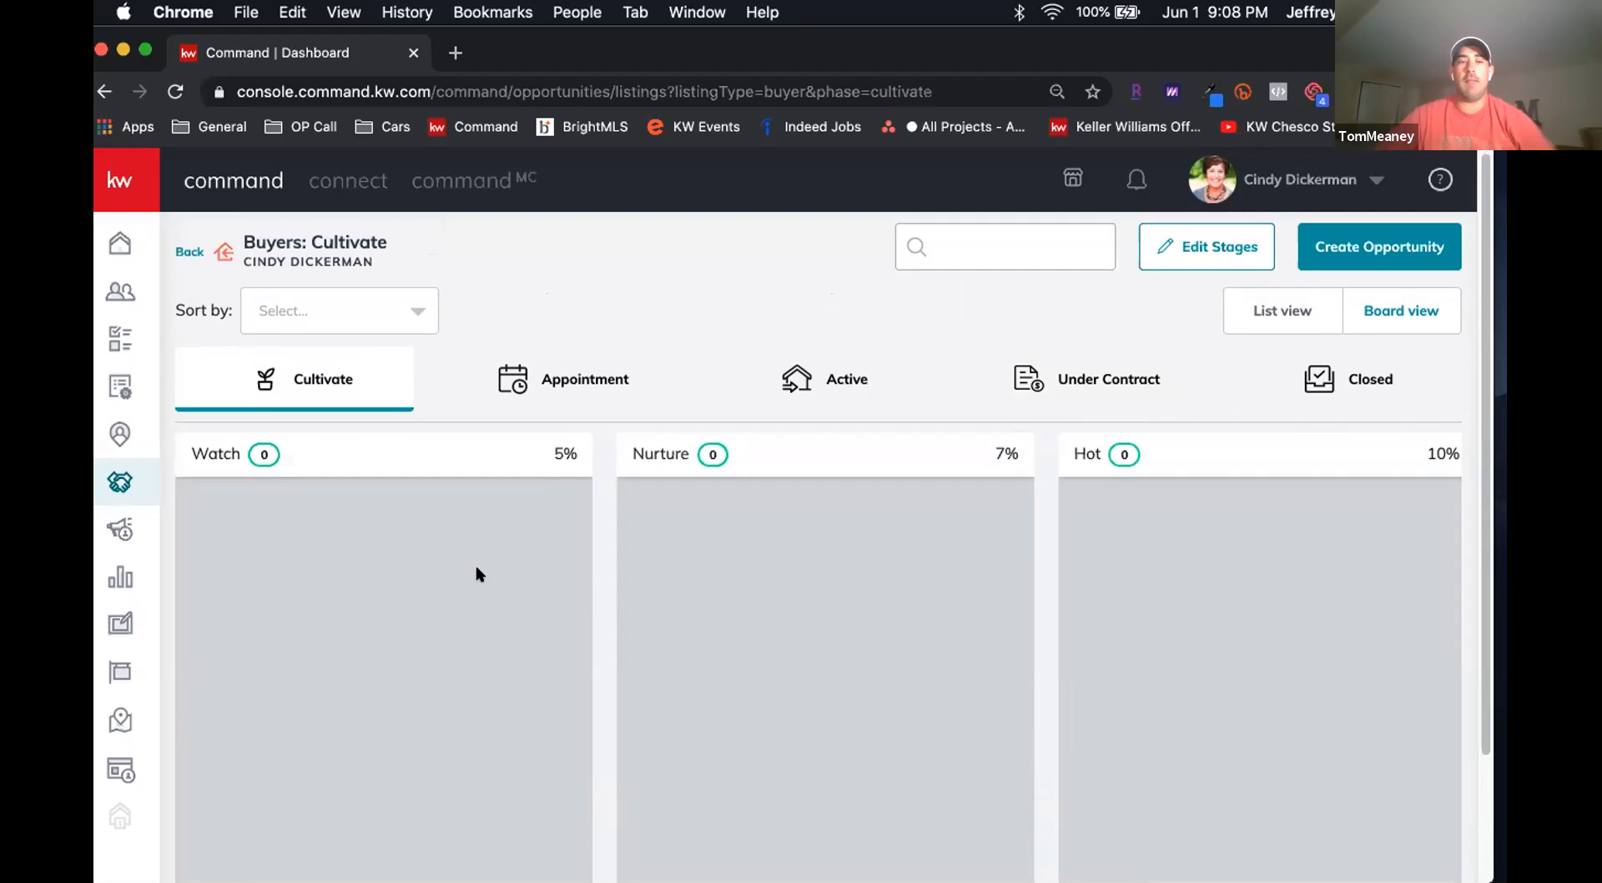
scroll(474, 564, "down", 1)
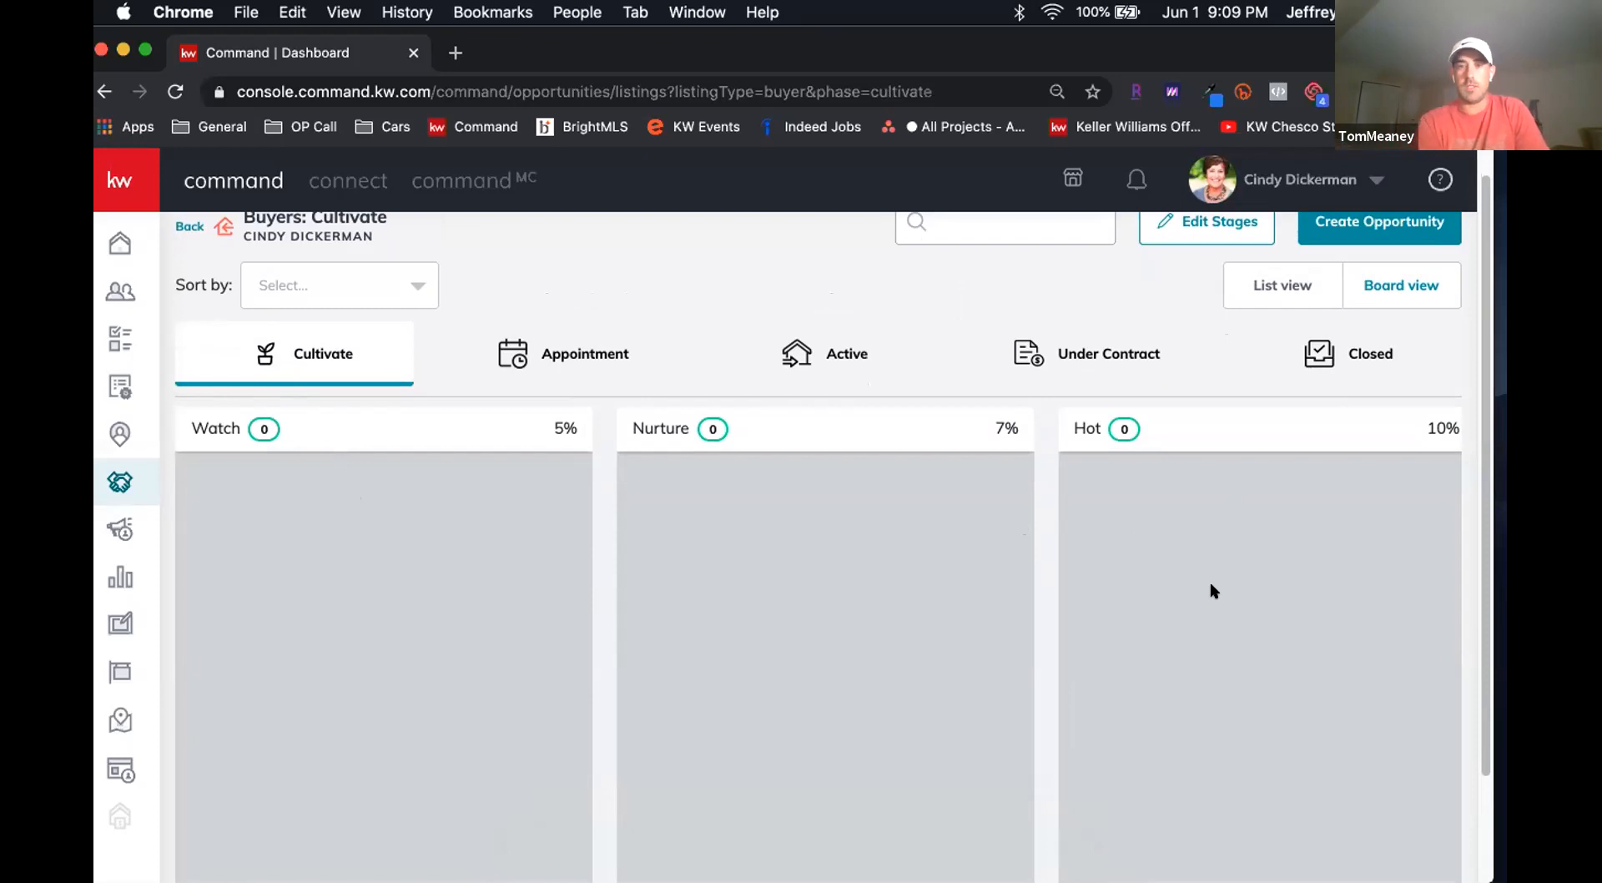
left_click(145, 50)
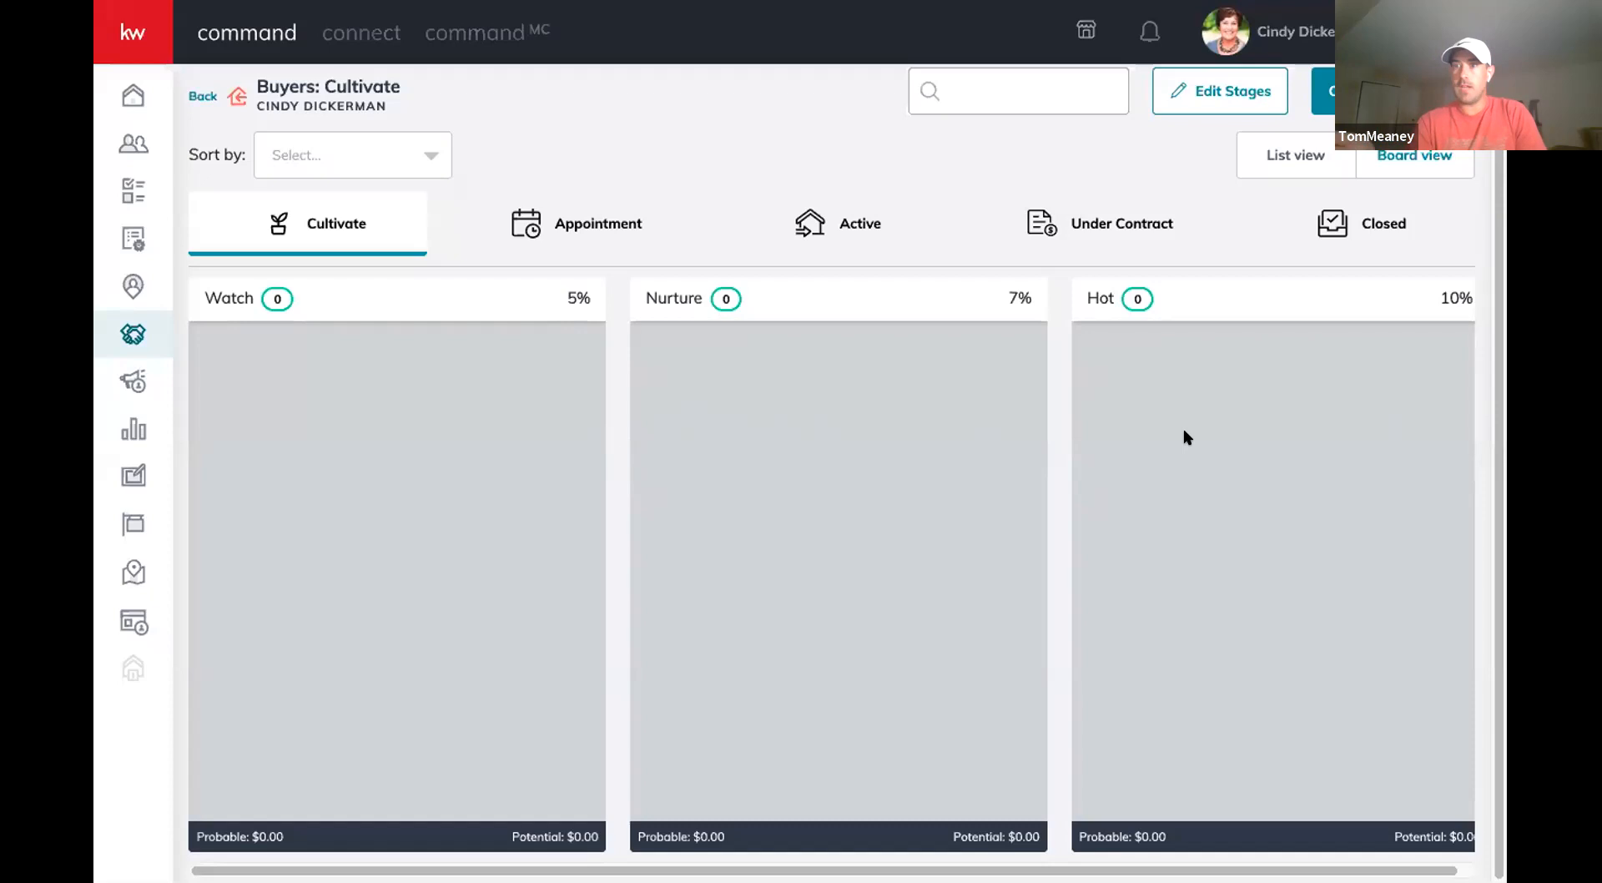
Step: Return to the Under Contract phase and move the Clear to Close opportunity to the Cultivate phase
left_click(1128, 221)
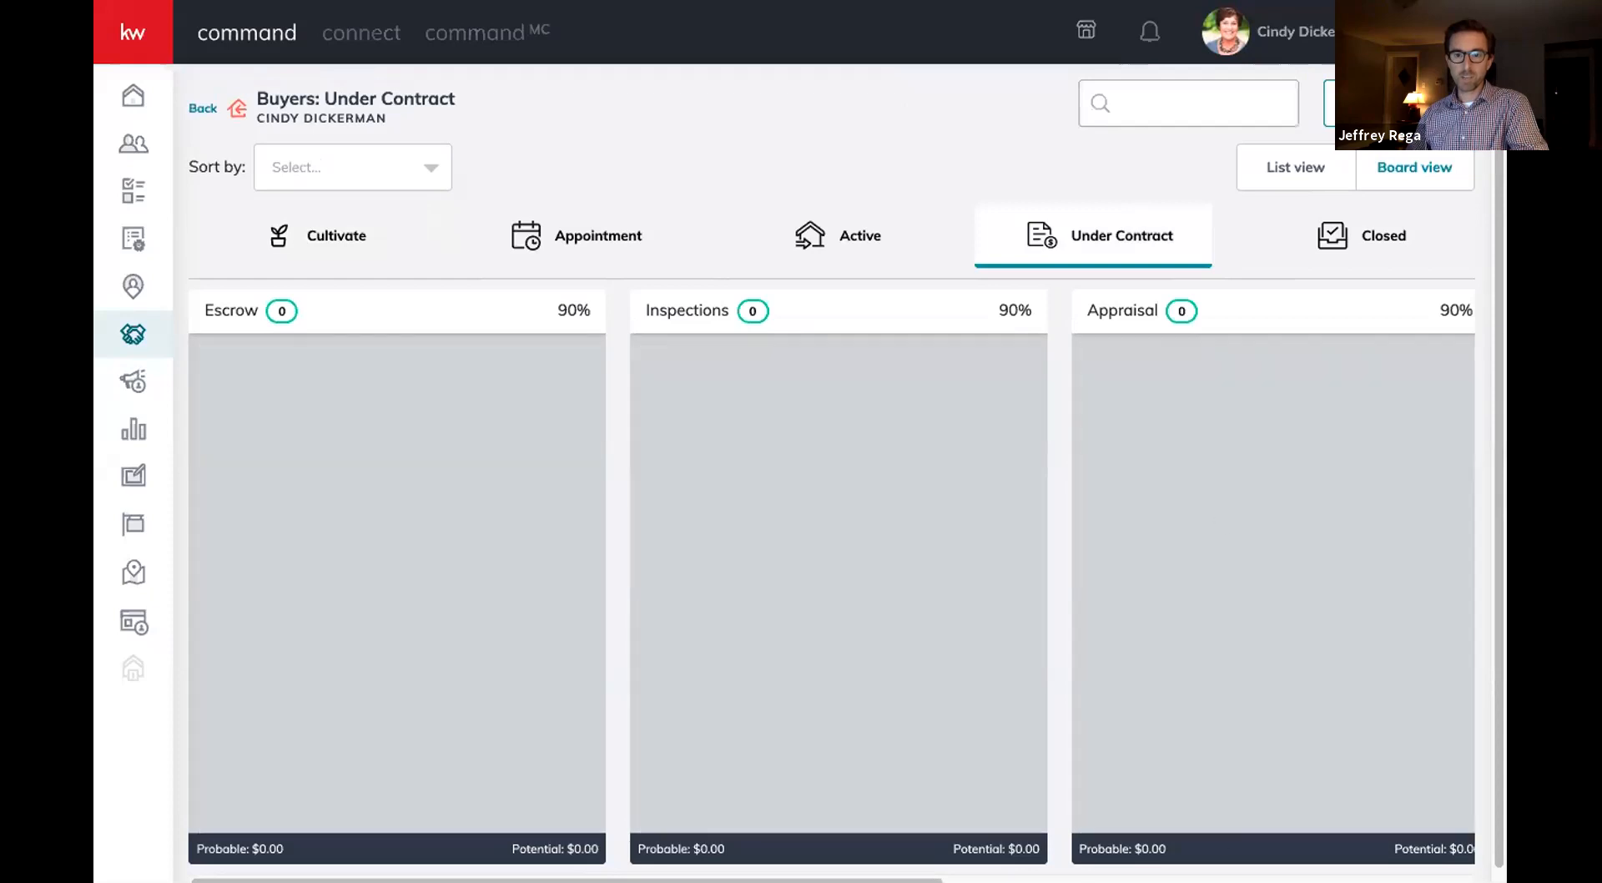
mouse_move(946, 853)
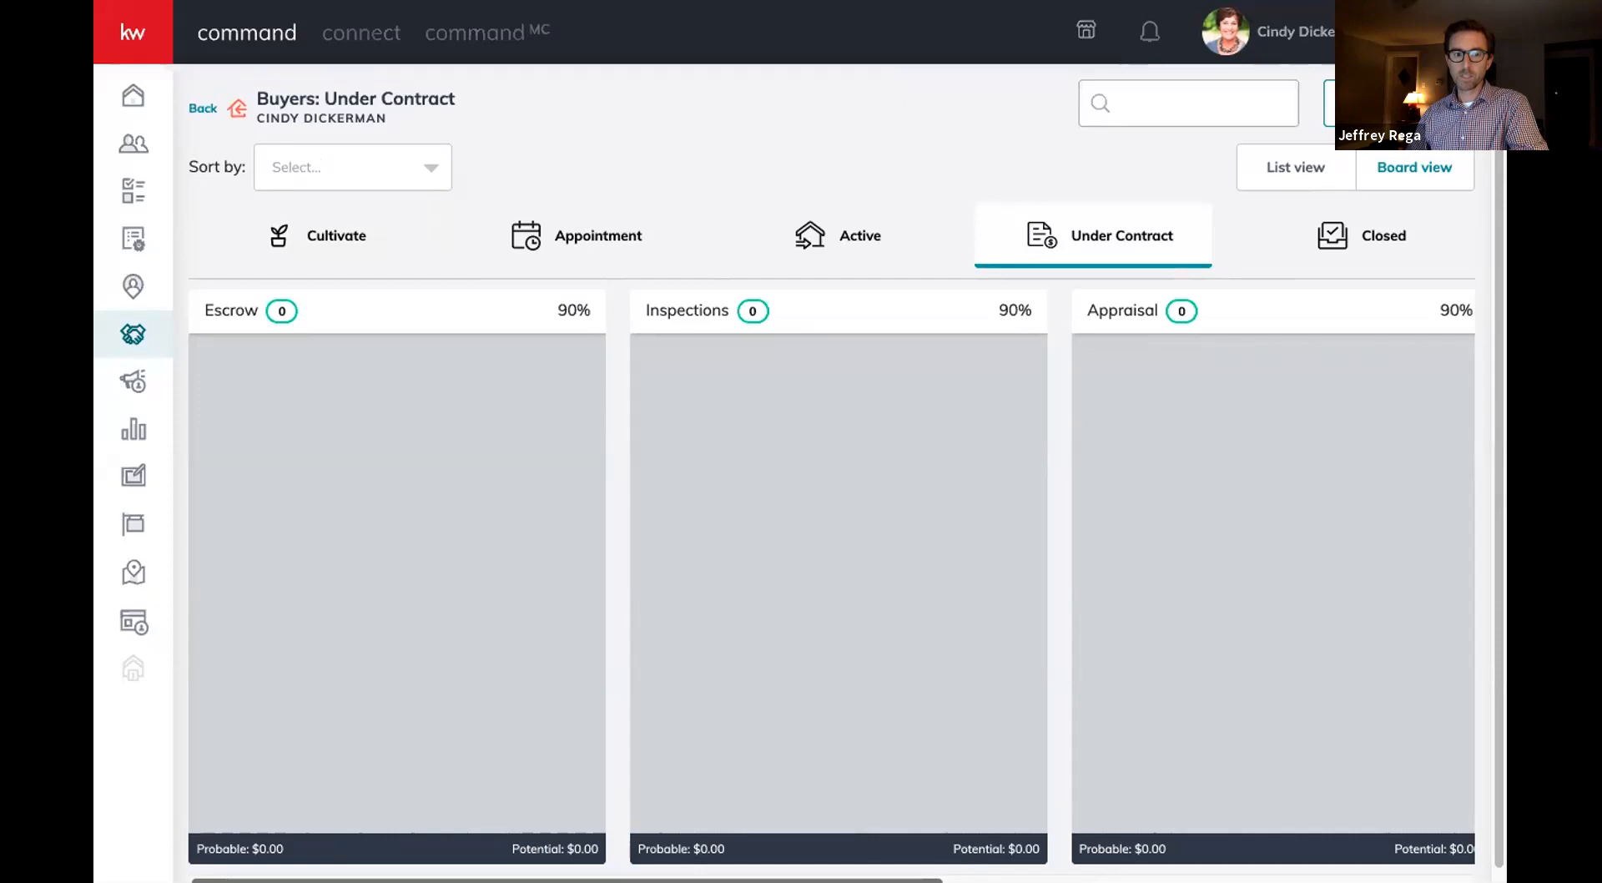
scroll(1194, 401, "right", 10)
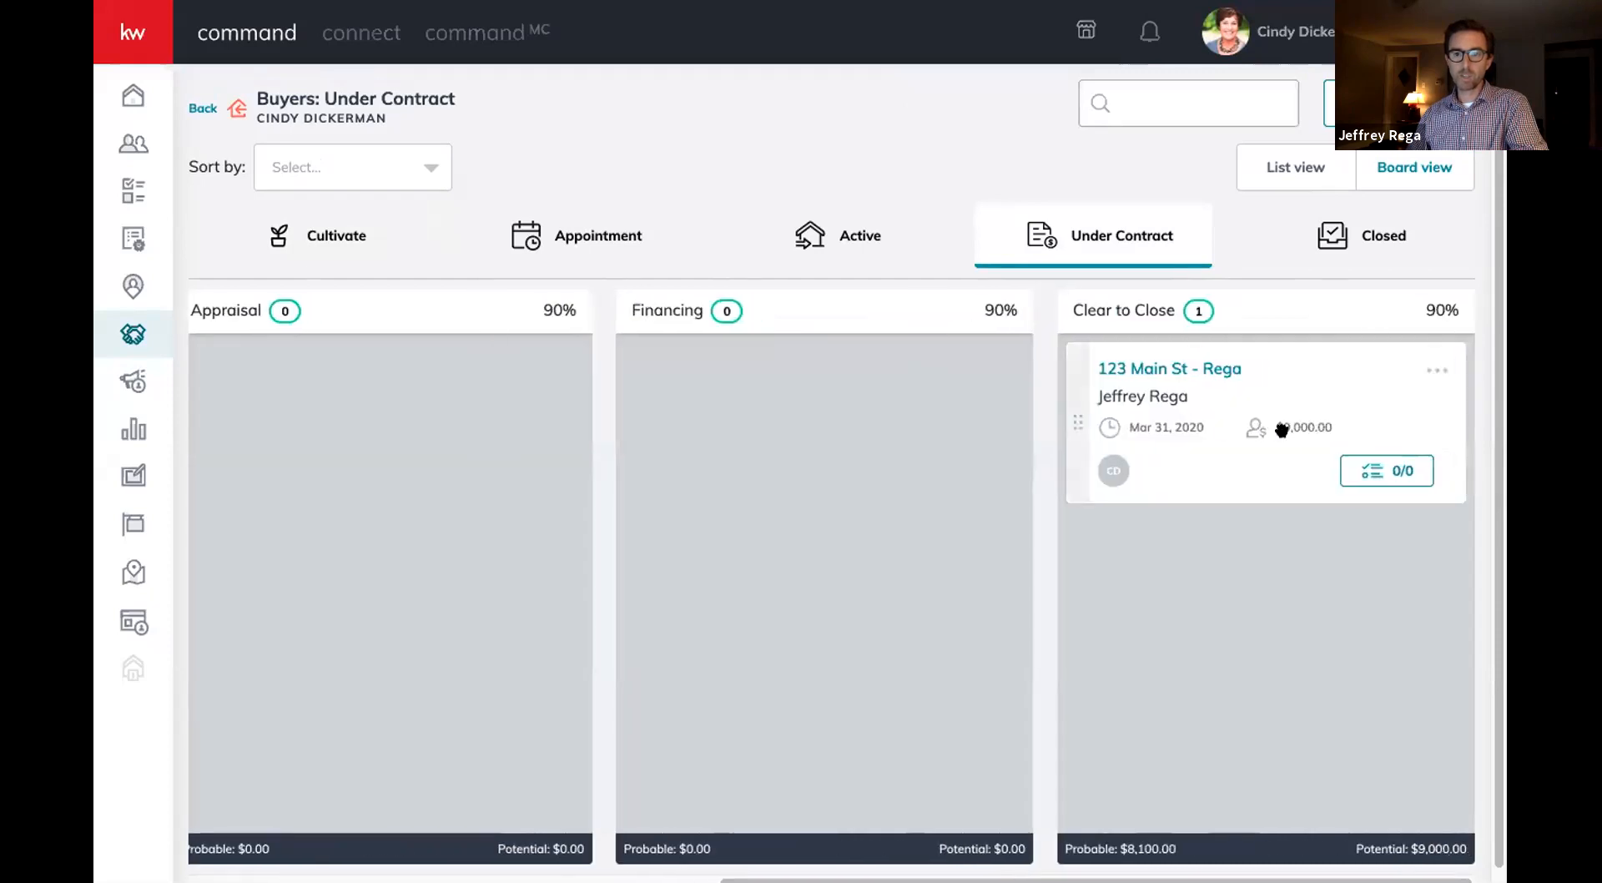
left_click_drag(1240, 402, 338, 234)
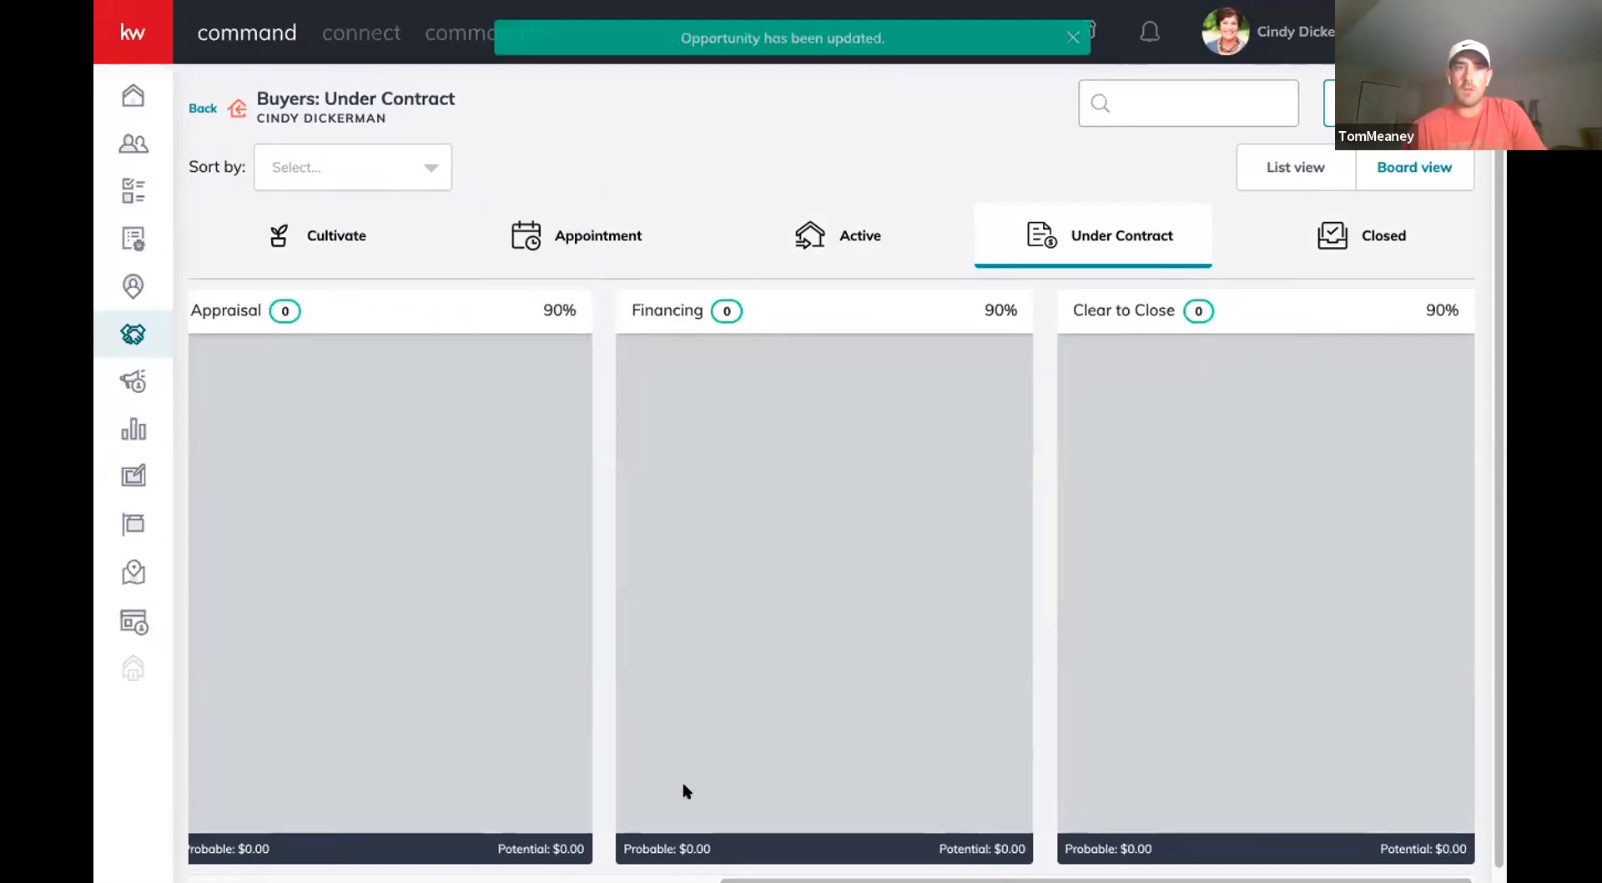
left_click_drag(793, 880, 140, 855)
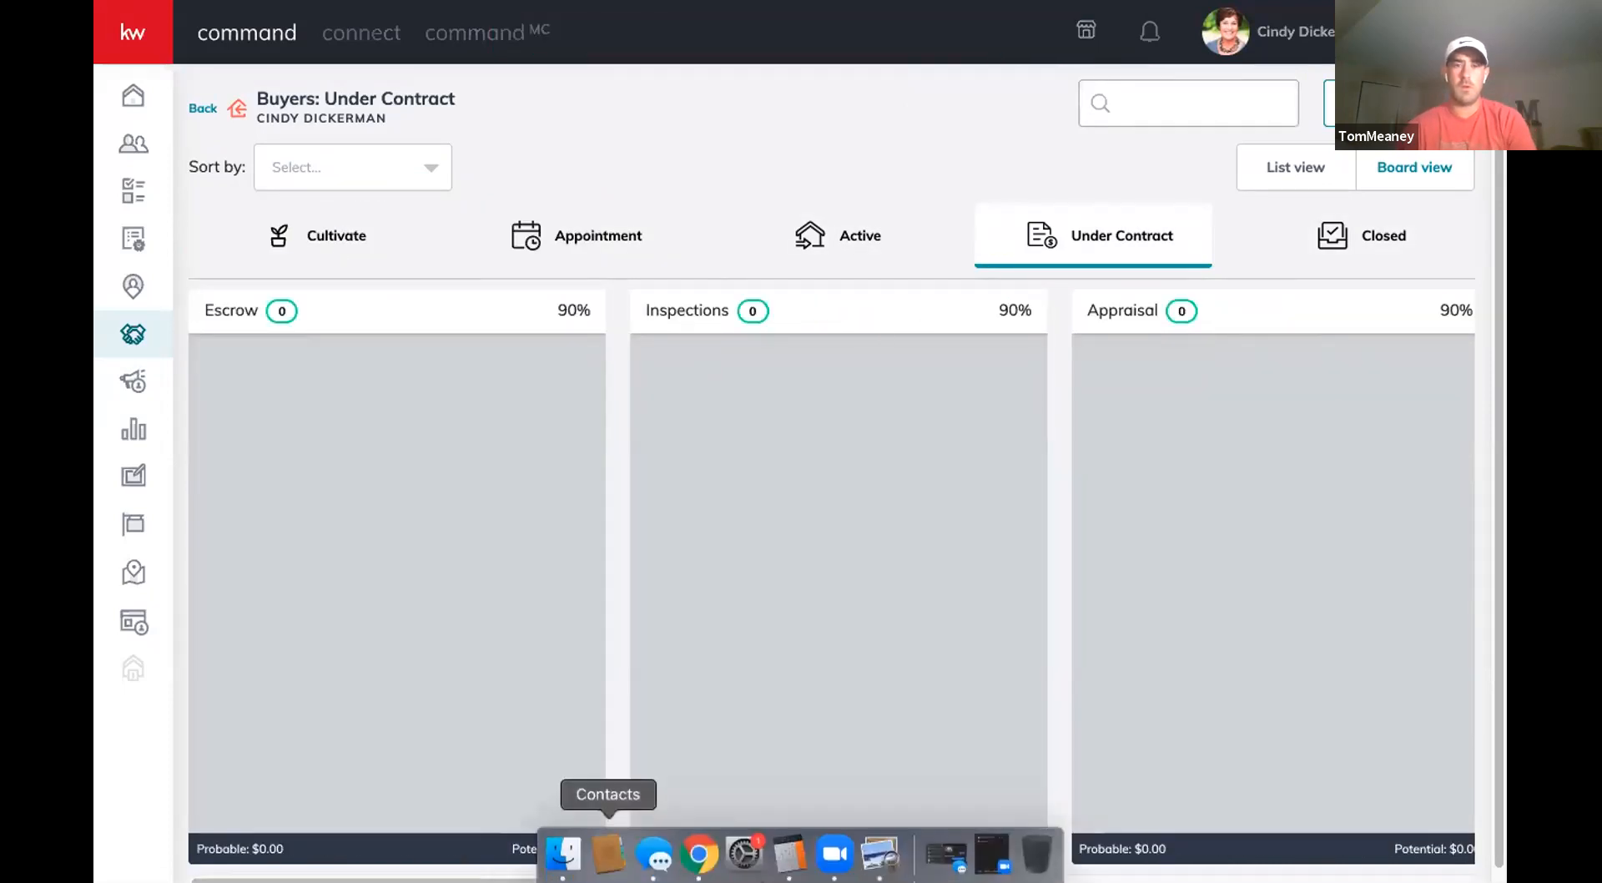
left_click_drag(384, 881, 111, 835)
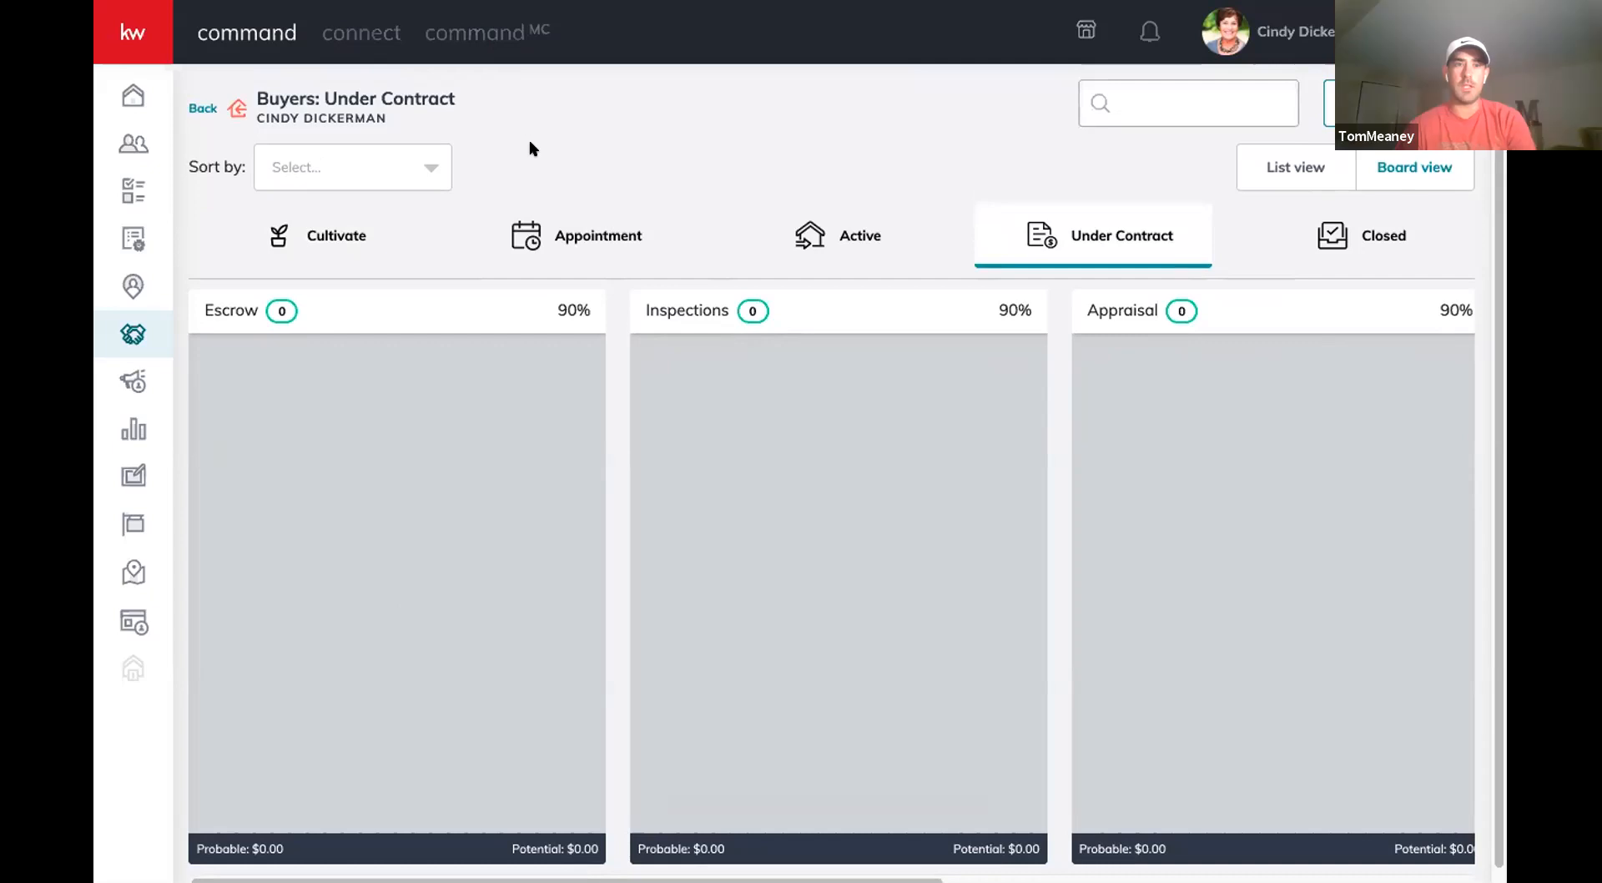
Step: Open the Buyers Cultivate phase and move the opportunity to the Hot stage
left_click(280, 245)
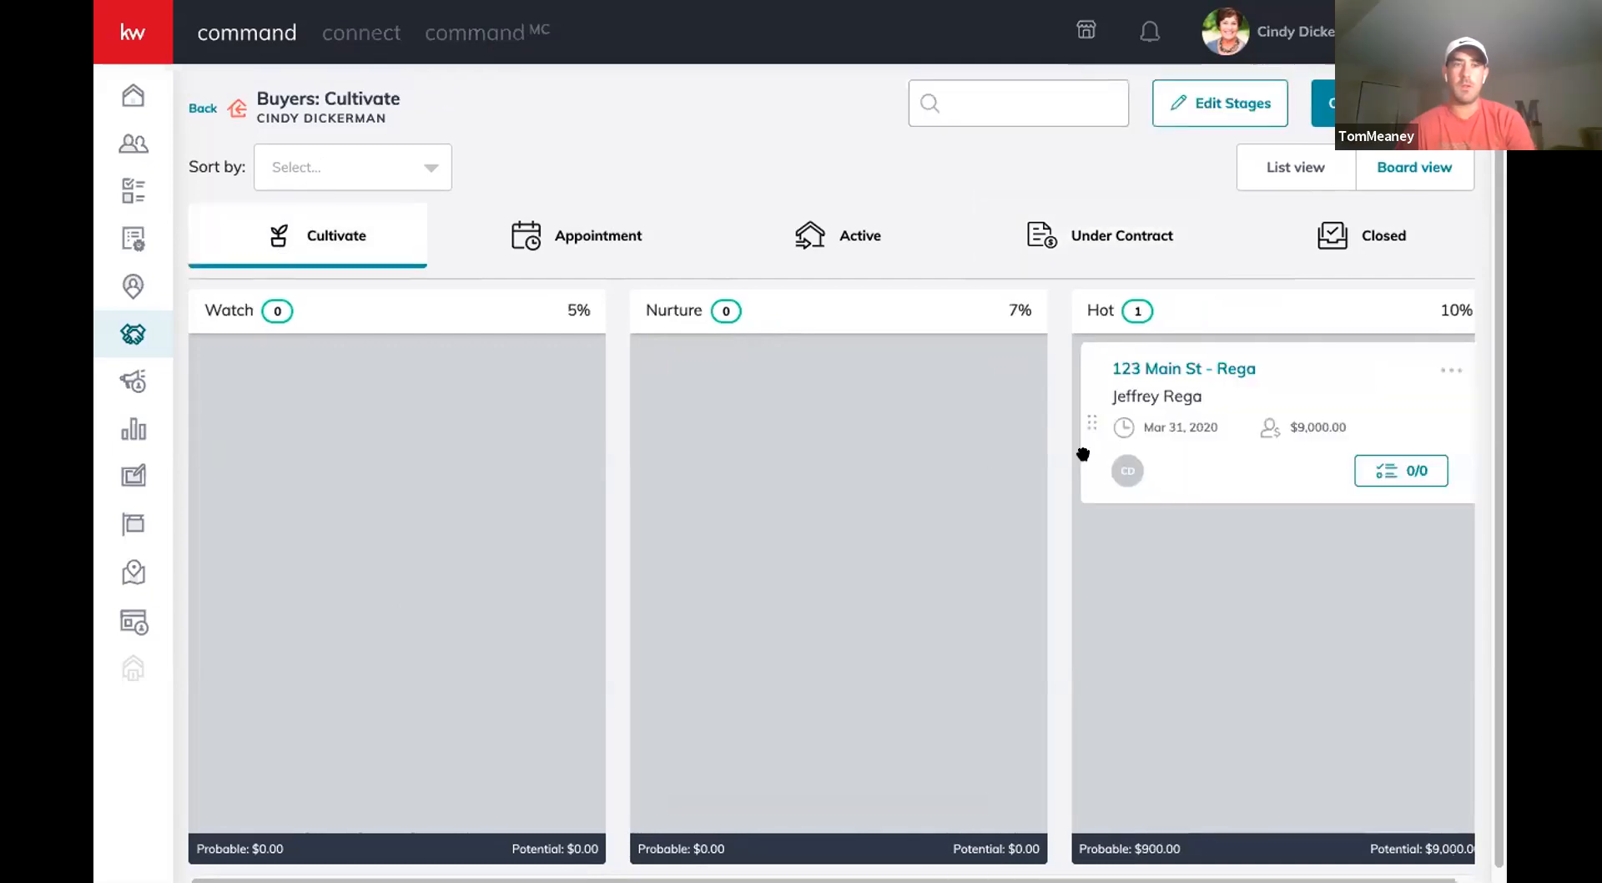
left_click_drag(790, 414, 843, 387)
left_click_drag(847, 390, 1252, 402)
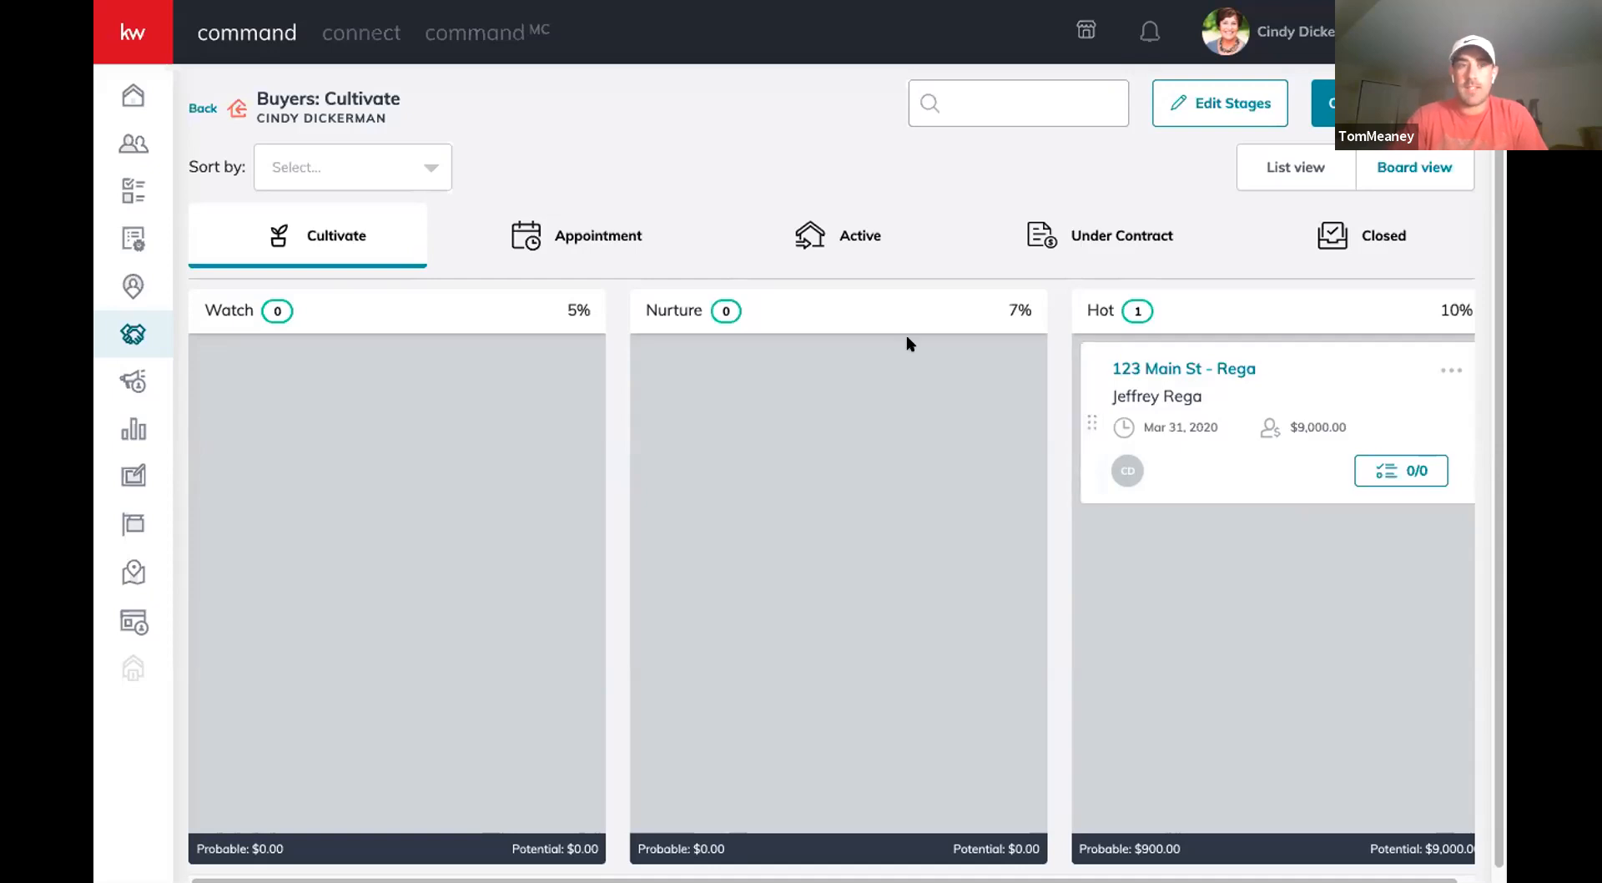
Step: Return to the Opportunities overview and review the potential and probable income for the Listings and Buyers pipelines
left_click(127, 334)
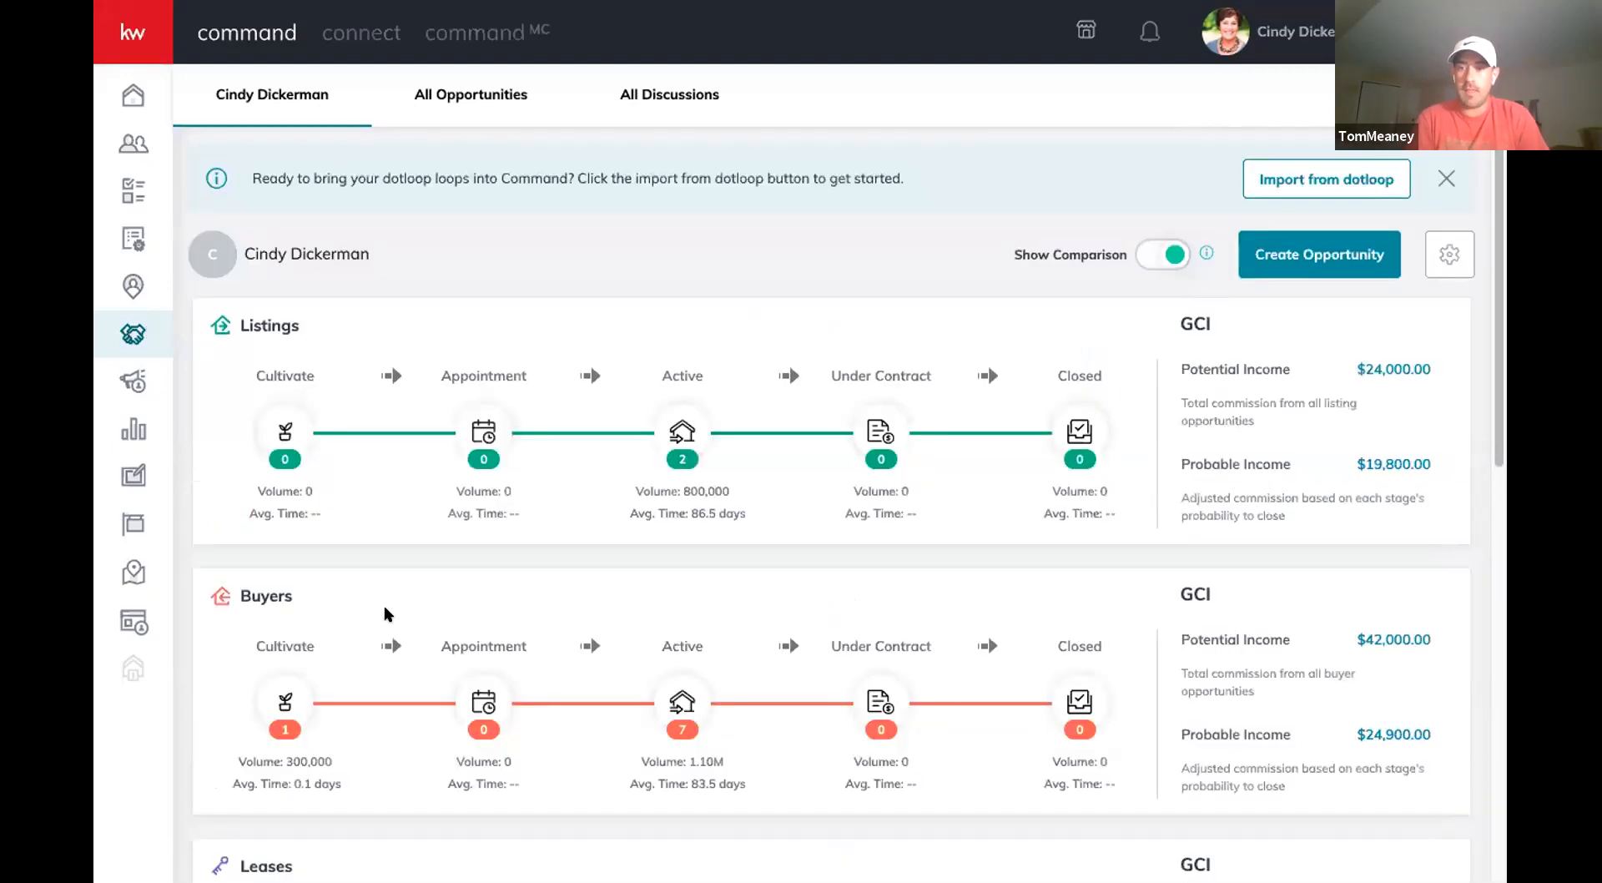
scroll(388, 612, "down", 1)
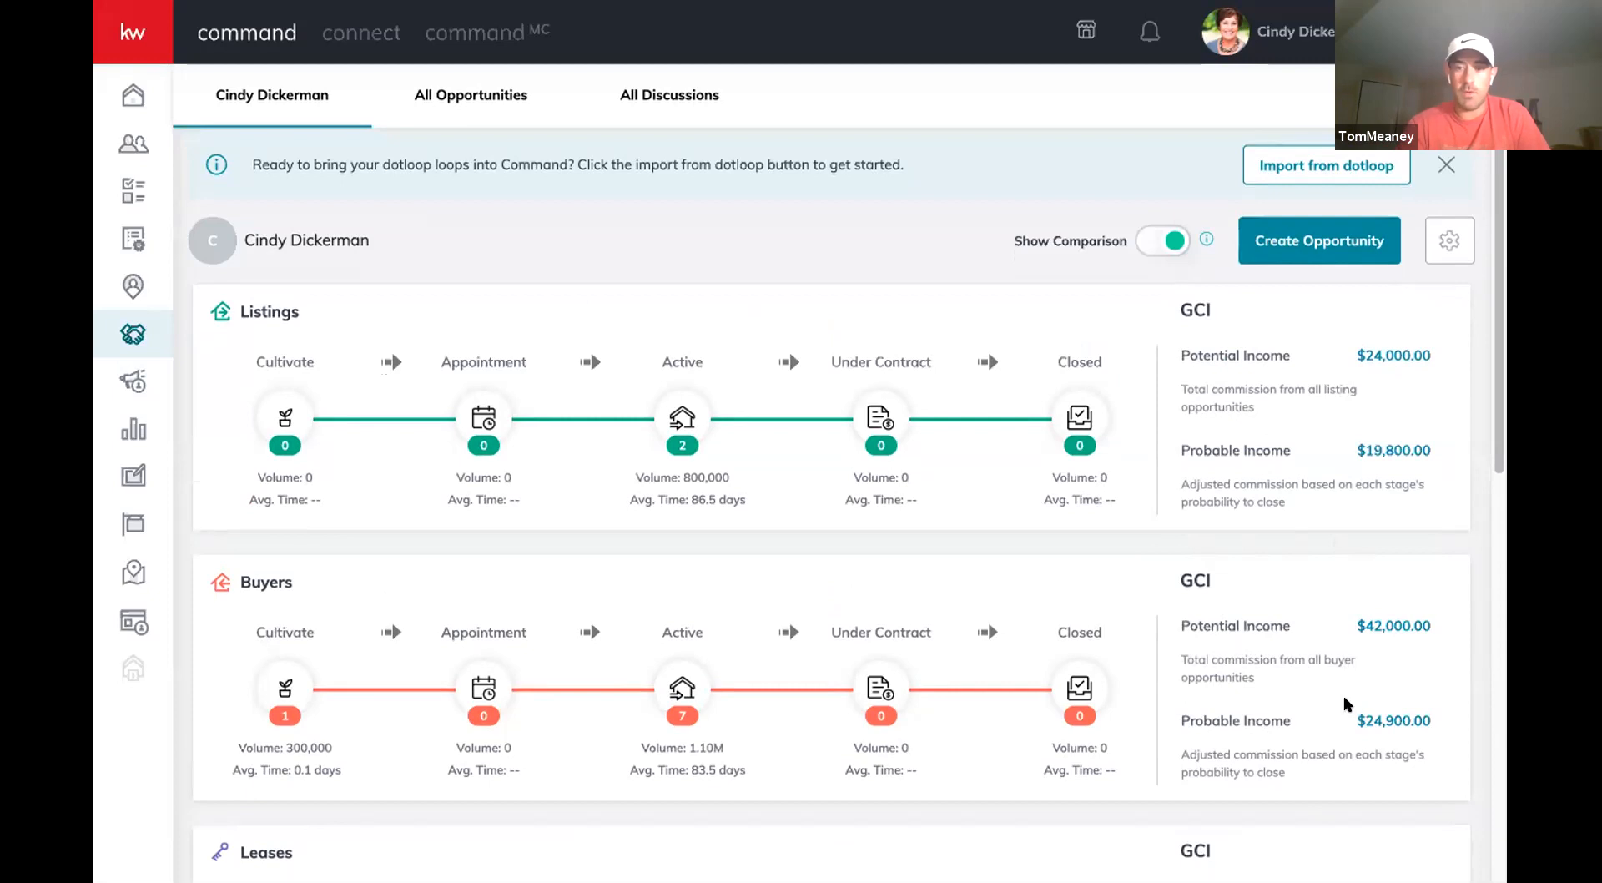
scroll(1289, 651, "down", 1)
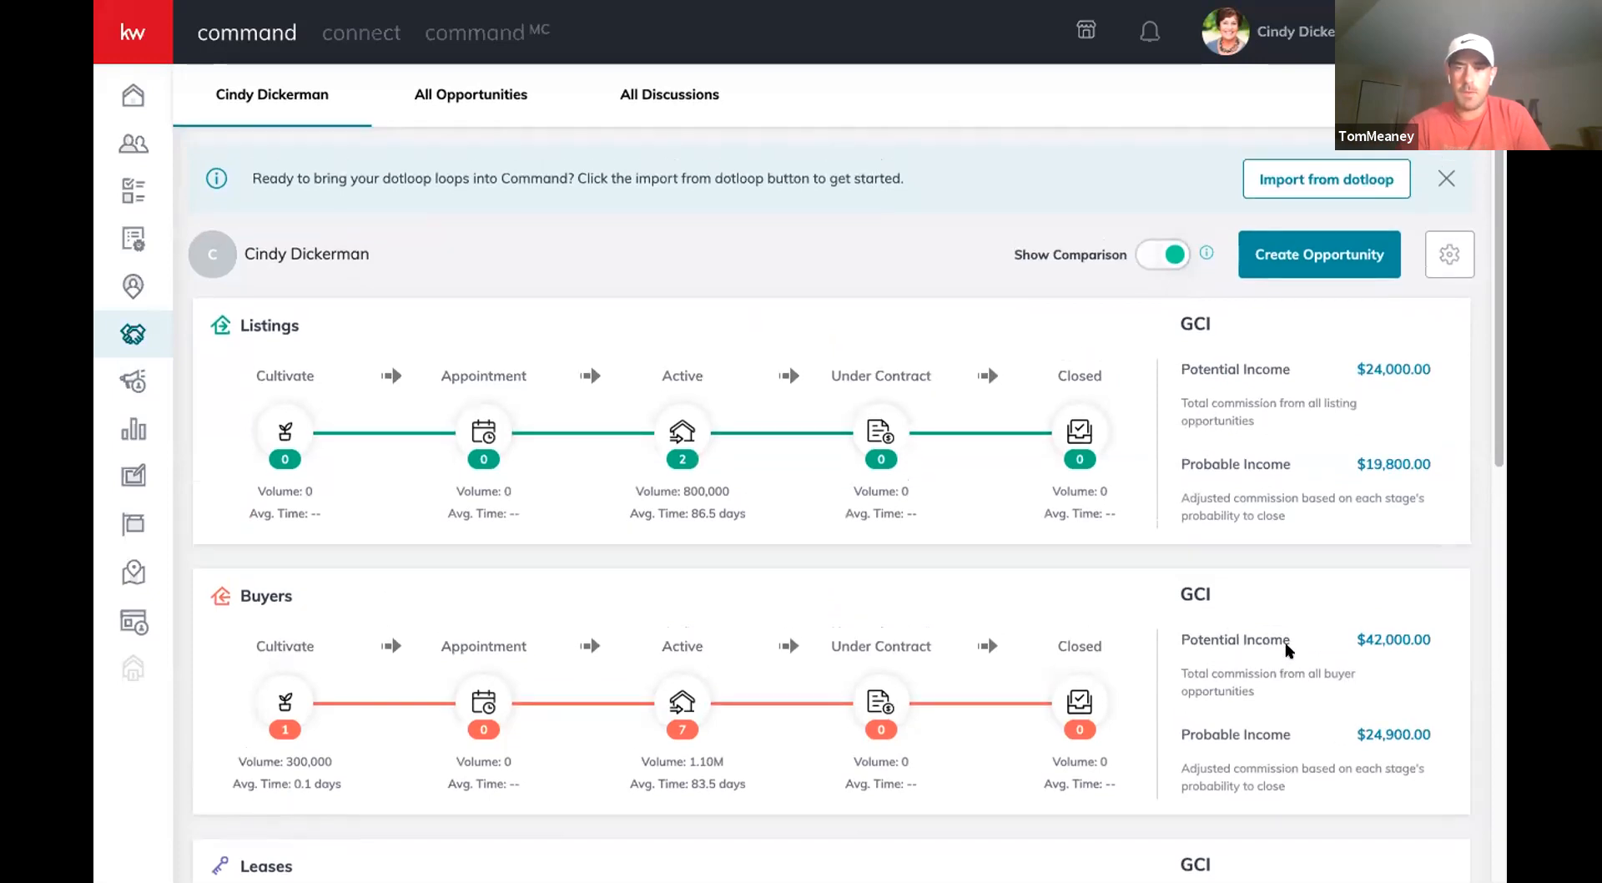
Step: Filter the opportunities Activity chart by Buyer, followed by Listing
scroll(1286, 647, "down", 8)
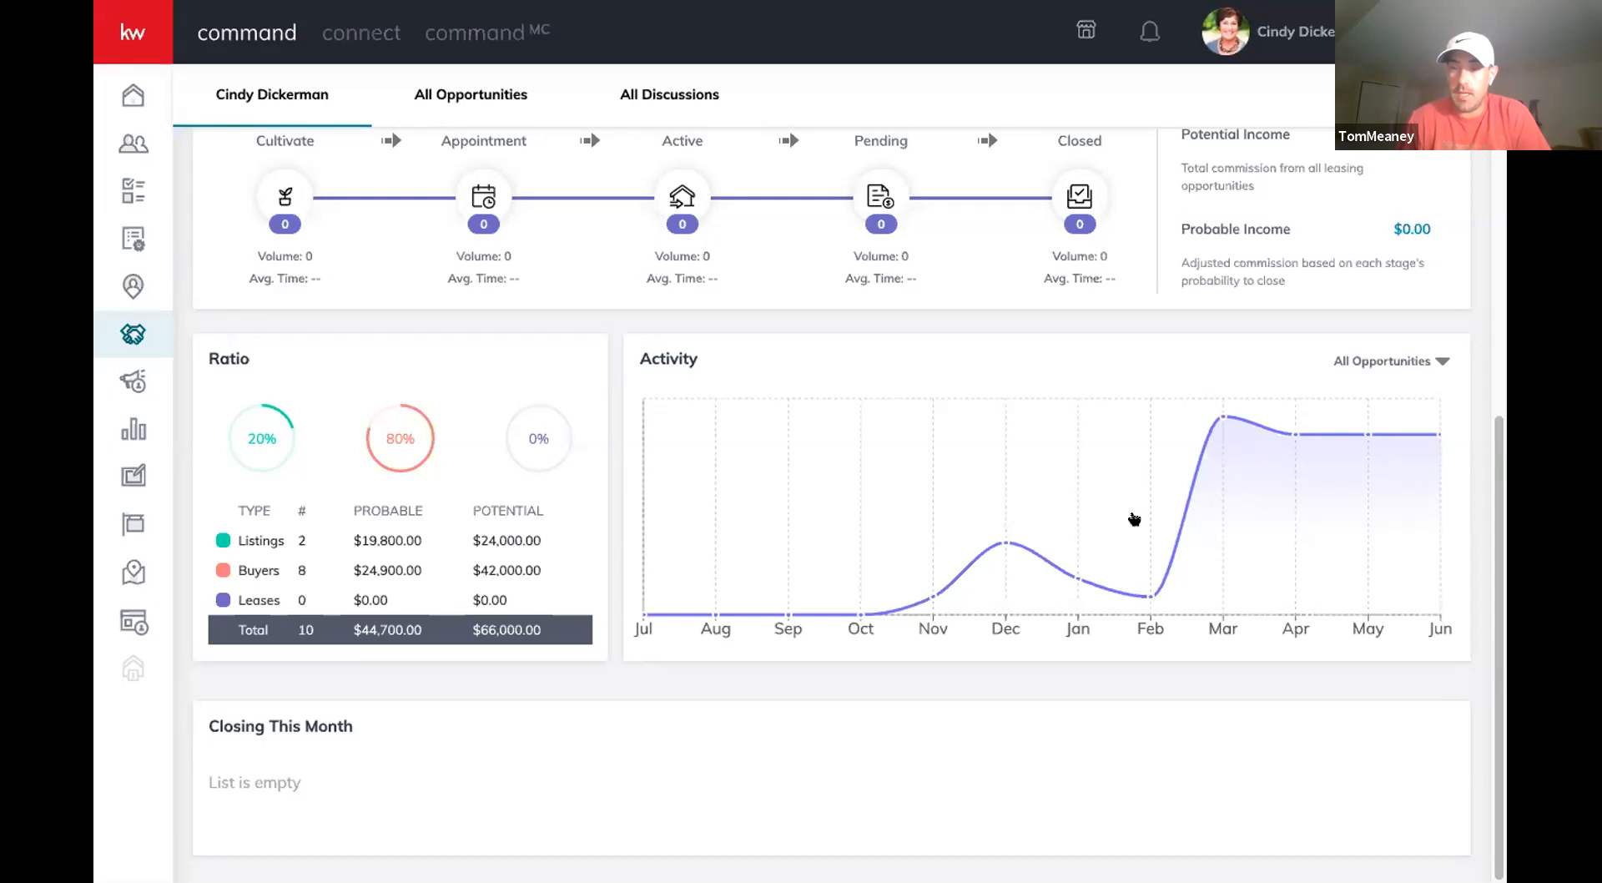
left_click(1383, 362)
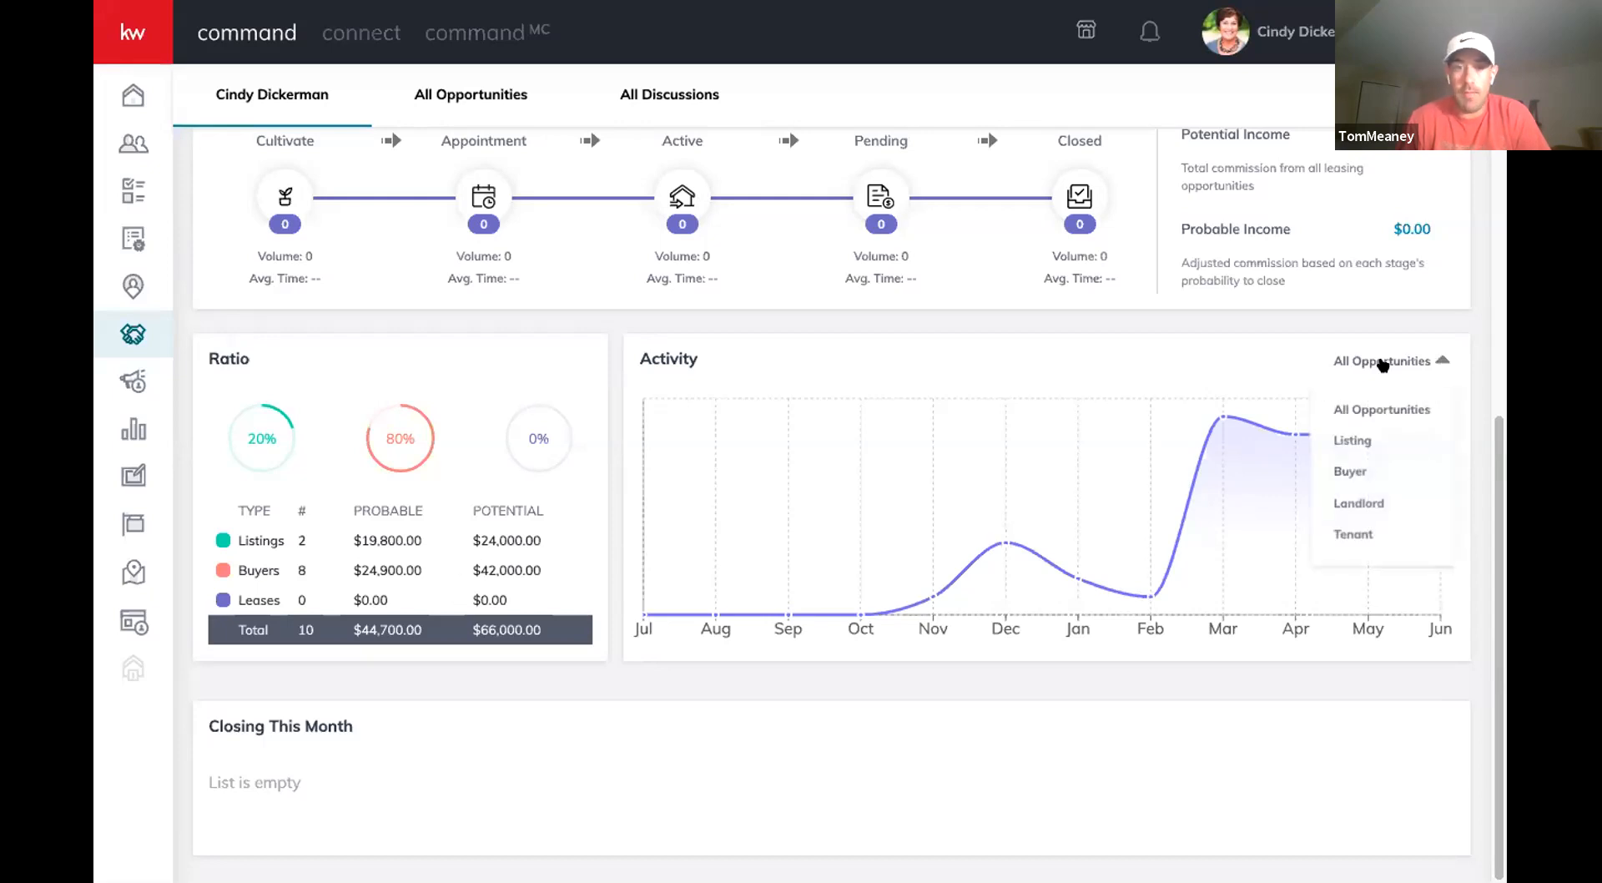
left_click(1370, 469)
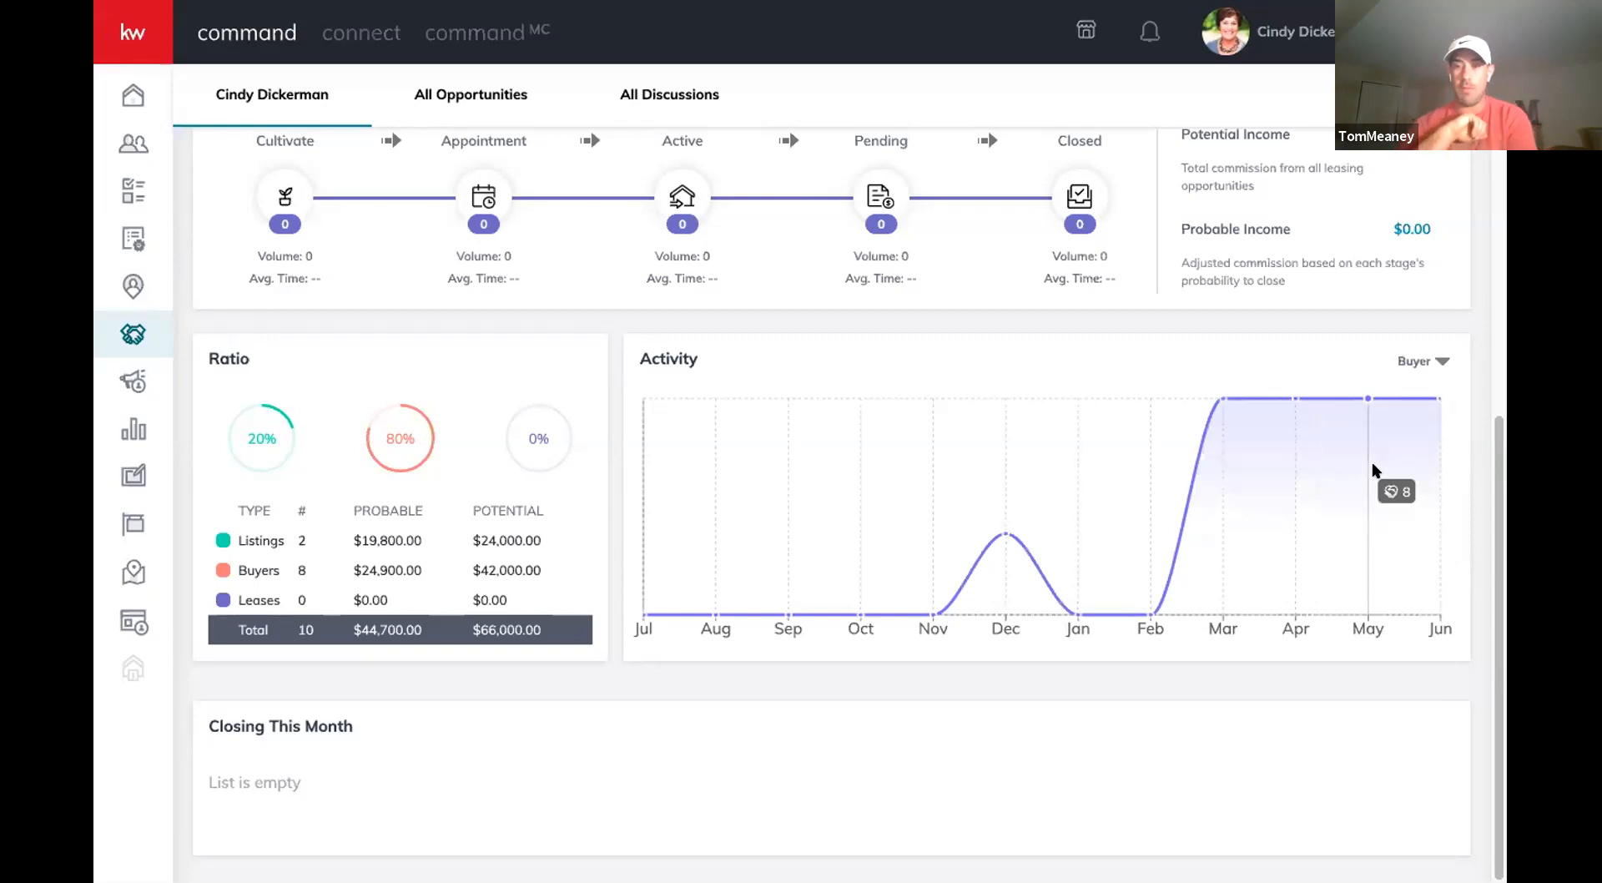
left_click(1414, 364)
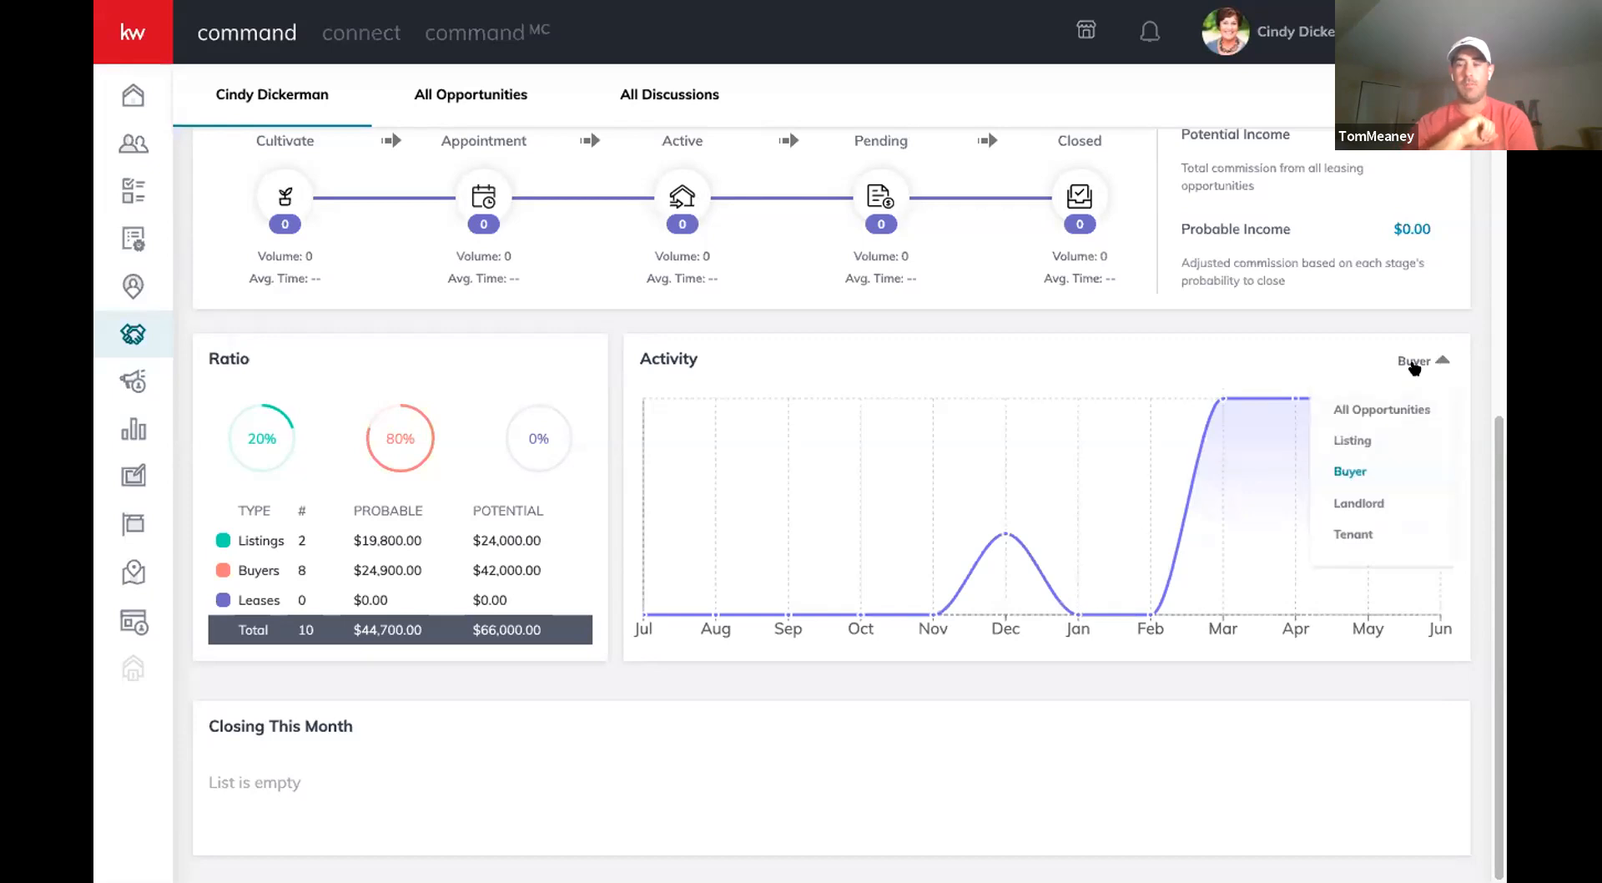
left_click(1360, 437)
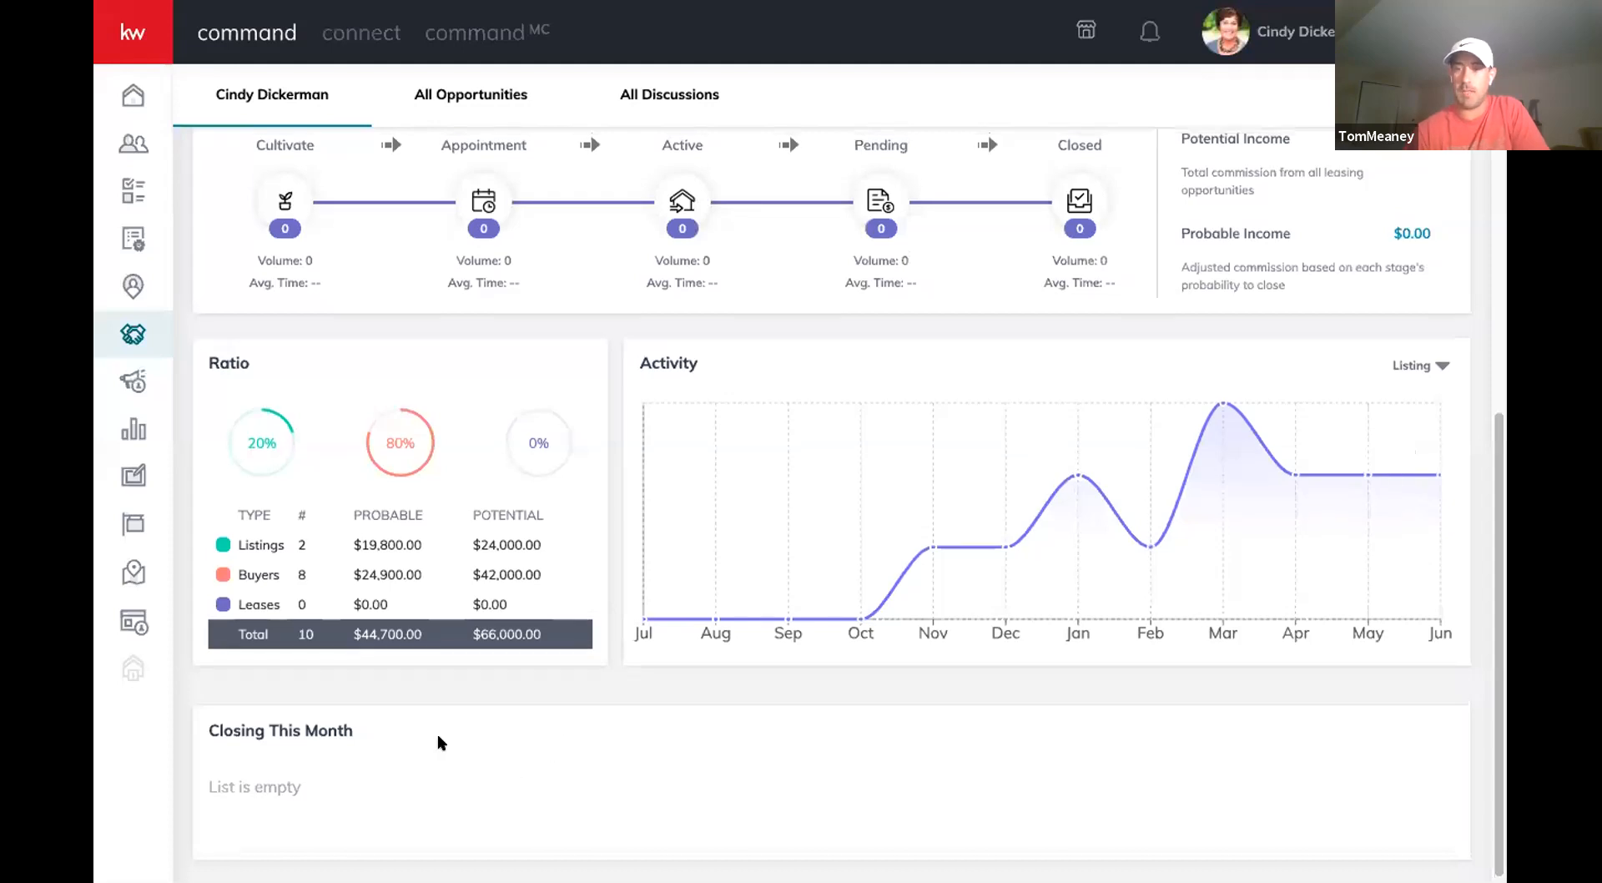
Step: Open the Buyers Cultivate phase from the overview and move the opportunity from Hot to Nurture
scroll(437, 734, "up", 5)
scroll(438, 733, "up", 2)
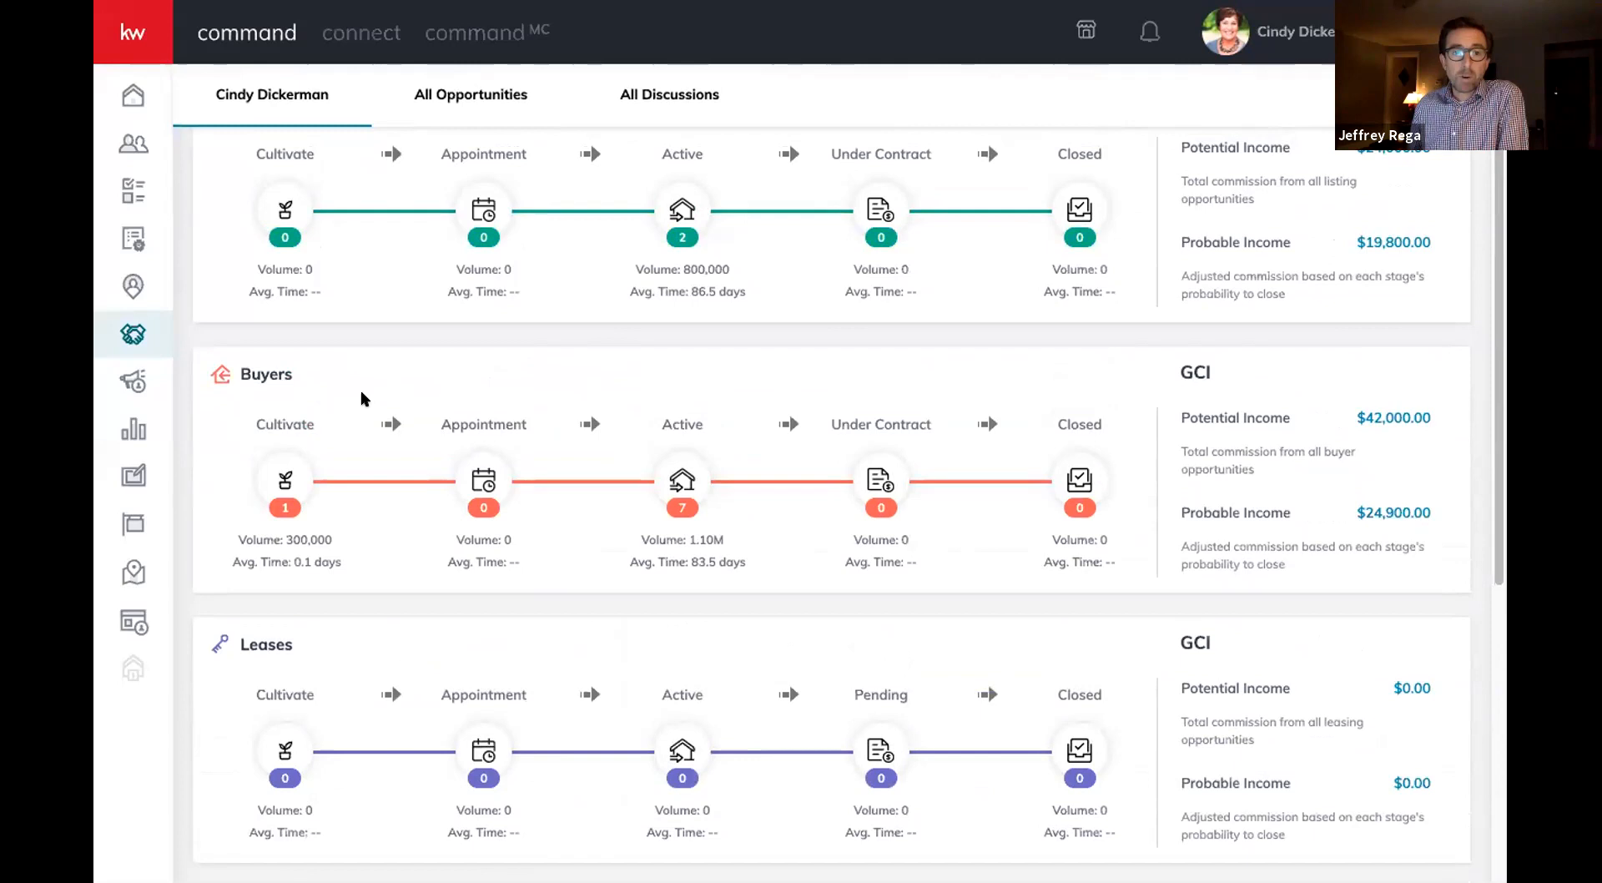
left_click(283, 486)
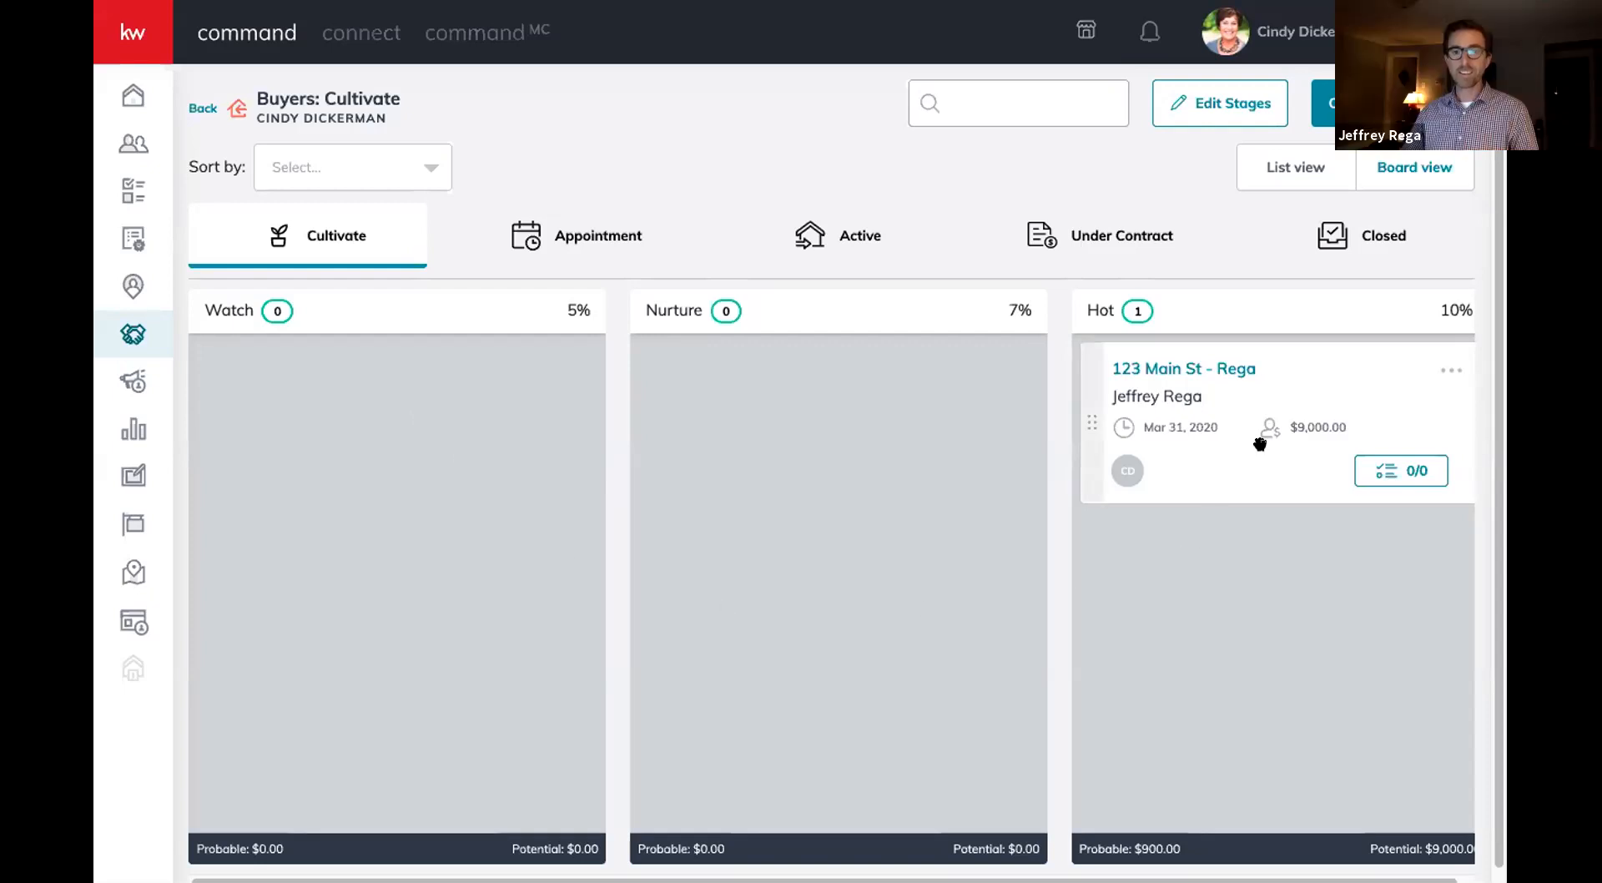
left_click_drag(1260, 444, 857, 473)
left_click_drag(833, 460, 793, 455)
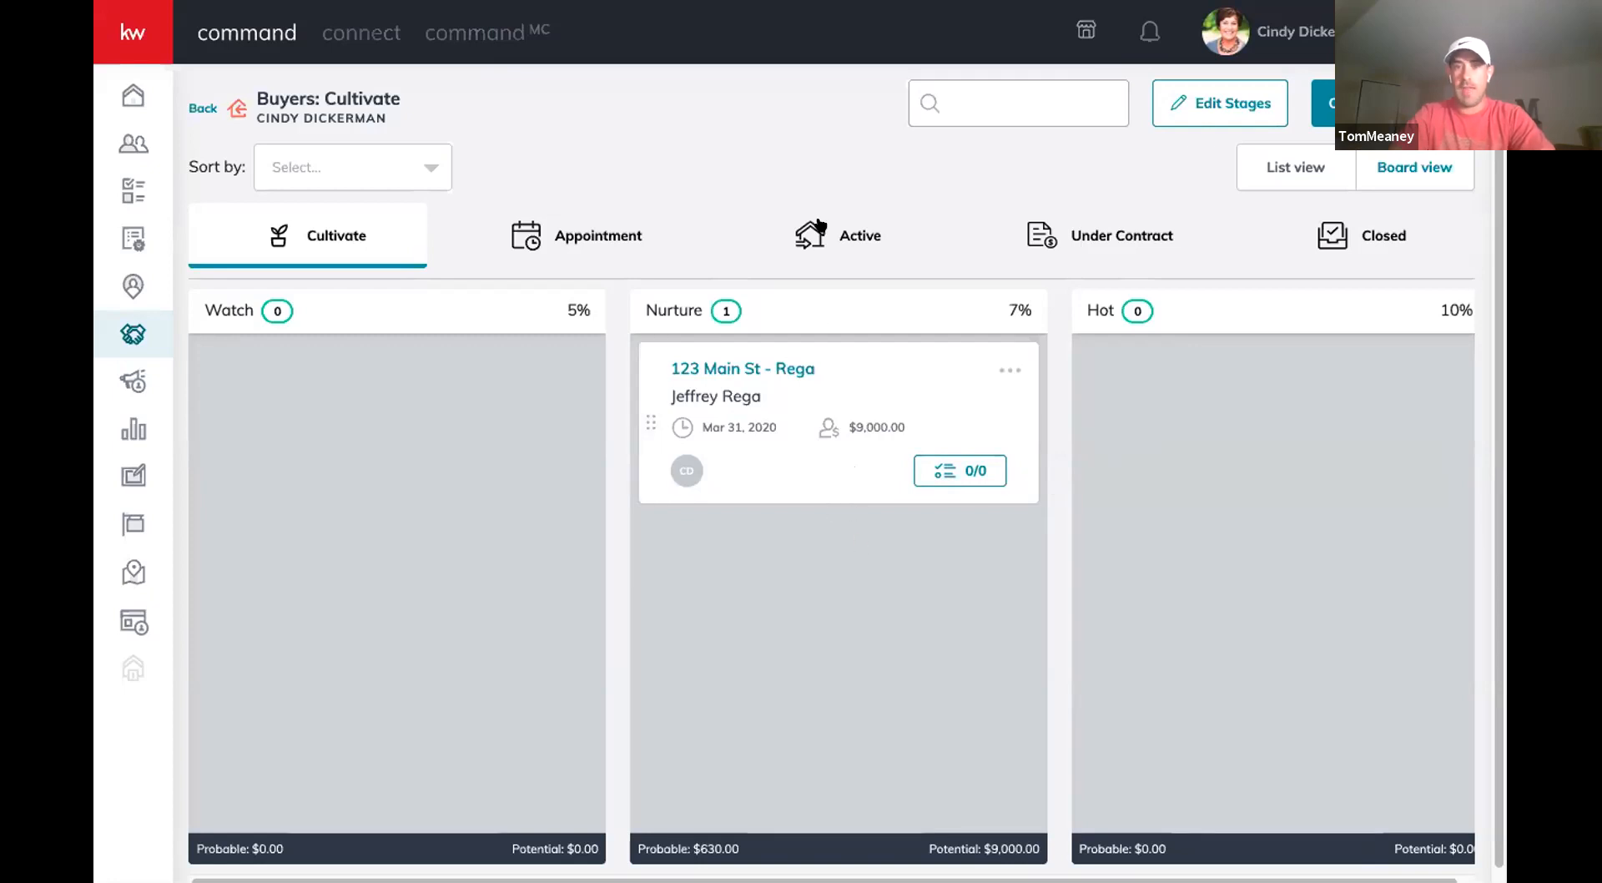
Step: View the Active phase, return to Cultivate and move the opportunity from Nurture back to Hot
left_click(821, 227)
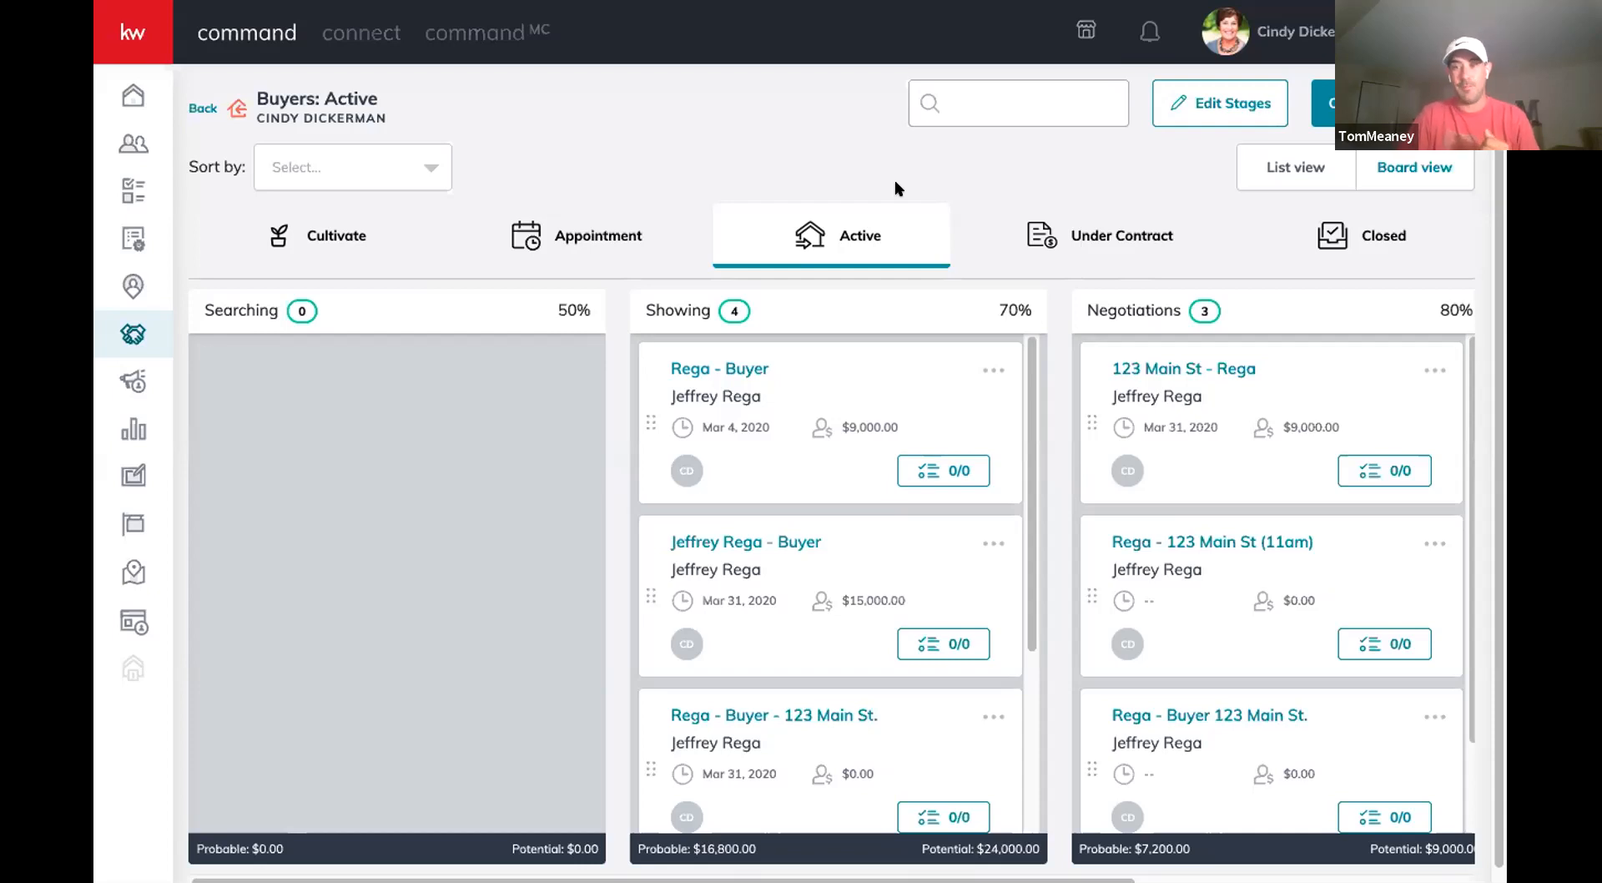
left_click(331, 242)
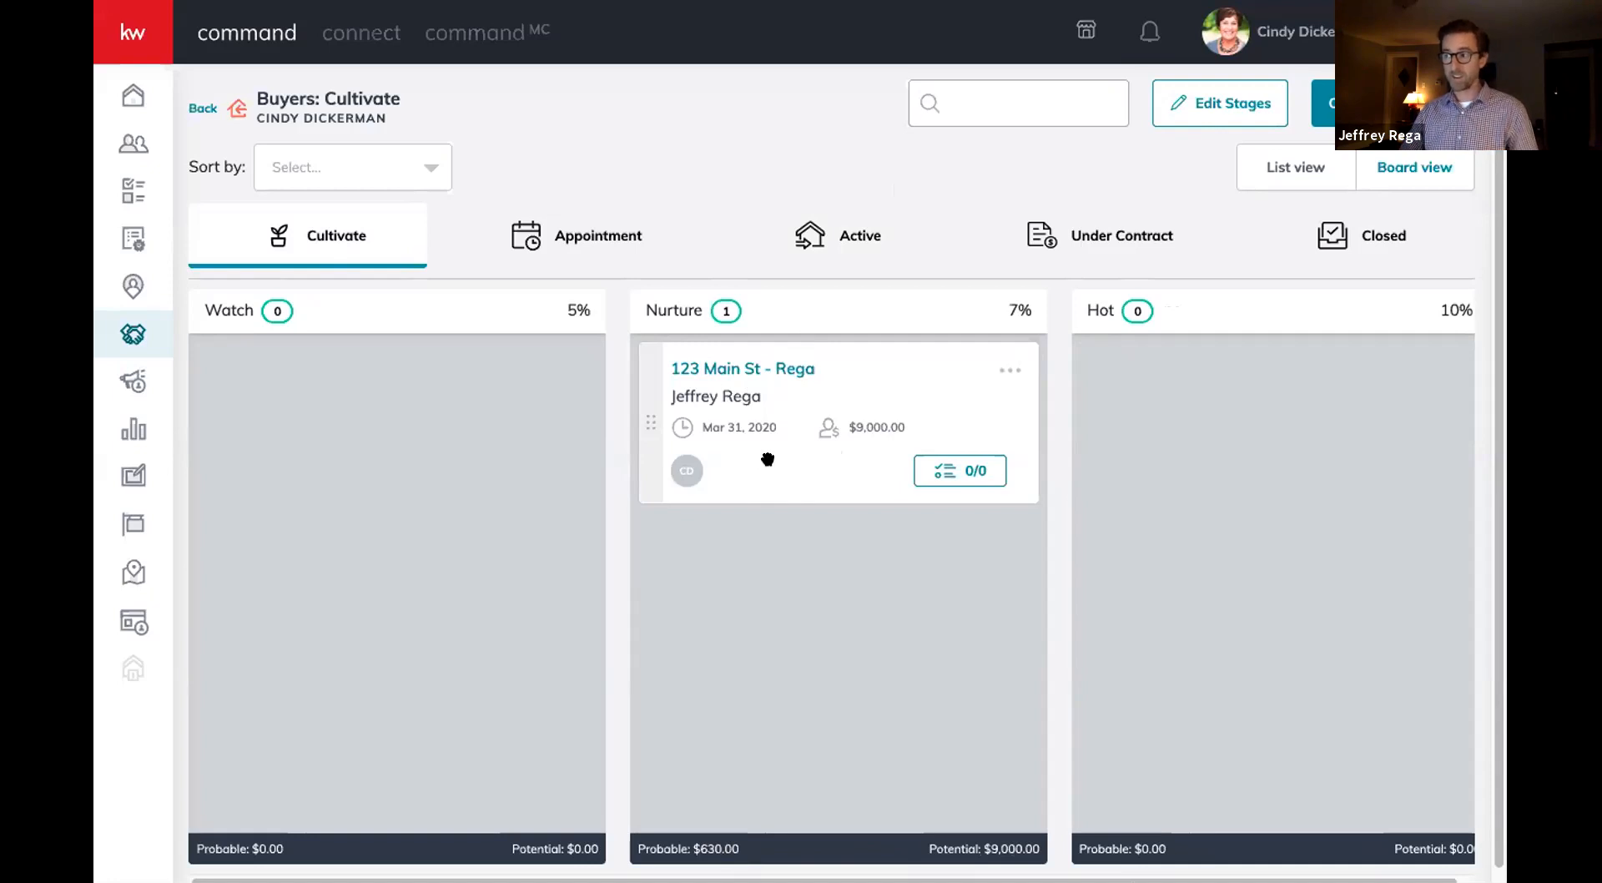
left_click_drag(767, 459, 1210, 456)
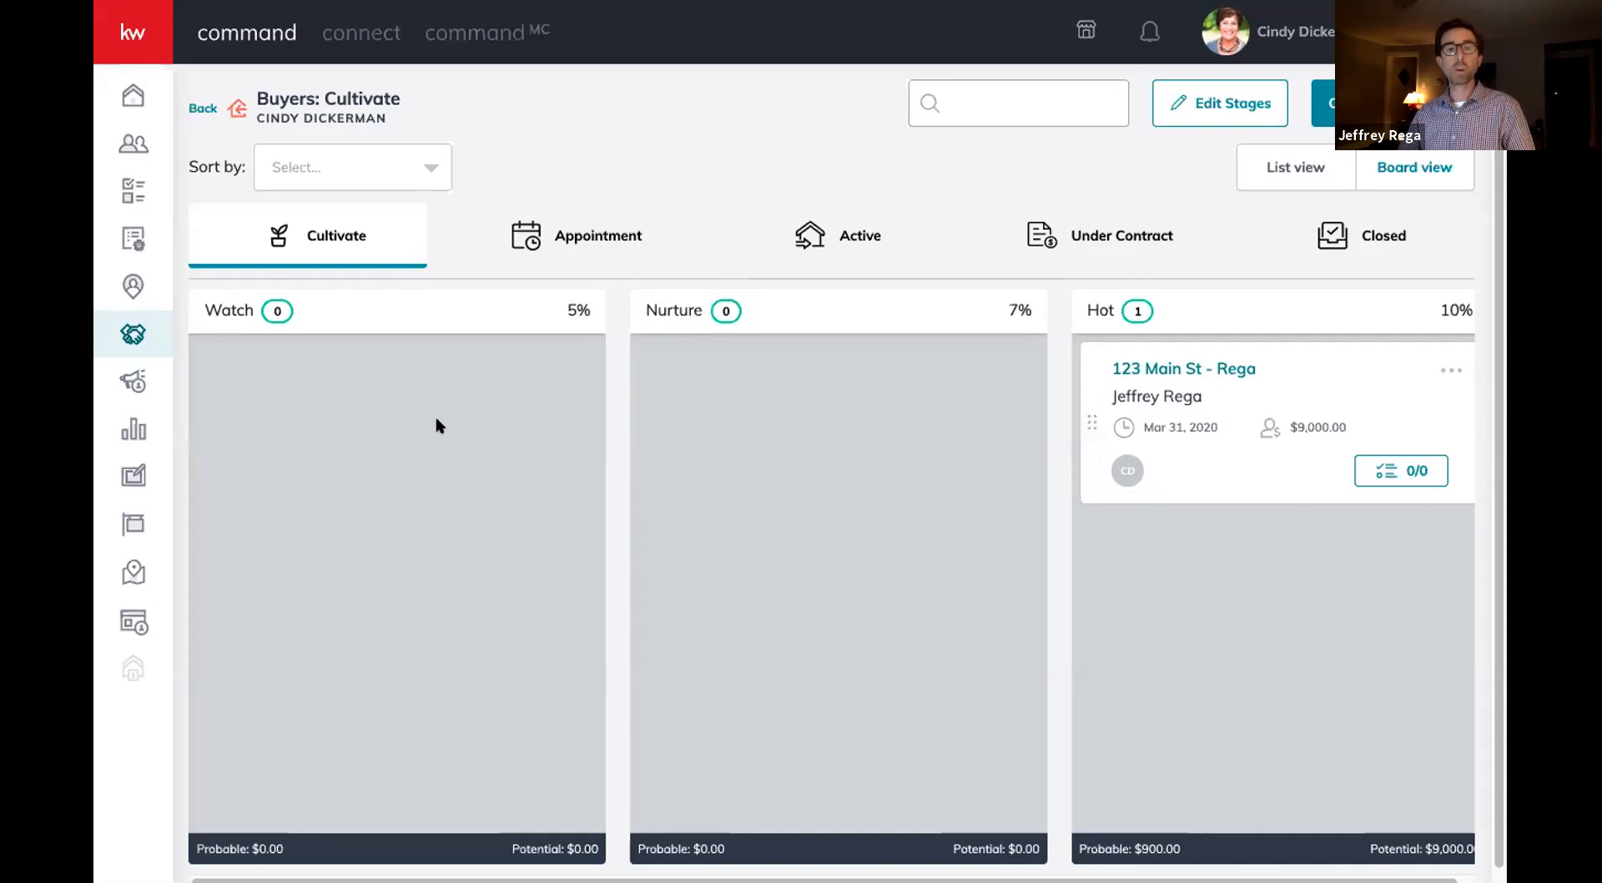
Step: View the stages of the Buyers Appointment phase and browse the opportunities in the Active phase
left_click(601, 227)
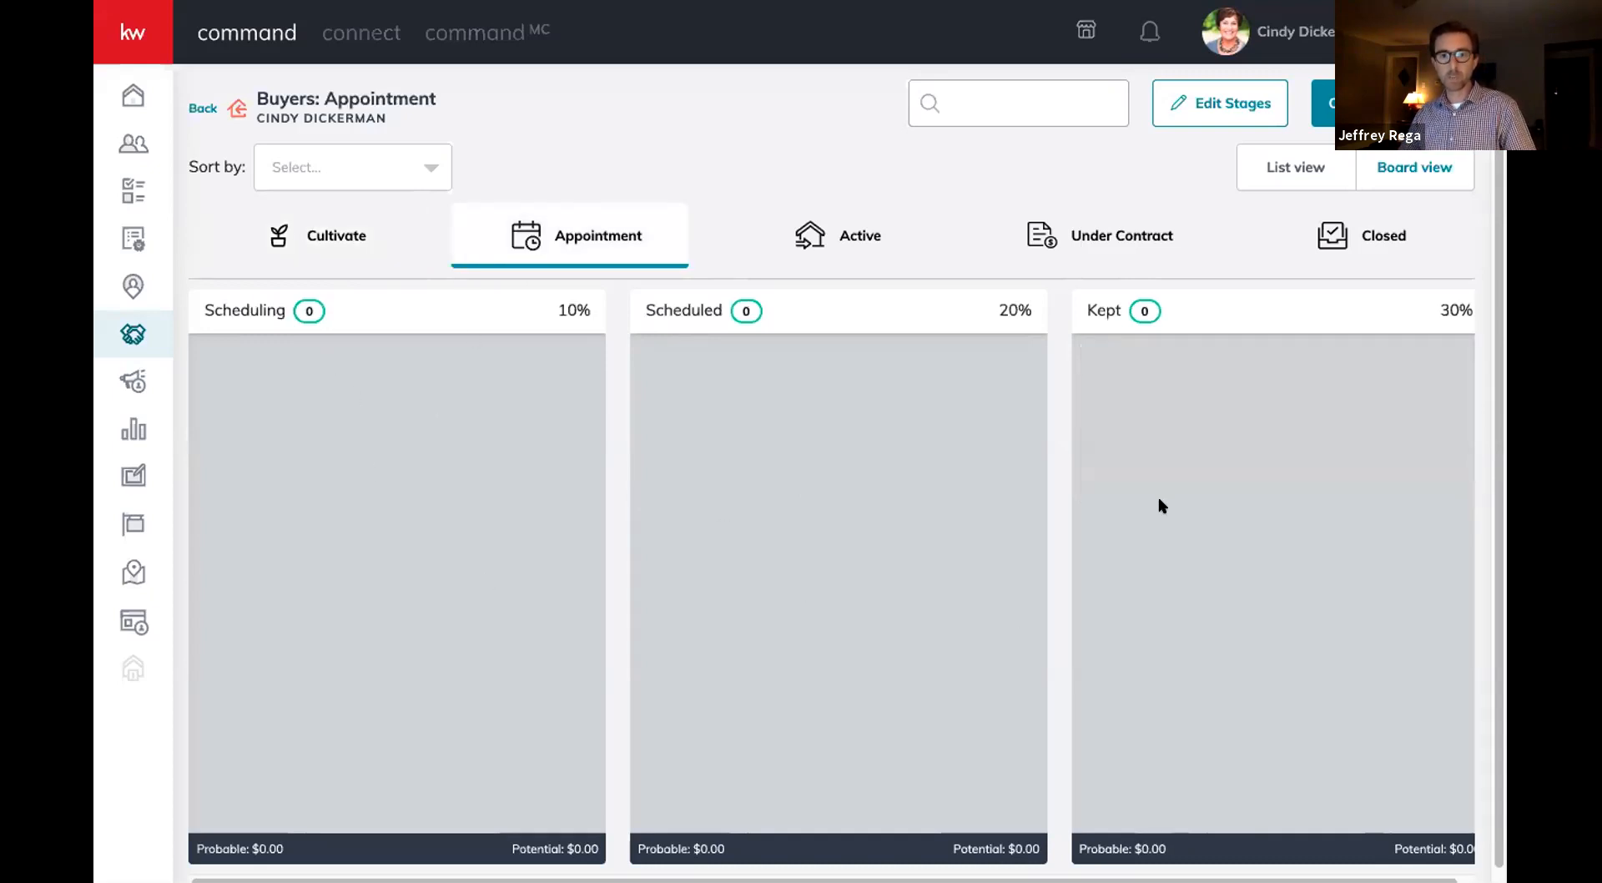
left_click(880, 231)
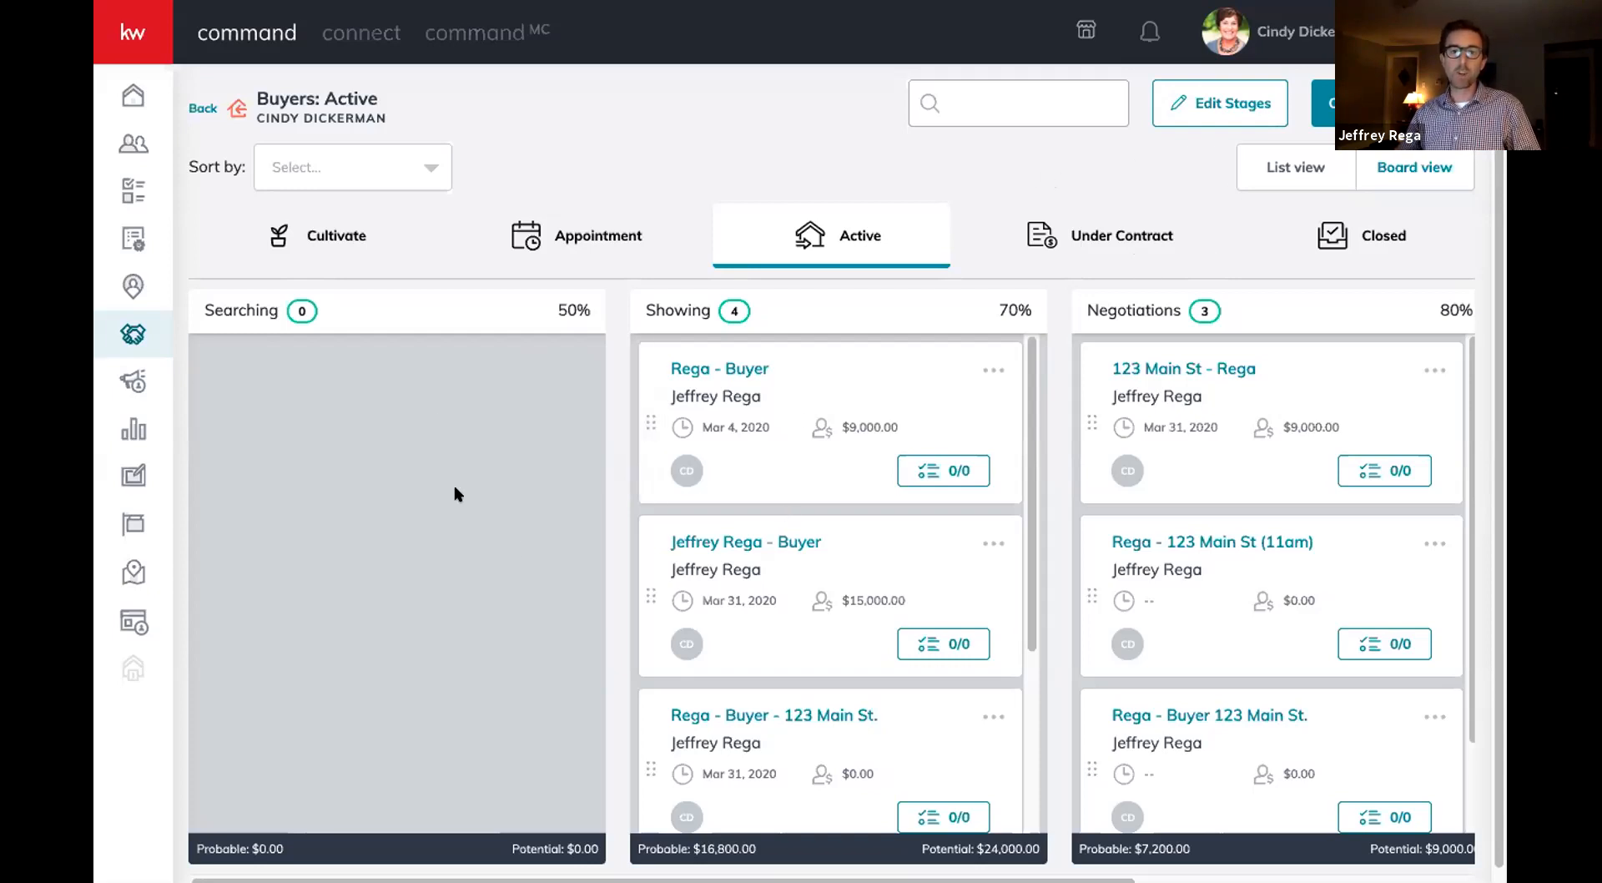
scroll(1263, 404, "down", 2)
scroll(822, 547, "down", 3)
scroll(798, 537, "up", 3)
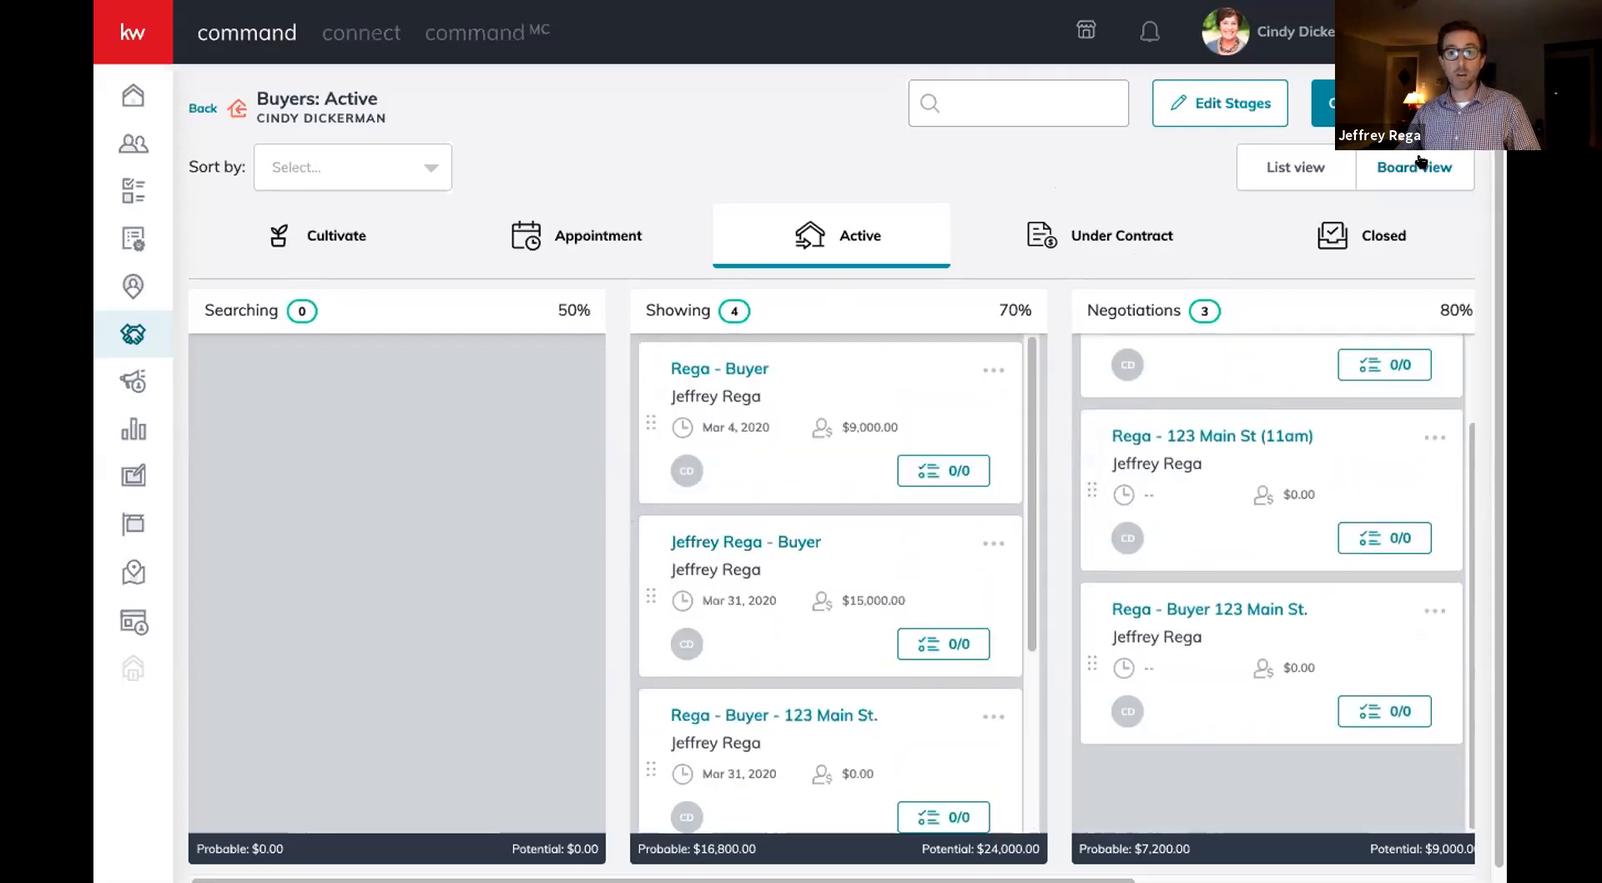
Step: Show the Active phase in list view, review the opportunities under each stage, and return to board view
left_click(1317, 161)
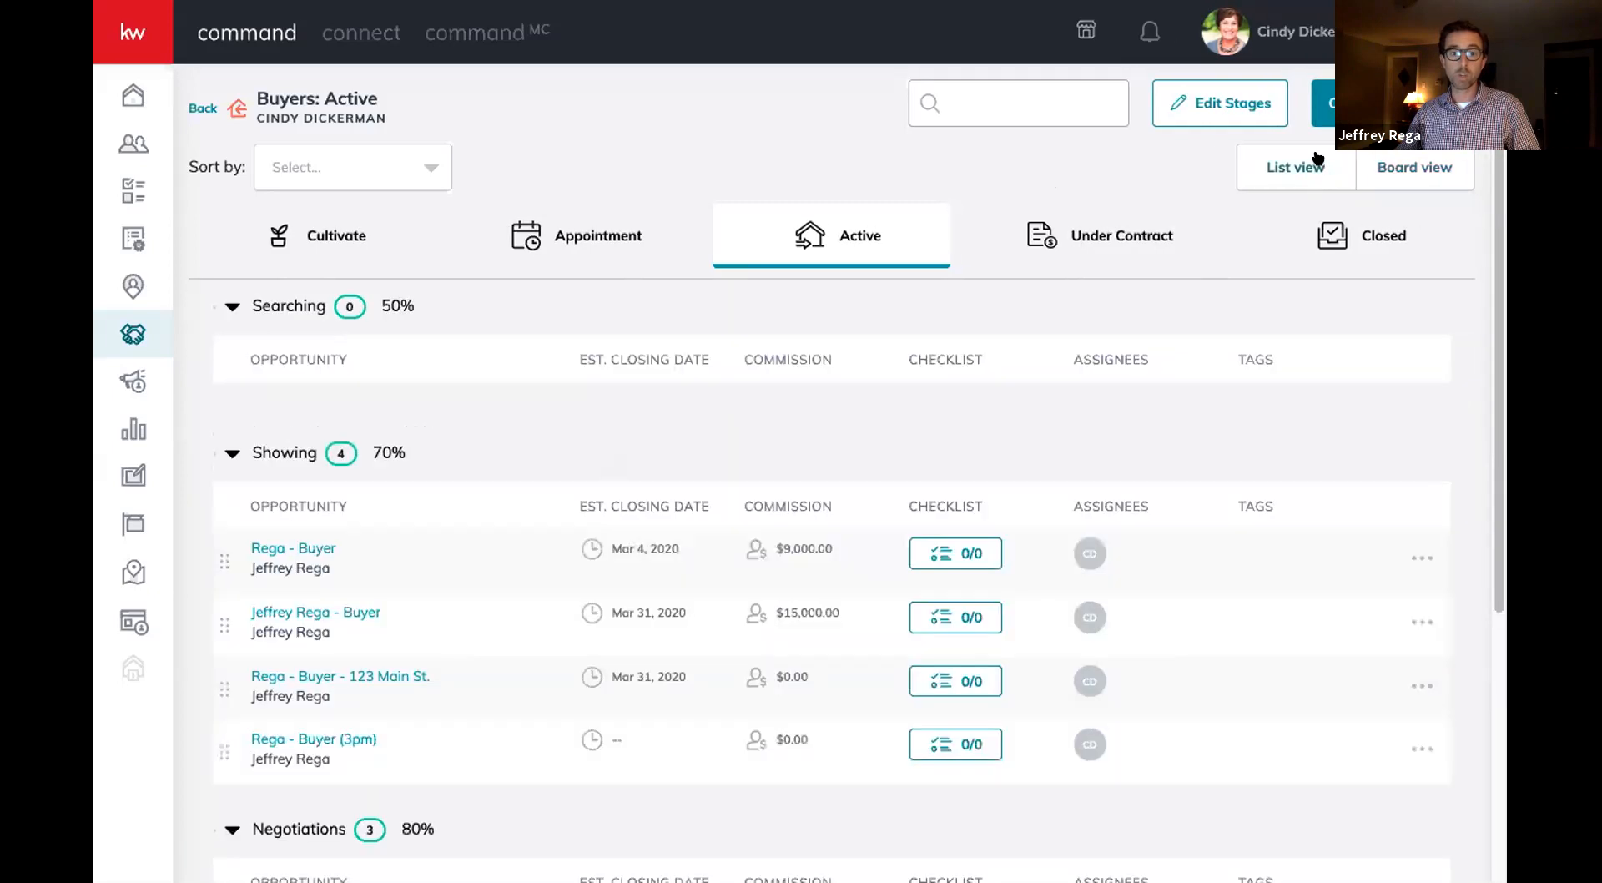
scroll(629, 415, "down", 2)
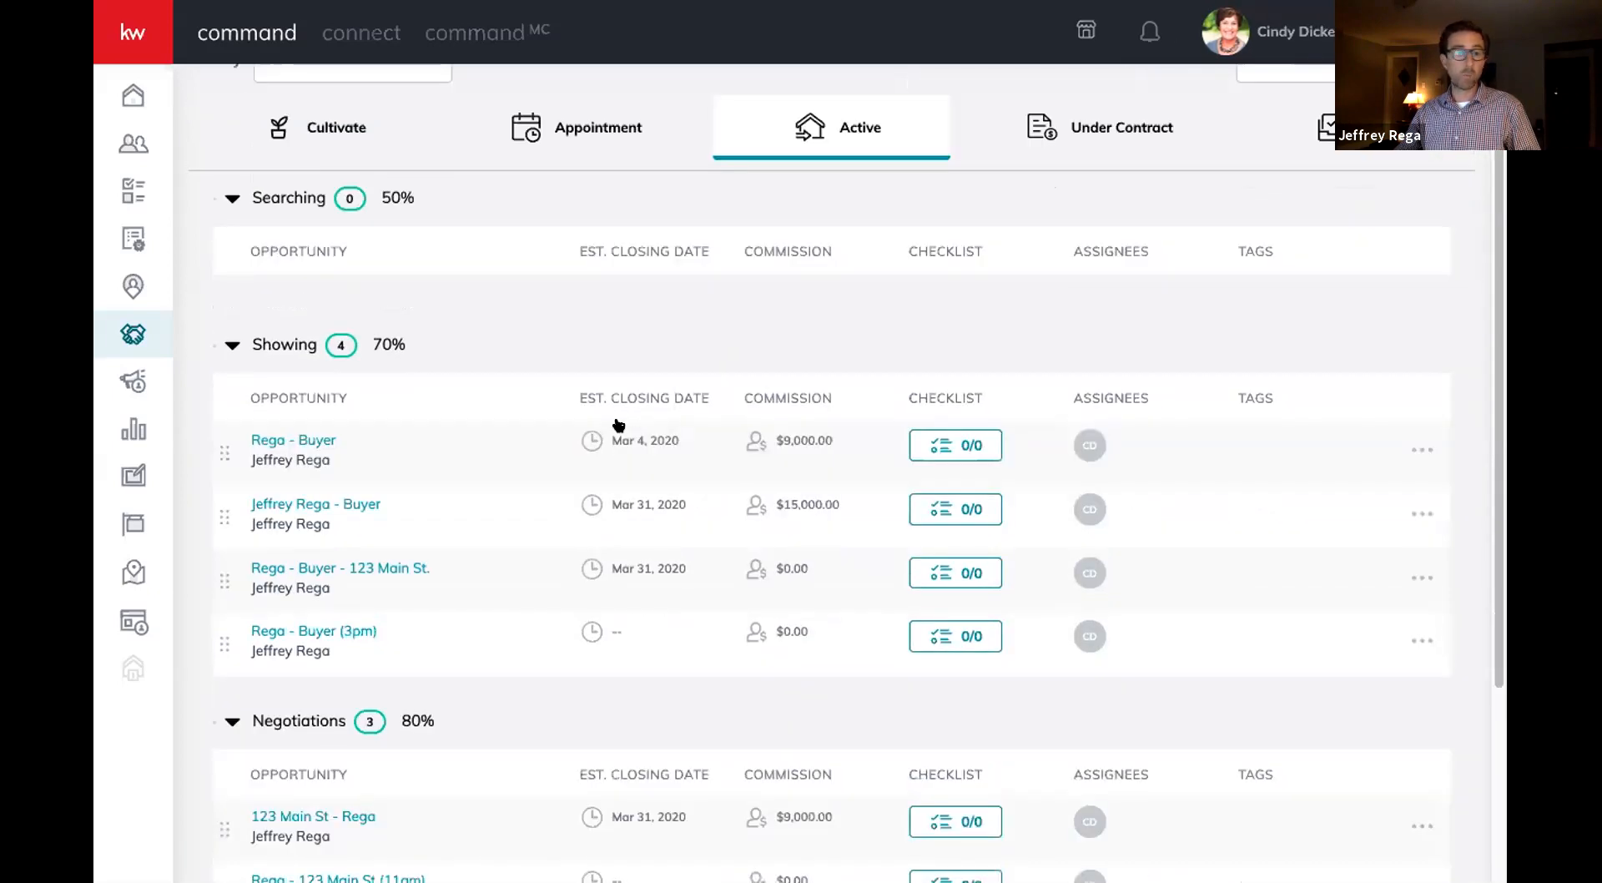
scroll(618, 424, "down", 5)
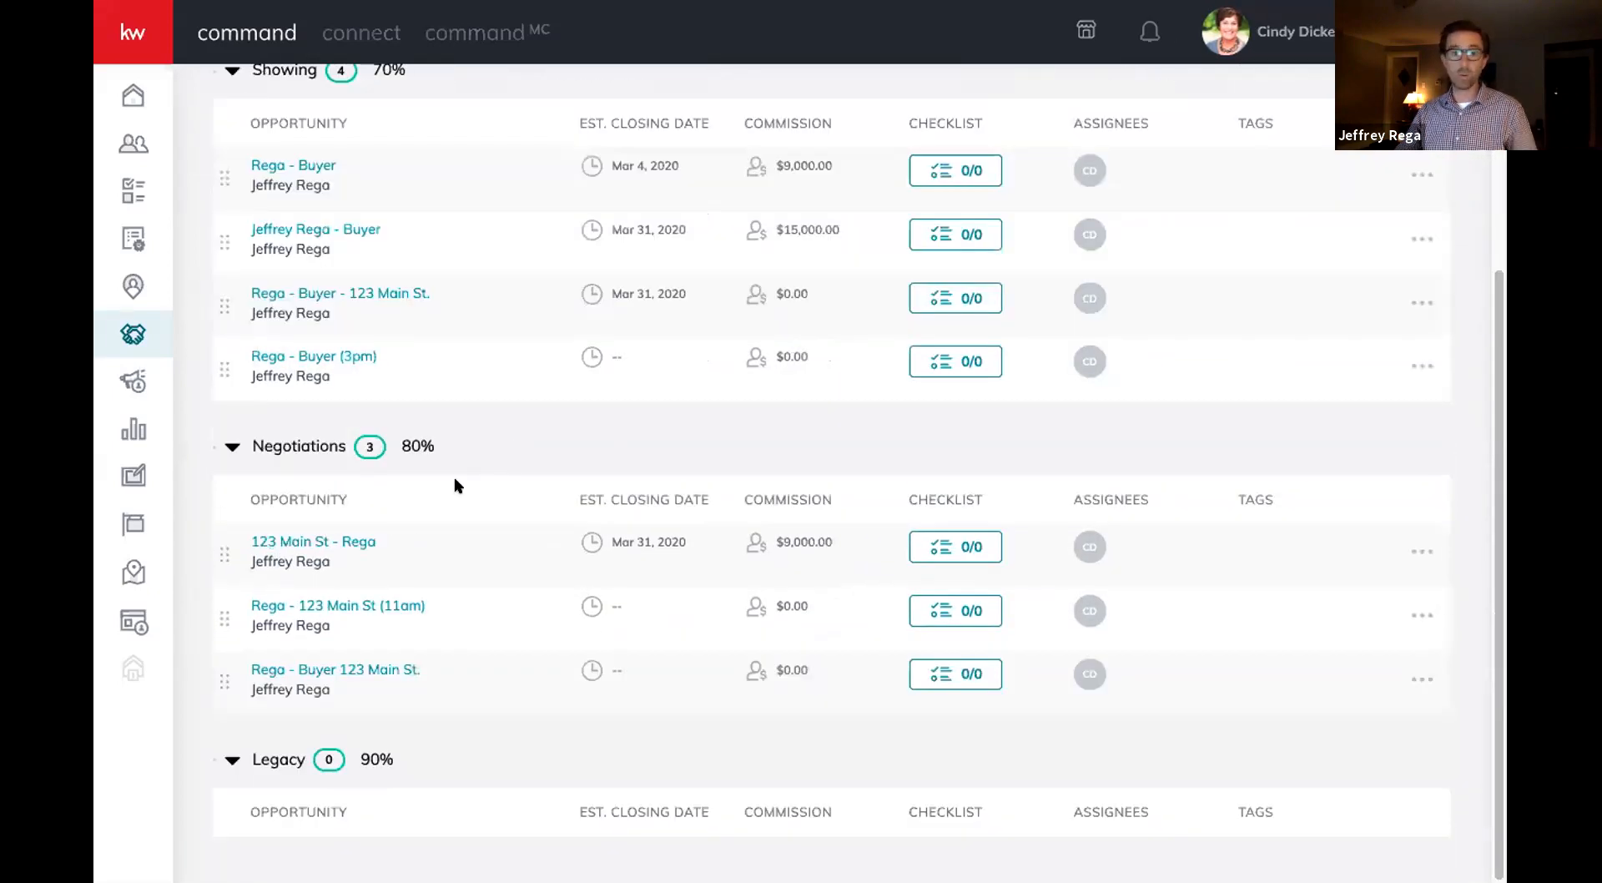
scroll(418, 488, "up", 7)
left_click_drag(265, 562, 301, 580)
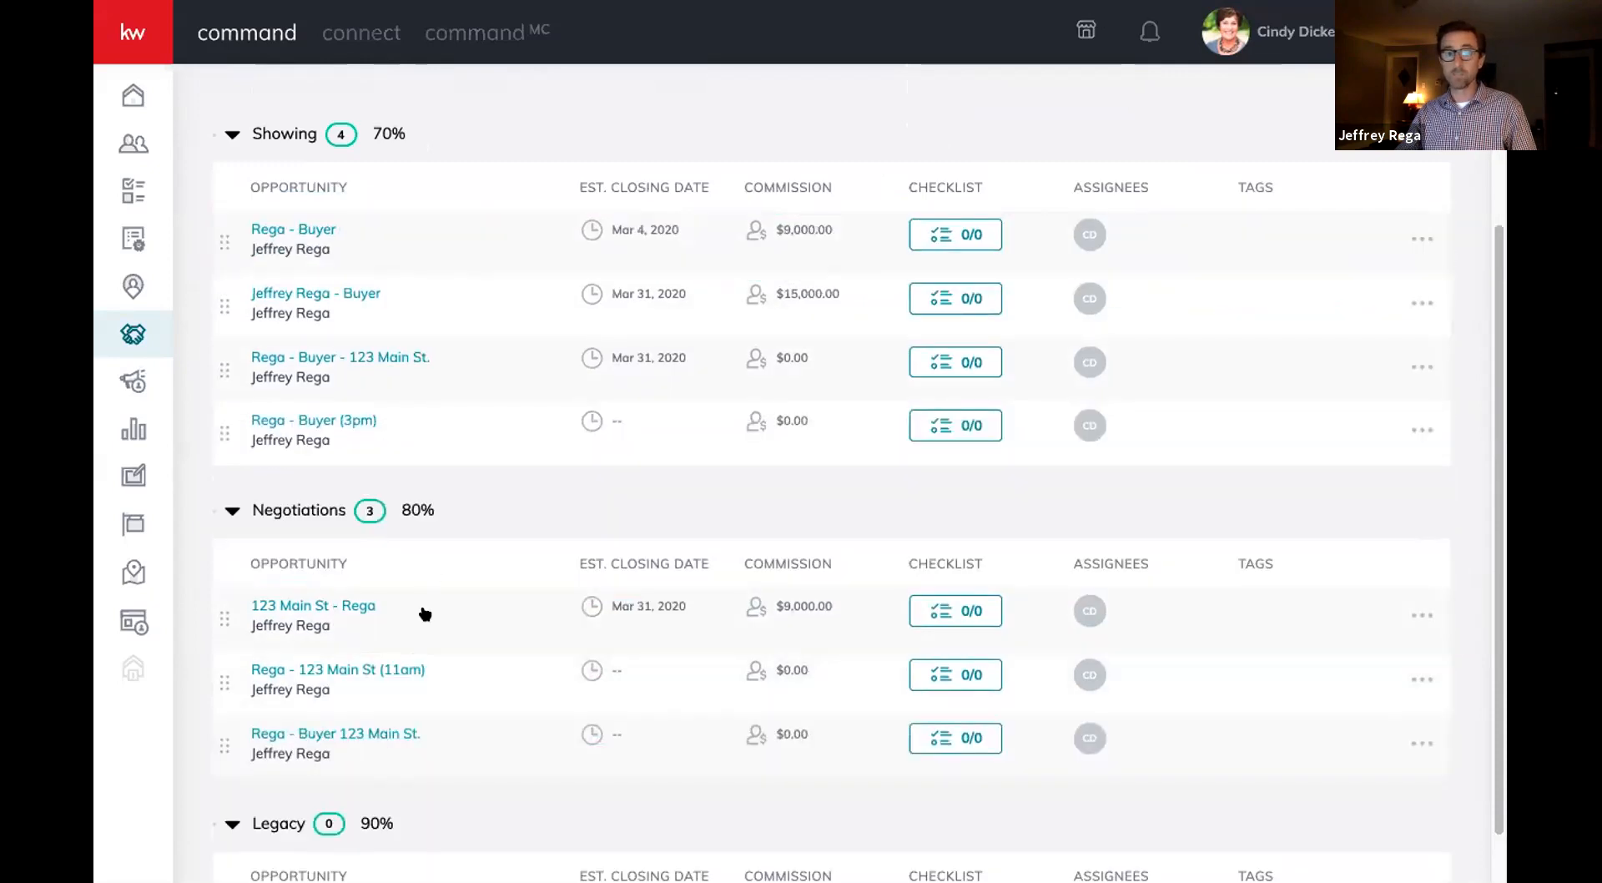
scroll(425, 615, "up", 4)
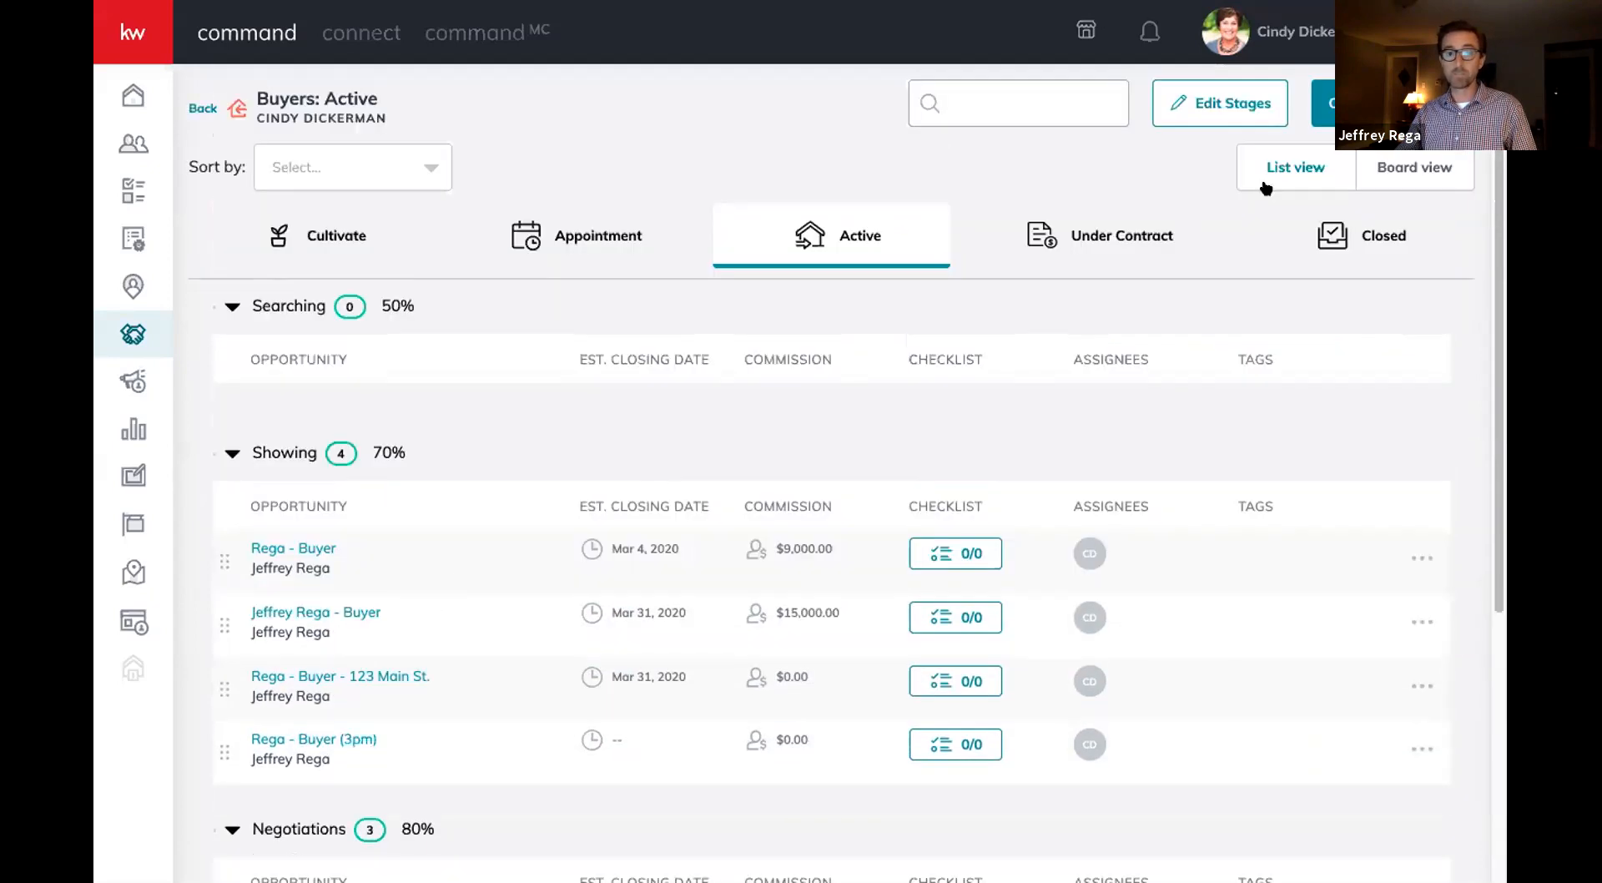
left_click(1383, 171)
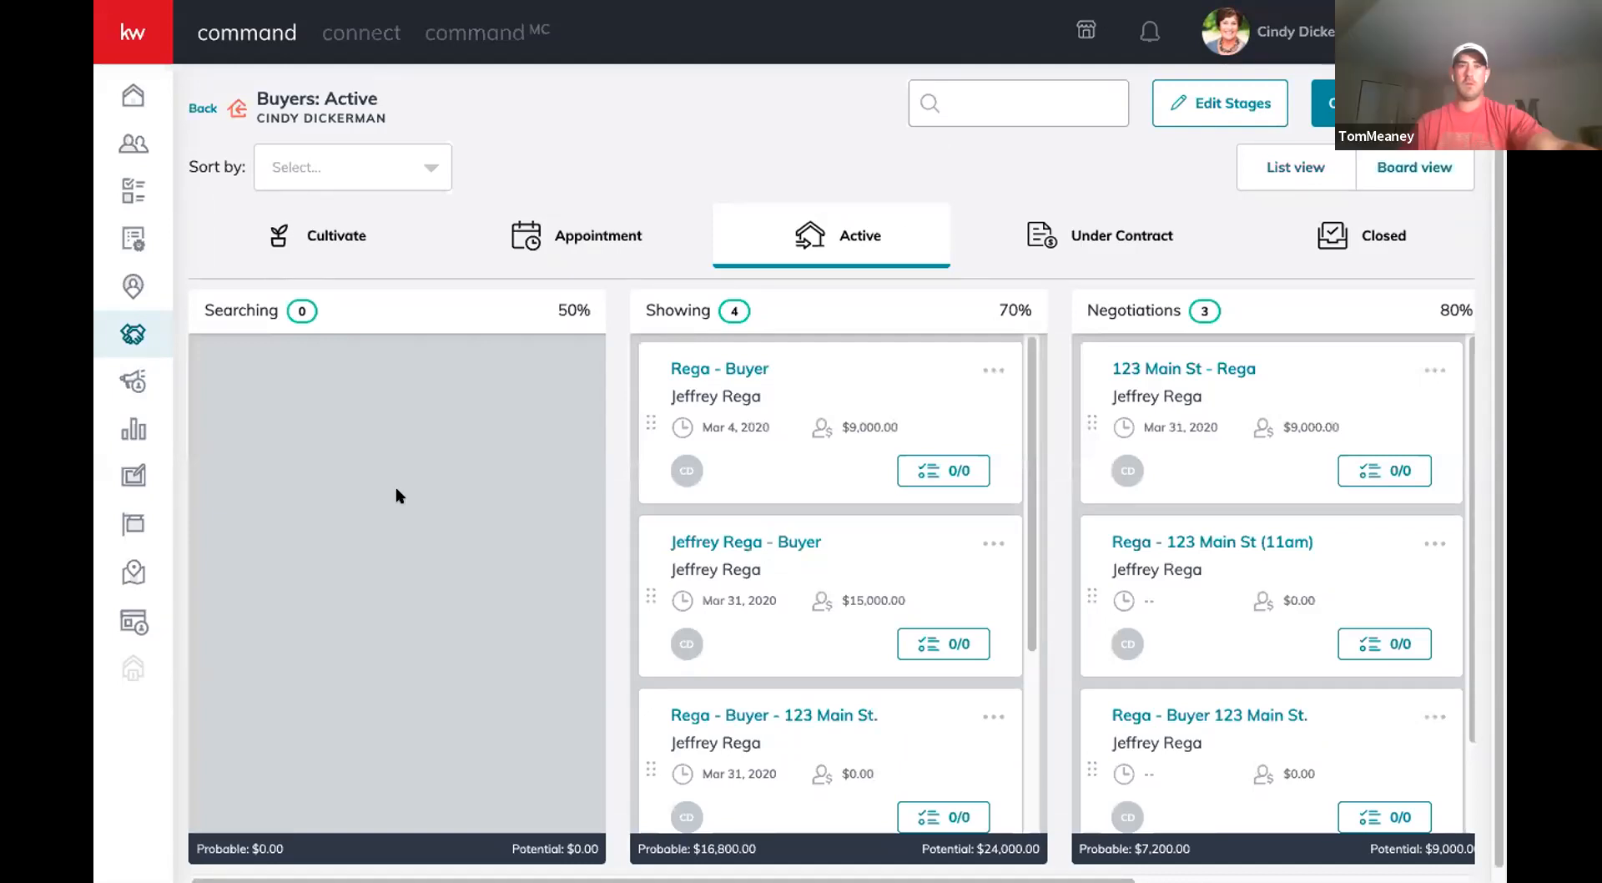